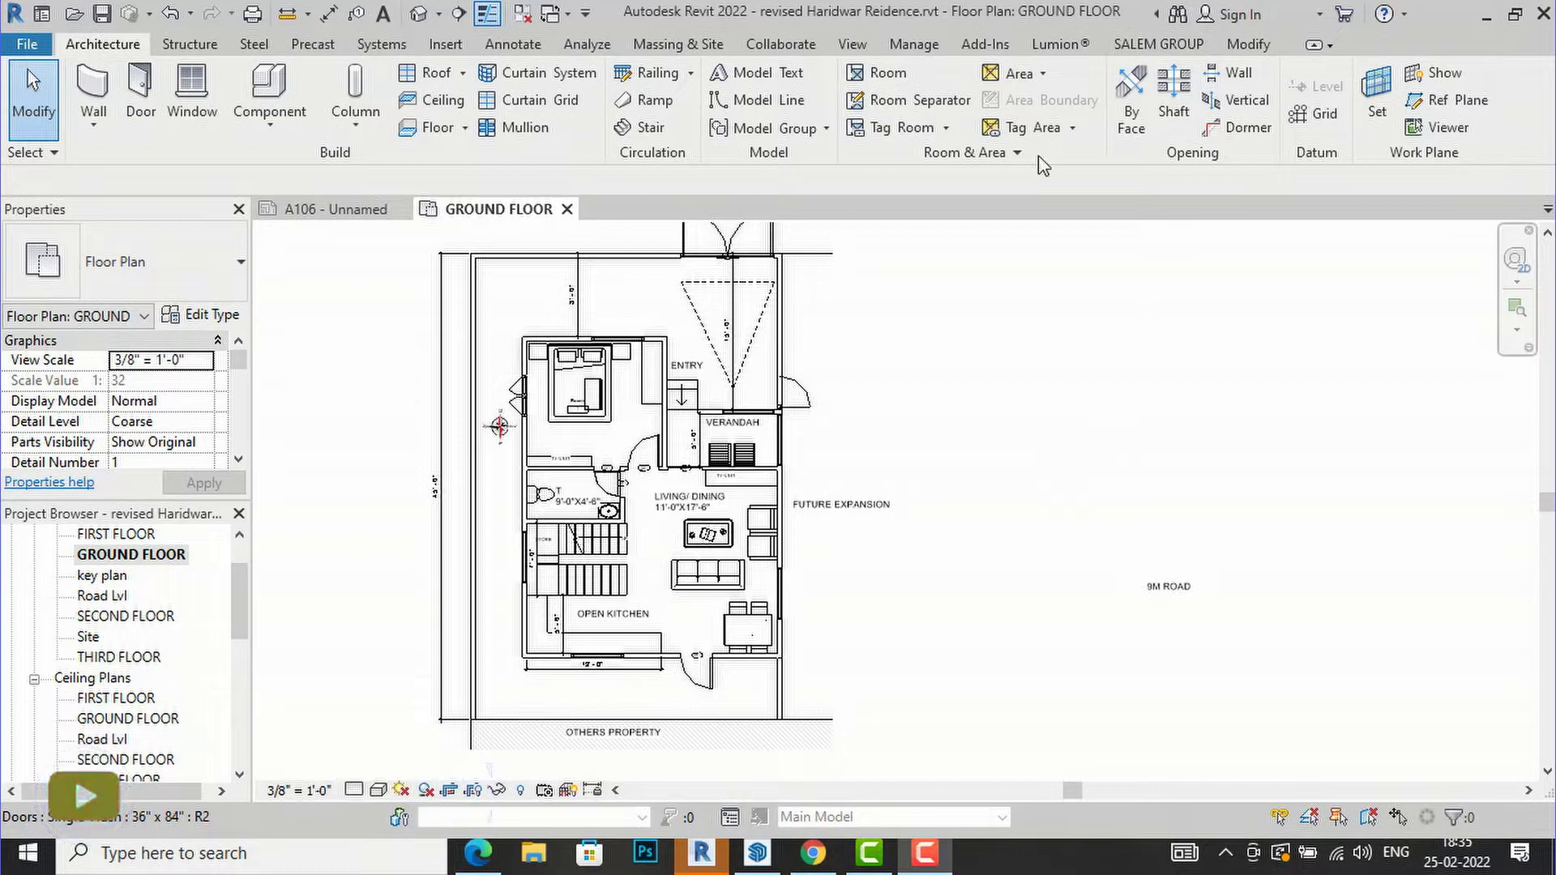
Switch the ribbon to the View tab while the GROUND FLOOR plan is open.
click(862, 50)
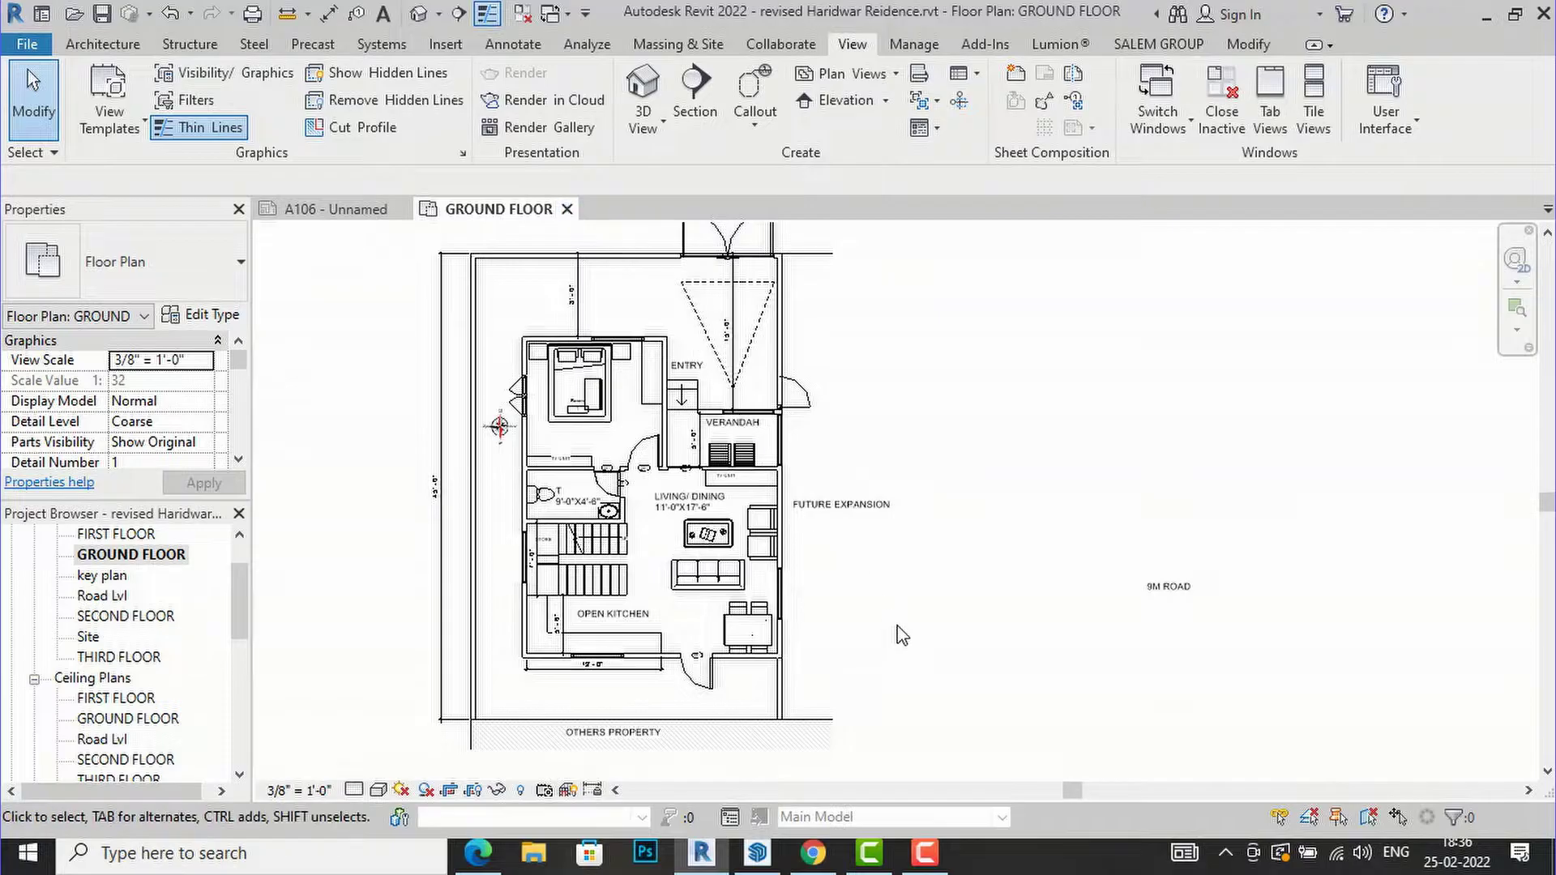
Zoom the GROUND FLOOR plan in and out, then start Visibility/Graphic Overrides with VV.
scroll(898, 629, up, 1)
scroll(468, 447, up, 3)
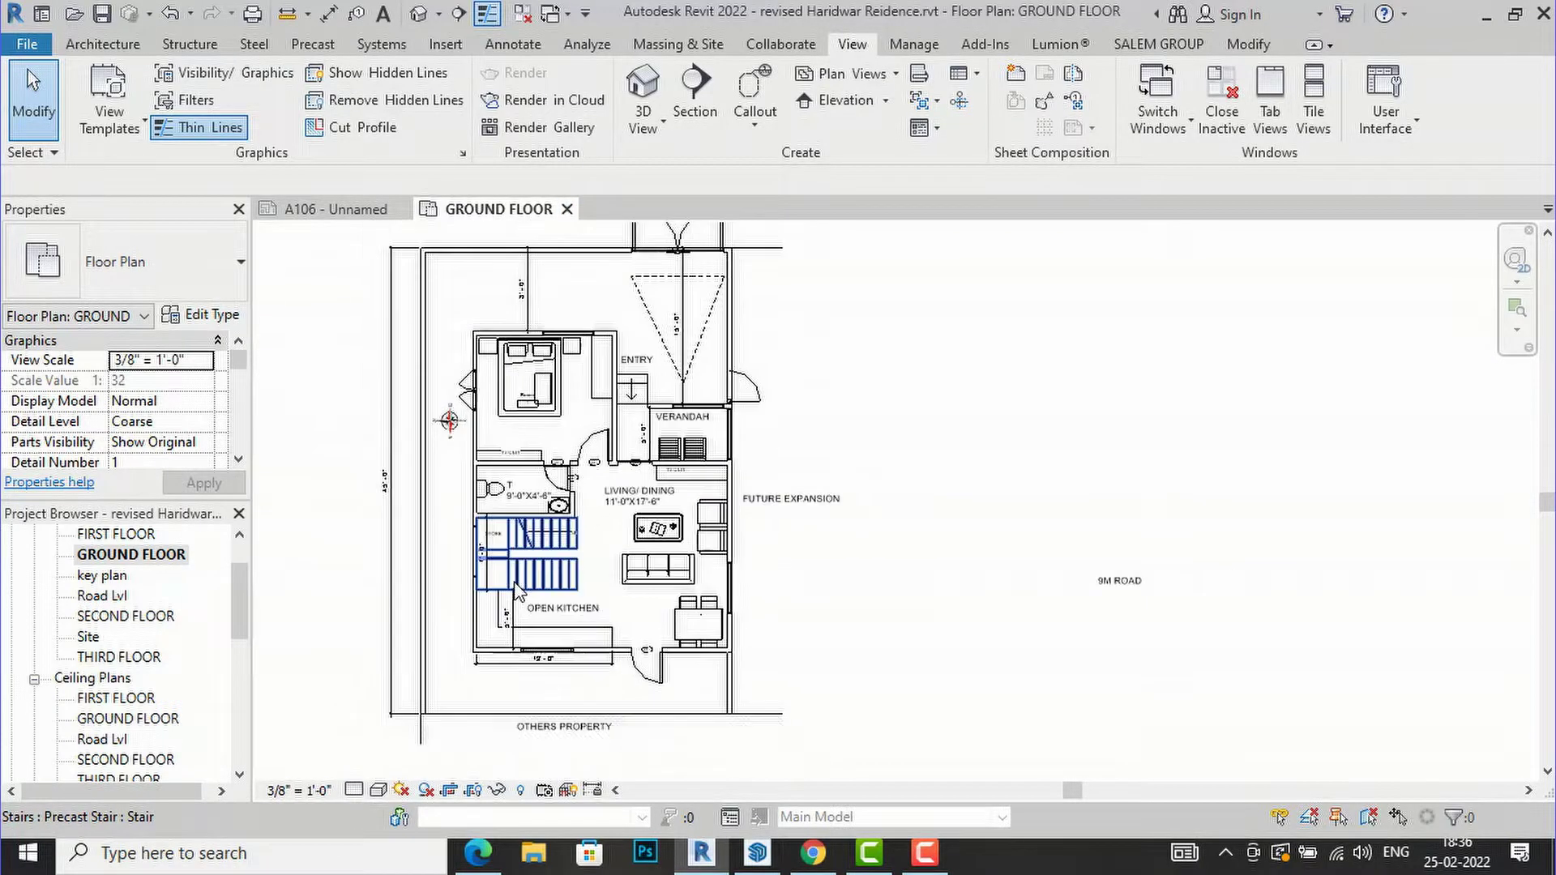
scroll(470, 446, up, 3)
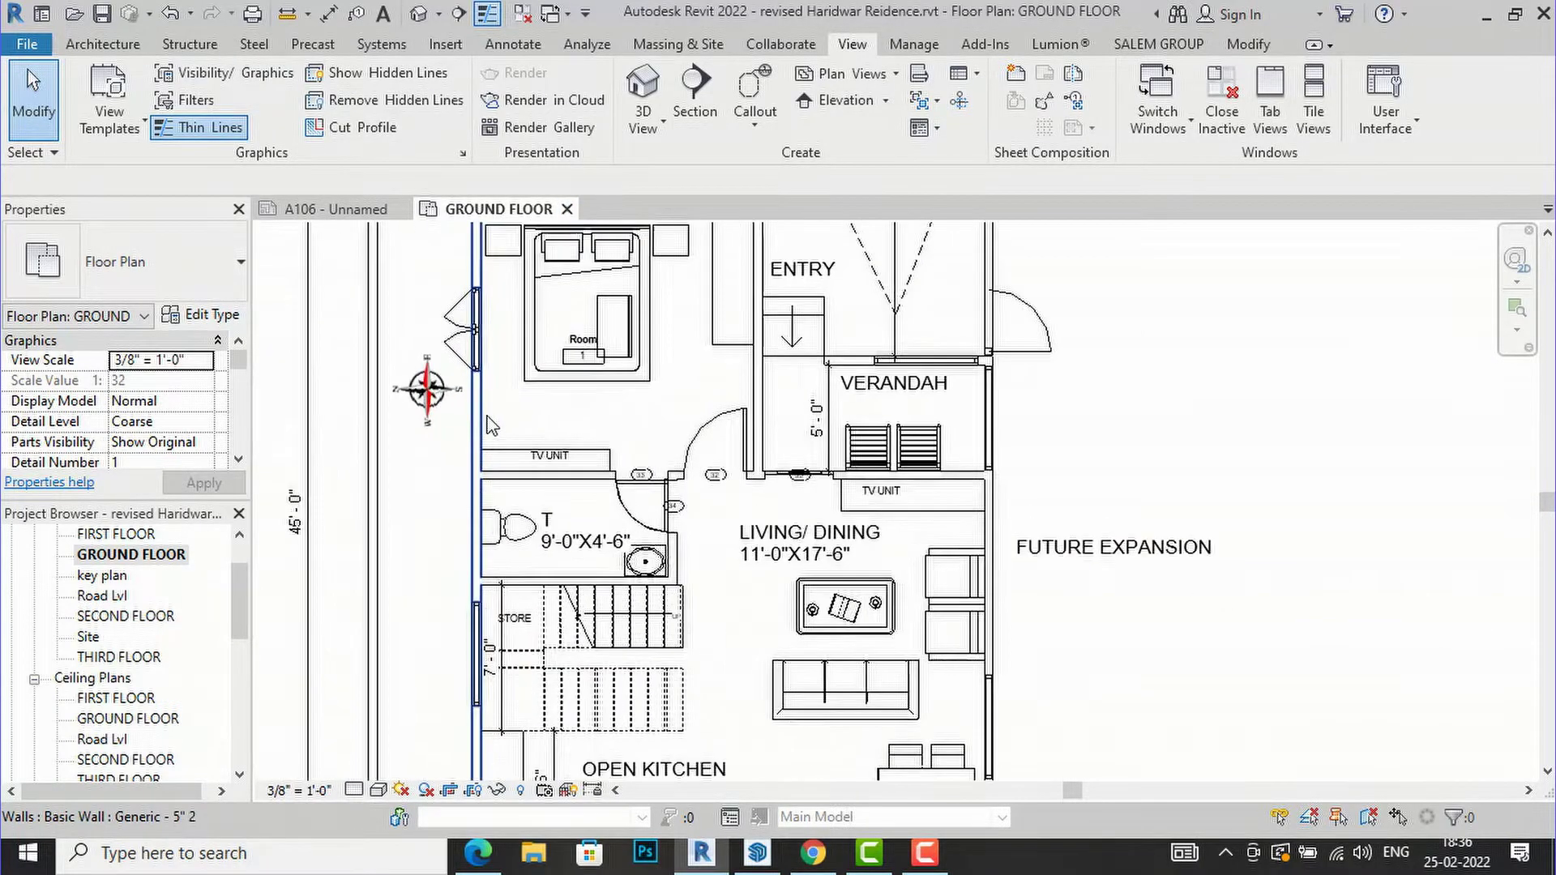
scroll(581, 403, down, 2)
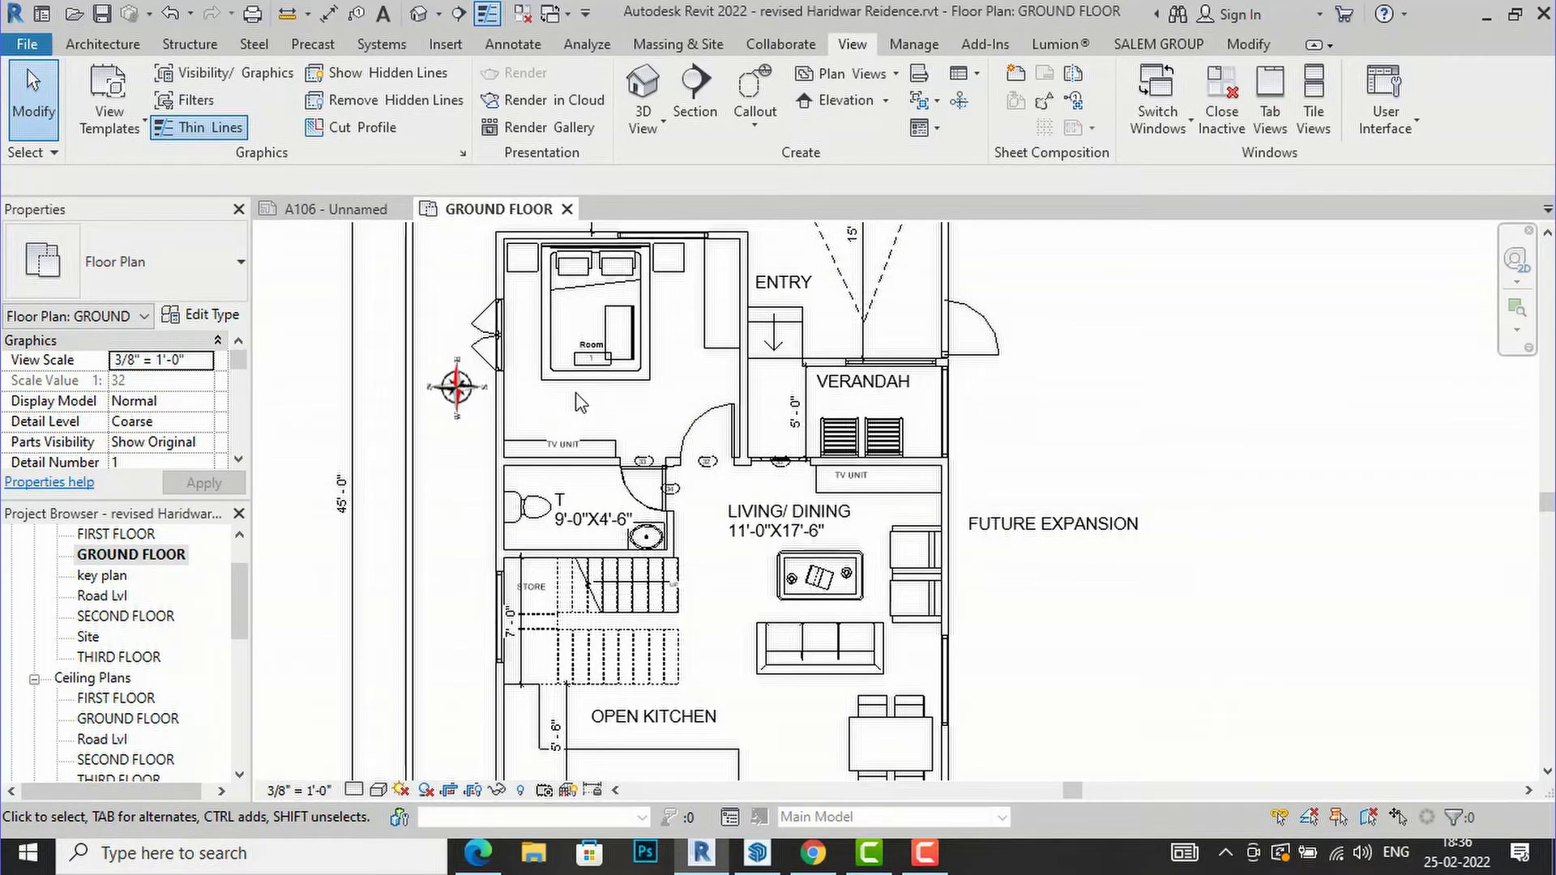
scroll(581, 403, down, 2)
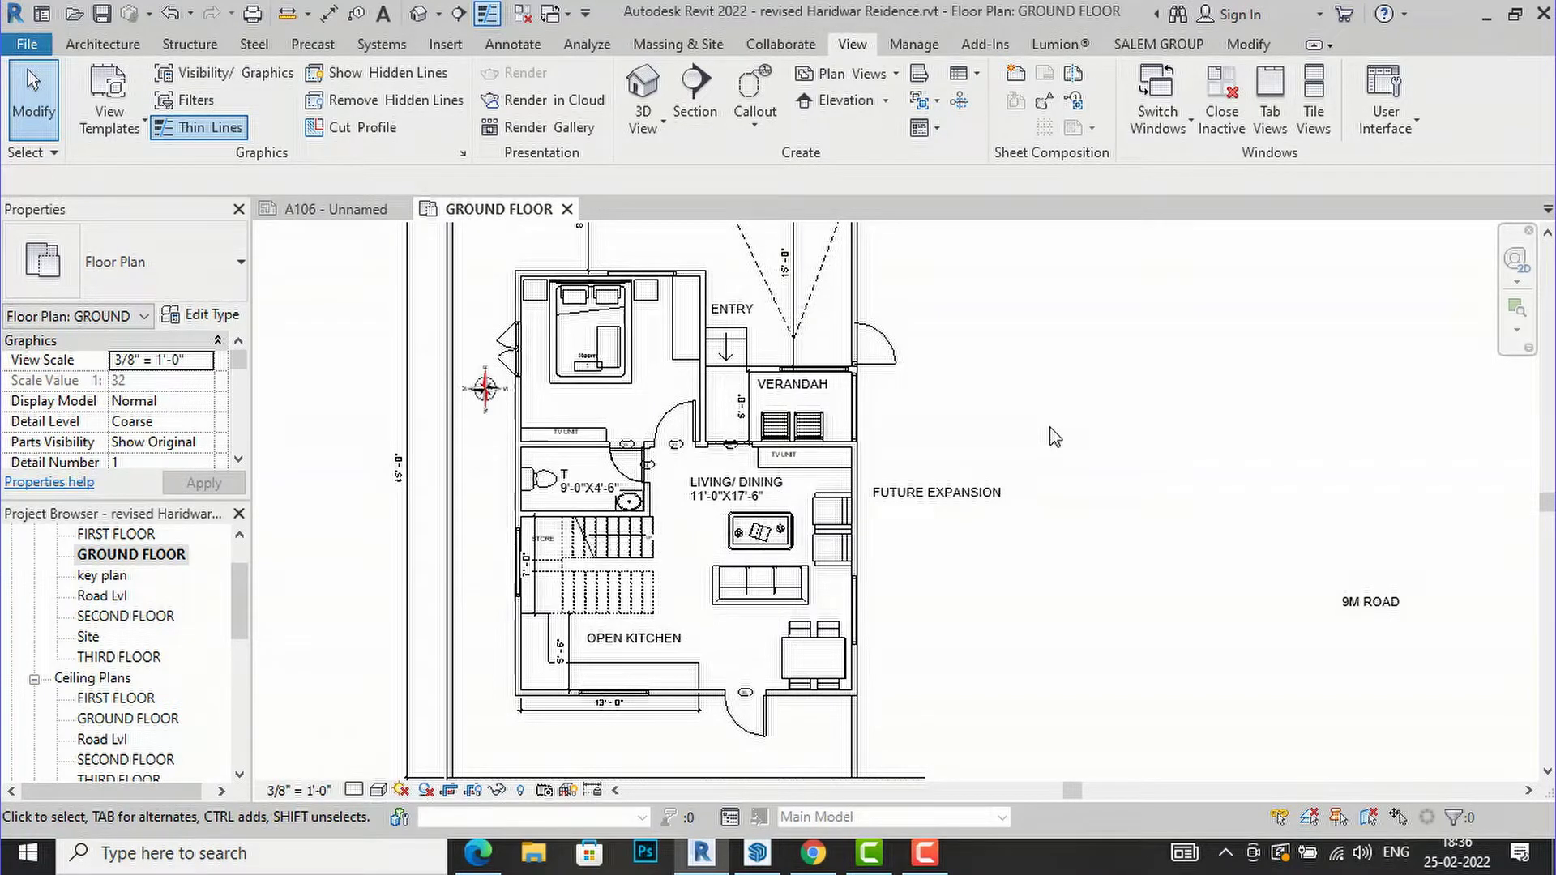
key(v)
key(v)
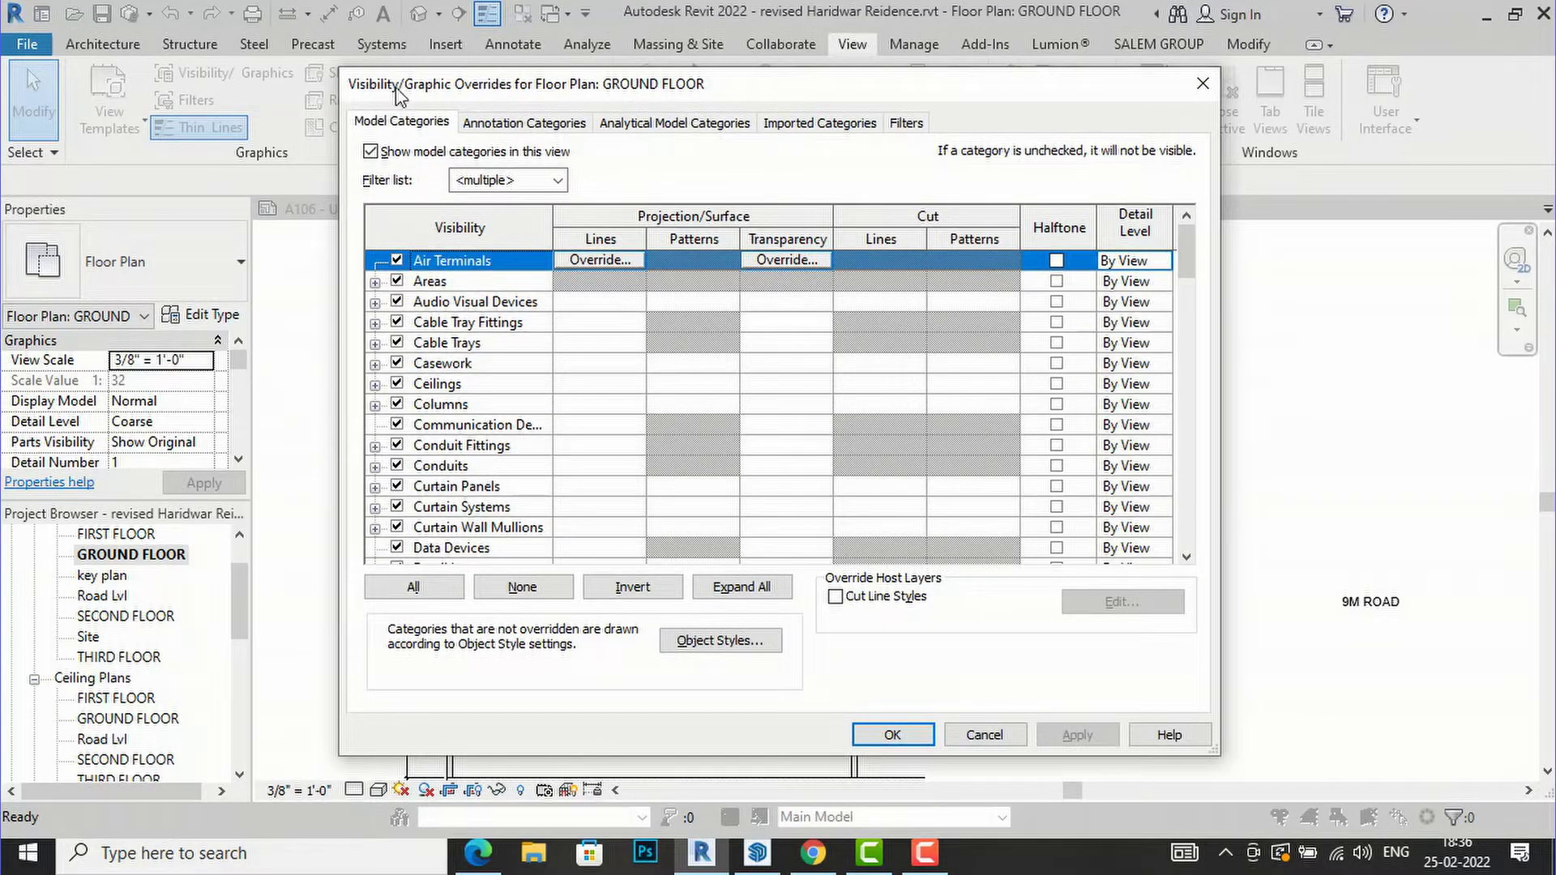
Reopen Visibility/Graphic Overrides, uncheck the Walls category, and apply and confirm the change.
click(1198, 84)
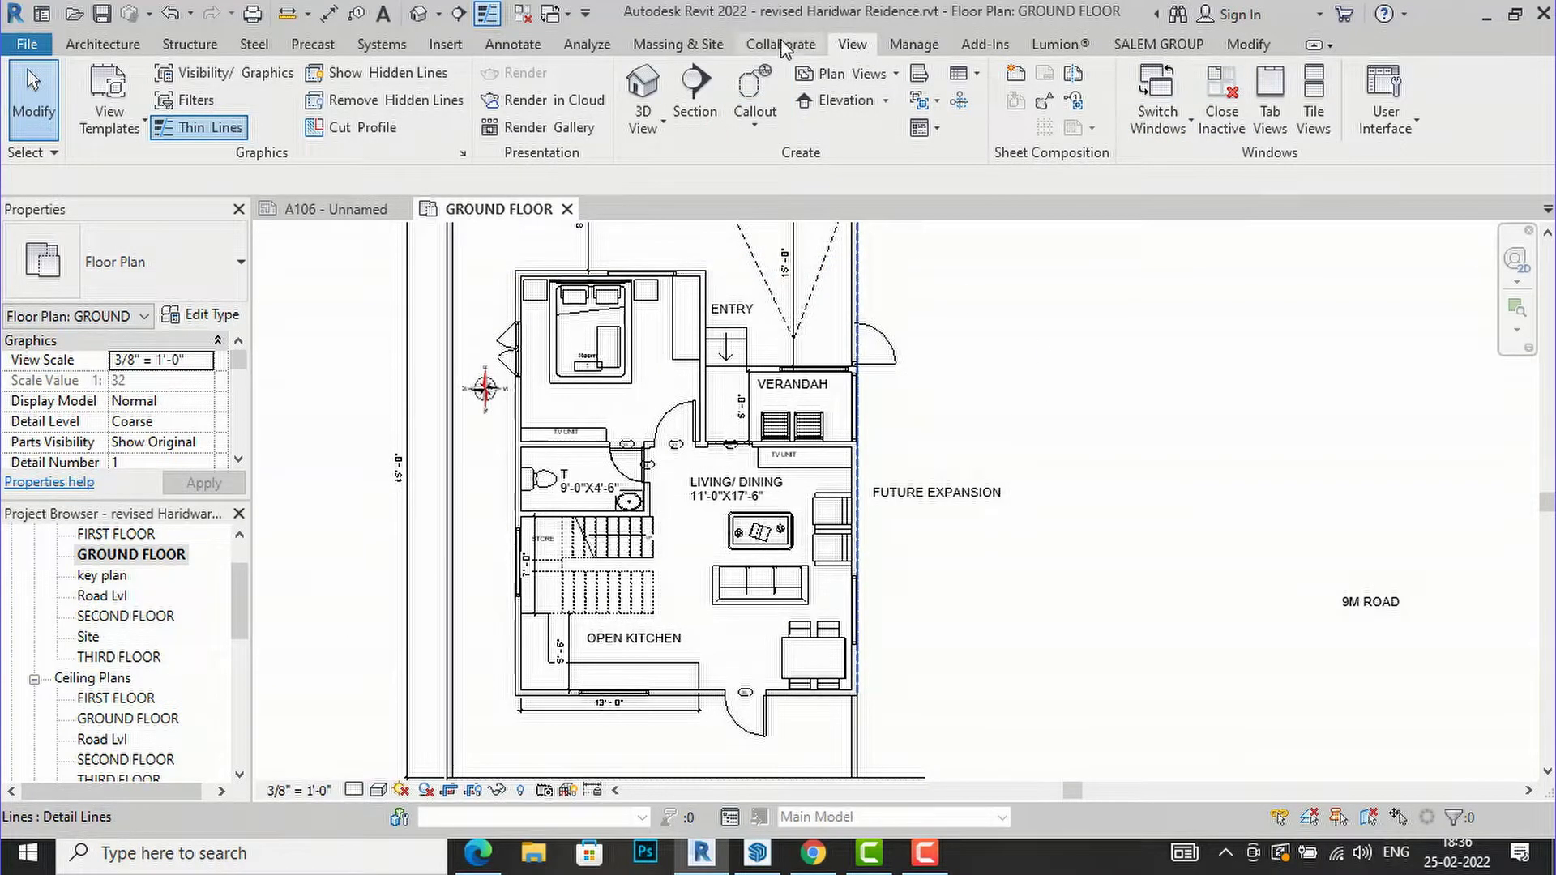
click(199, 81)
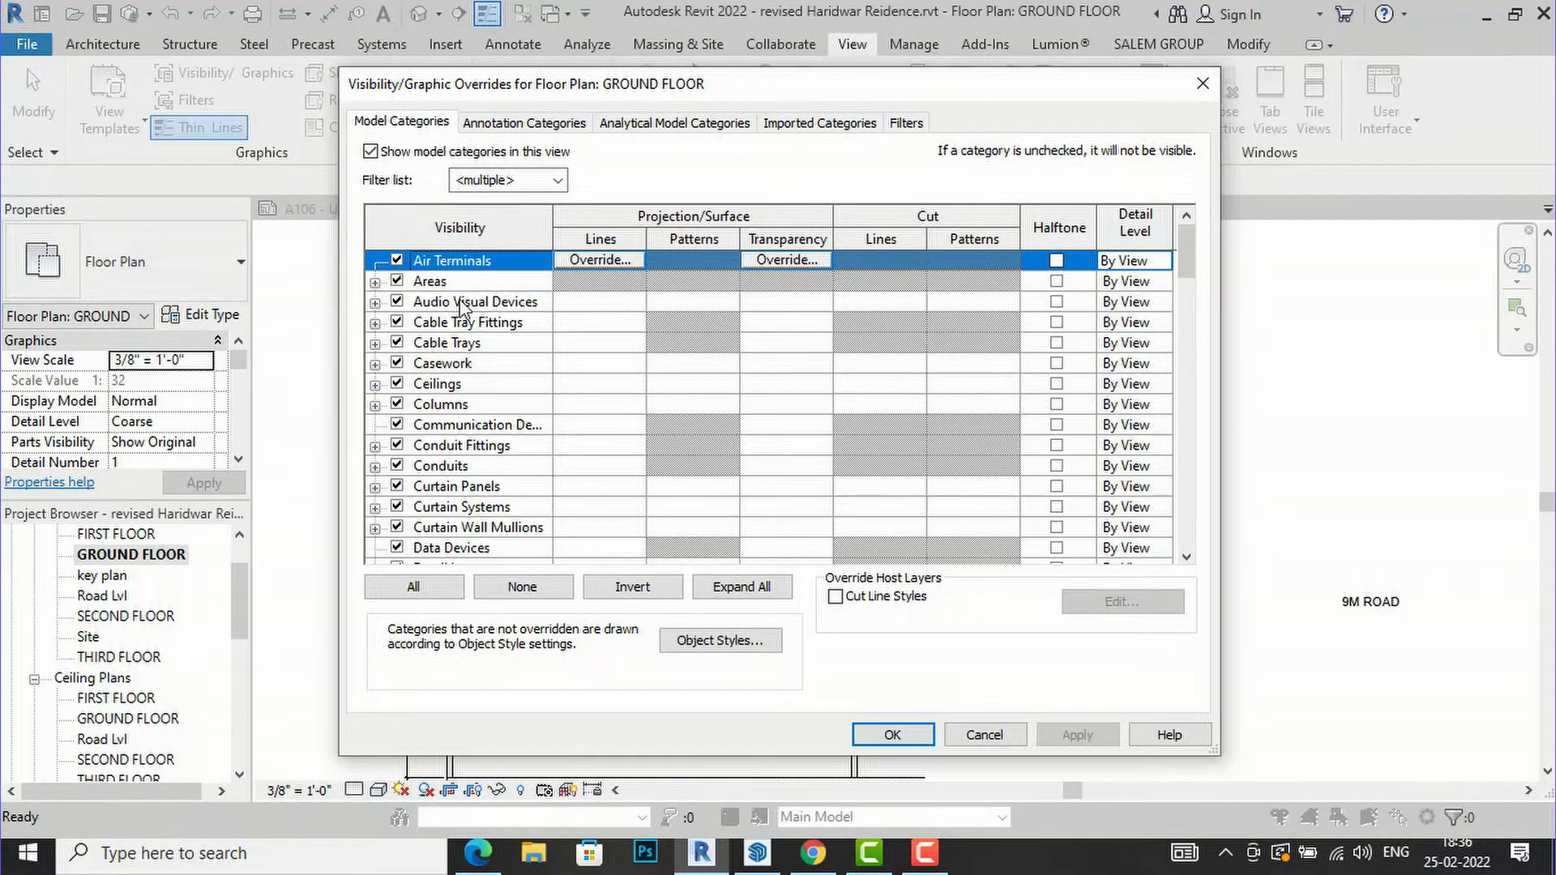
scroll(476, 326, down, 1)
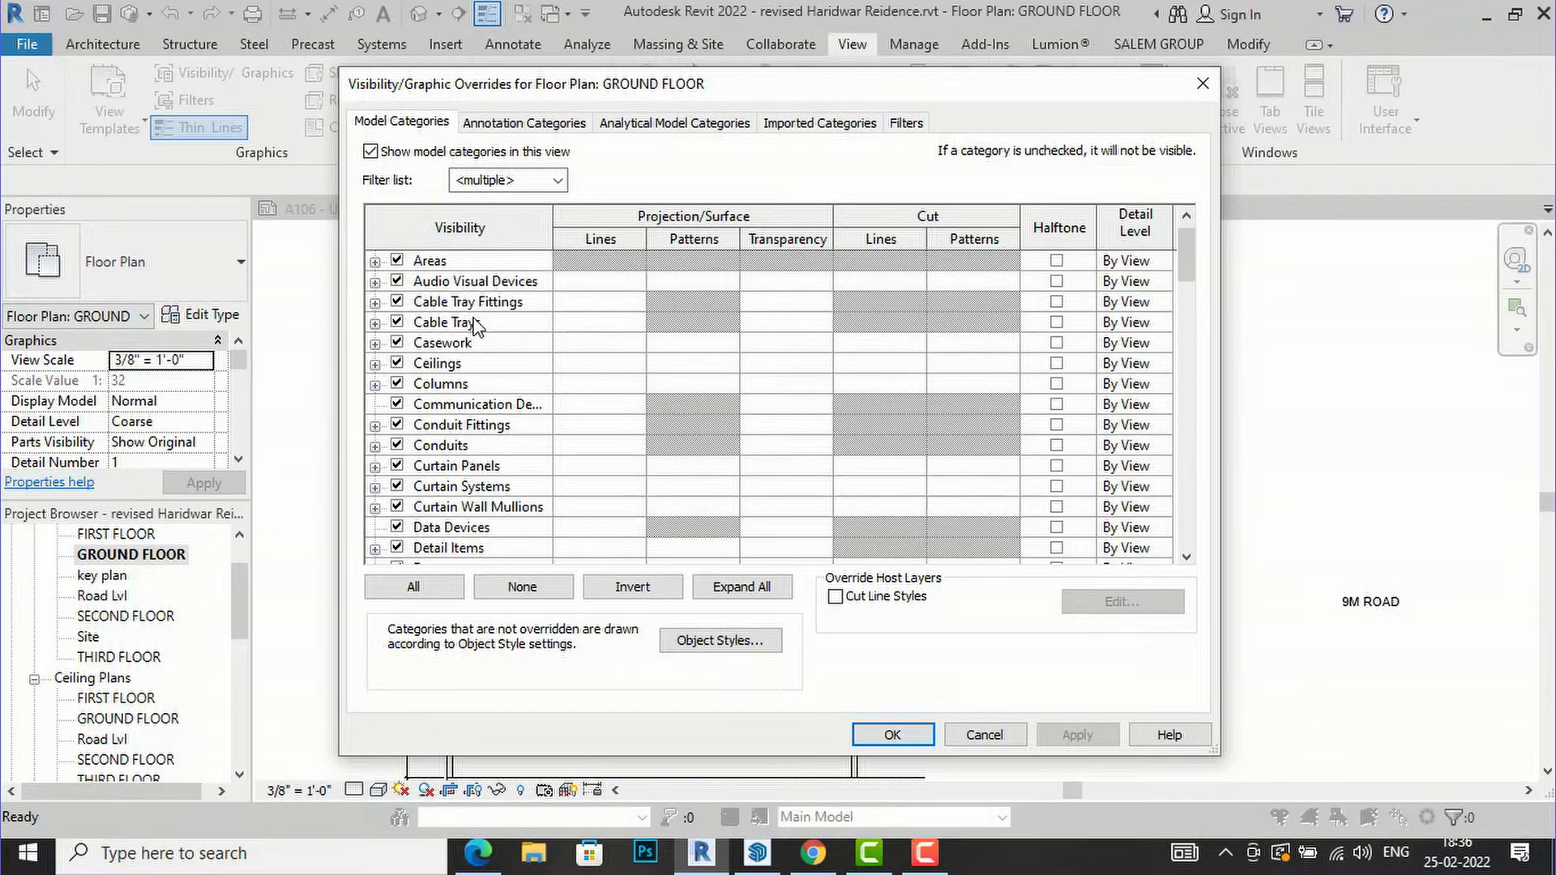
scroll(477, 333, down, 7)
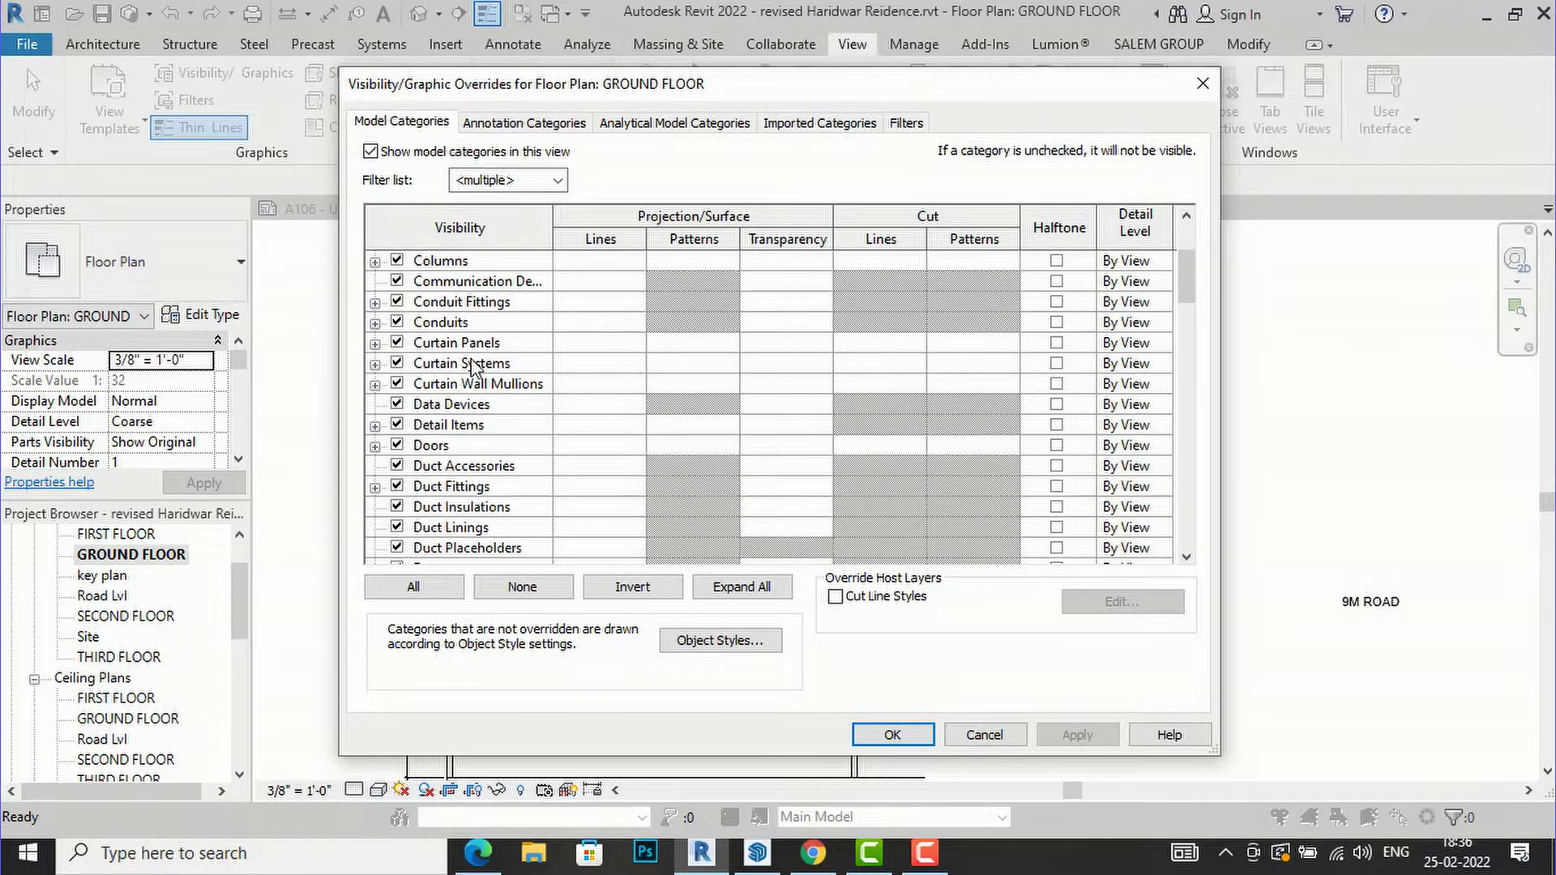
scroll(474, 367, down, 20)
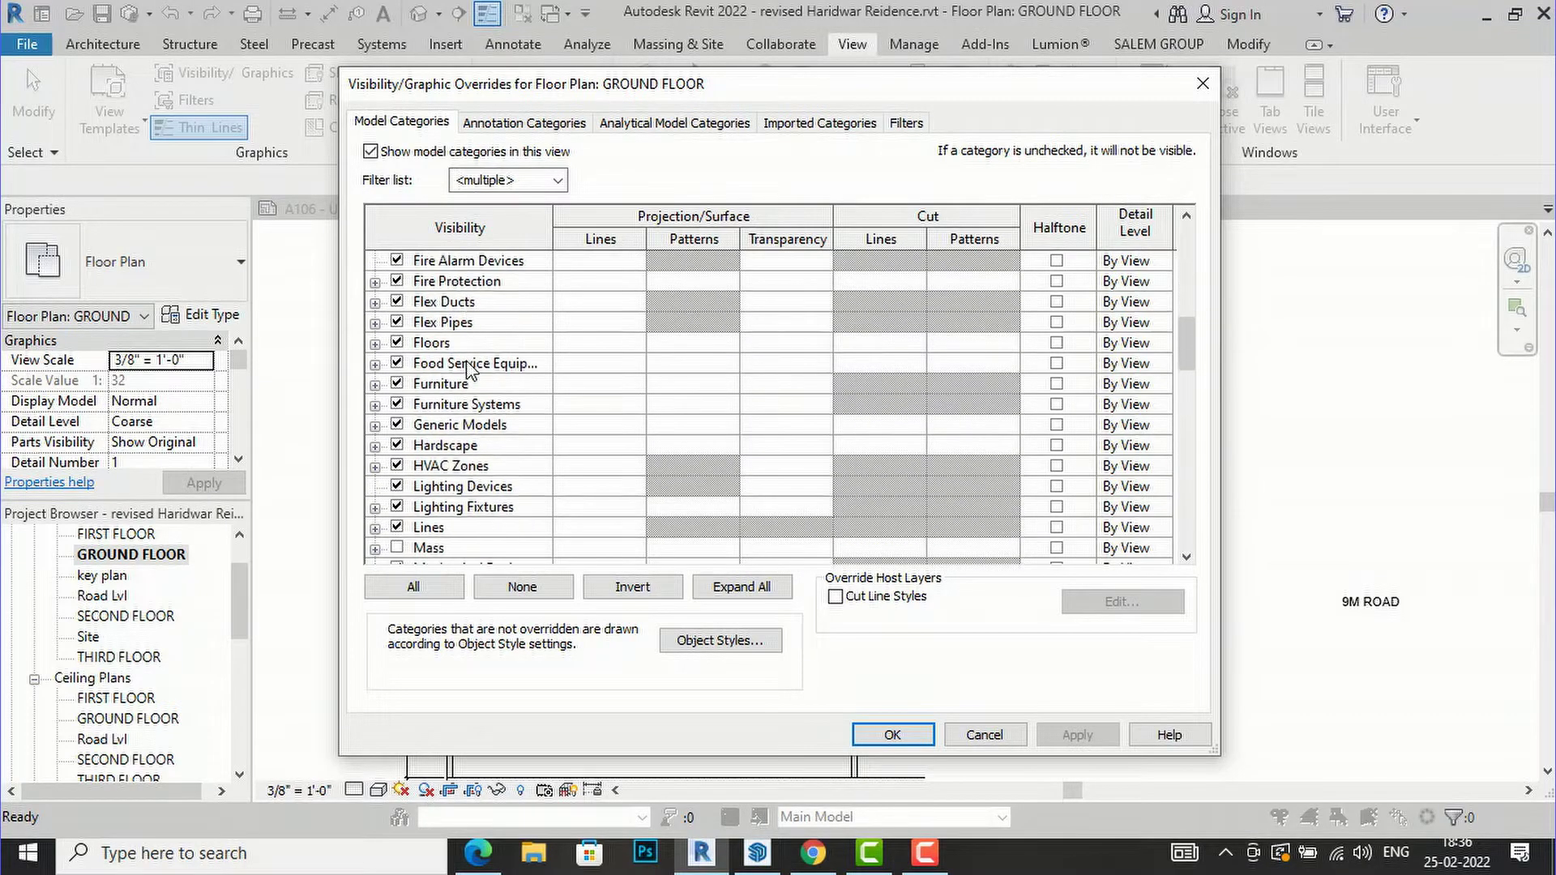
scroll(468, 370, down, 19)
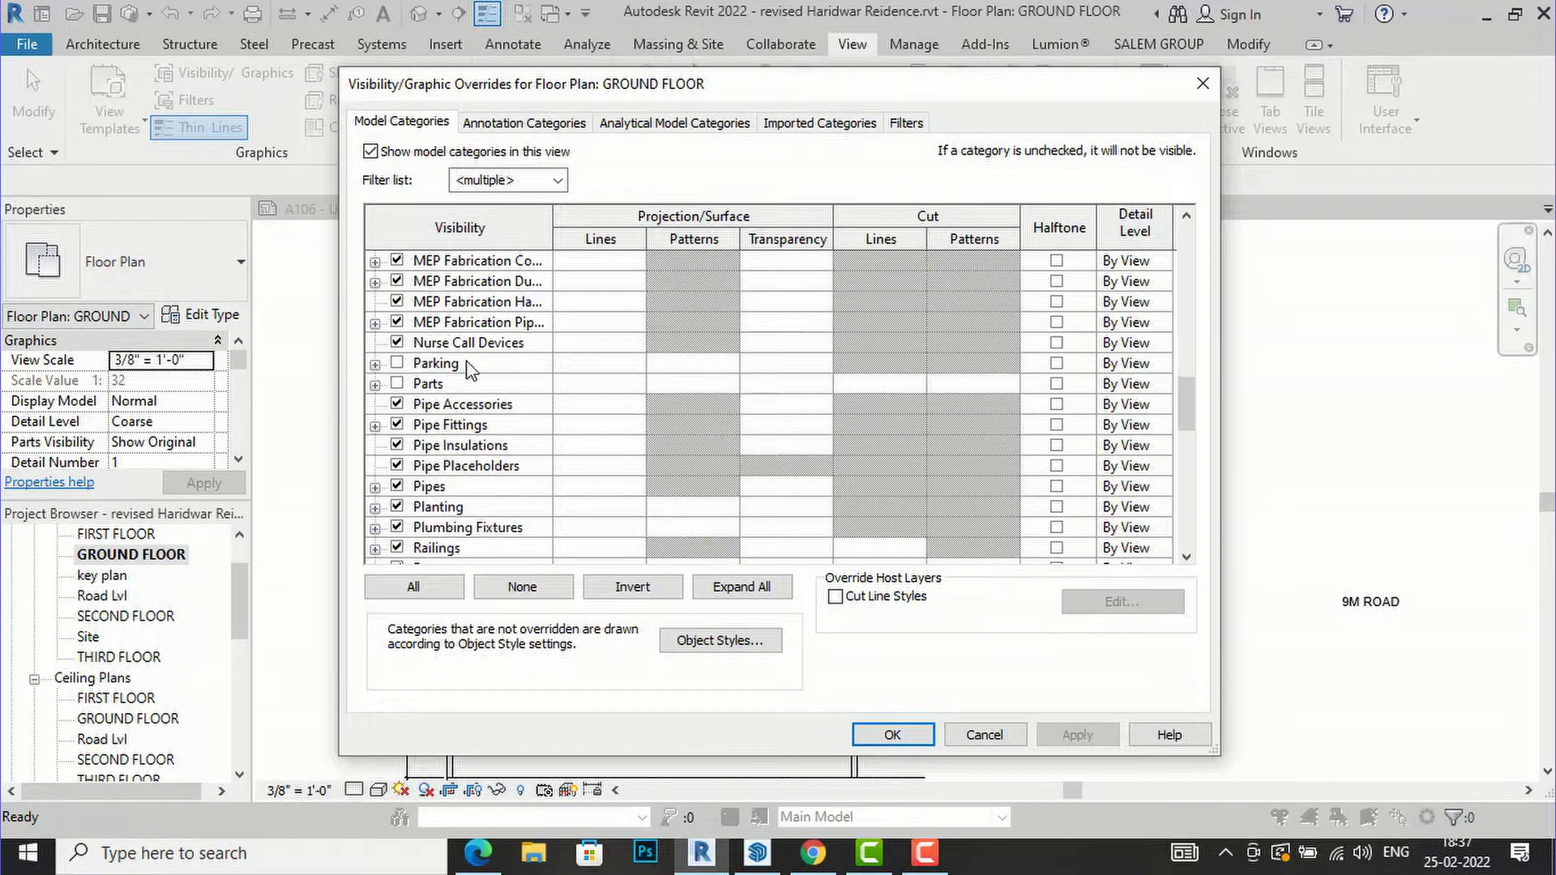
scroll(469, 370, down, 20)
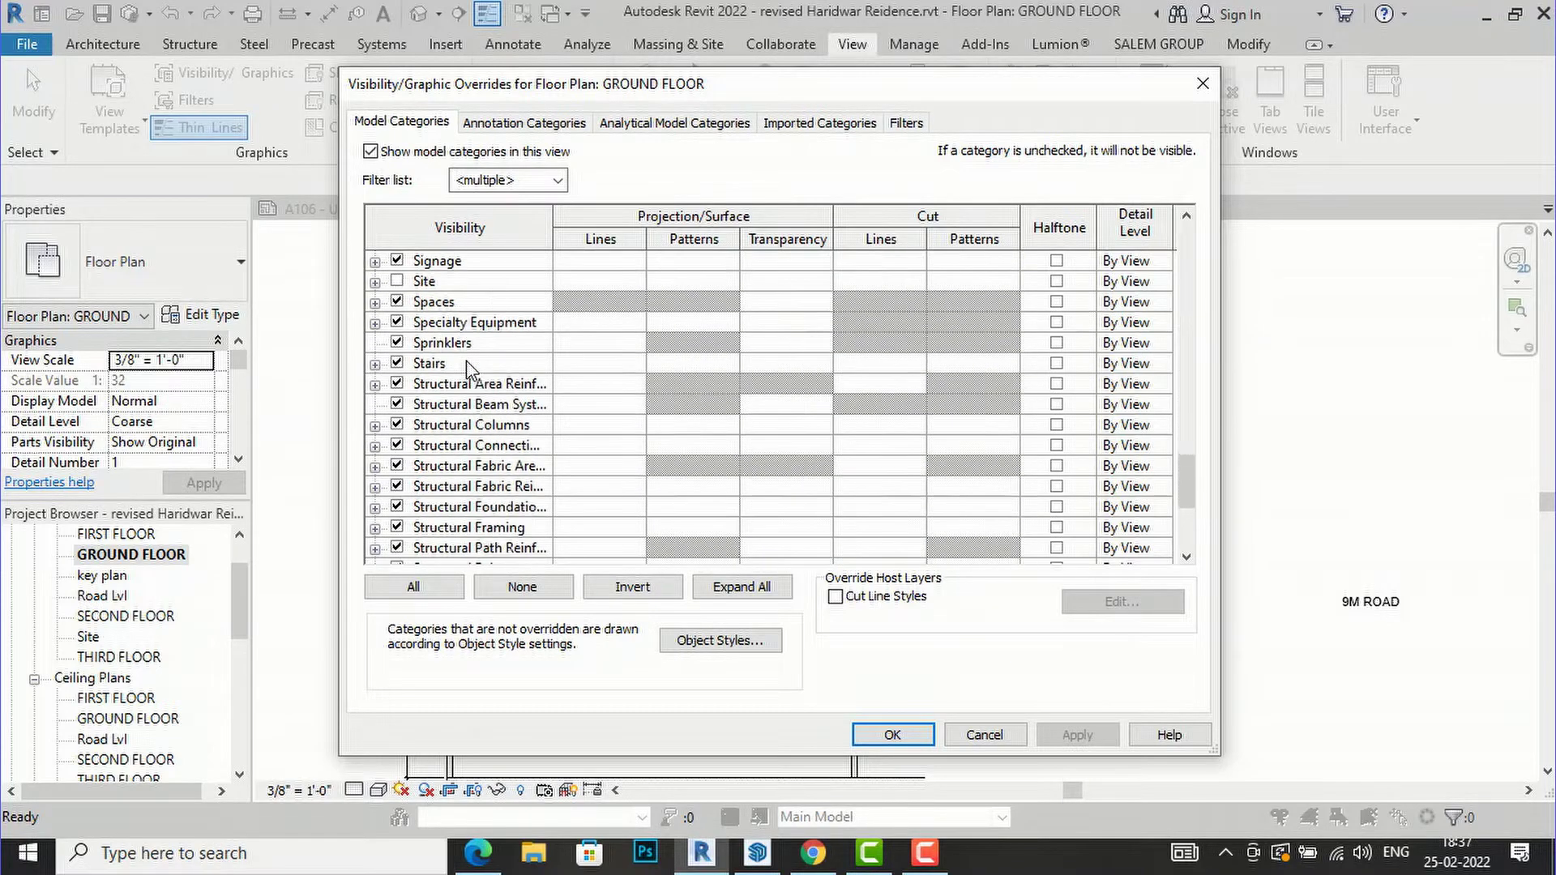
scroll(470, 368, down, 5)
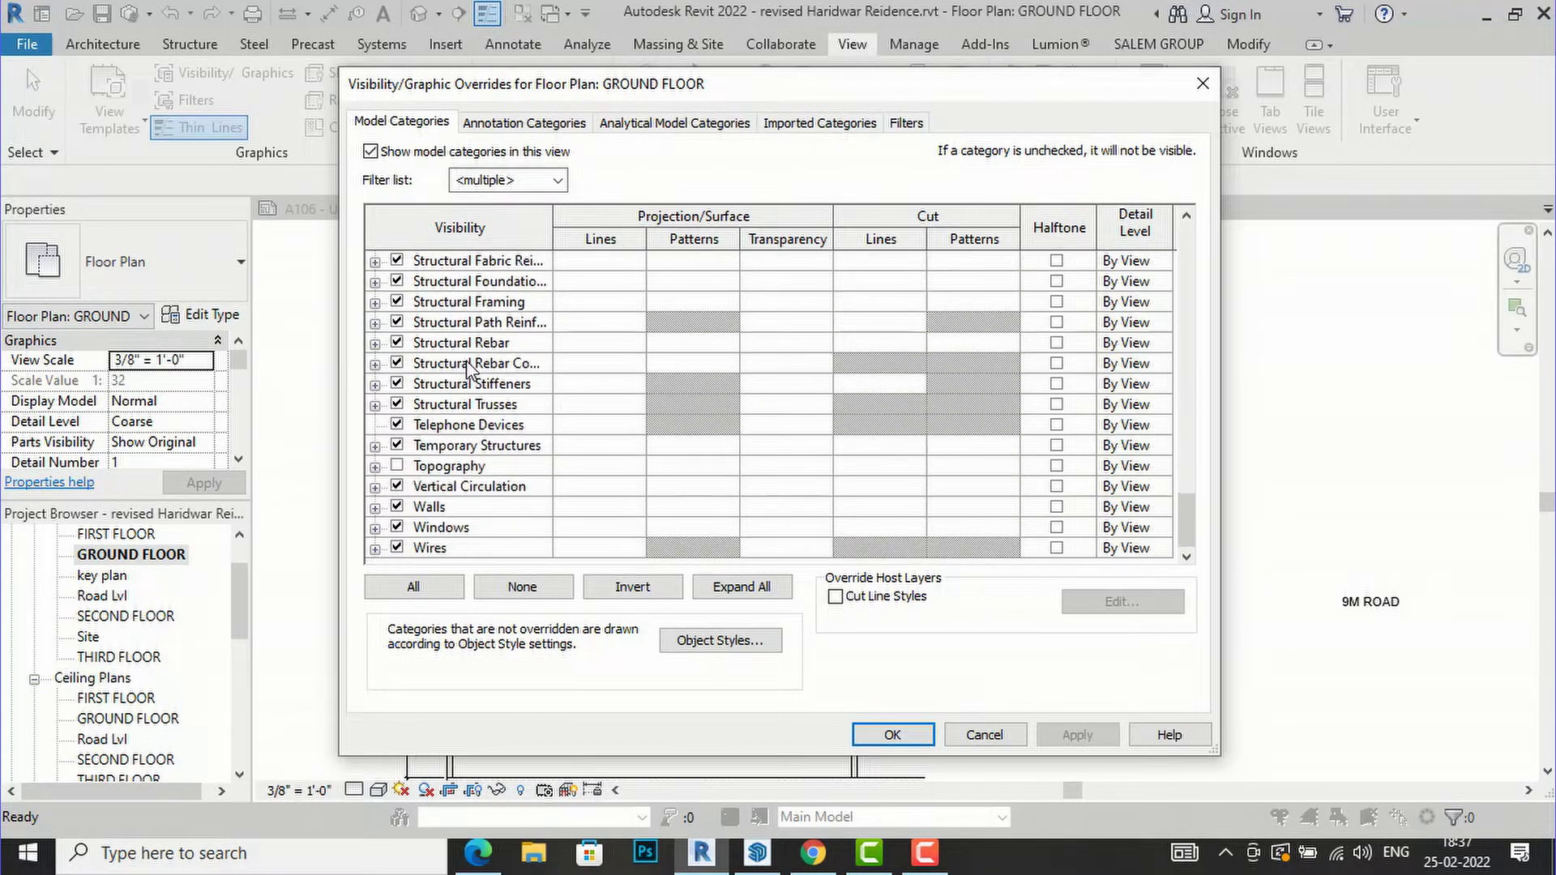
click(397, 507)
click(1063, 734)
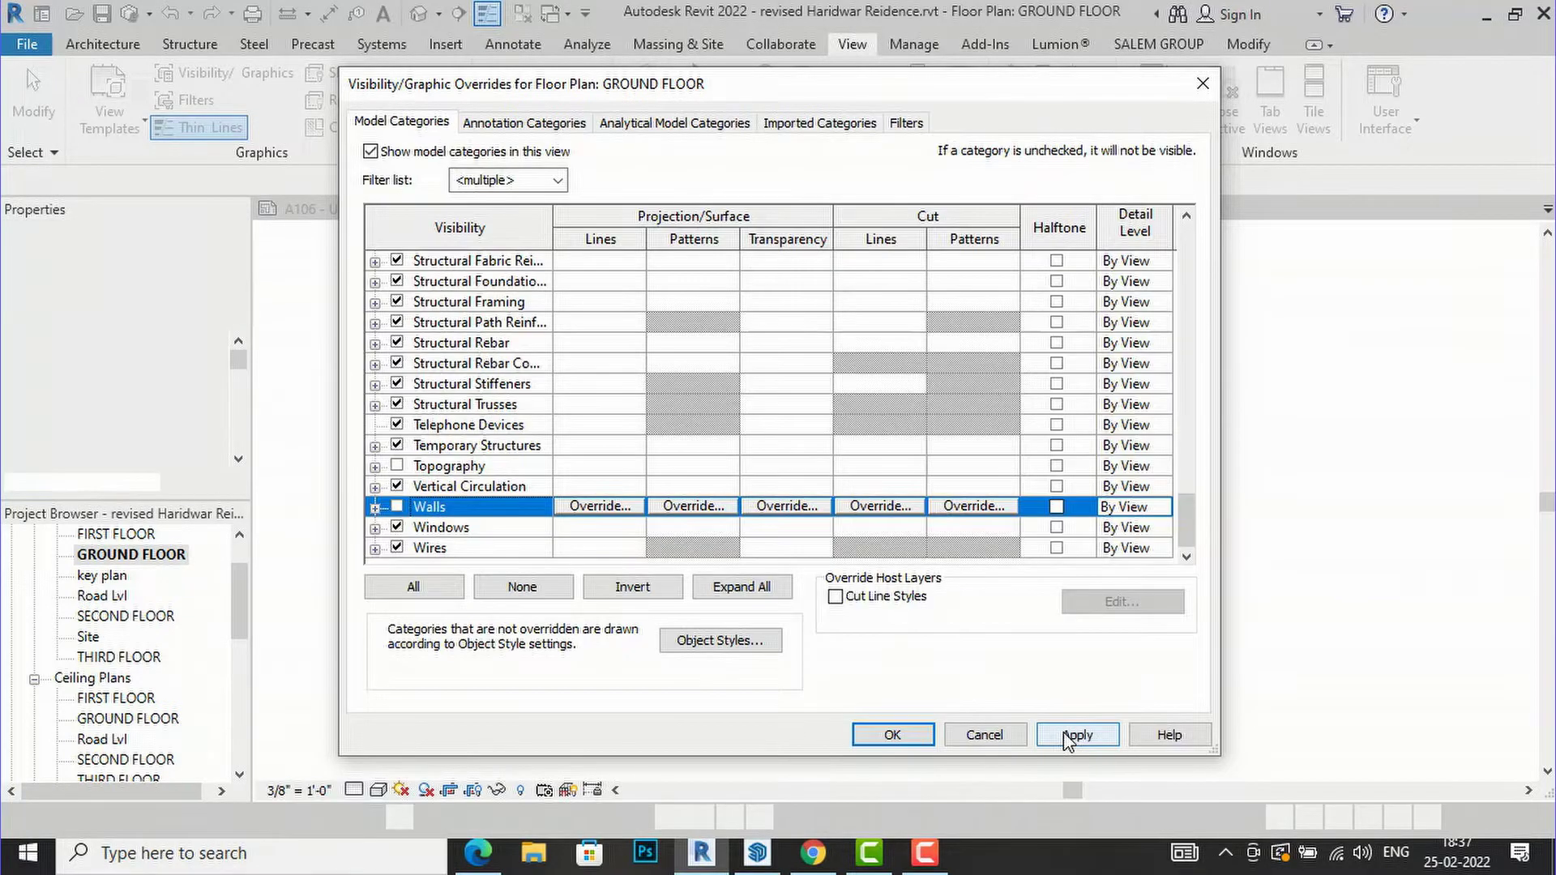
click(891, 735)
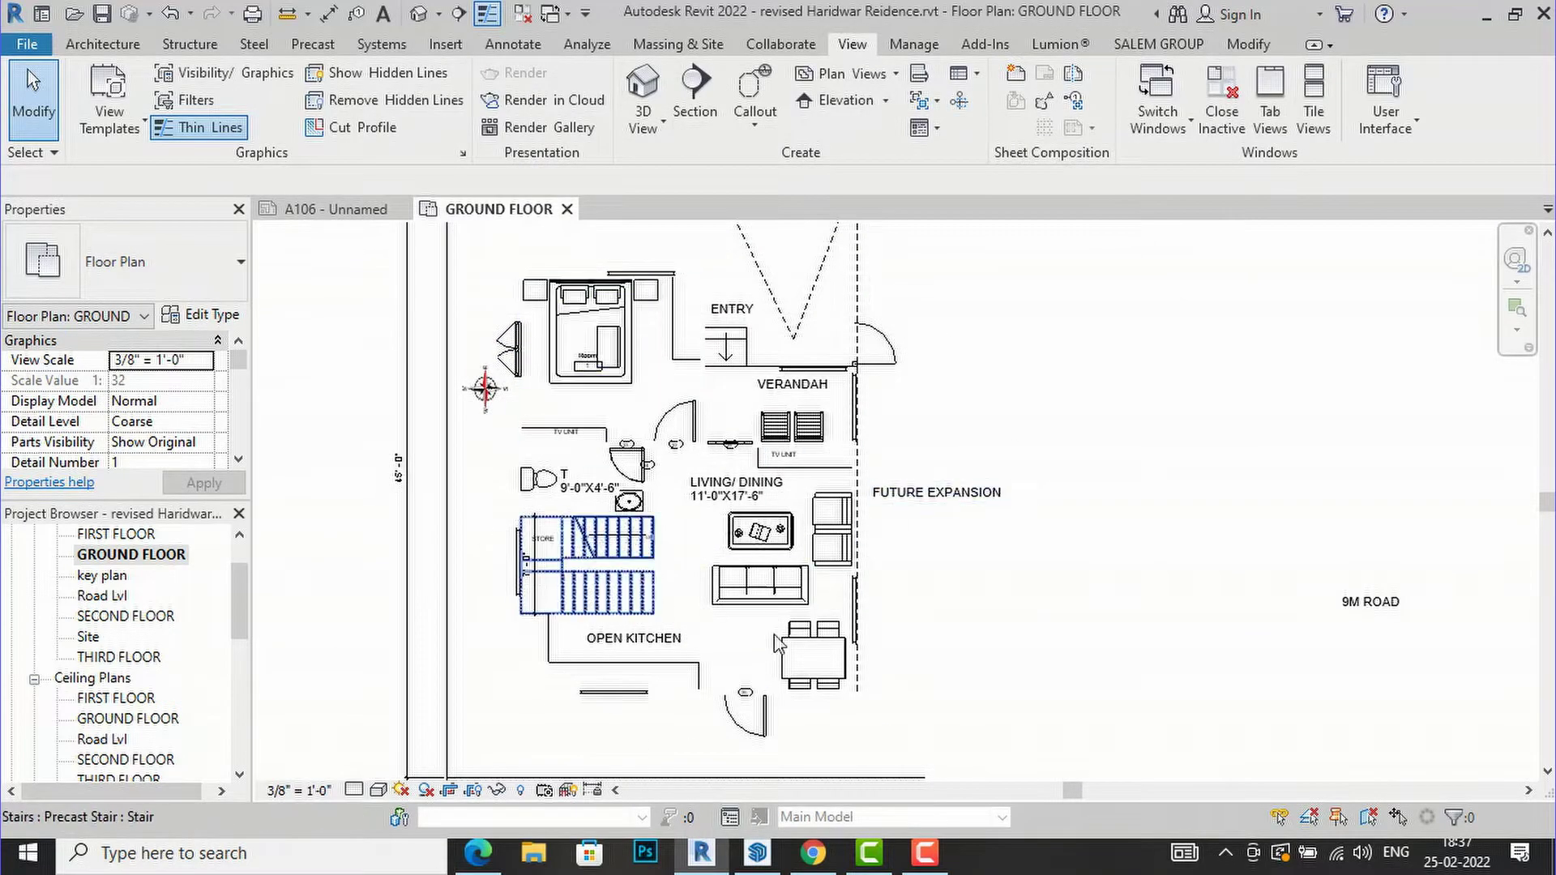
Reopen the plan's overrides with VG and check the Walls category back on.
key(v)
key(g)
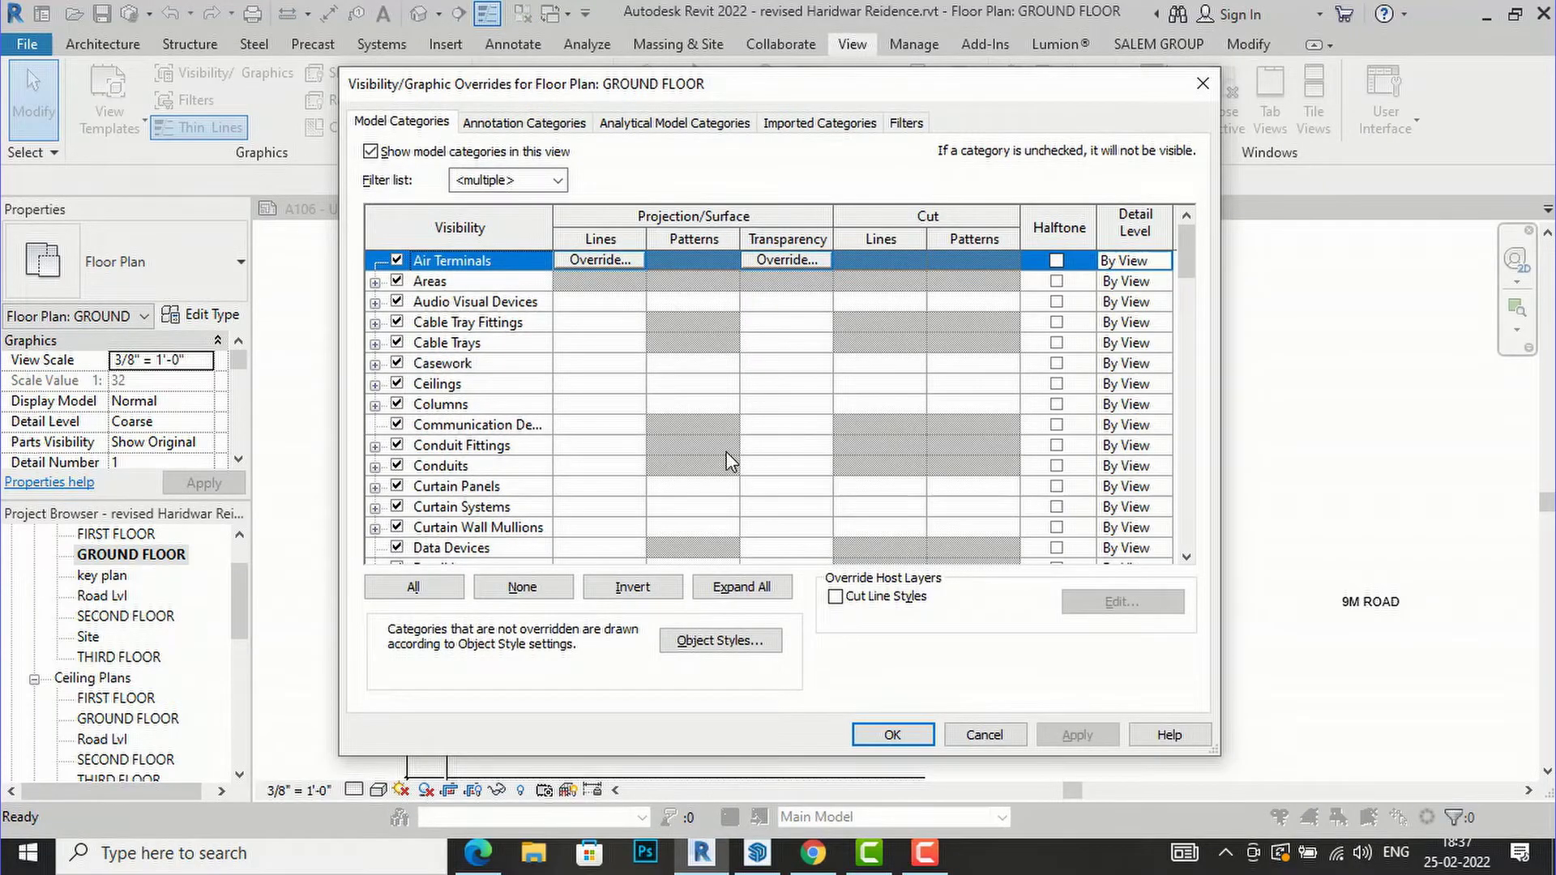
scroll(558, 419, down, 4)
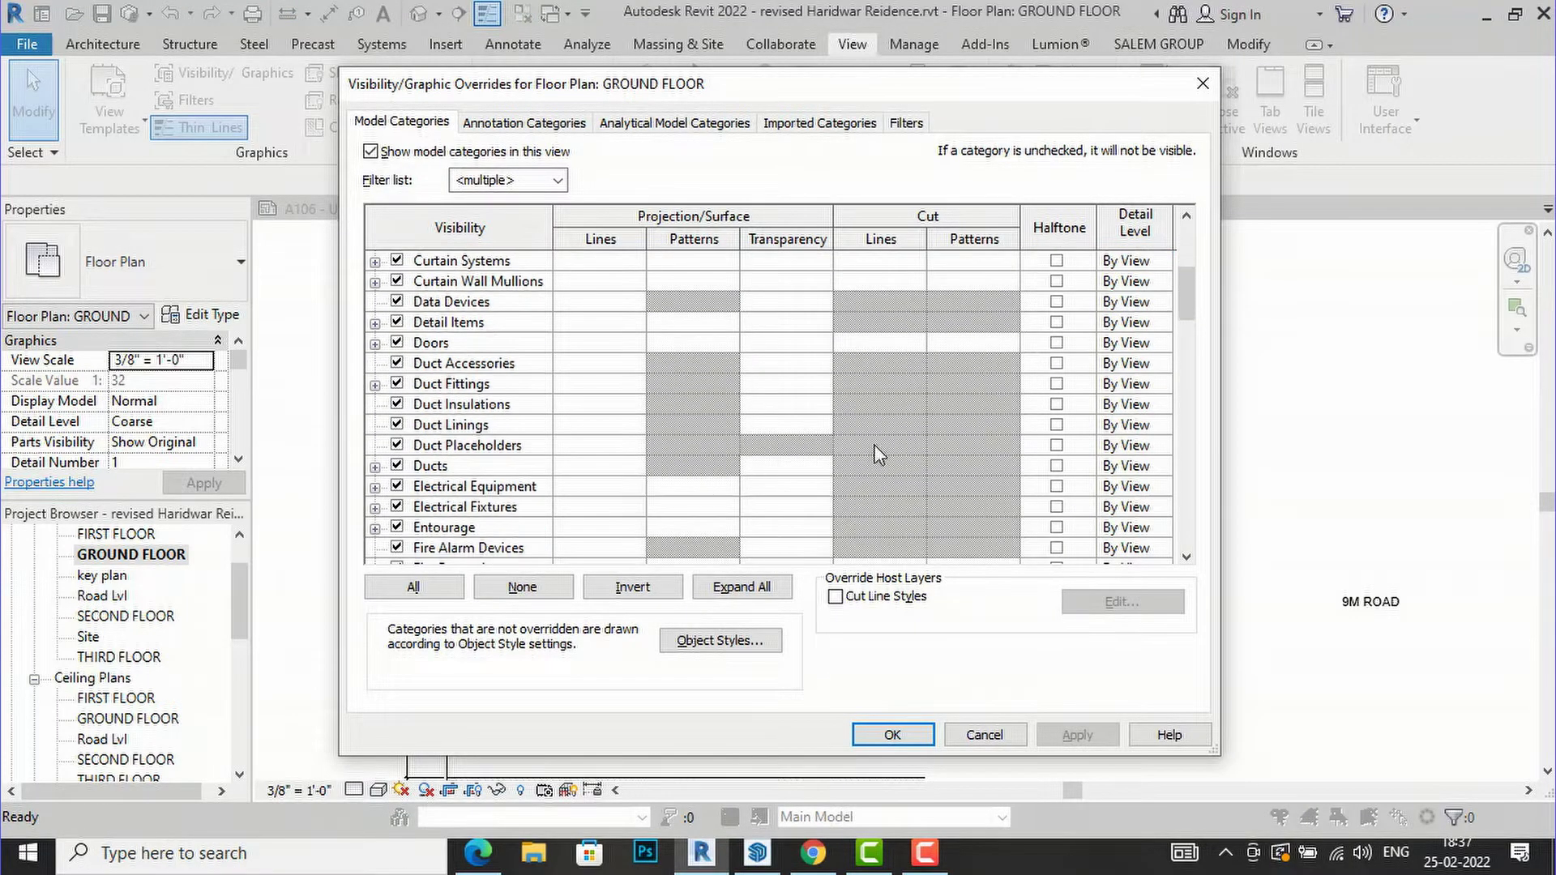
drag(1191, 320, 1193, 551)
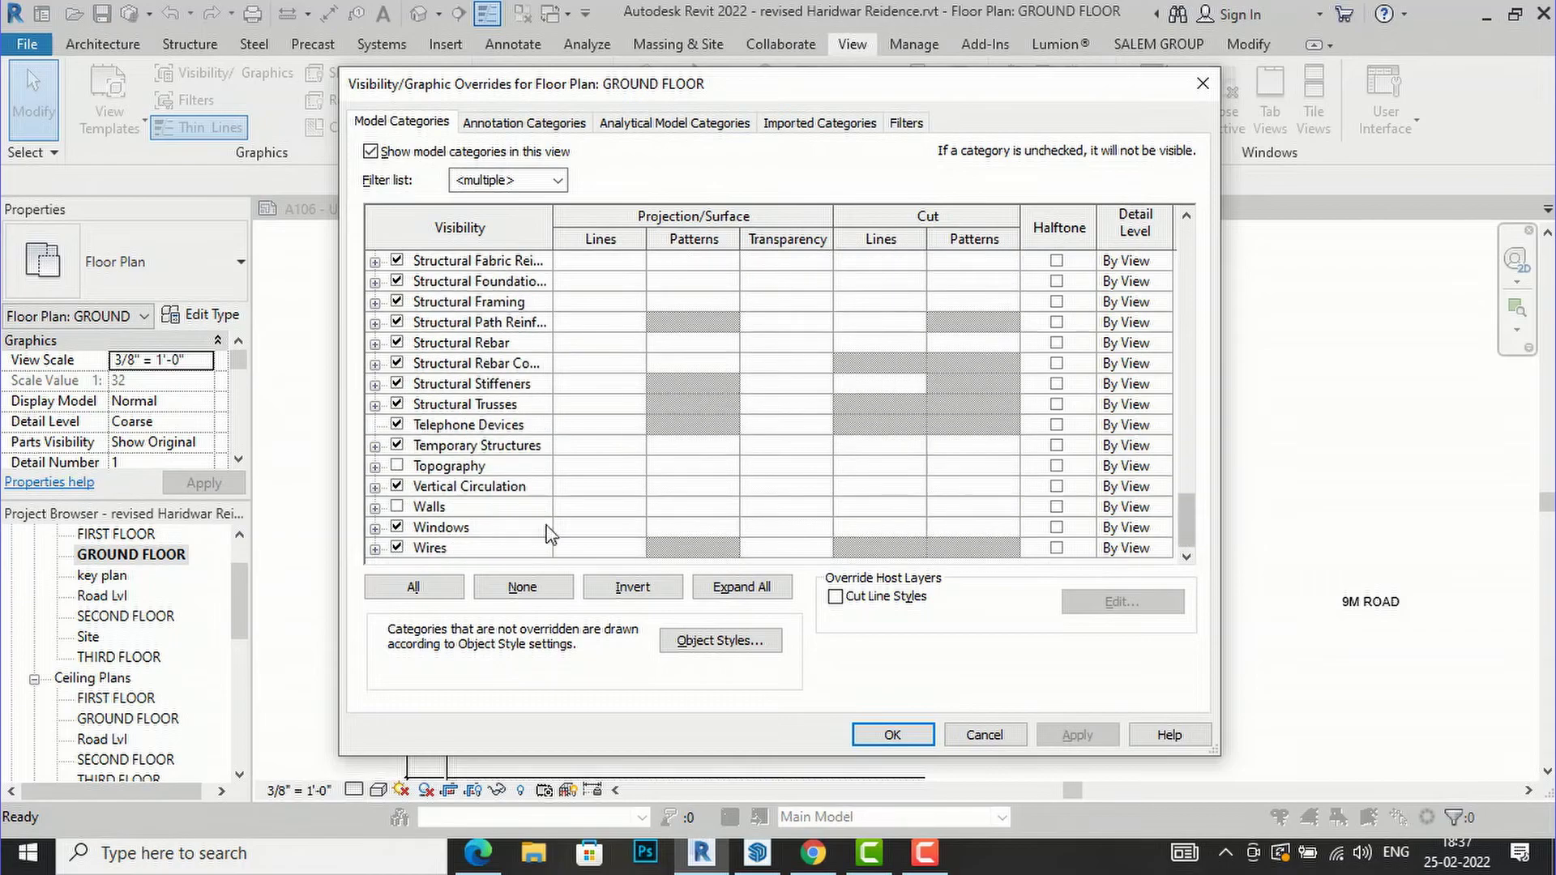
click(396, 507)
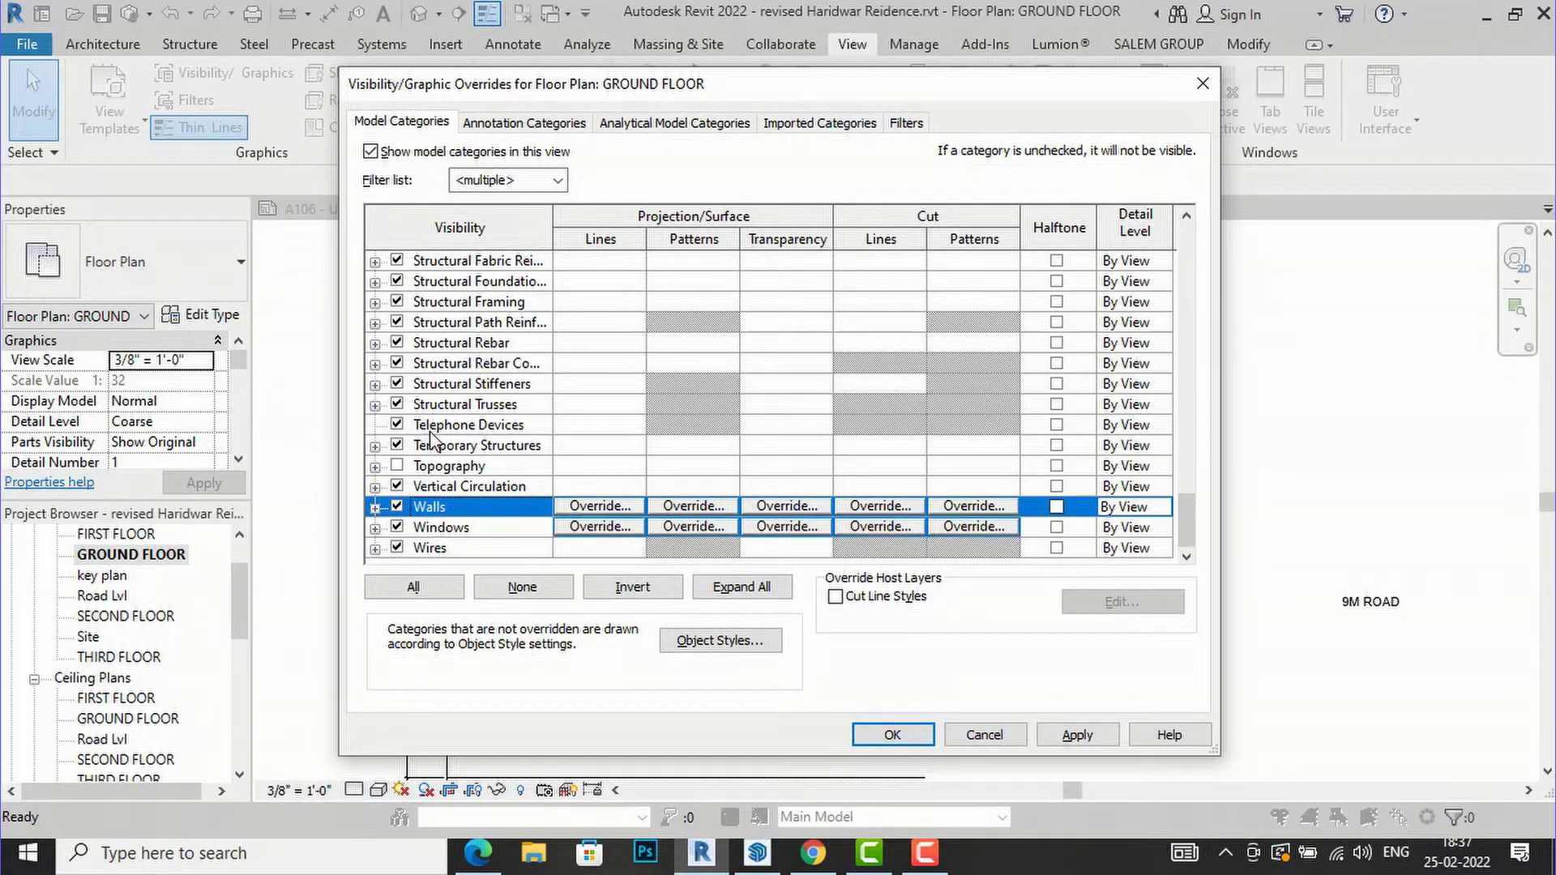
Uncheck the Doors category, then apply and close the overrides.
scroll(421, 445, up, 7)
scroll(420, 357, up, 4)
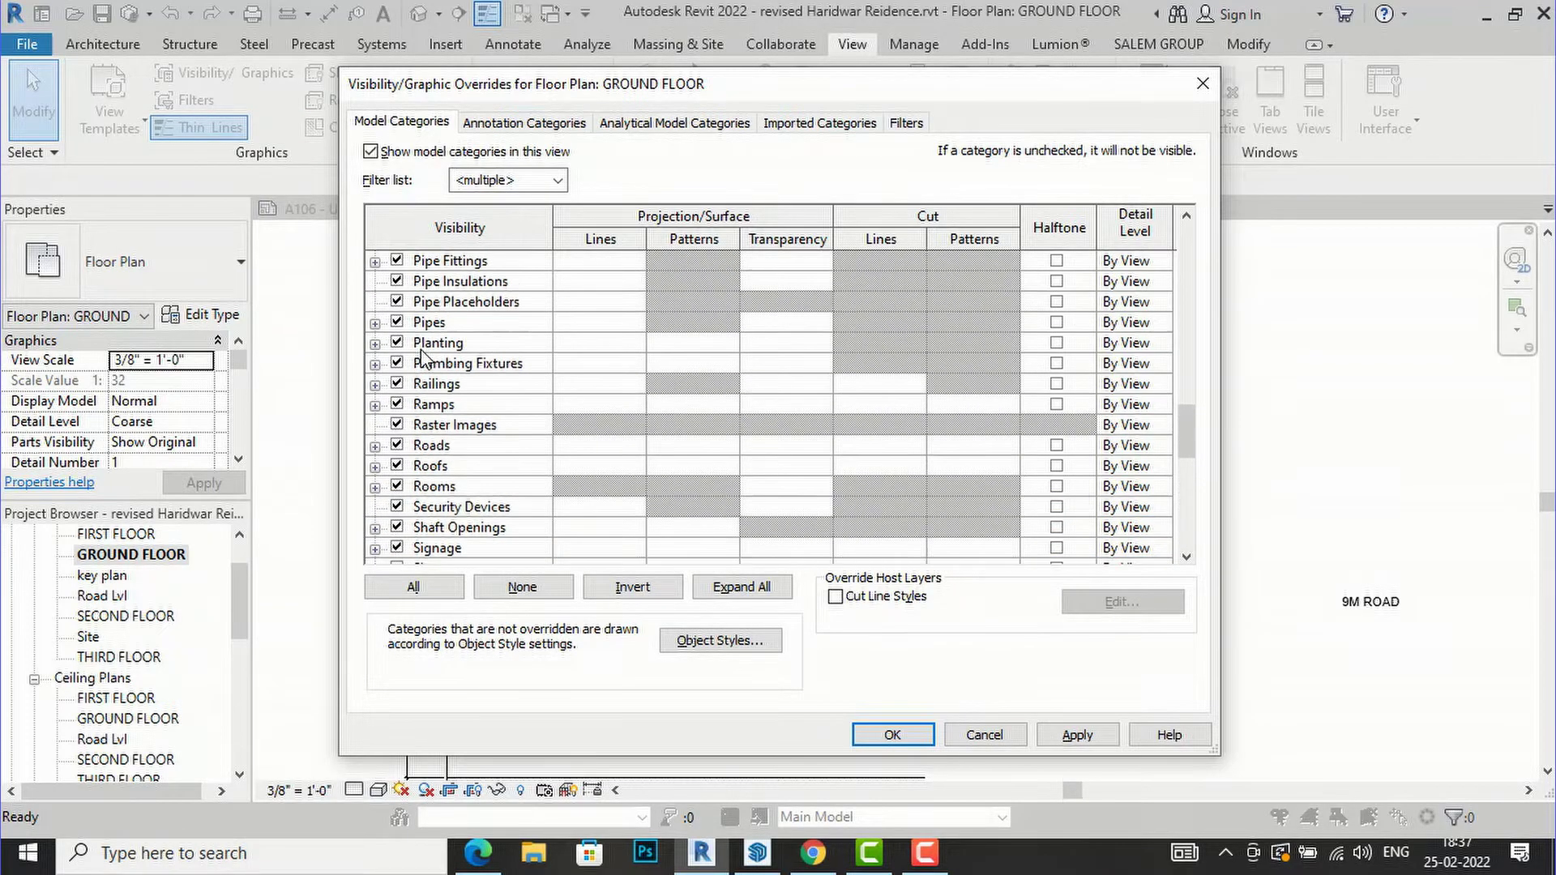
scroll(421, 349, down, 2)
scroll(421, 344, up, 1)
scroll(421, 344, up, 5)
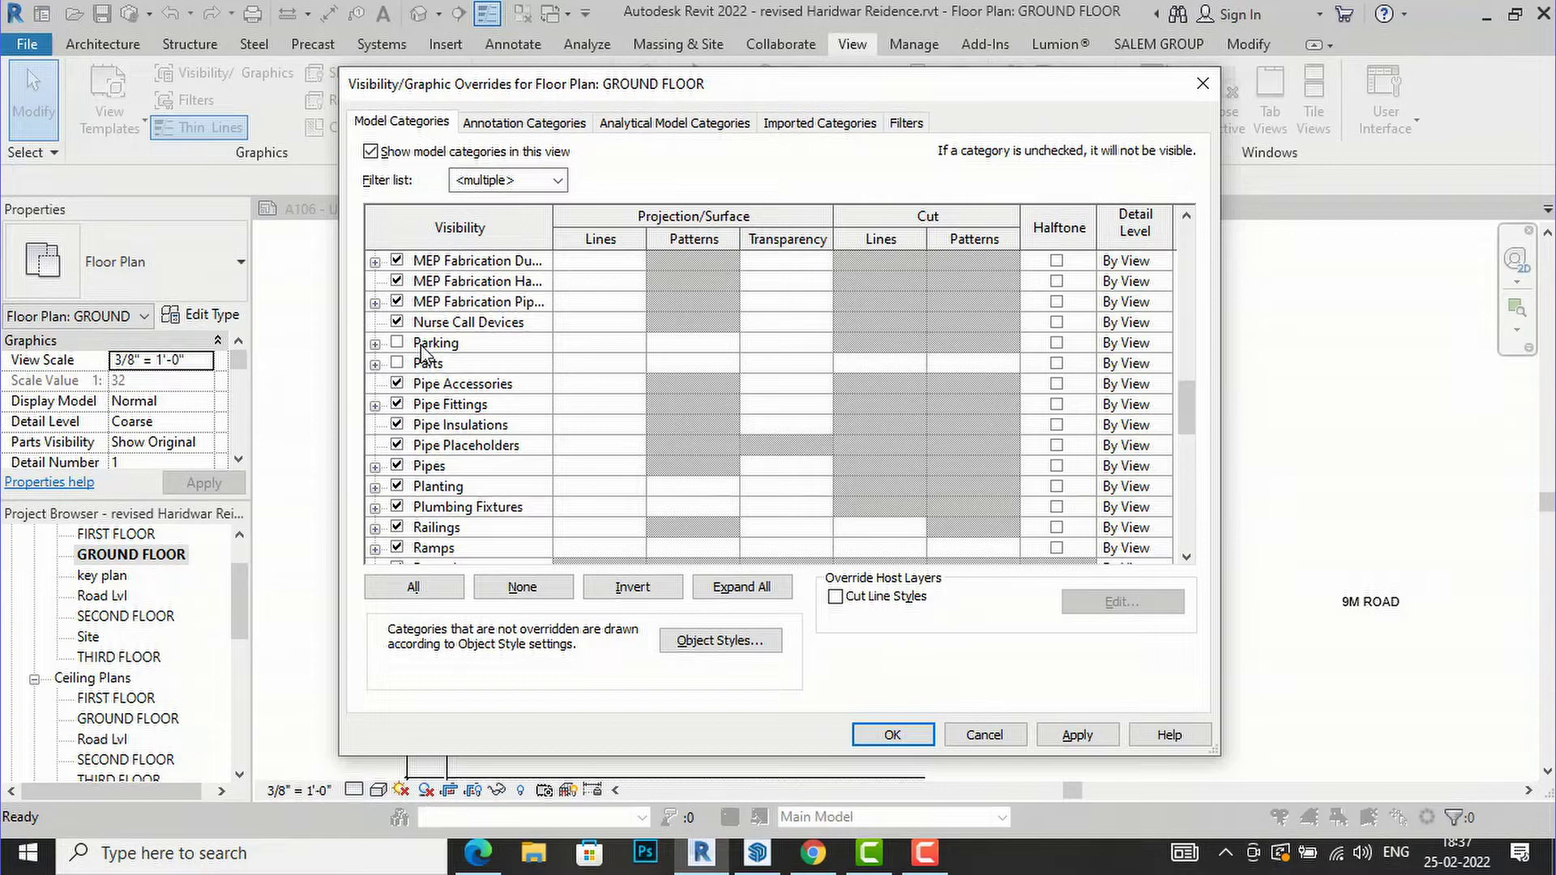
scroll(421, 349, up, 5)
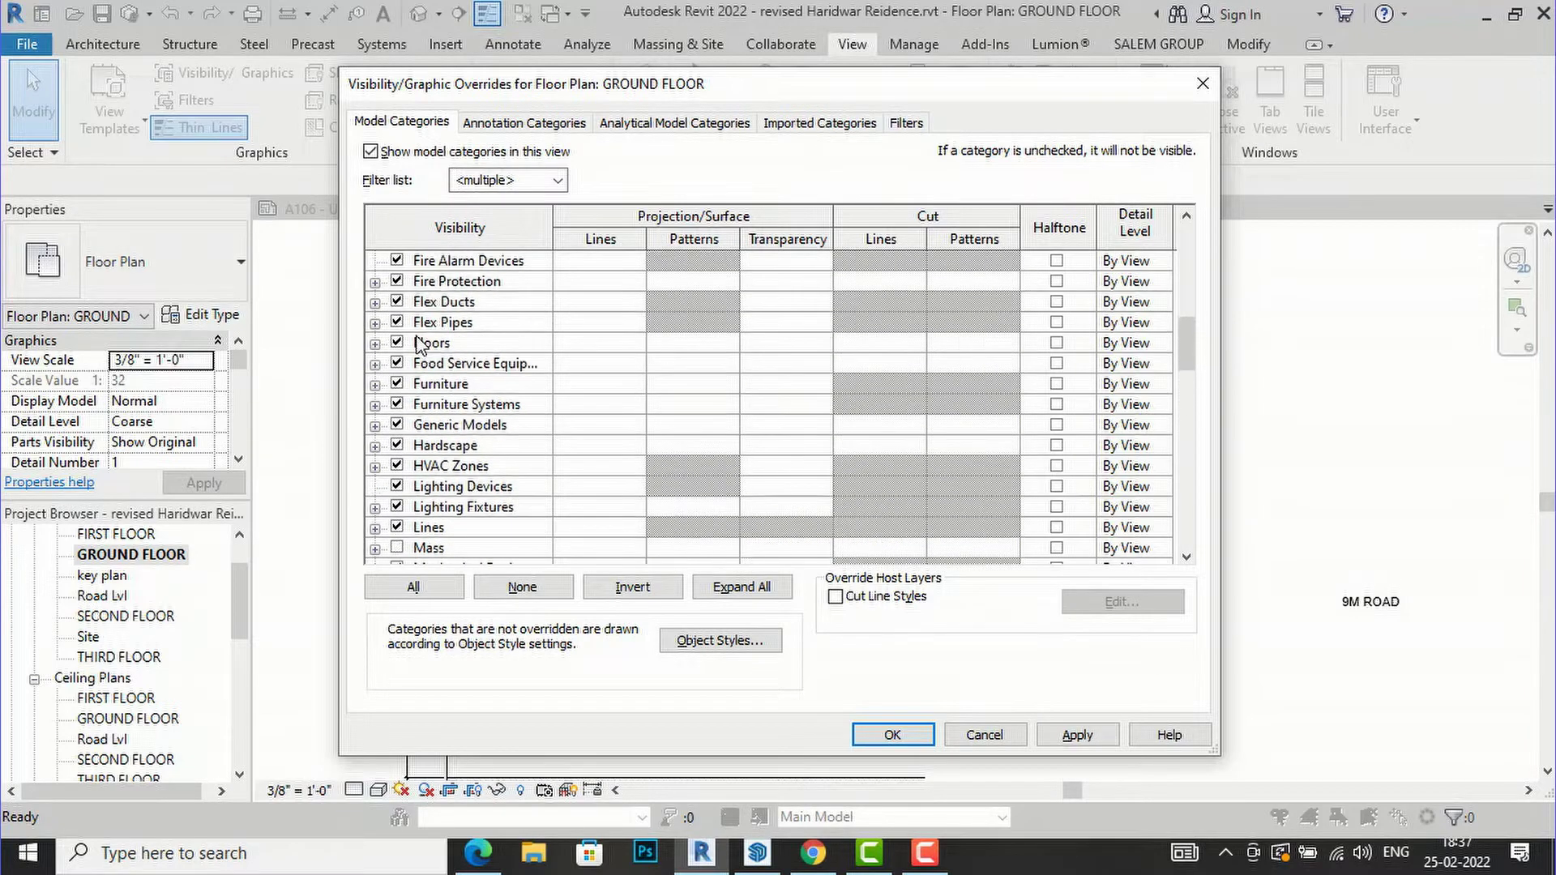
click(397, 302)
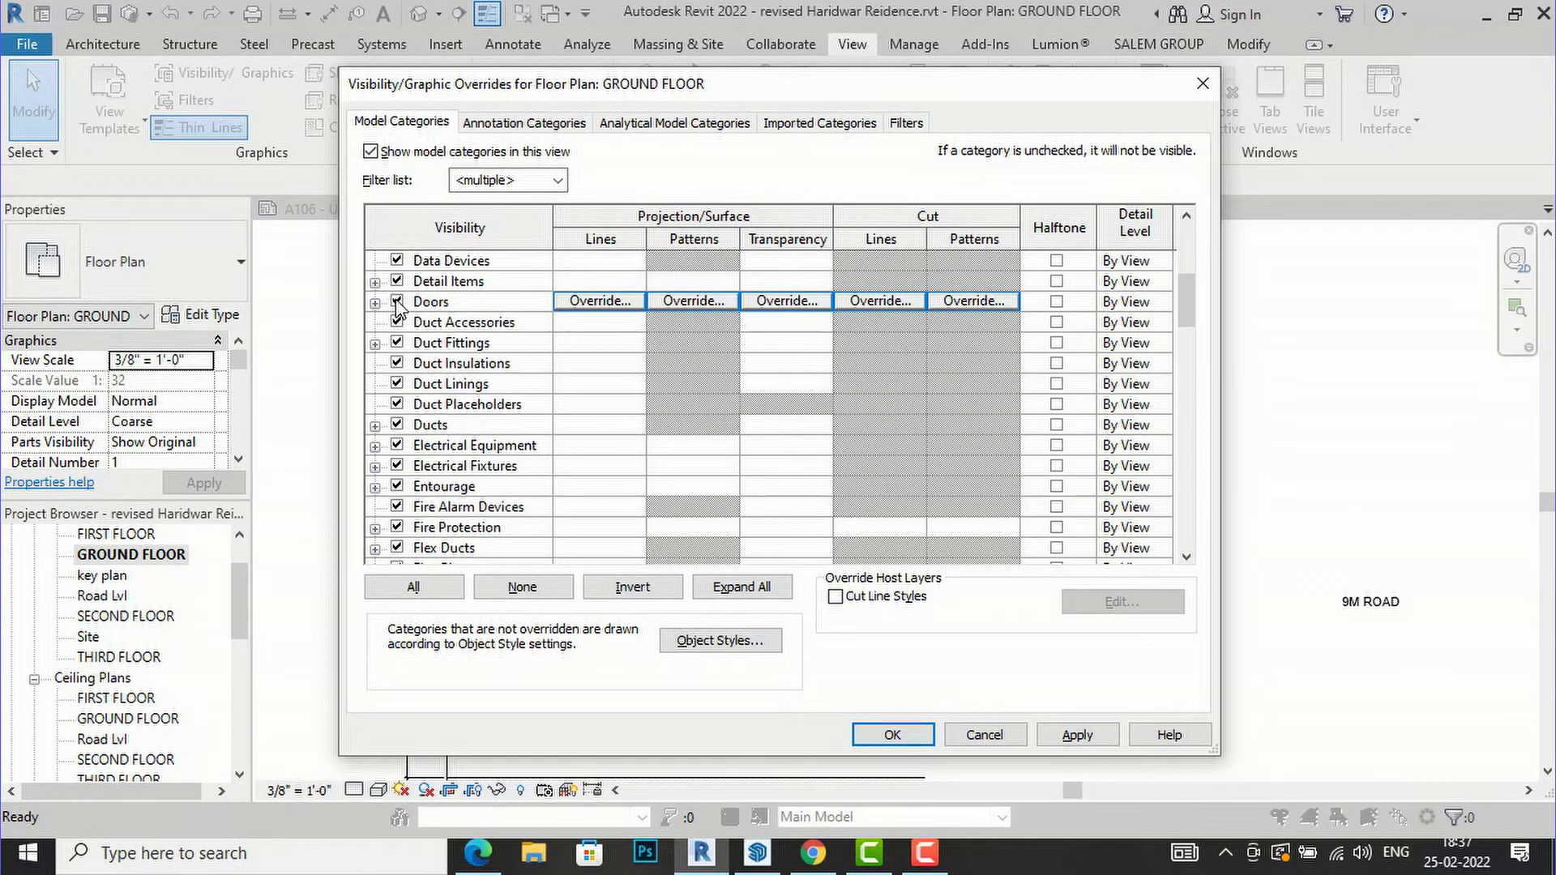
click(1076, 740)
click(893, 734)
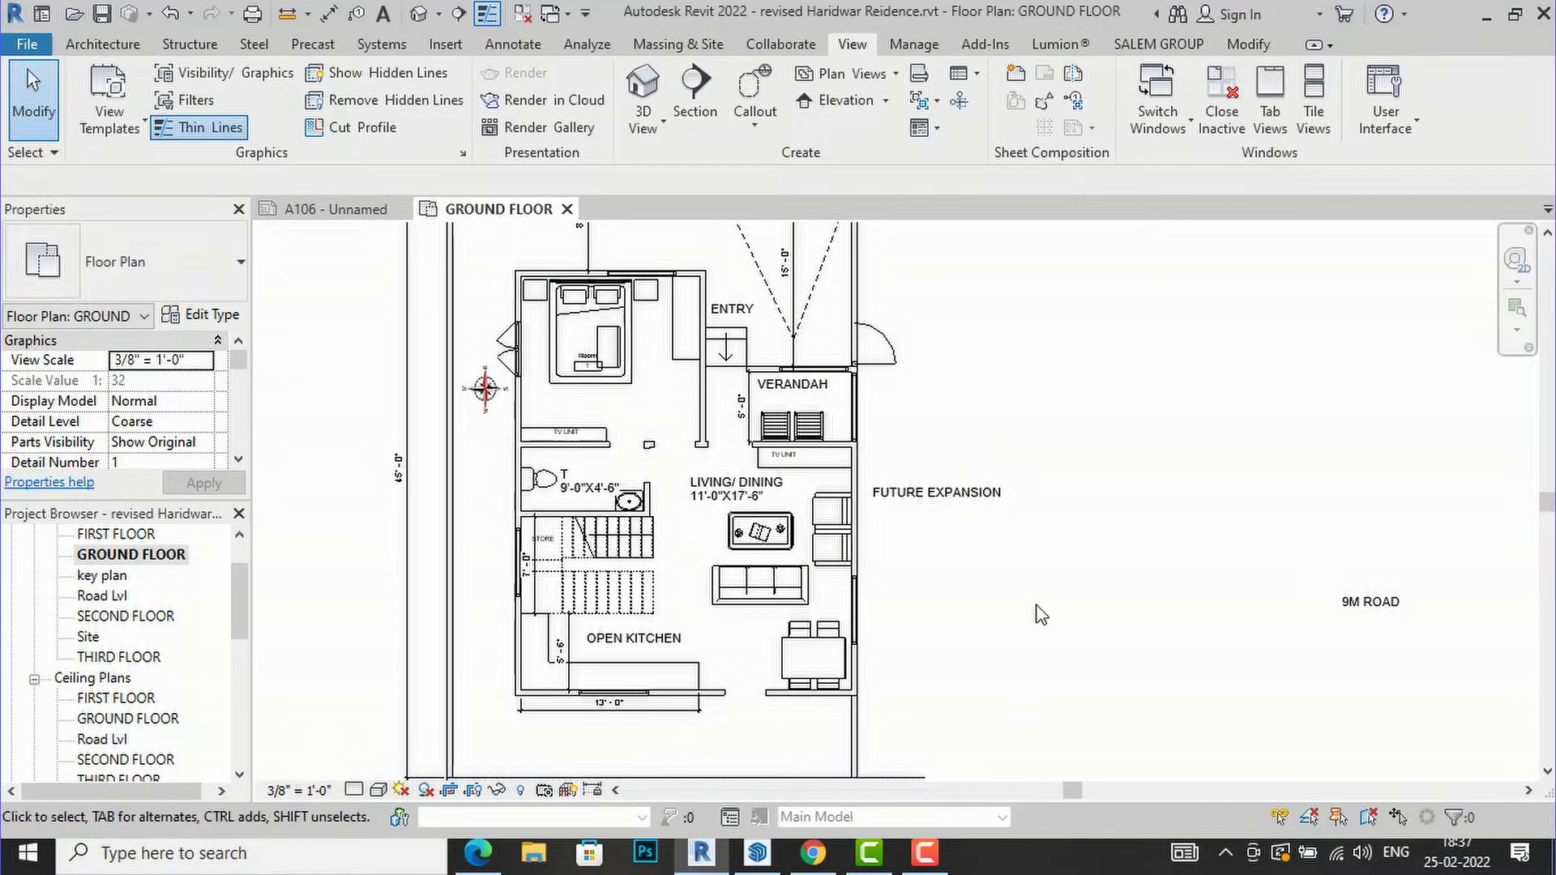
Recheck the Doors category in the plan's overrides, apply it, and close the dialog.
key(v)
key(g)
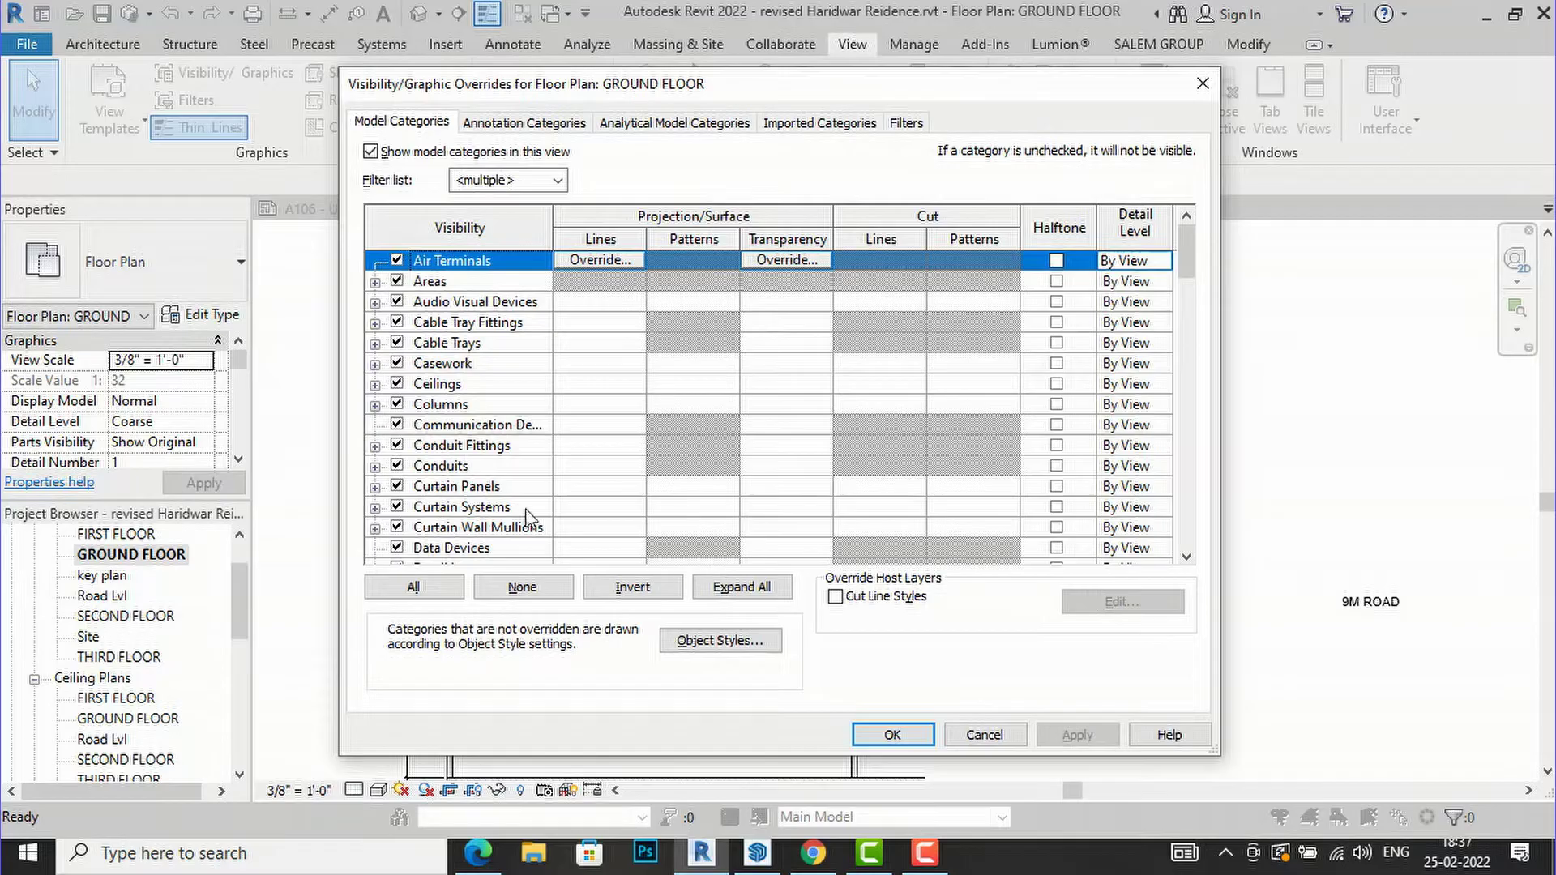
scroll(430, 408, down, 2)
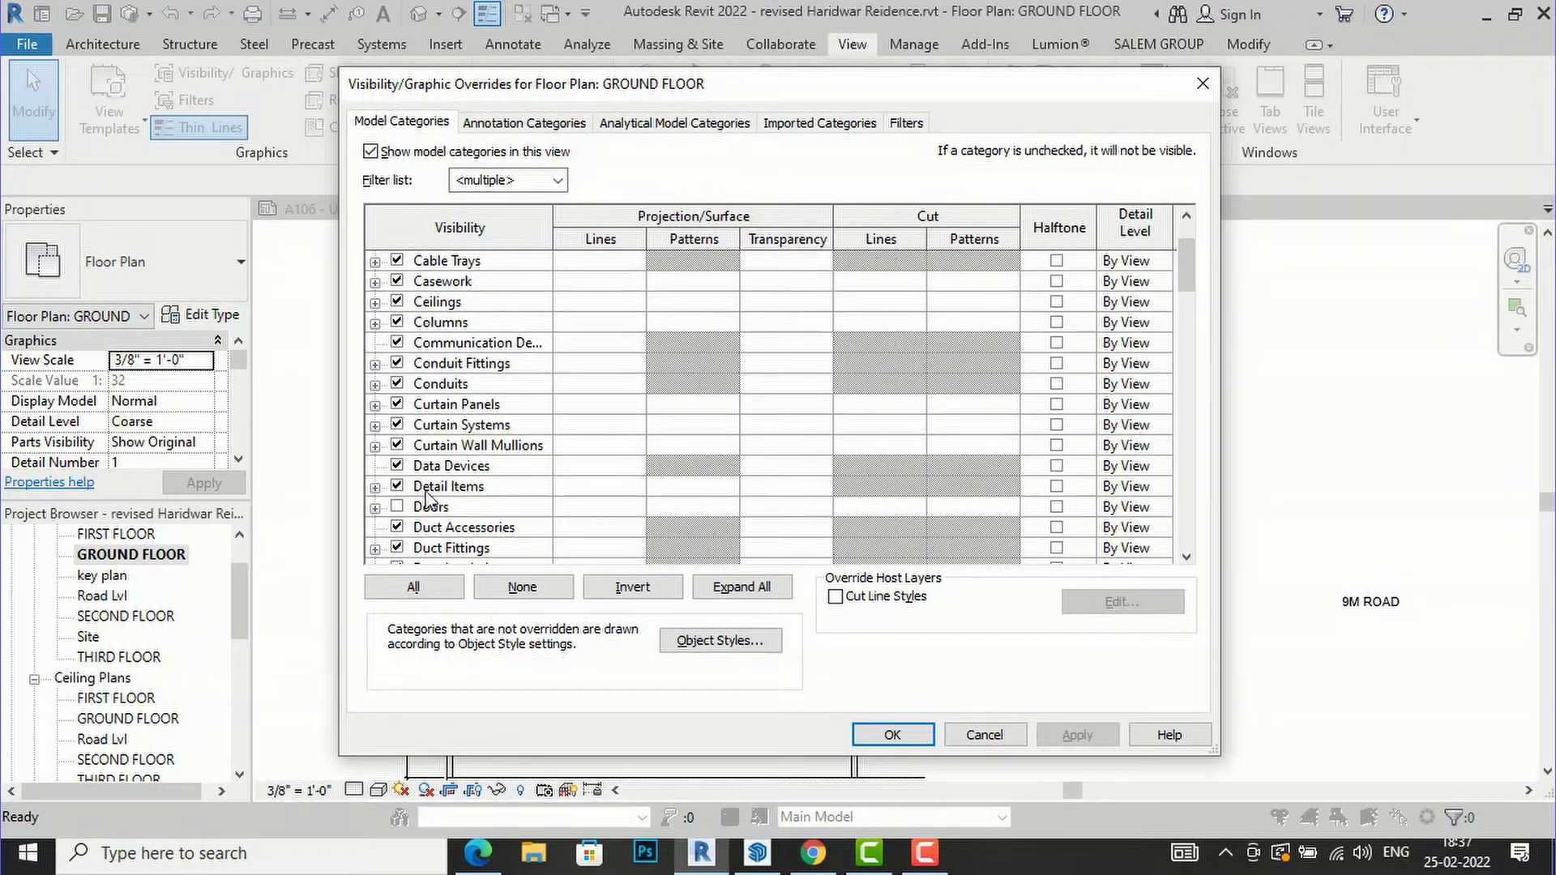
click(397, 509)
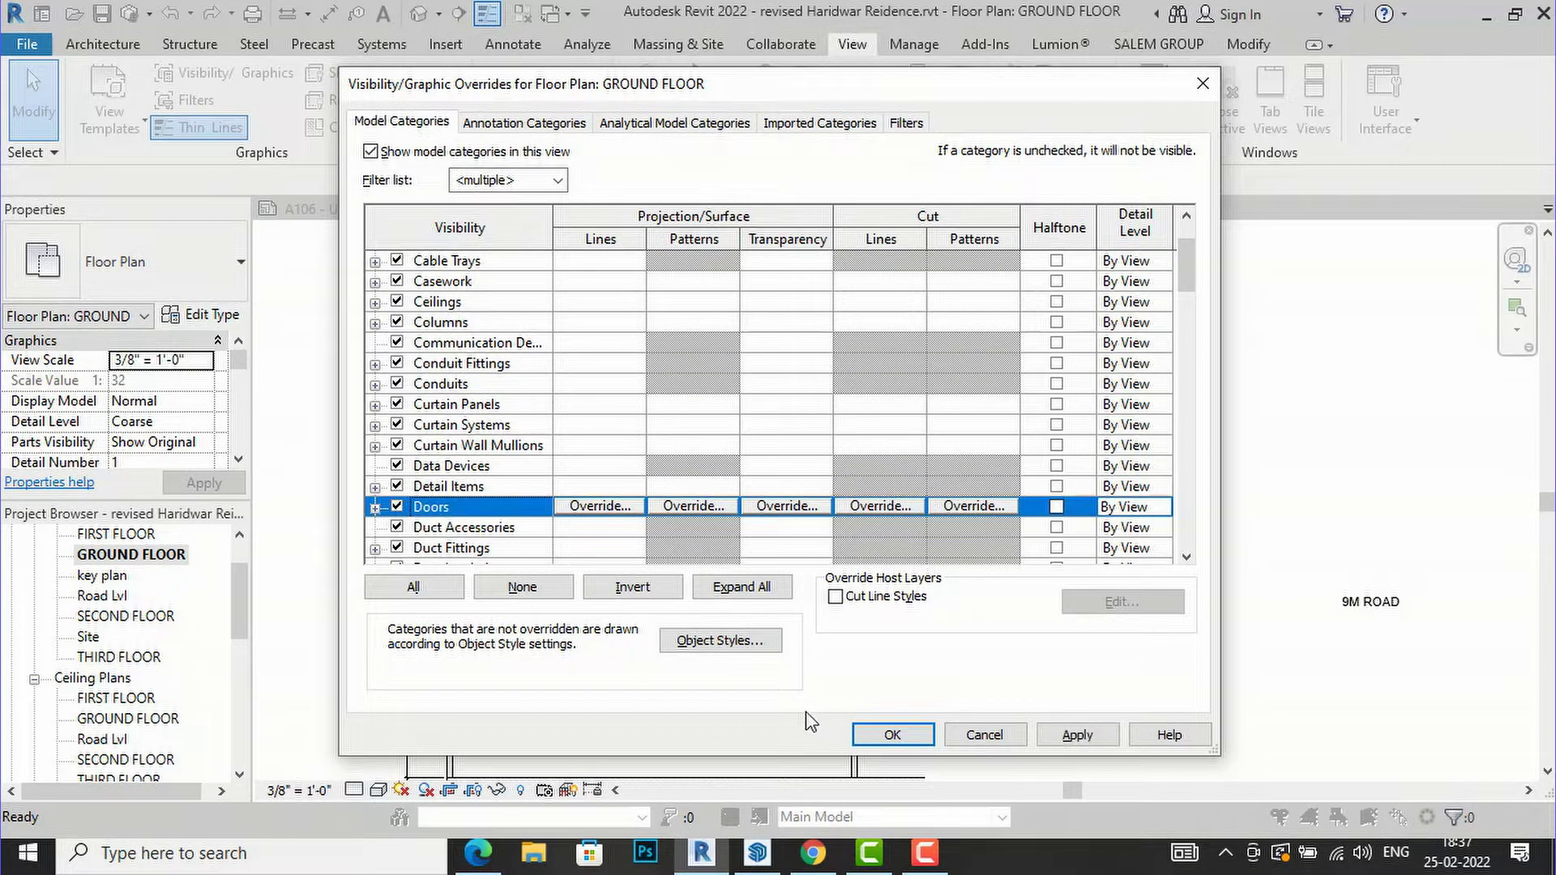
click(1077, 735)
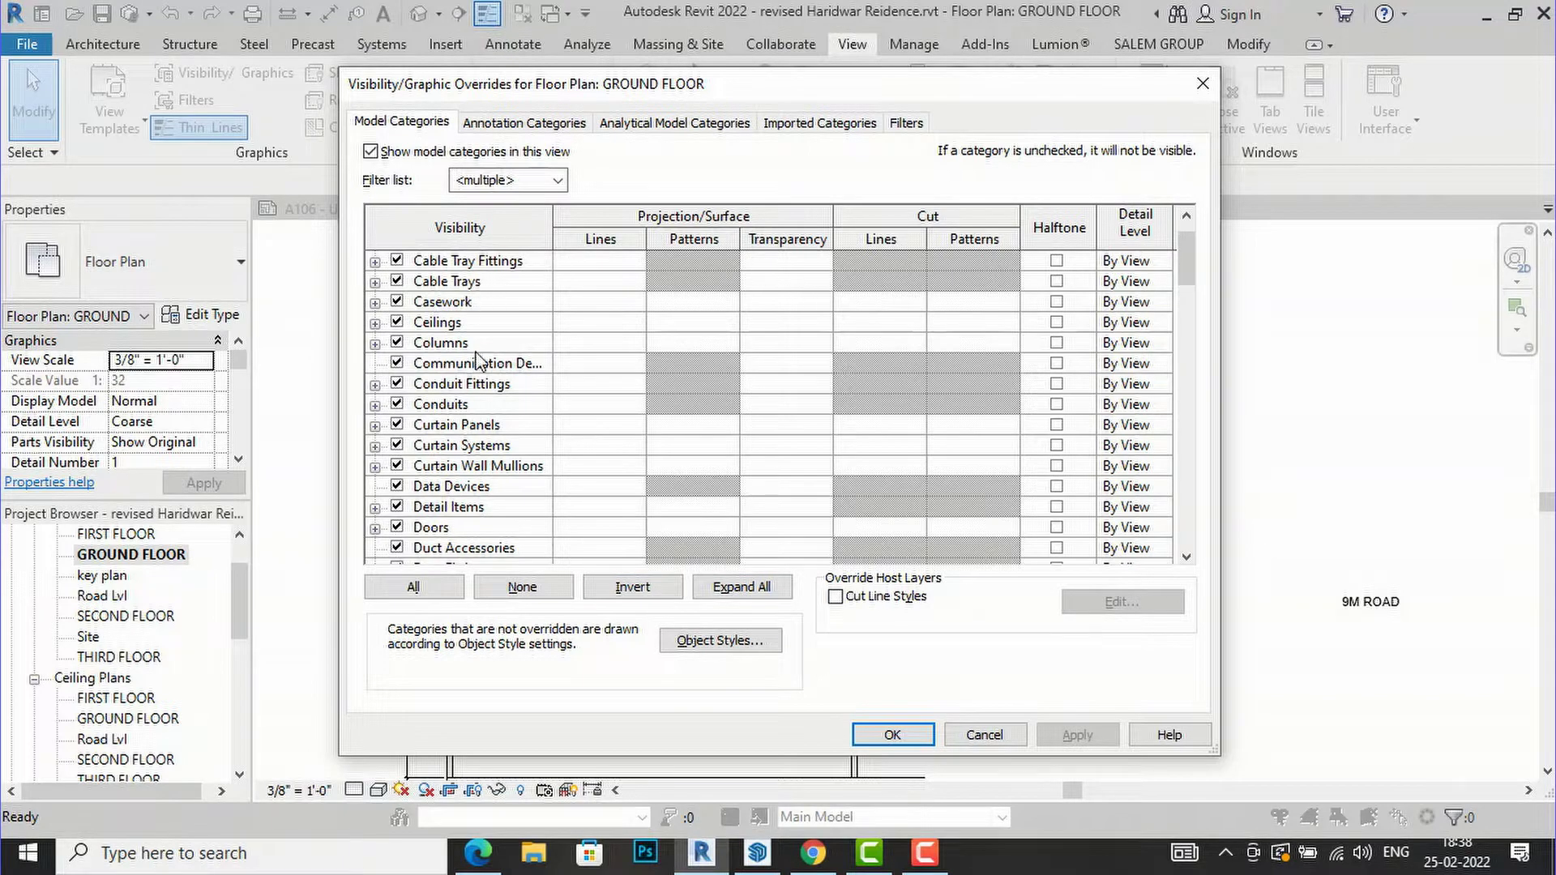
scroll(484, 406, down, 4)
scroll(487, 409, down, 13)
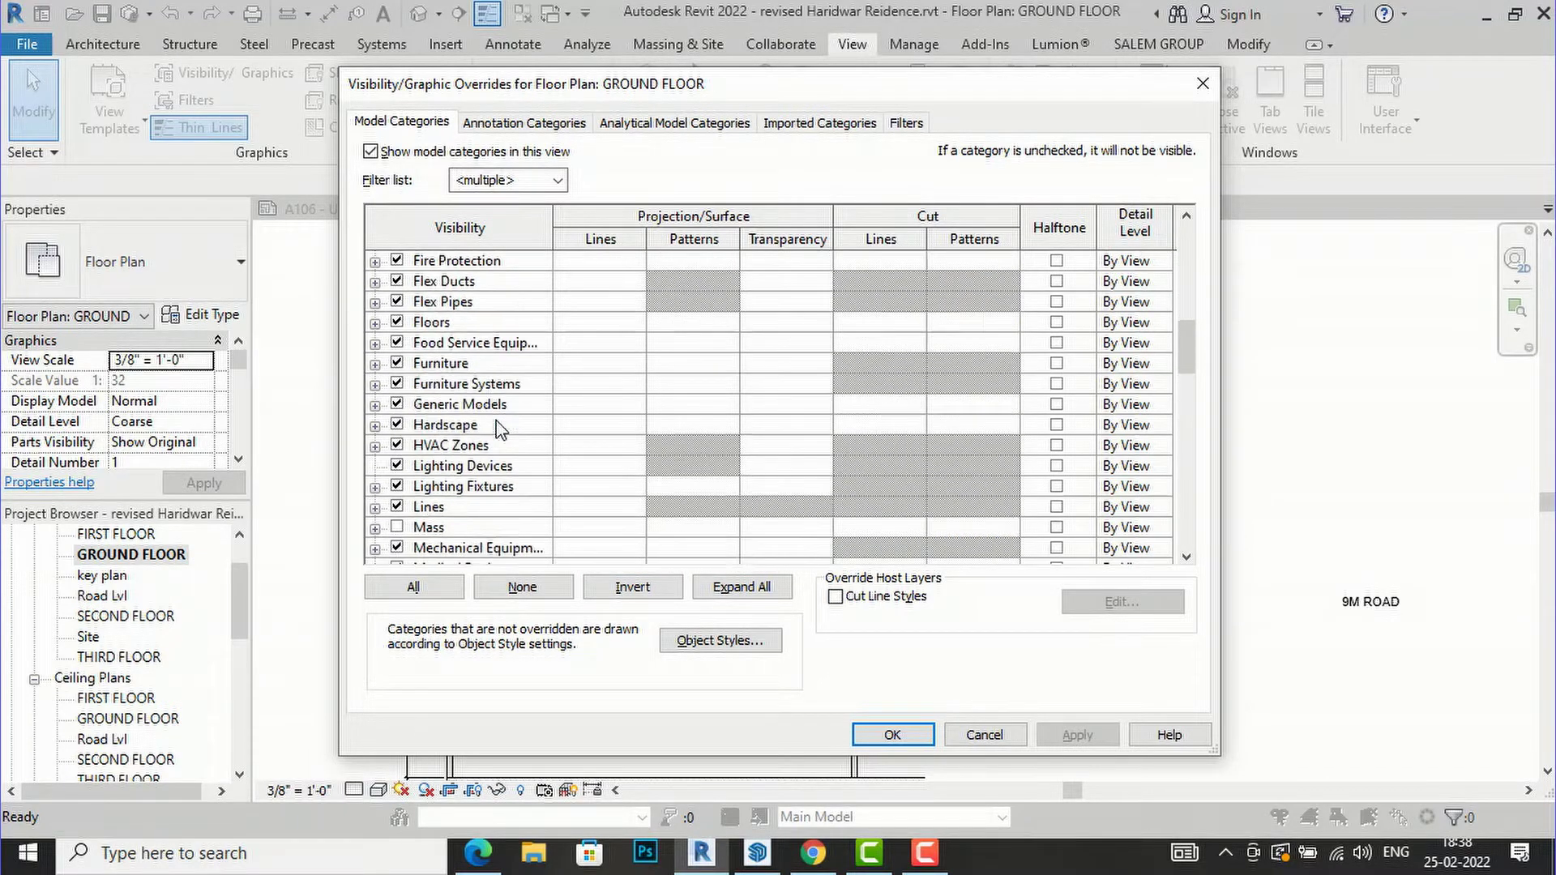
scroll(500, 429, down, 8)
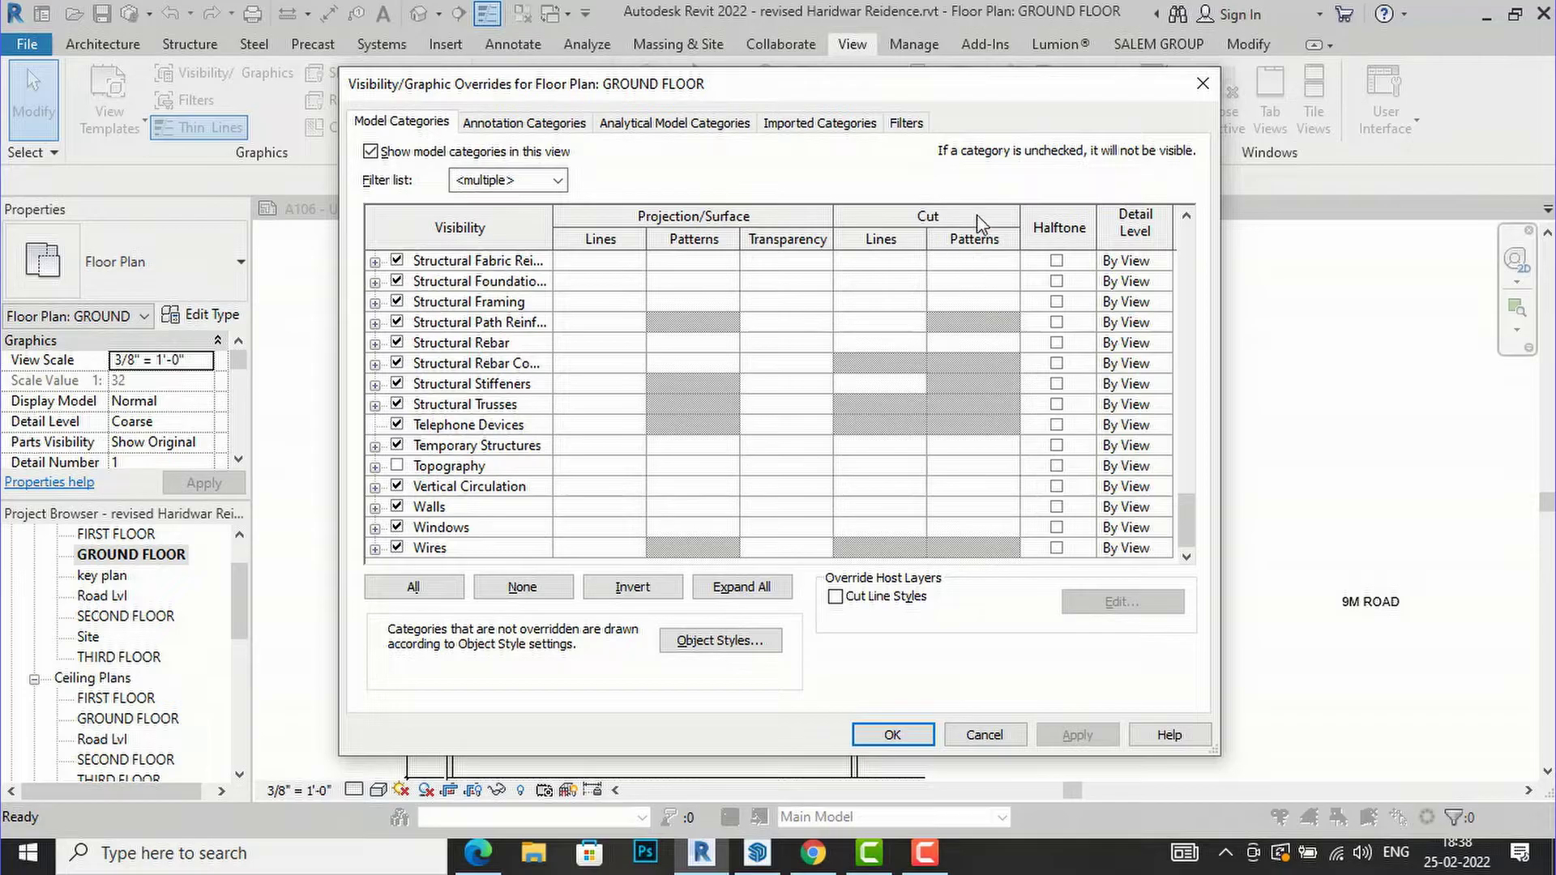
click(1198, 88)
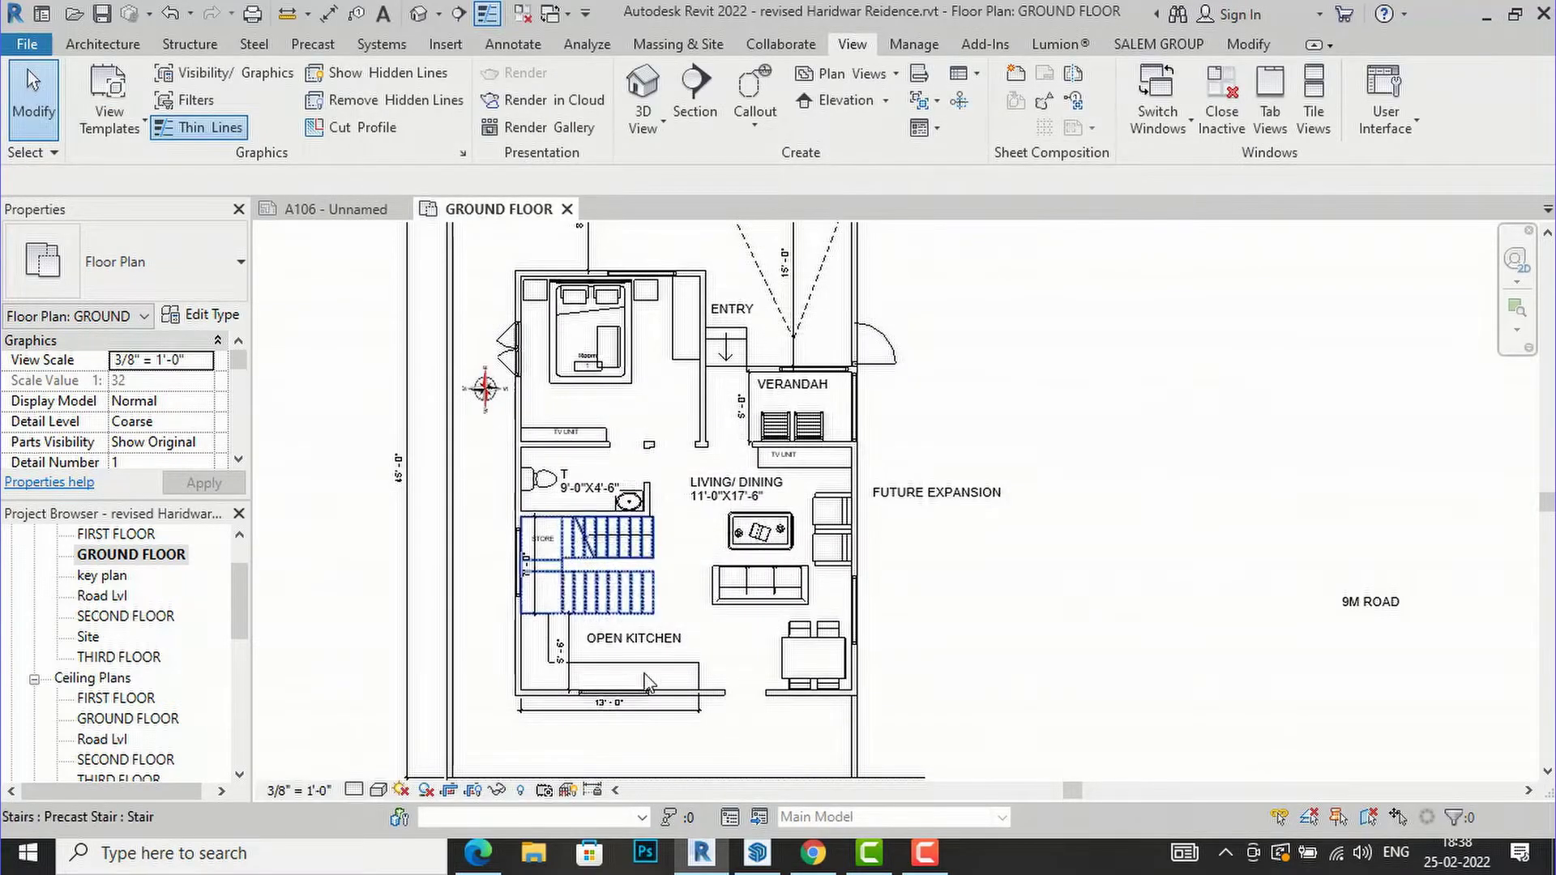
Open the 3D view, orbit to see the house from the back, and start its overrides.
scroll(608, 551, down, 2)
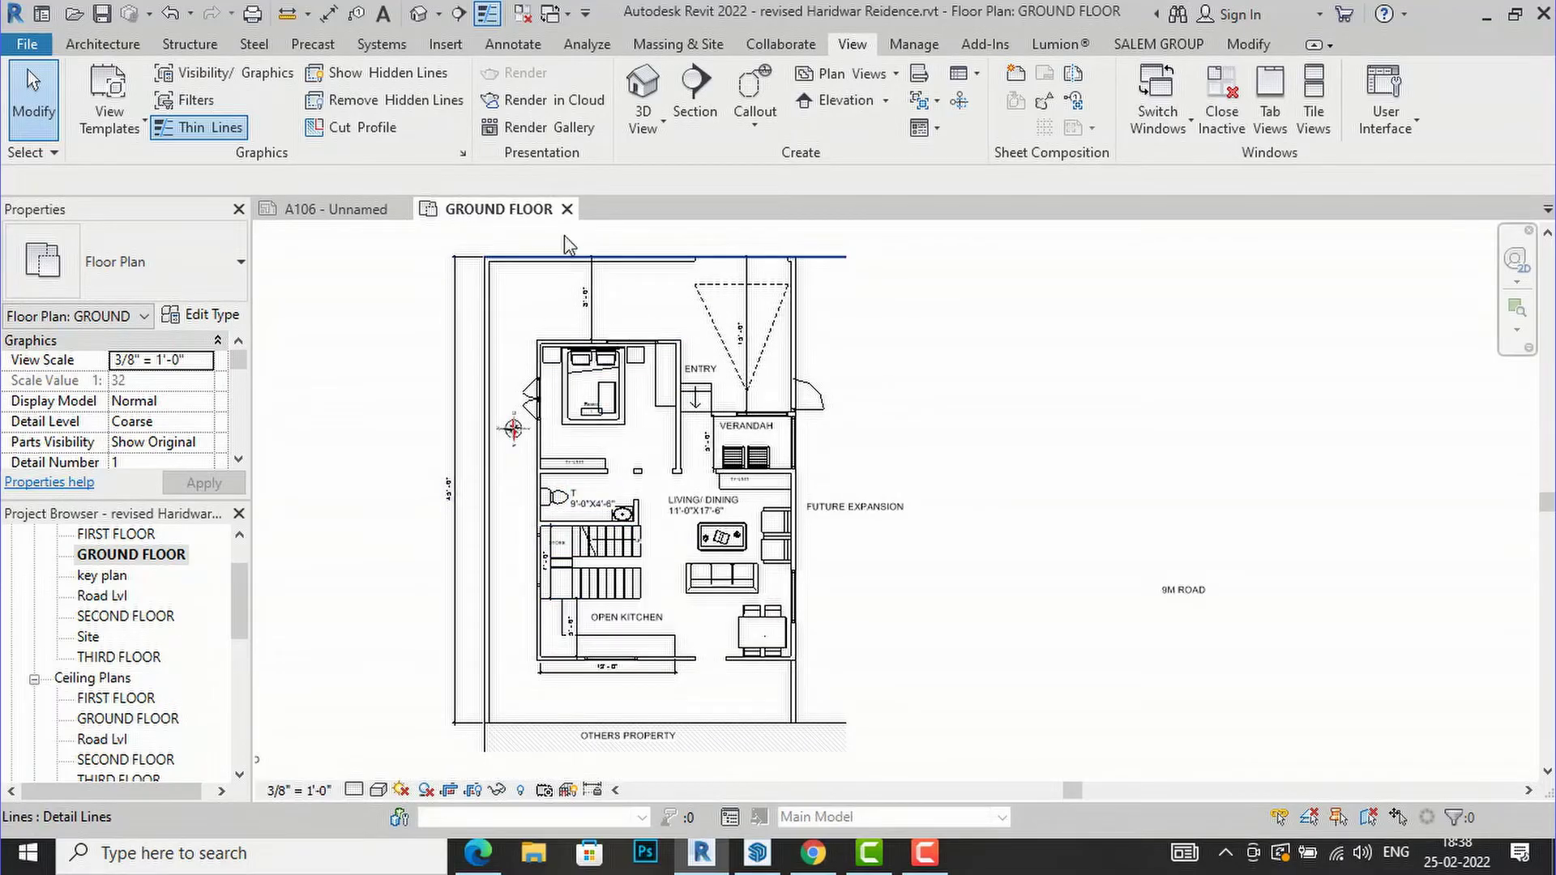
click(643, 88)
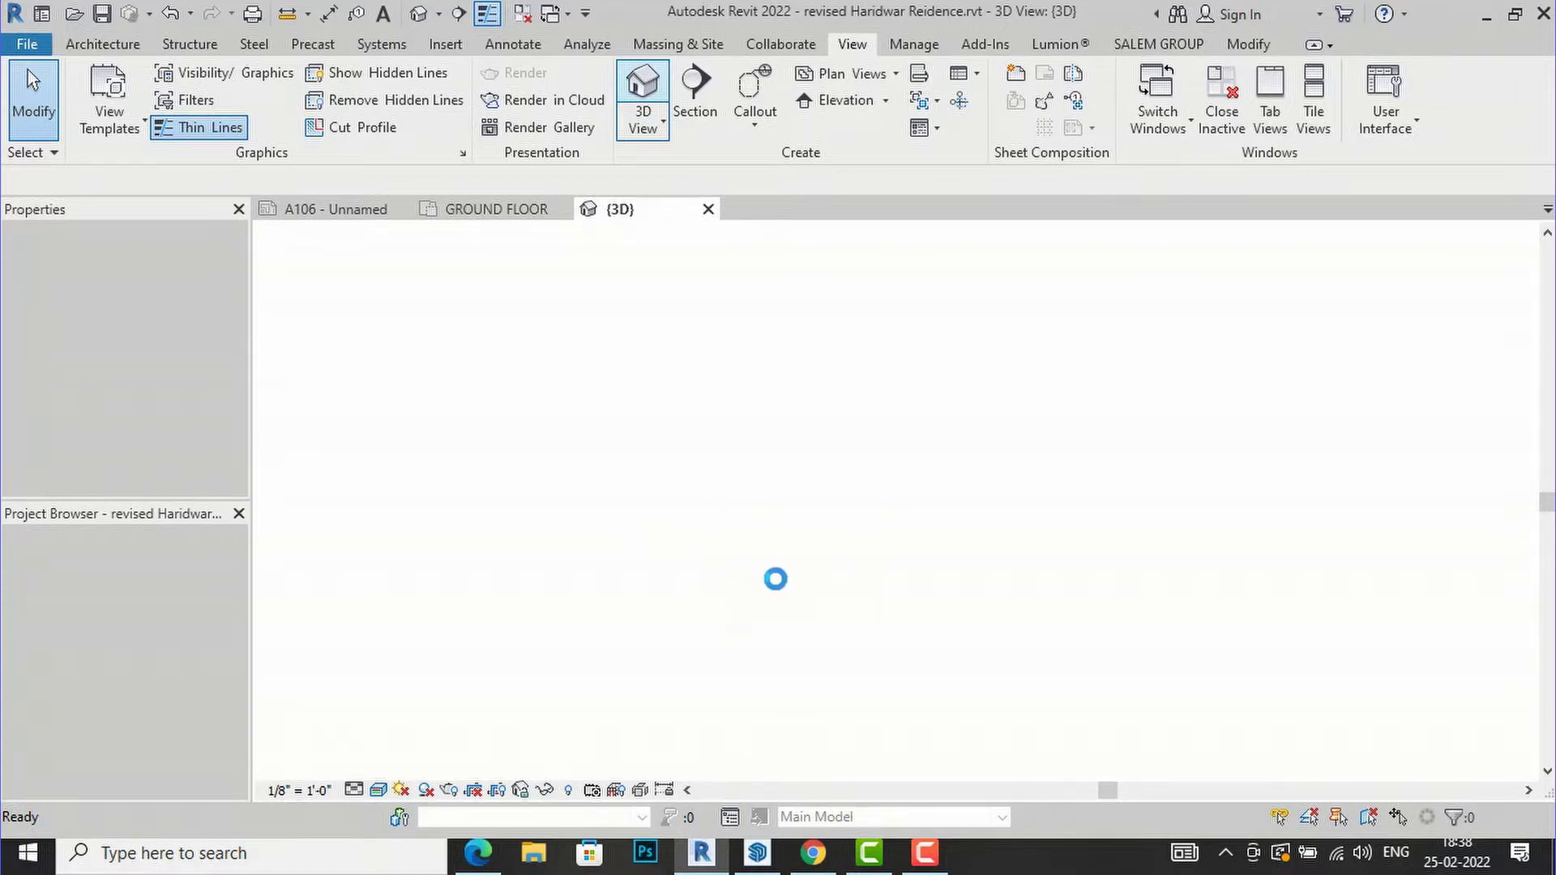
shift+middle_drag(932, 522, 930, 466)
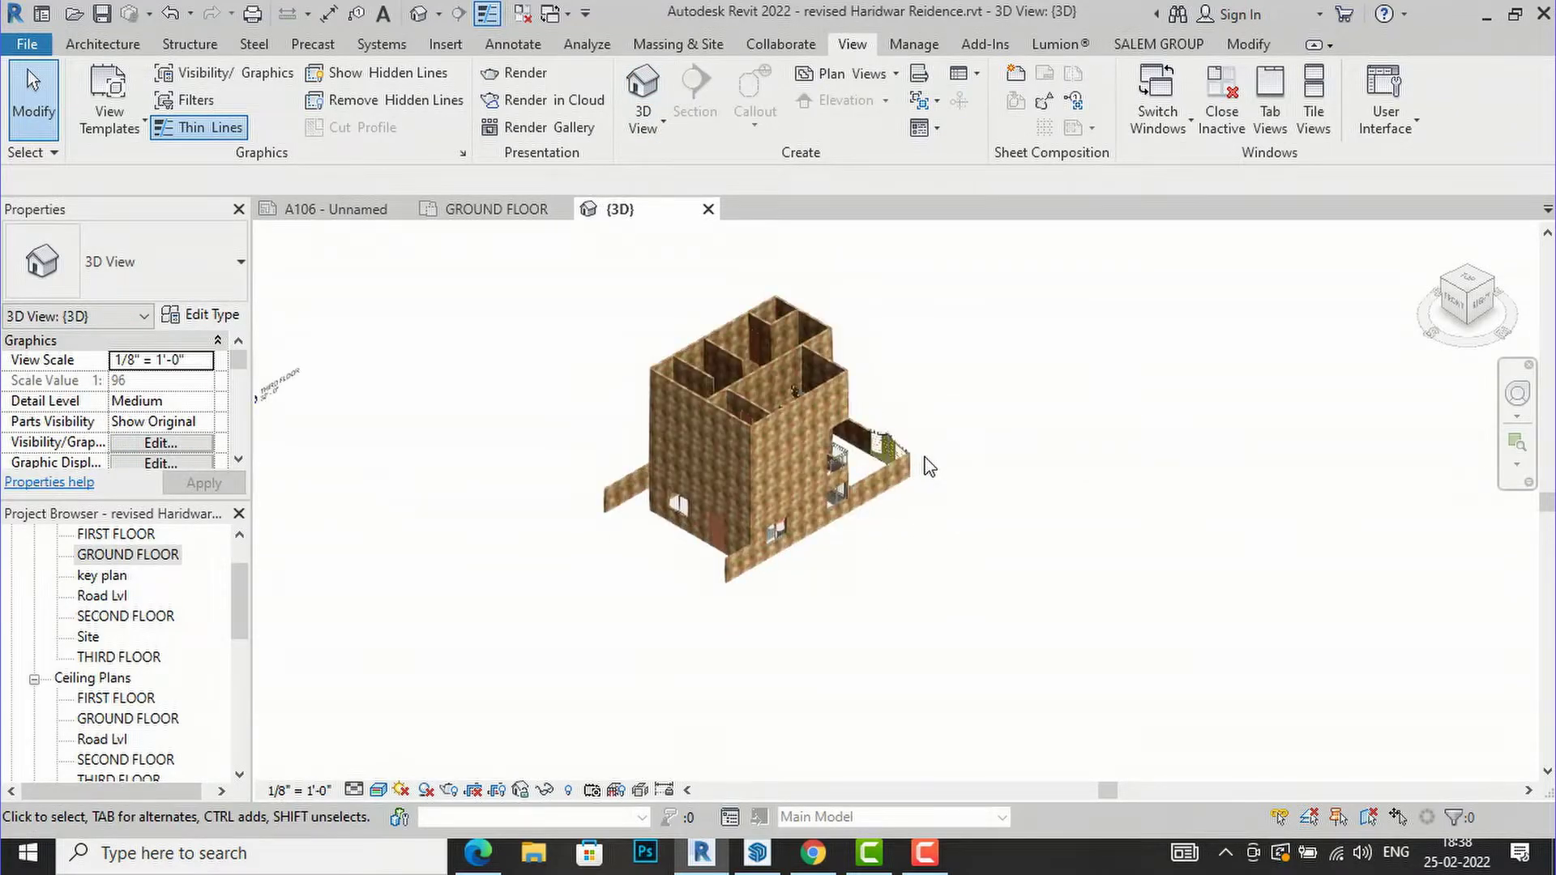
scroll(929, 467, up, 3)
mouse_move(1475, 308)
mouse_down()
mouse_move(1314, 320)
mouse_move(1032, 305)
mouse_move(1018, 275)
mouse_move(1046, 252)
mouse_up()
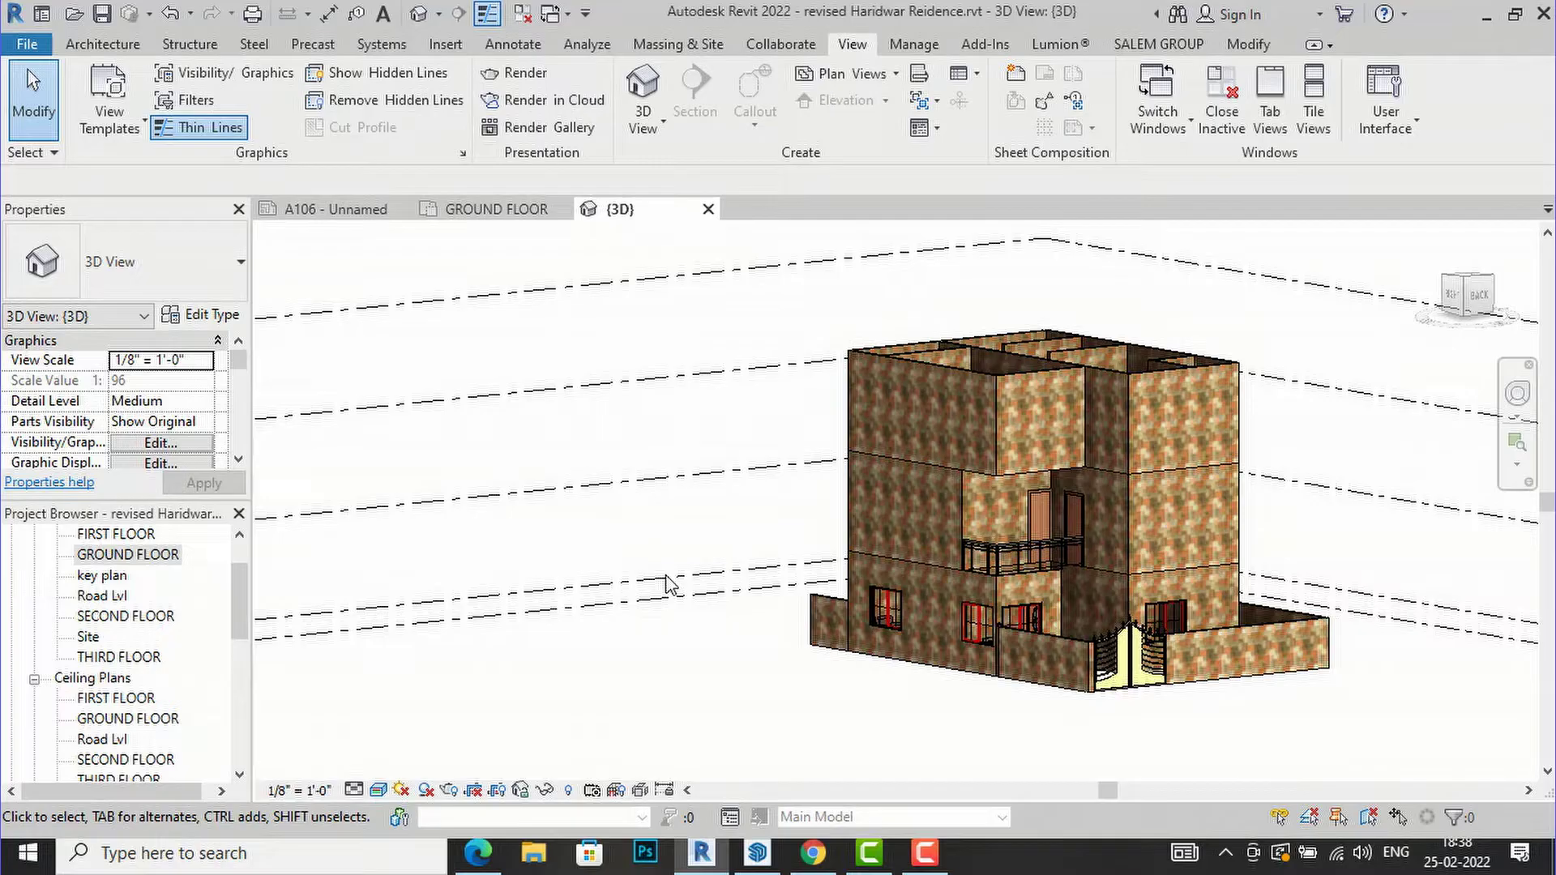
key(v)
key(v)
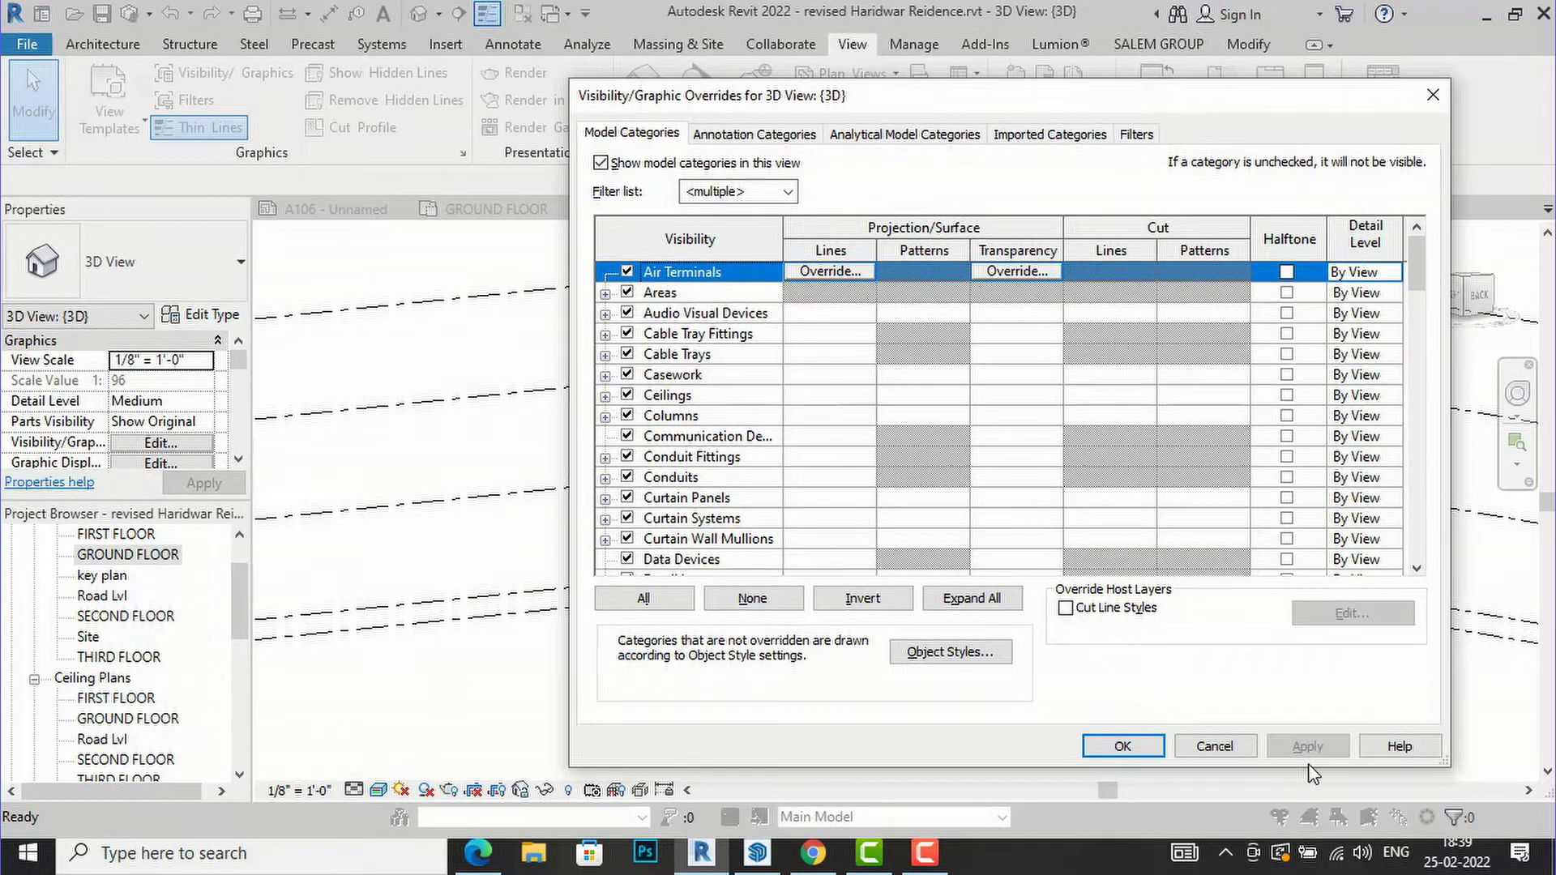
Cancel the 3D view's overrides and return to the GROUND FLOOR plan.
click(1210, 745)
double_click(153, 559)
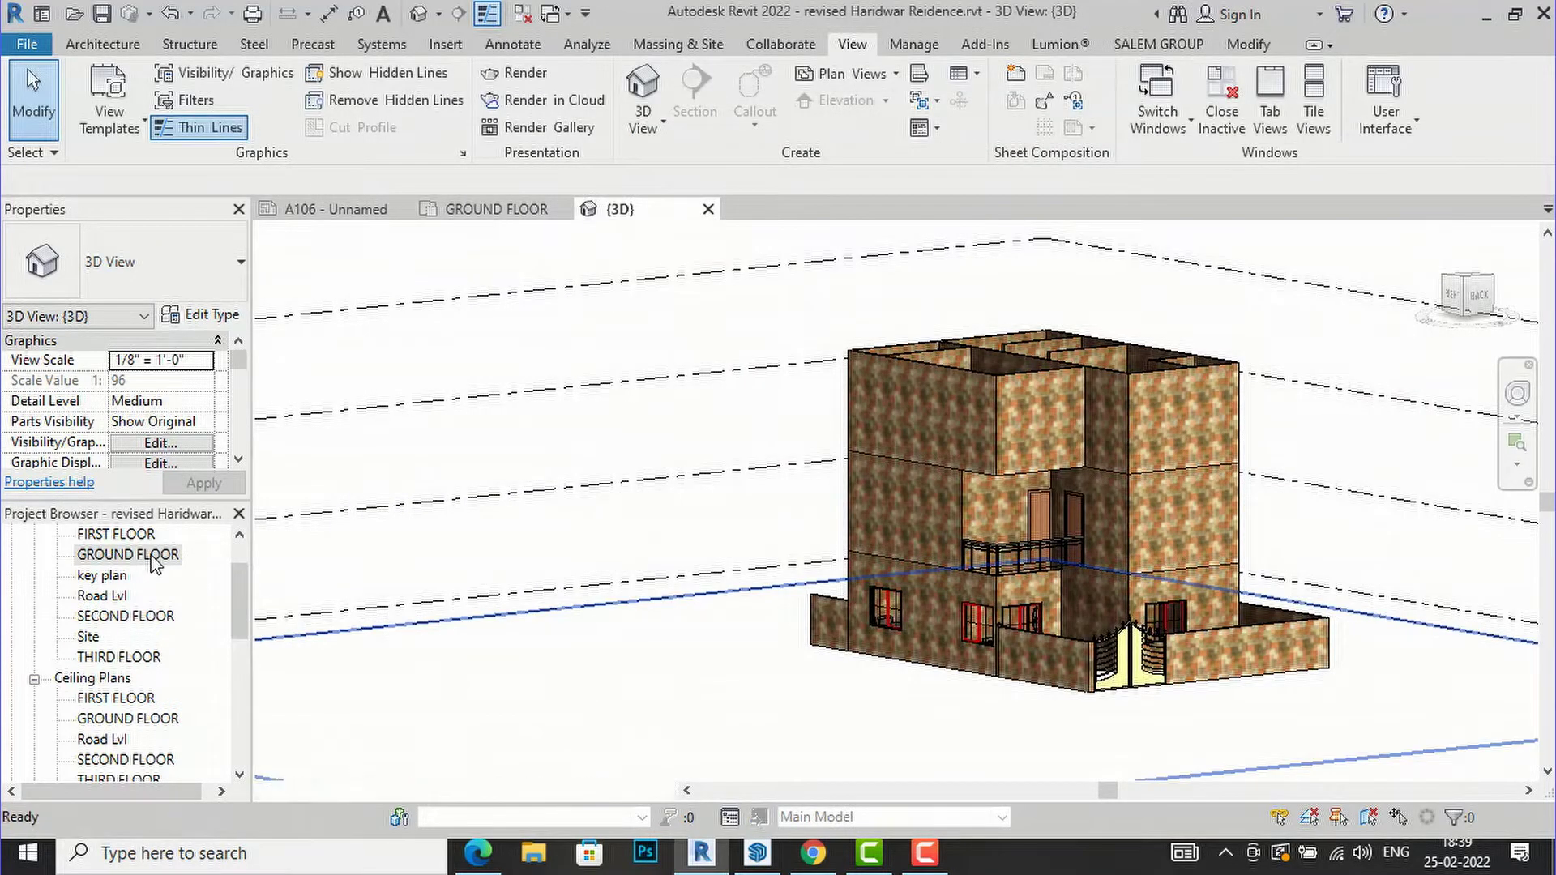
scroll(866, 463, up, 1)
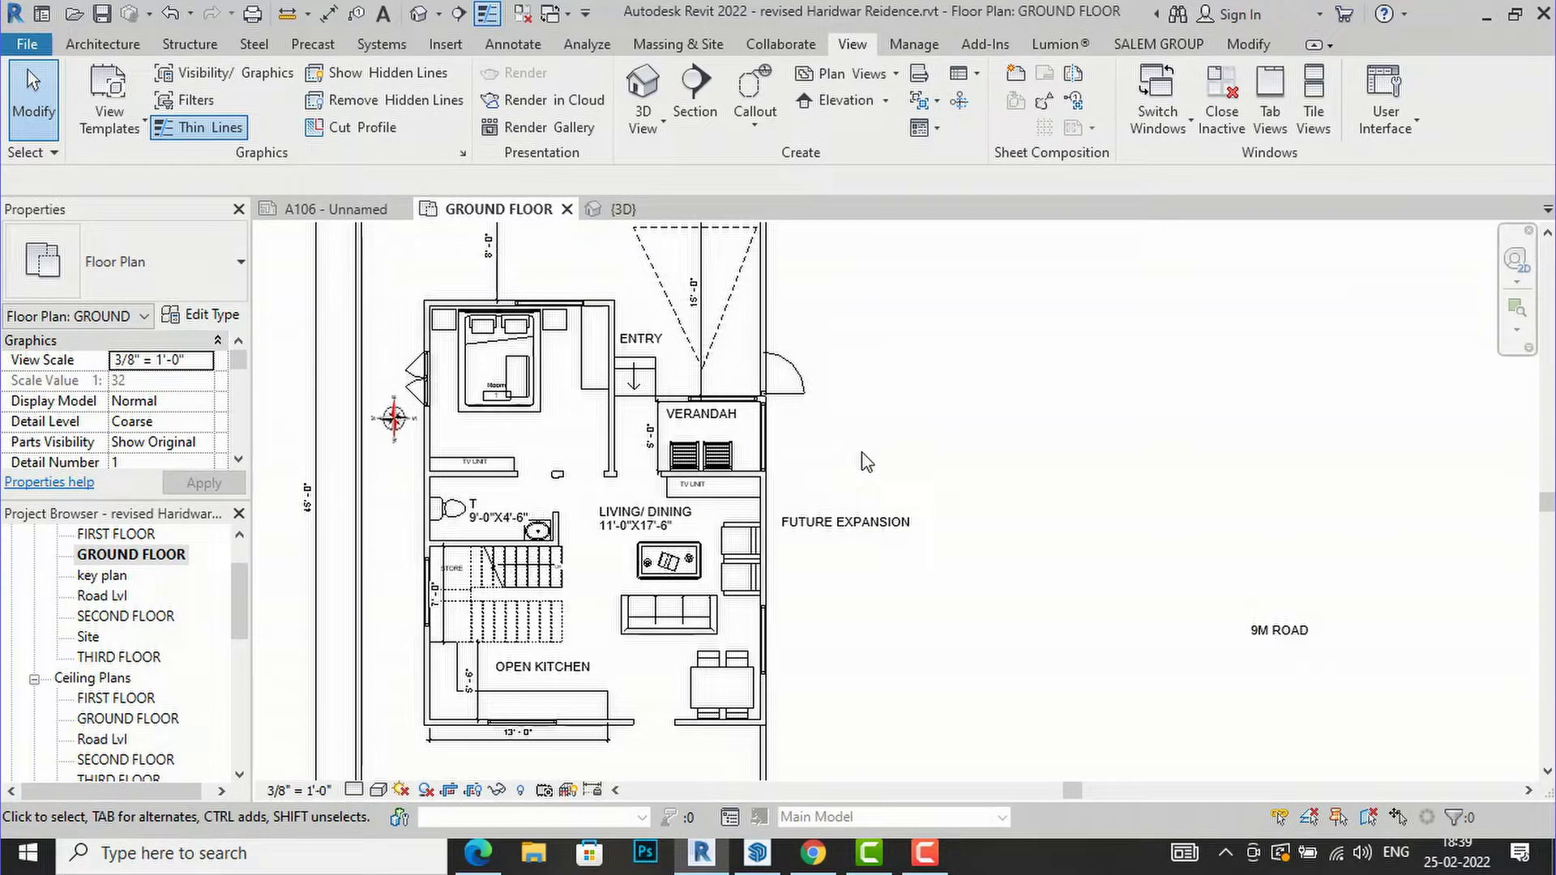
Select the Doors row in the plan's overrides, apply and confirm, then reopen them.
key(v)
key(v)
scroll(689, 454, down, 4)
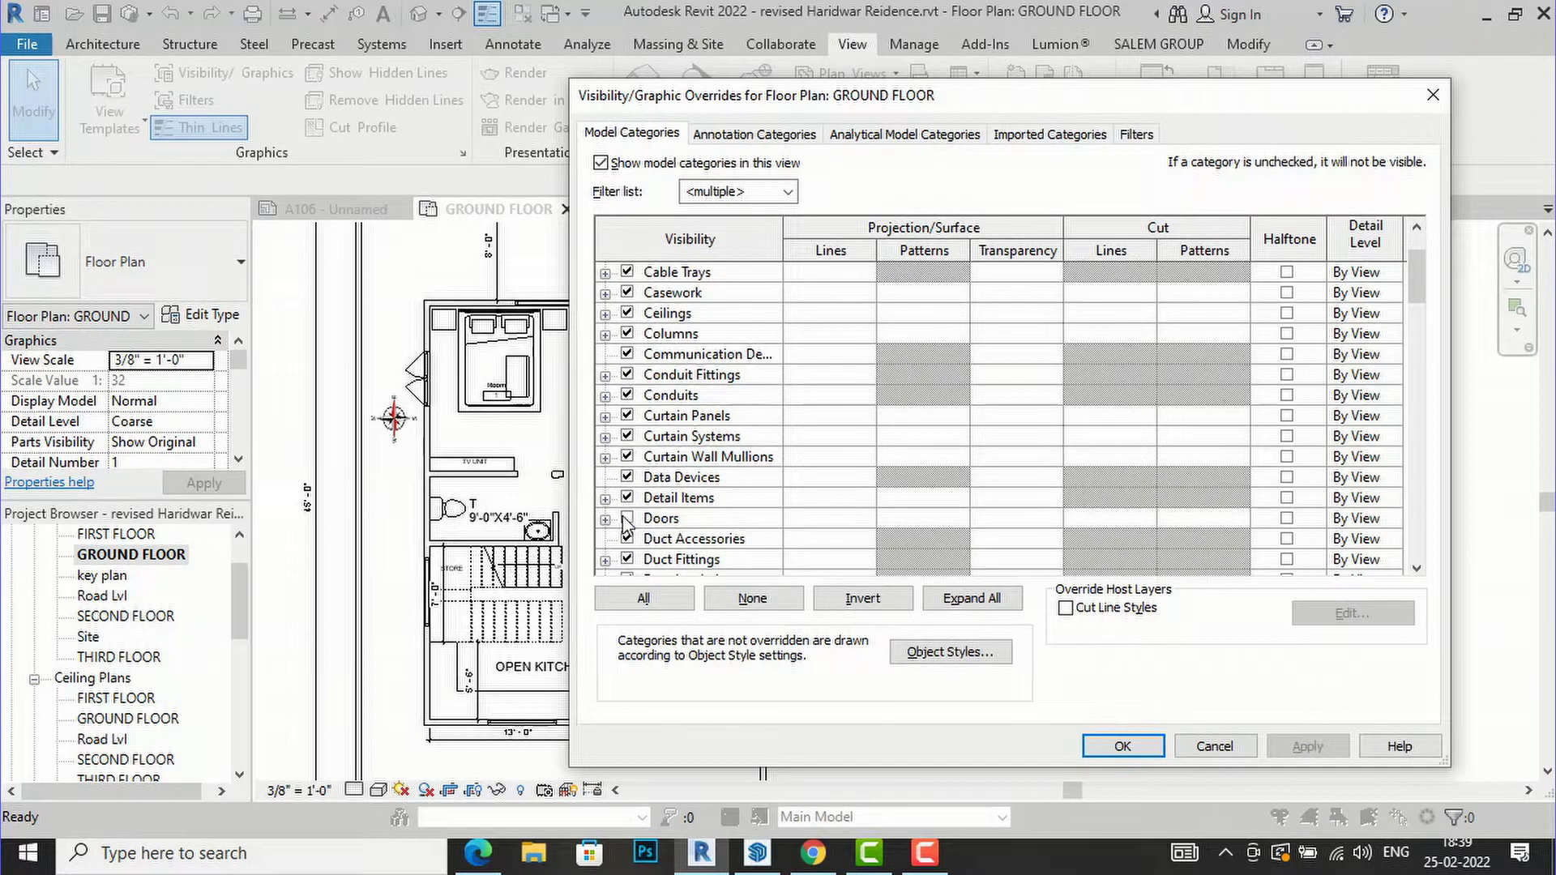
click(626, 520)
click(1310, 747)
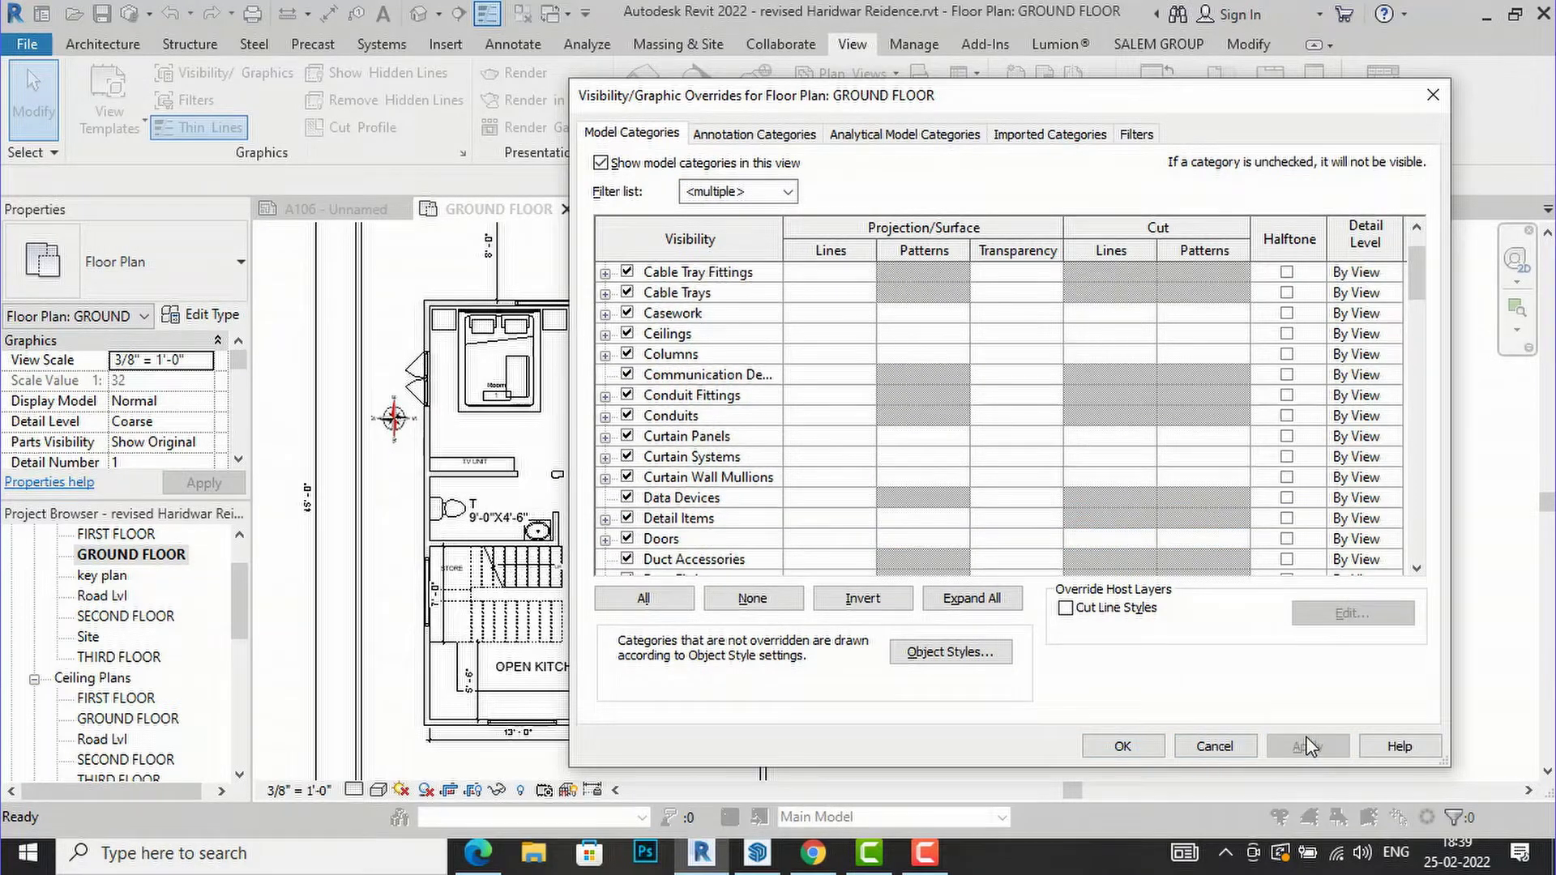
click(1117, 745)
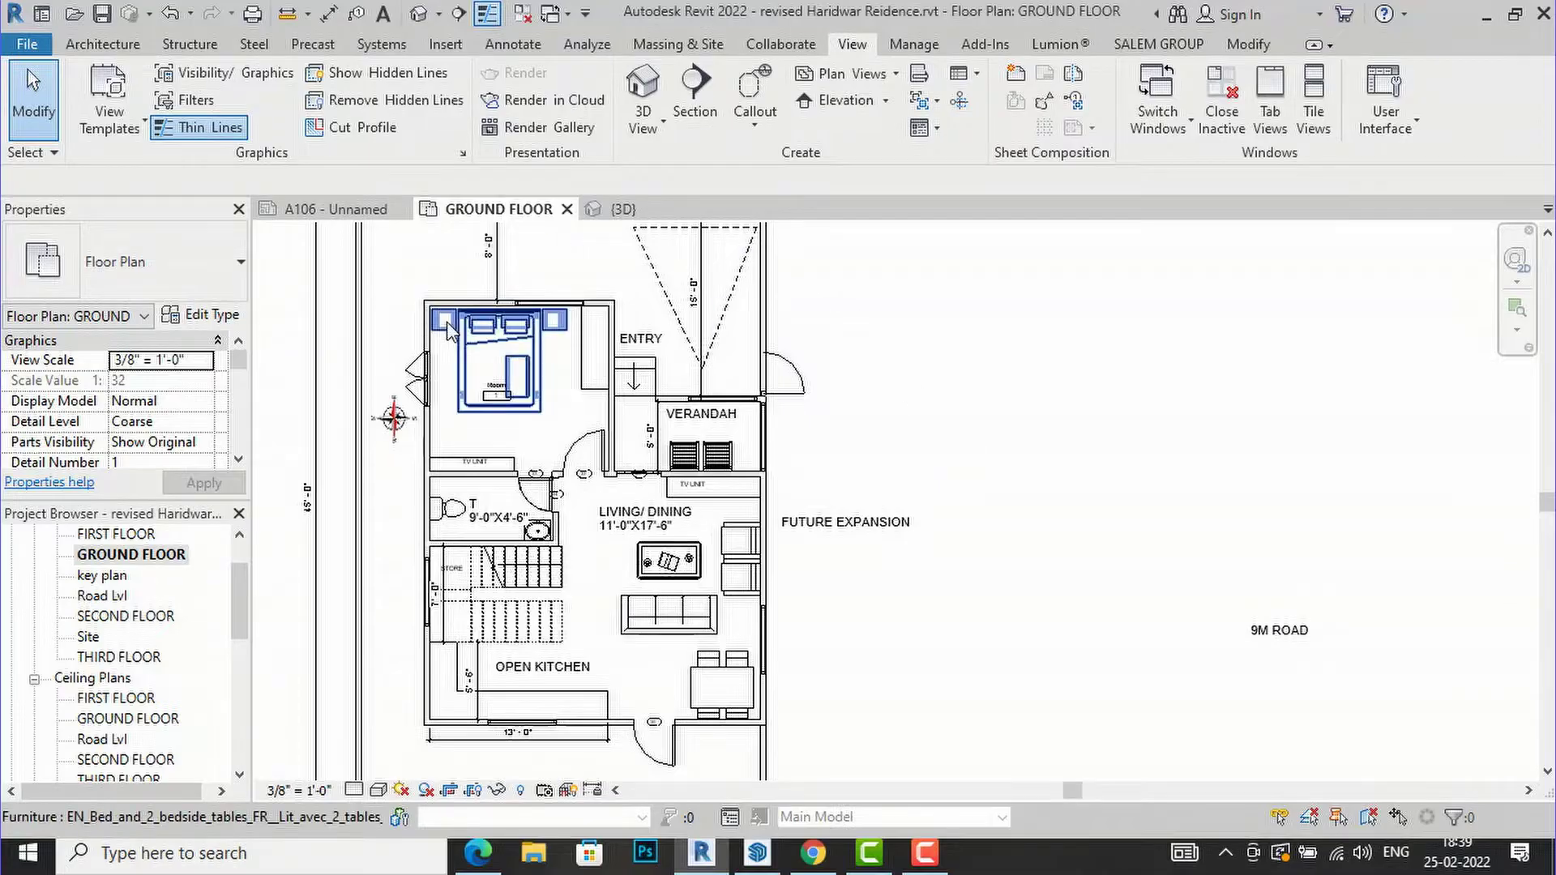
scroll(447, 324, up, 2)
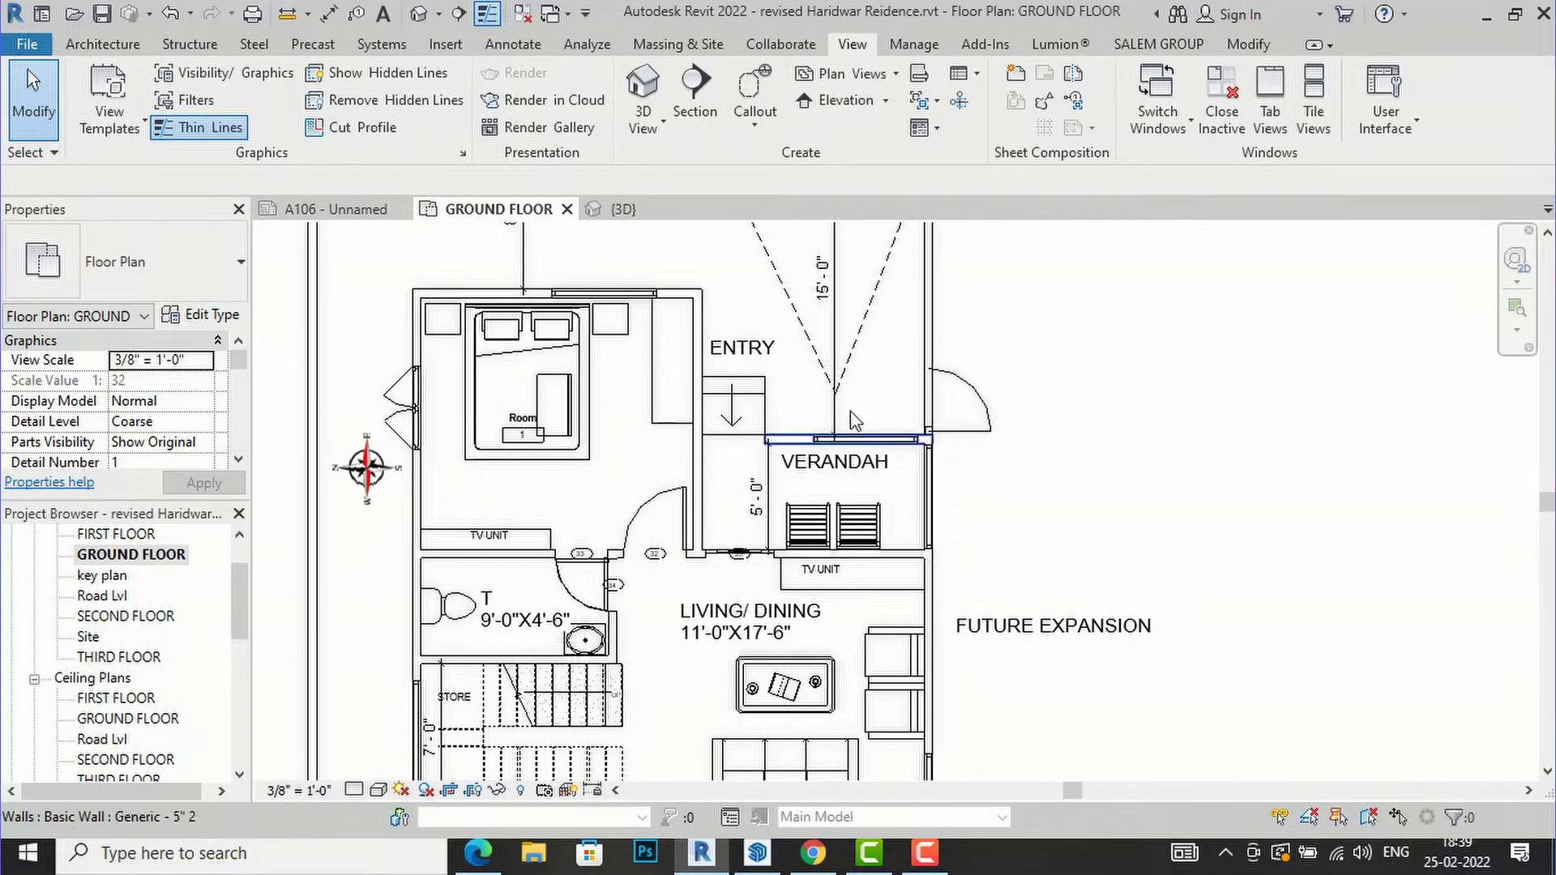
key(v)
key(v)
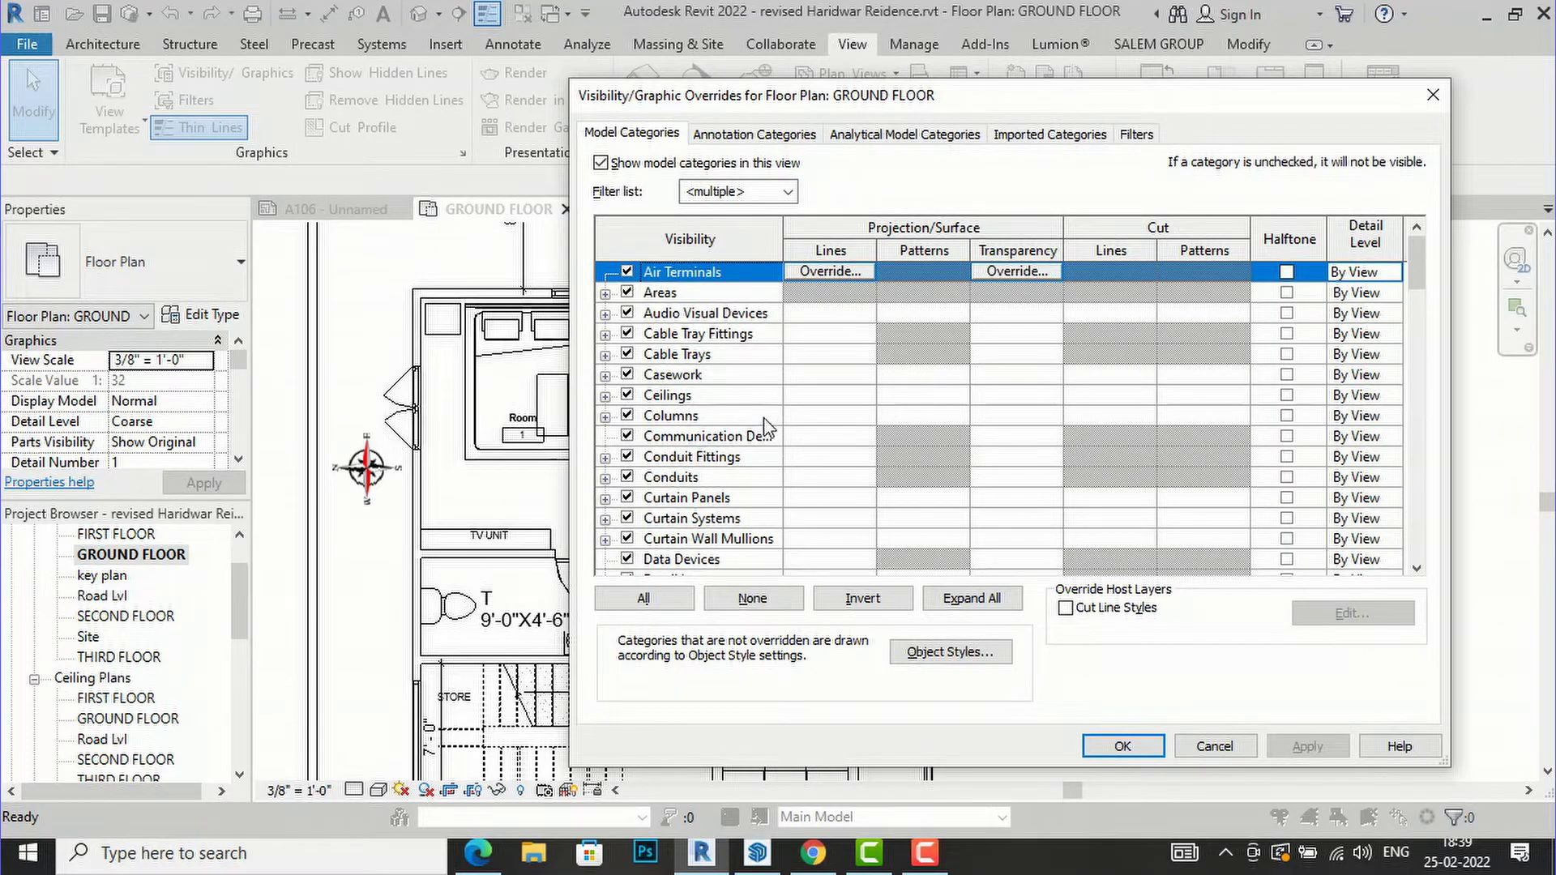
Scroll the Model Categories list down to Walls and select the Walls row.
scroll(766, 427, down, 3)
drag(1410, 304, 1419, 526)
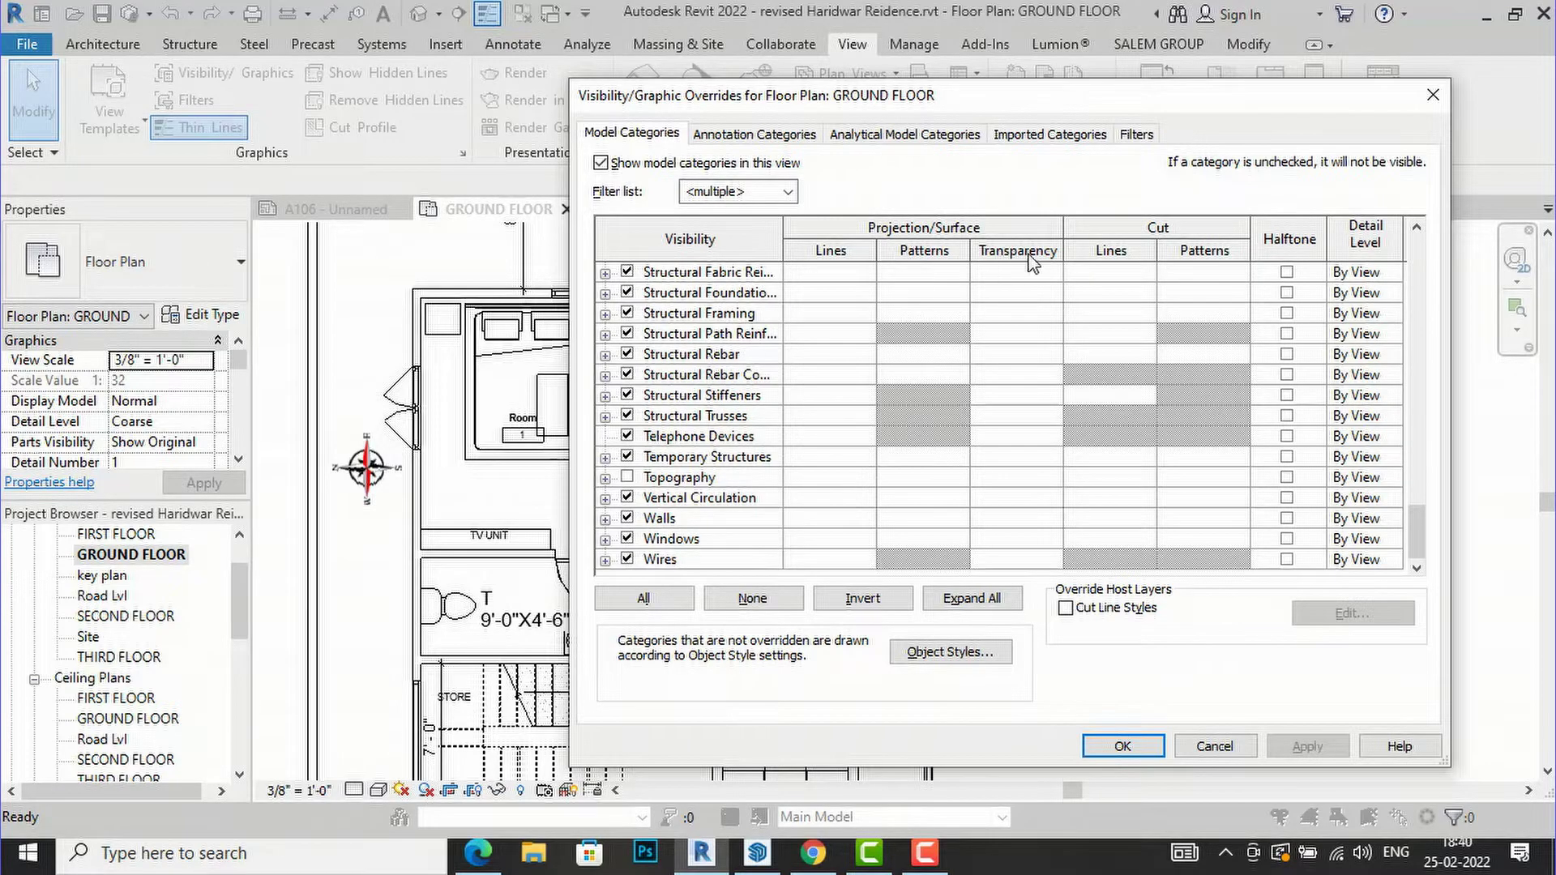
click(1113, 518)
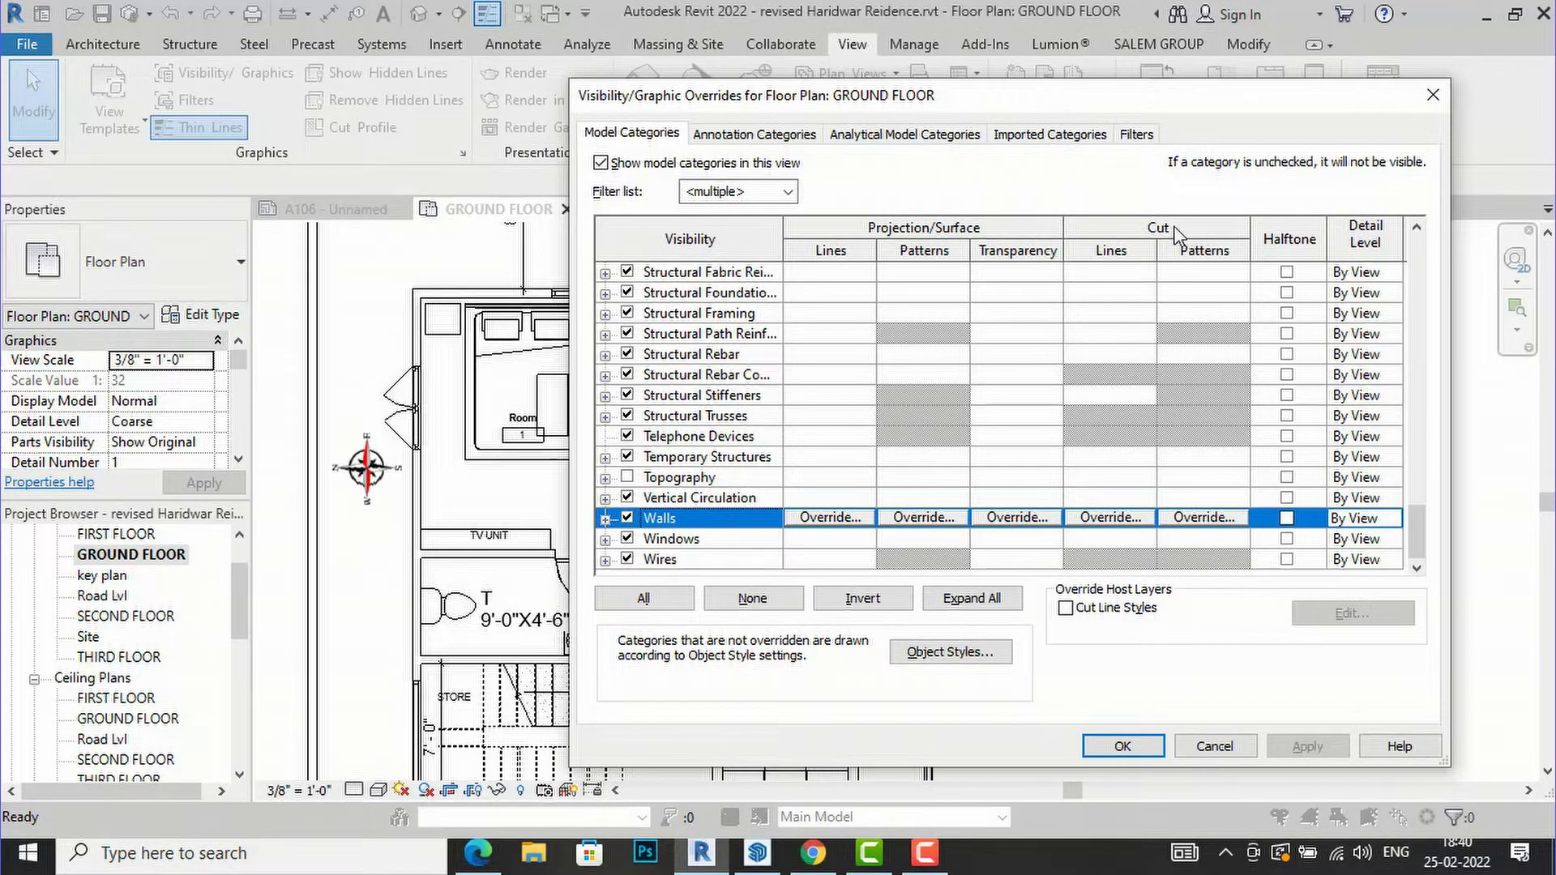
Override the walls' cut lines with the Dash line pattern.
click(1141, 525)
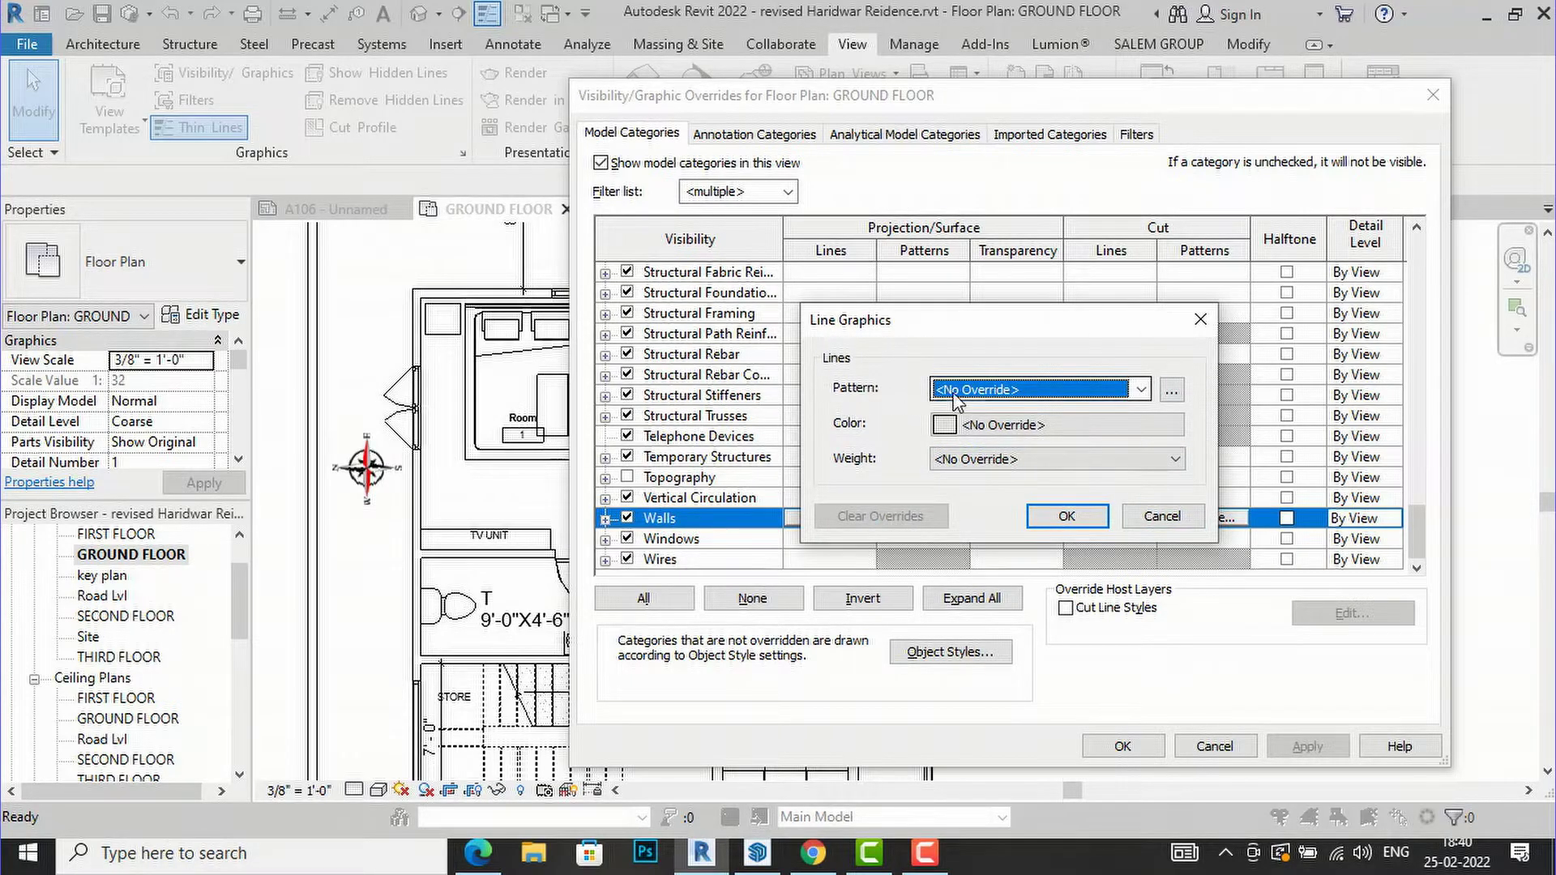
click(1141, 393)
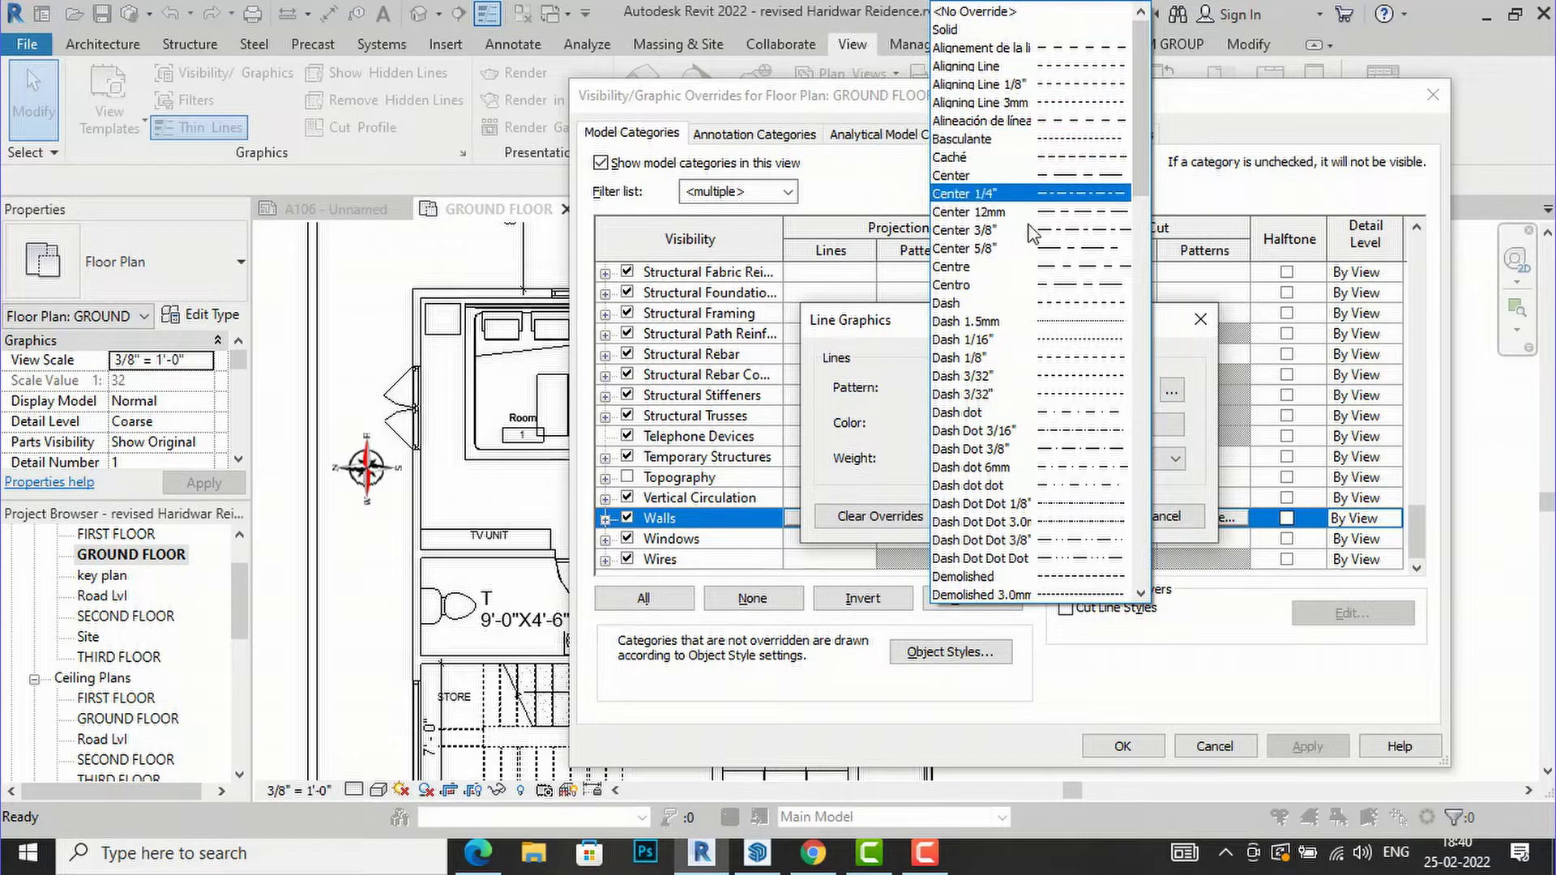
click(1061, 309)
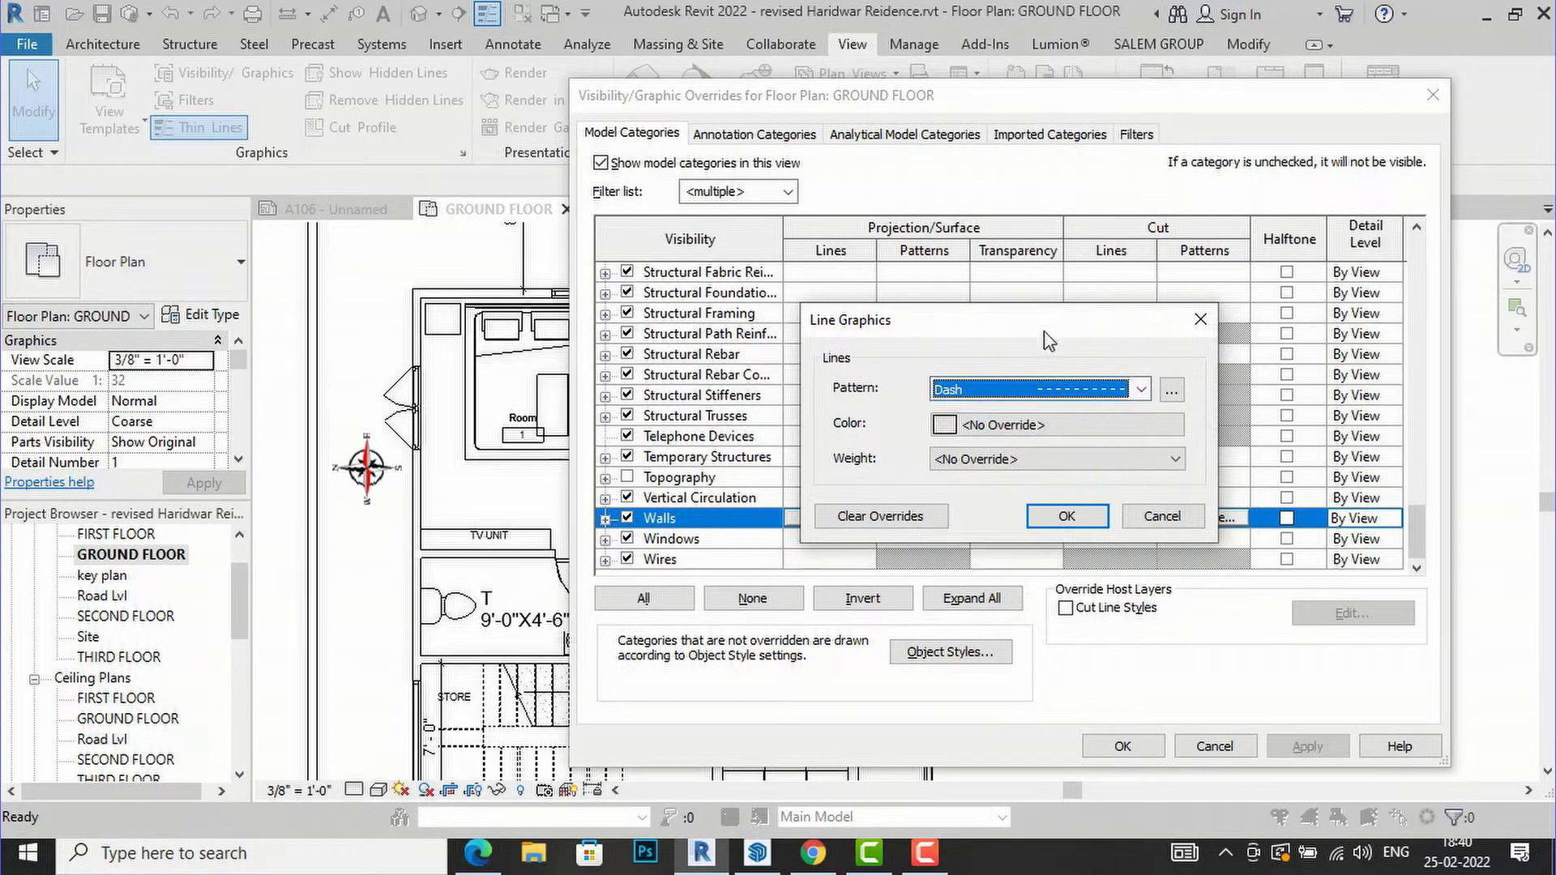
click(1068, 517)
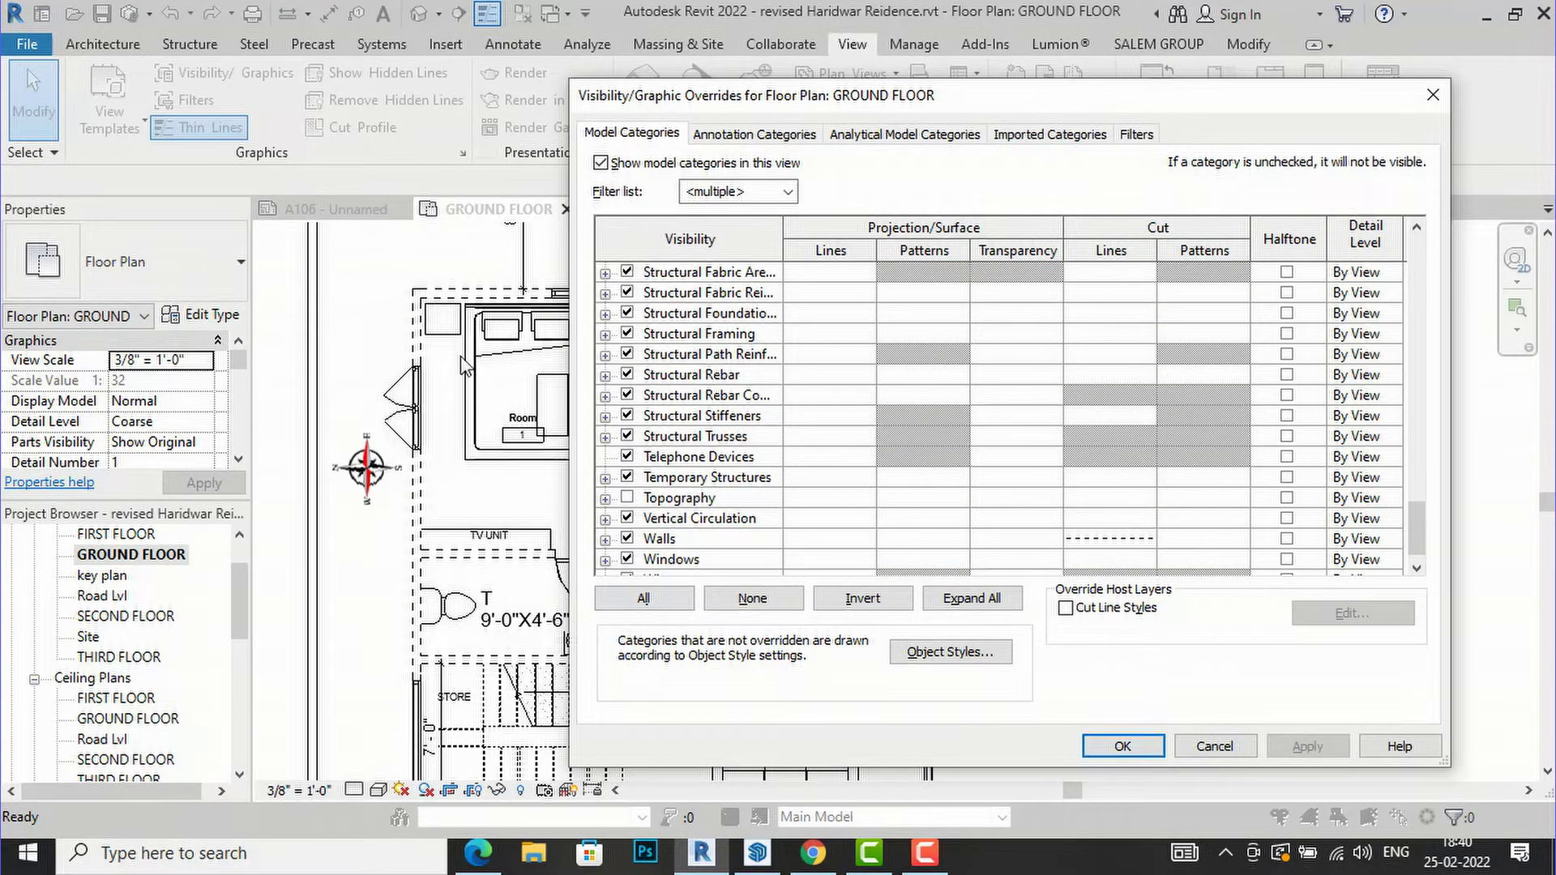
Reopen the walls' cut-line settings and set the pattern back to <No Override>.
click(1109, 548)
click(1121, 540)
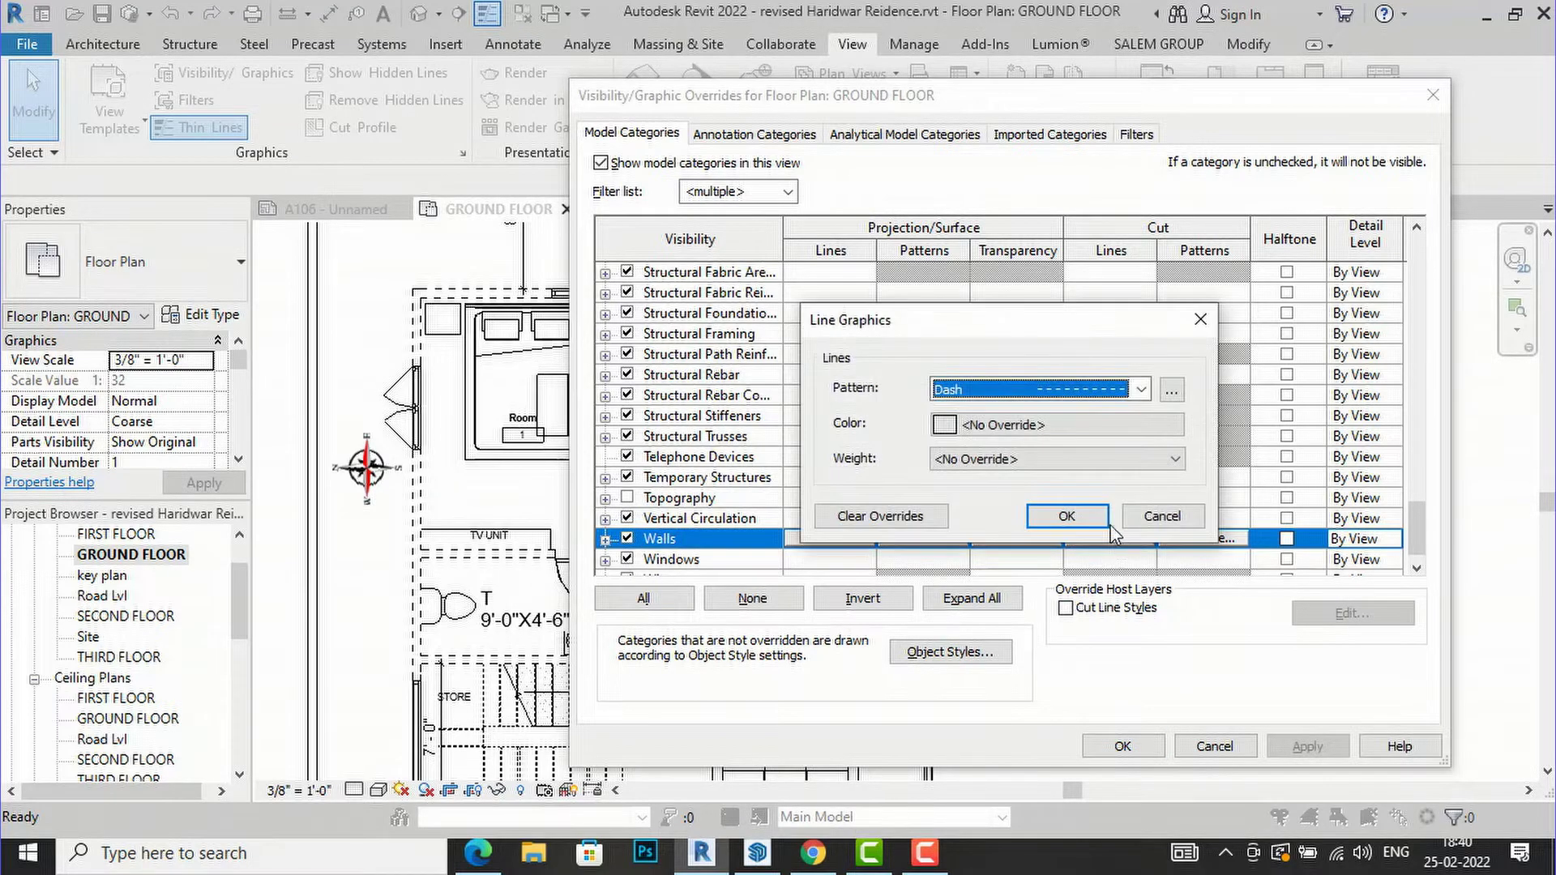
click(1142, 391)
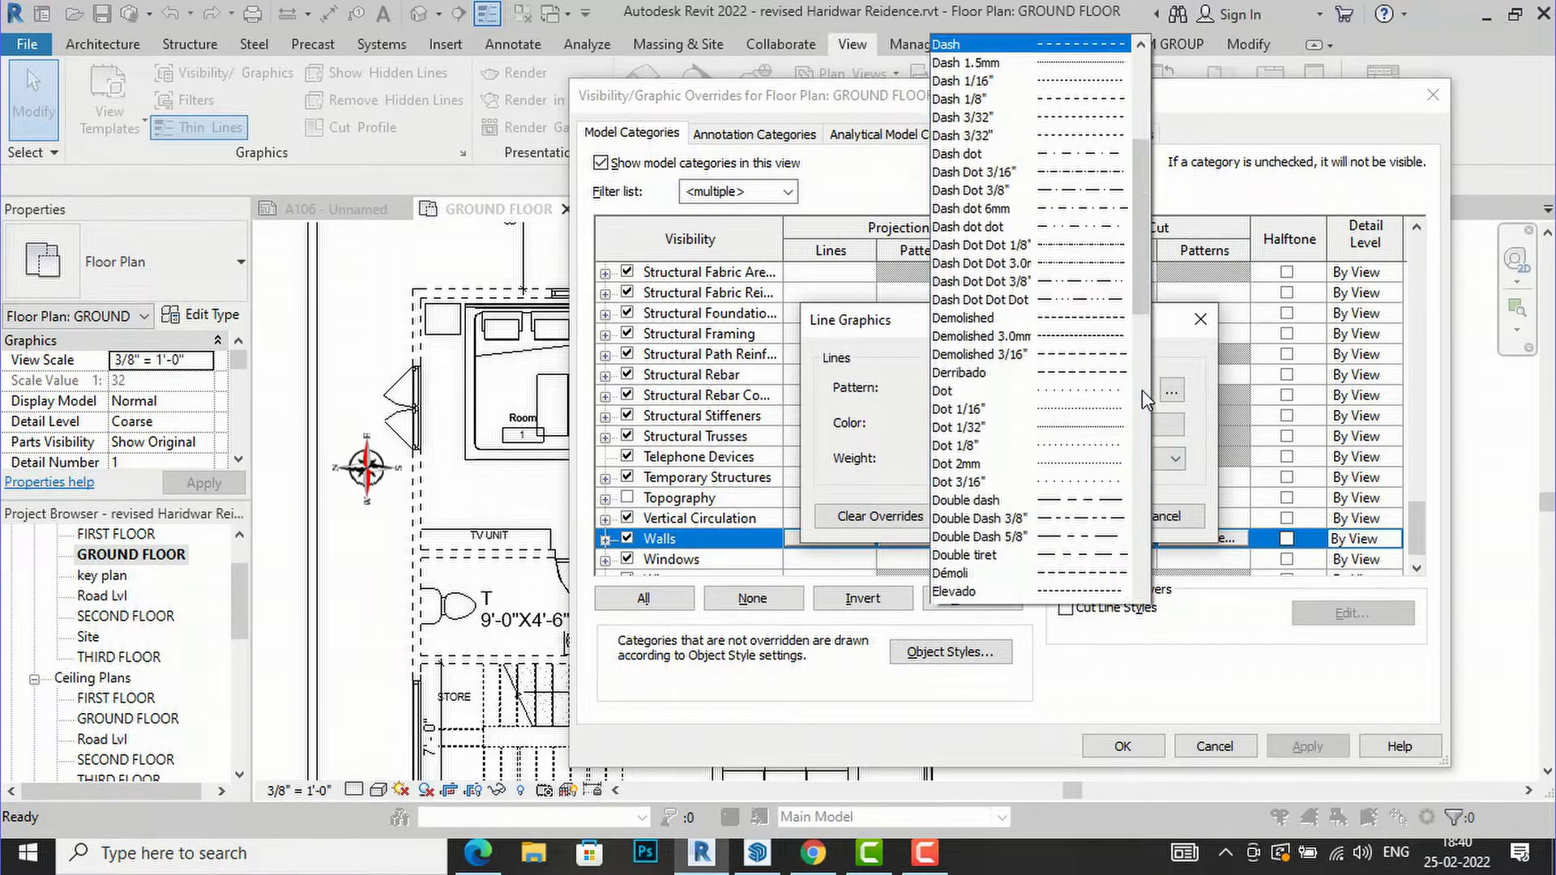
scroll(1067, 206, up, 5)
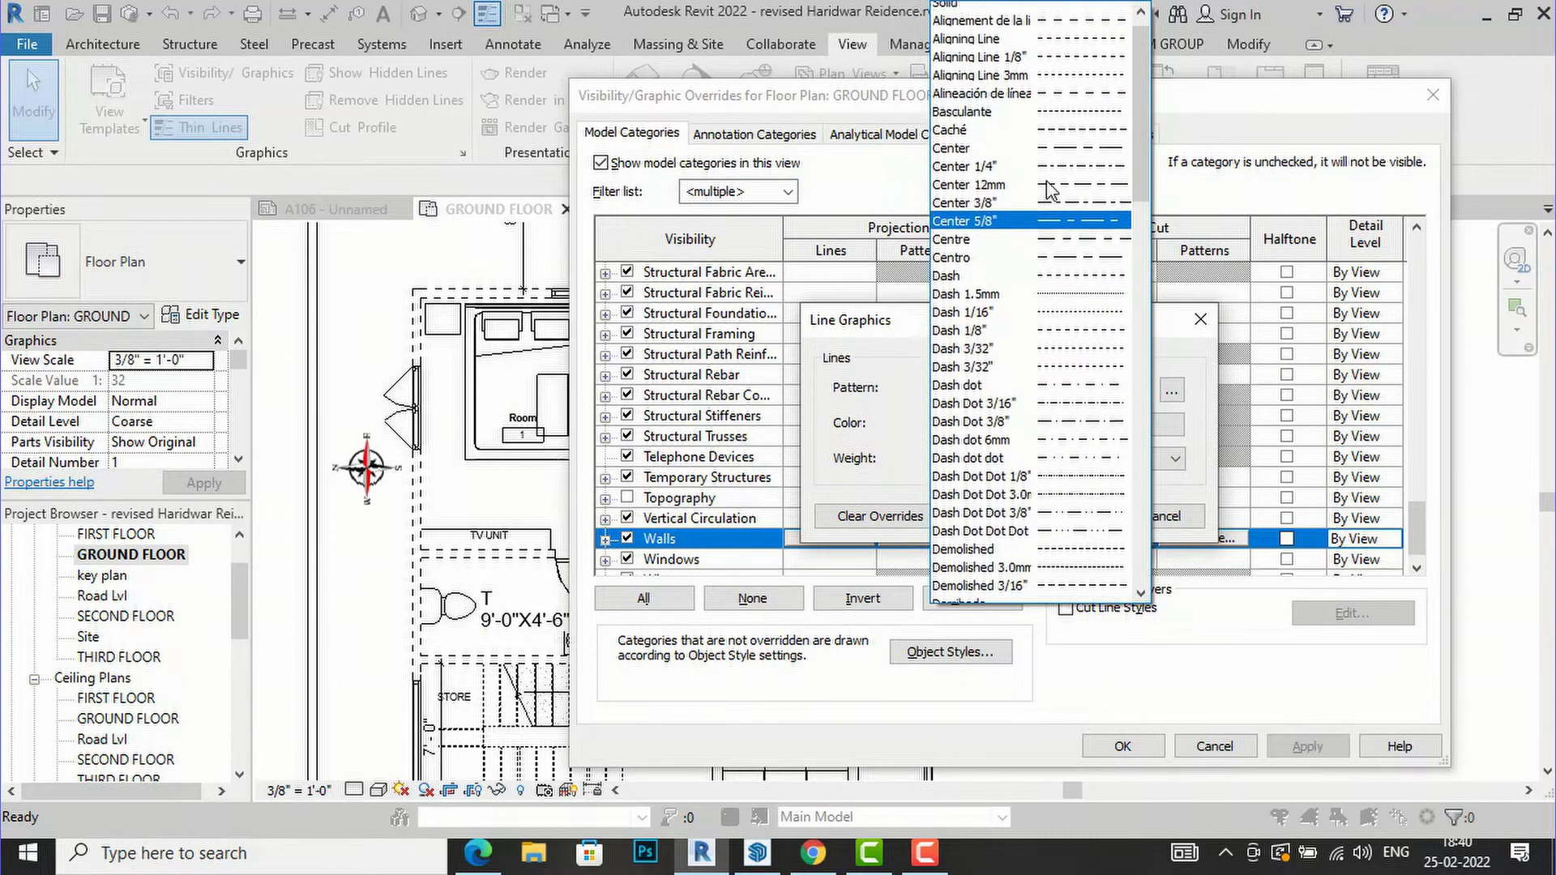
click(1006, 17)
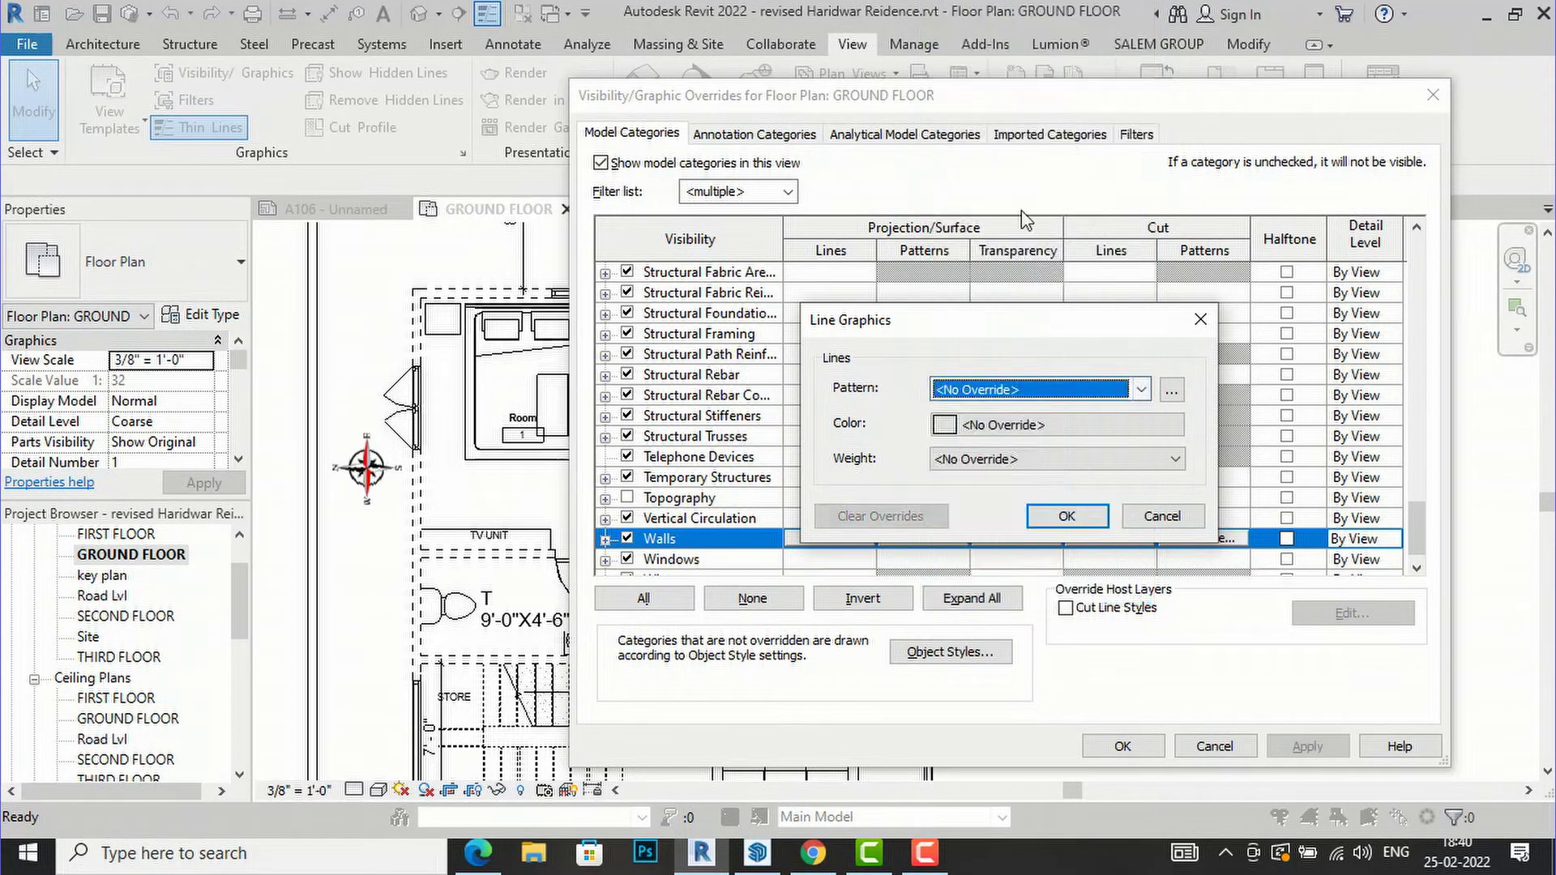
Set the walls' cut-line colour to Blue and weight to 10, then apply and close.
click(1104, 430)
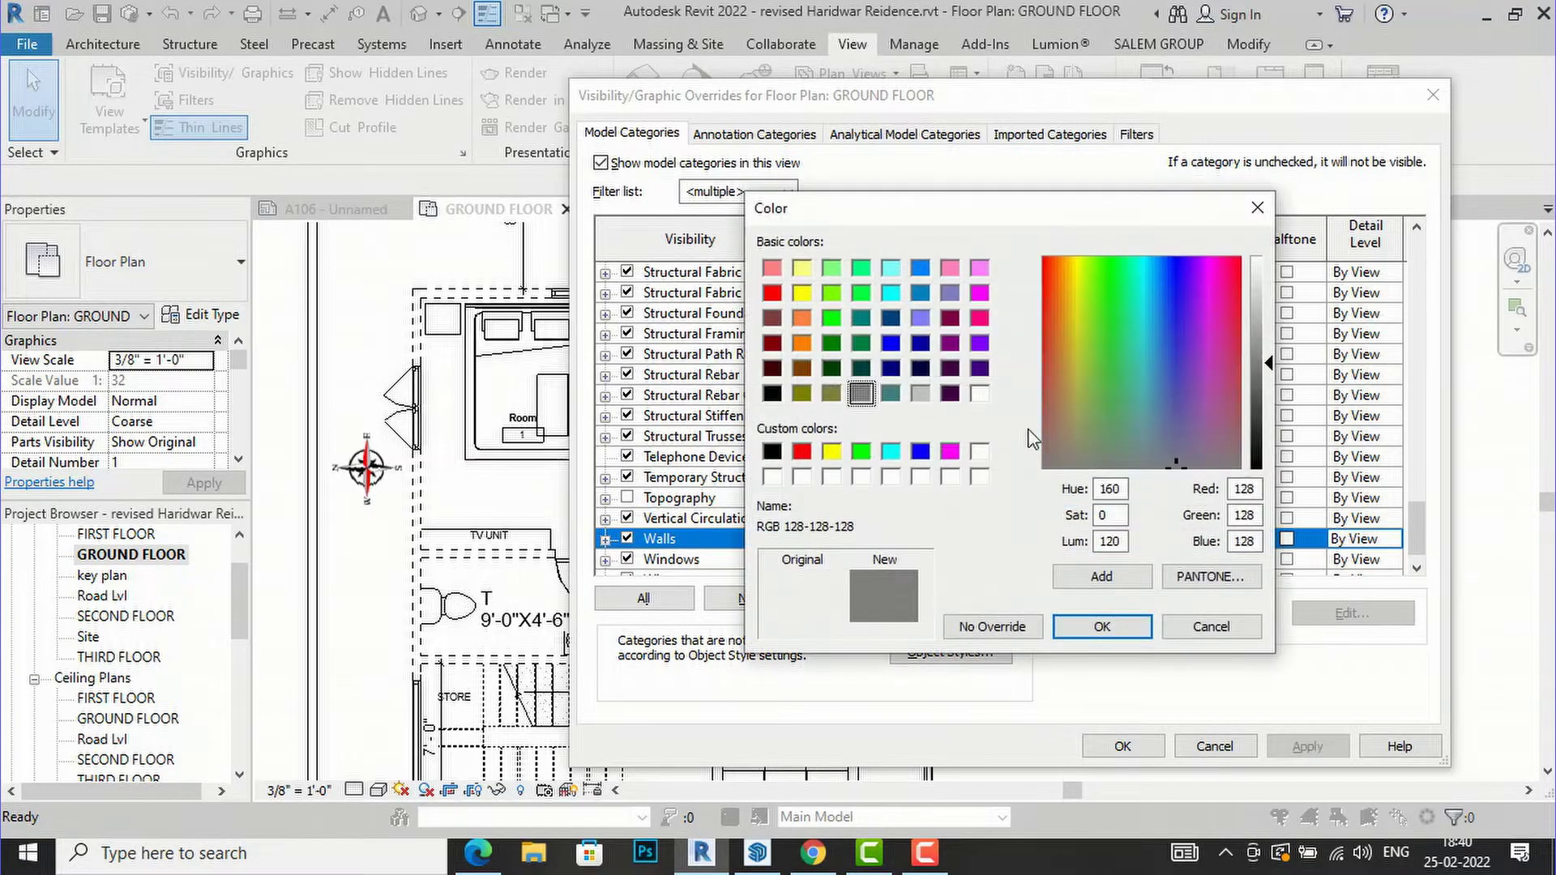
click(890, 345)
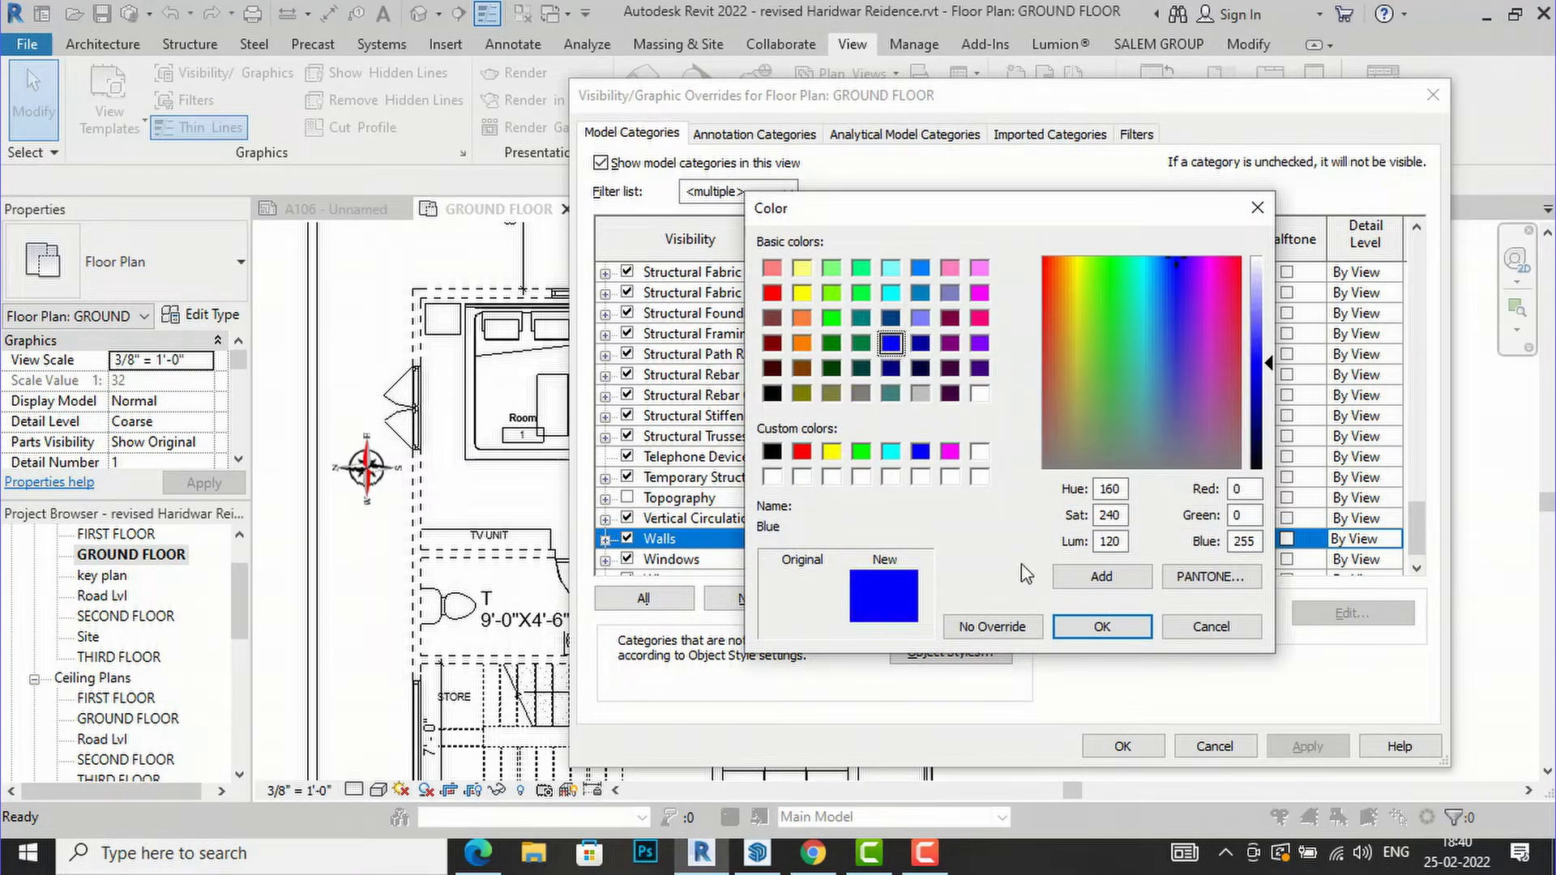
click(1098, 627)
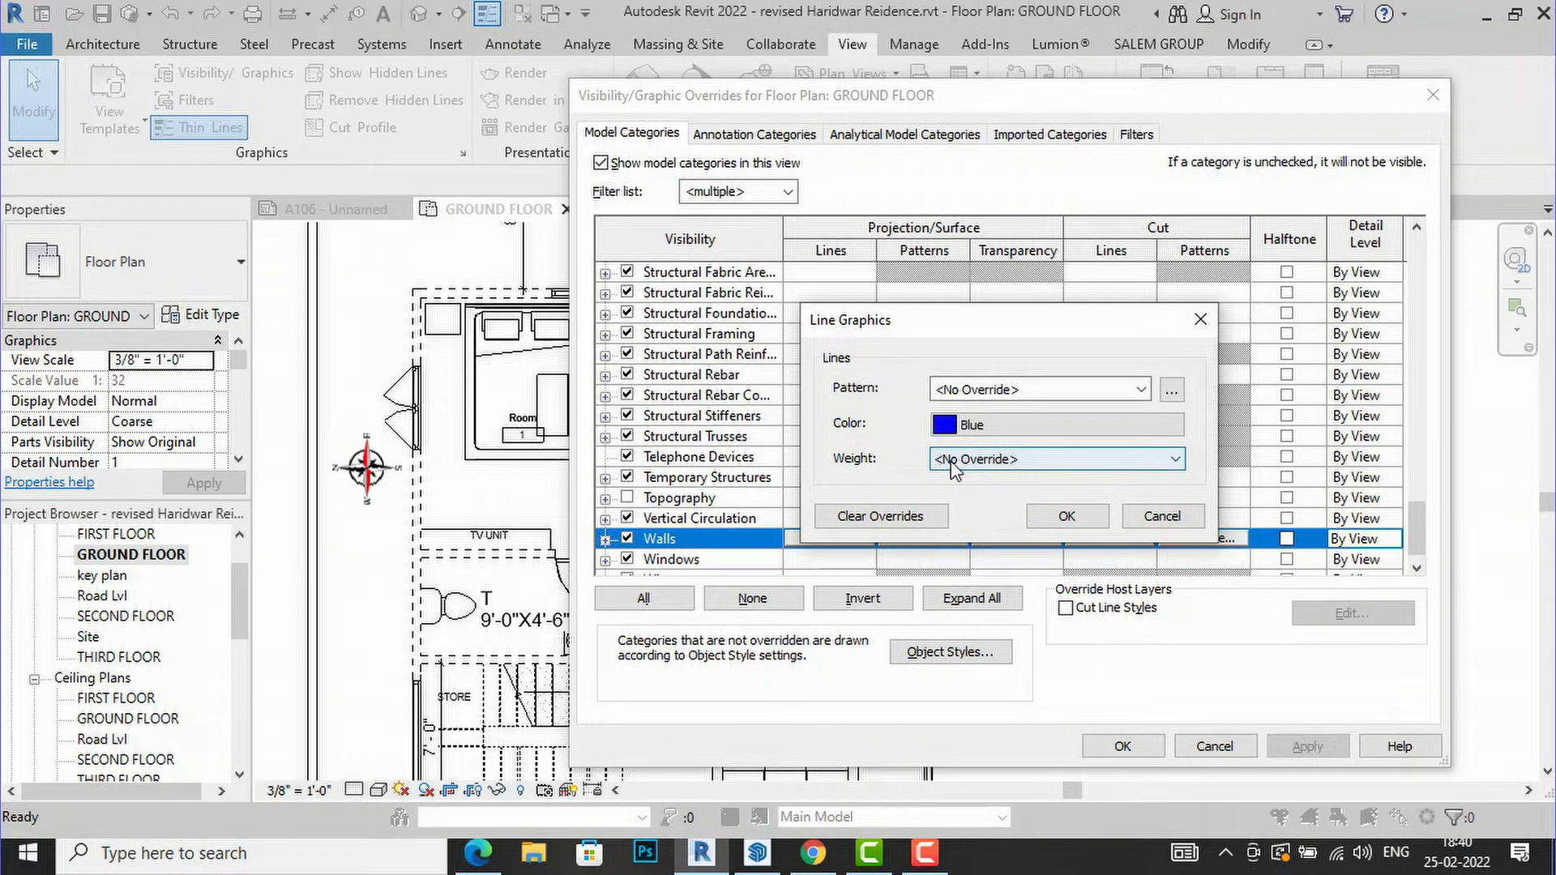
click(994, 468)
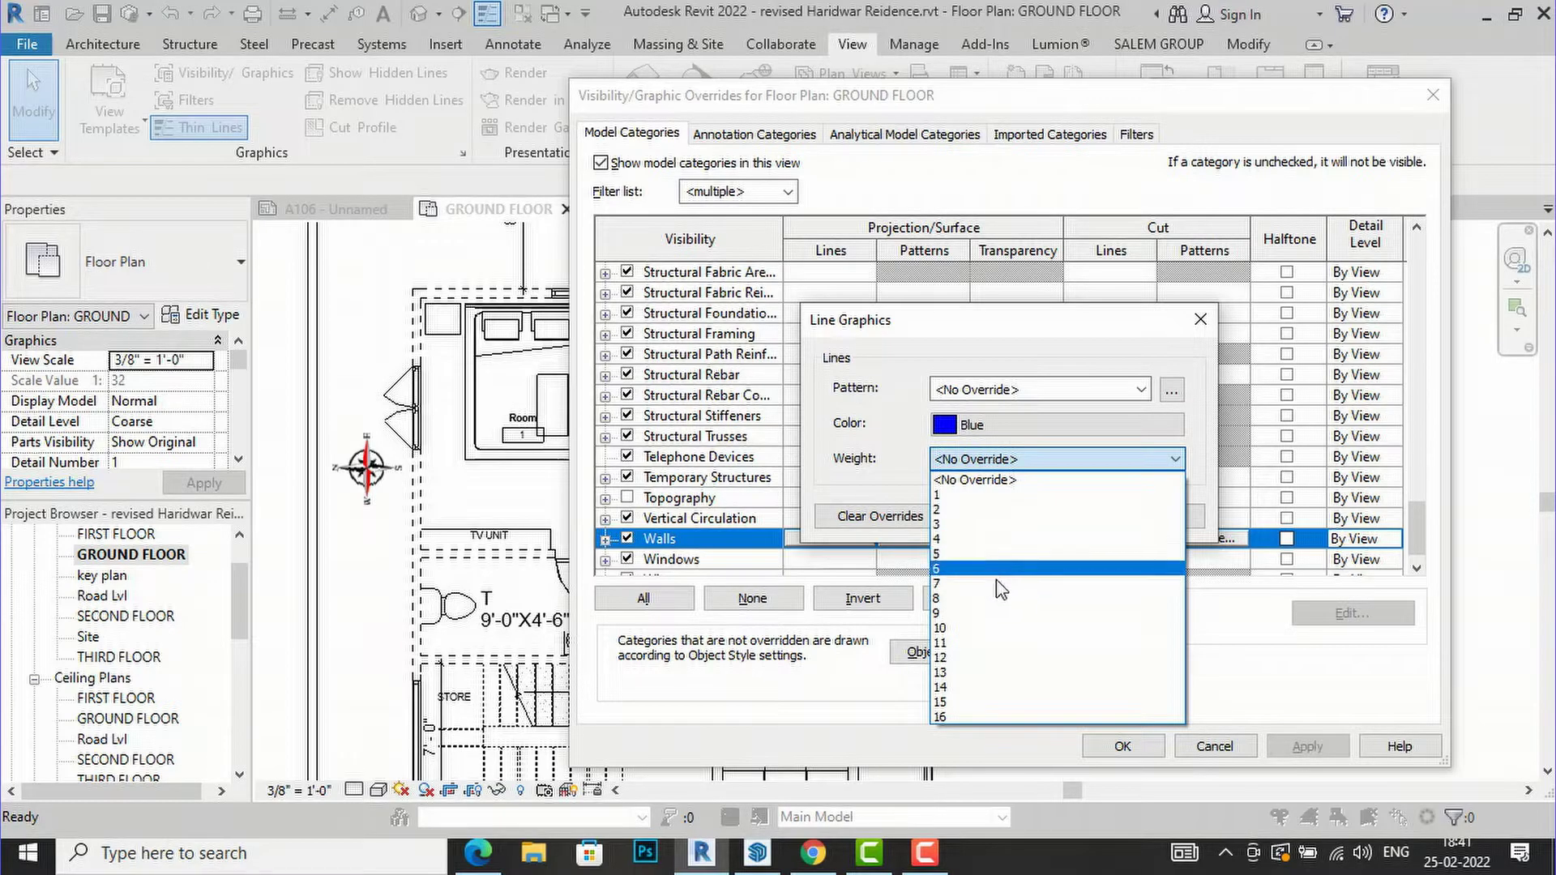
click(991, 629)
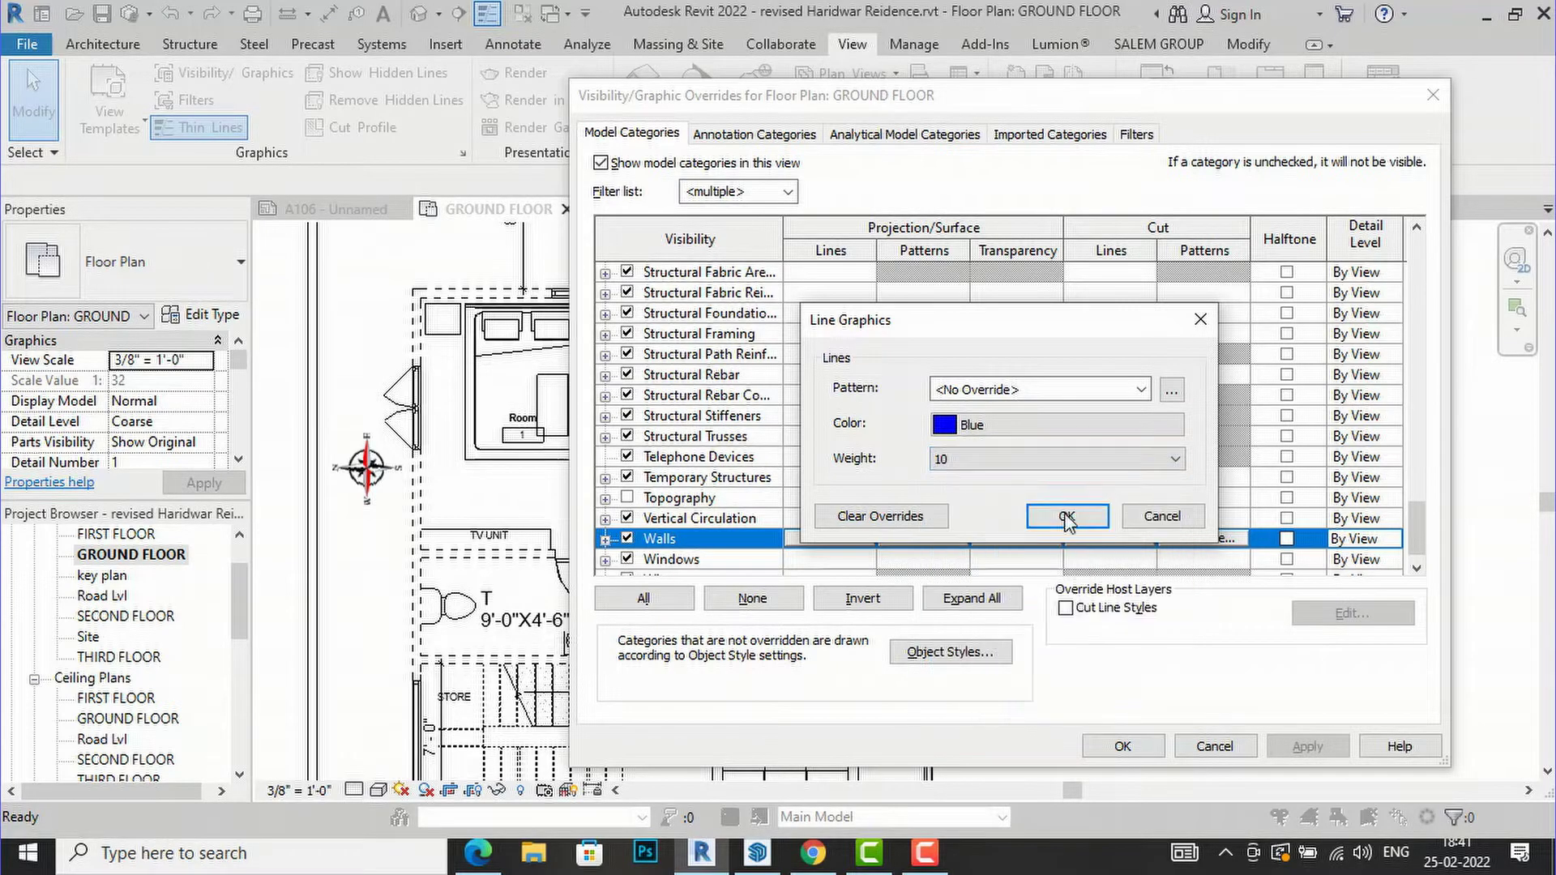
click(1067, 518)
click(1319, 747)
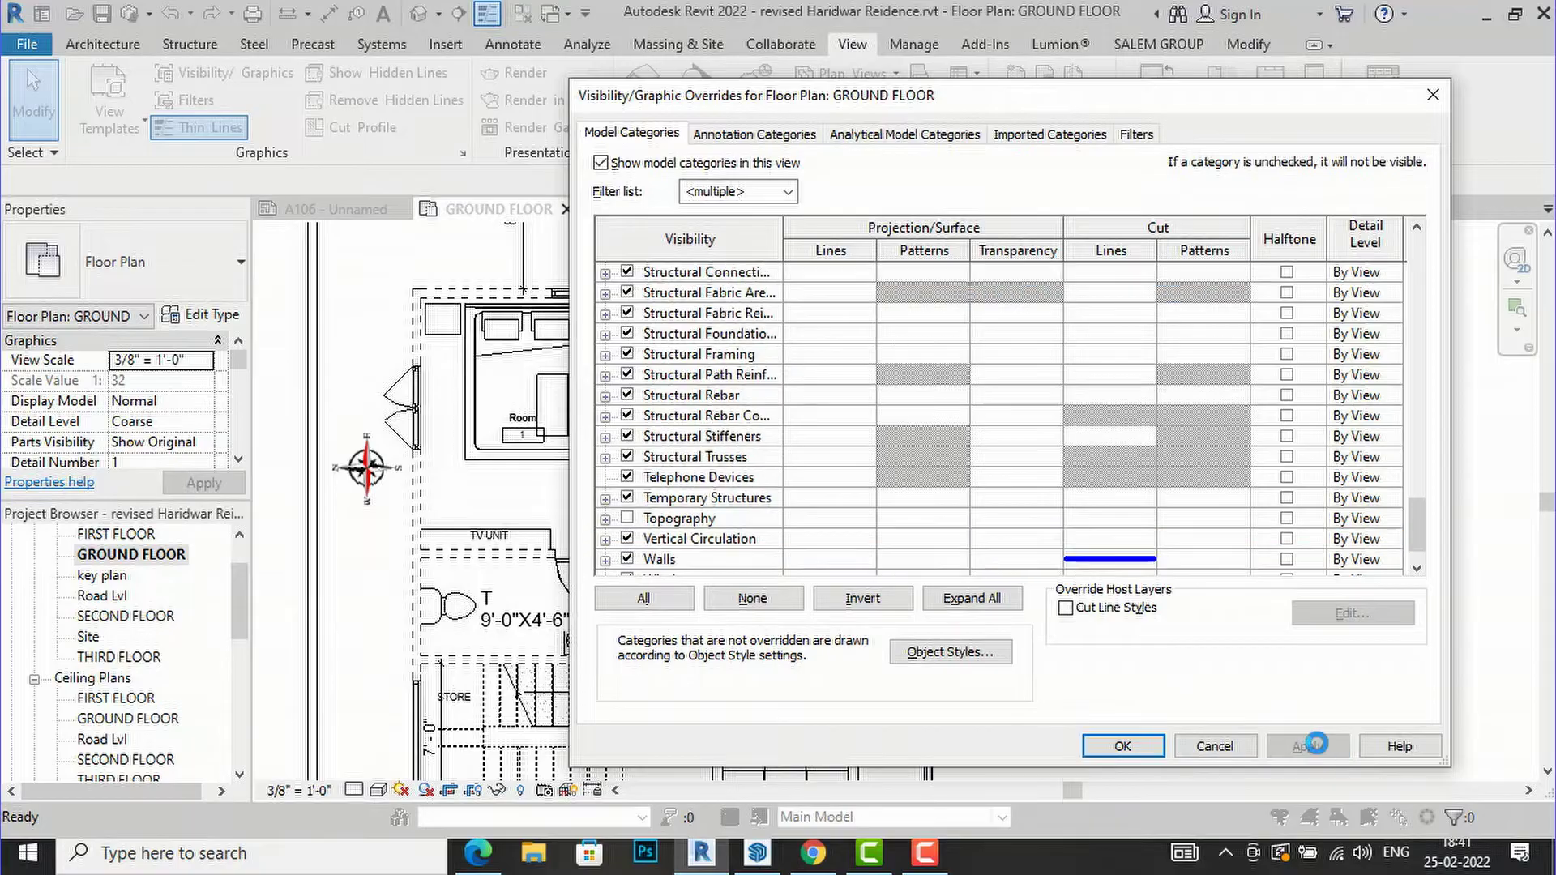
click(1125, 747)
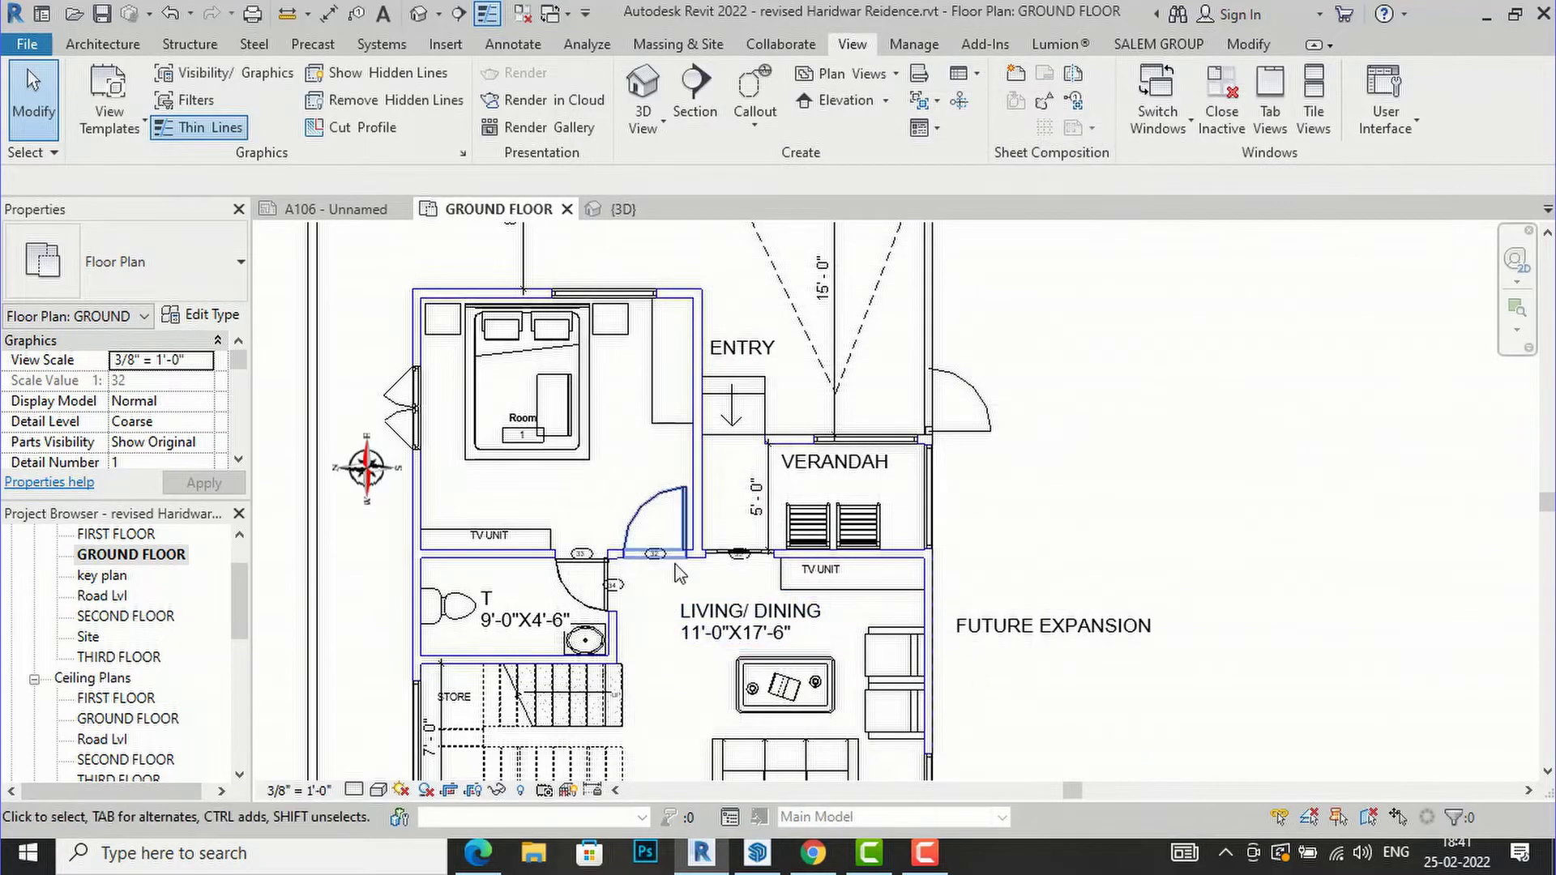
Check the blue wall cut lines on the GROUND FLOOR plan, then open Visibility/Graphic Overrides with VG.
scroll(821, 324, down, 3)
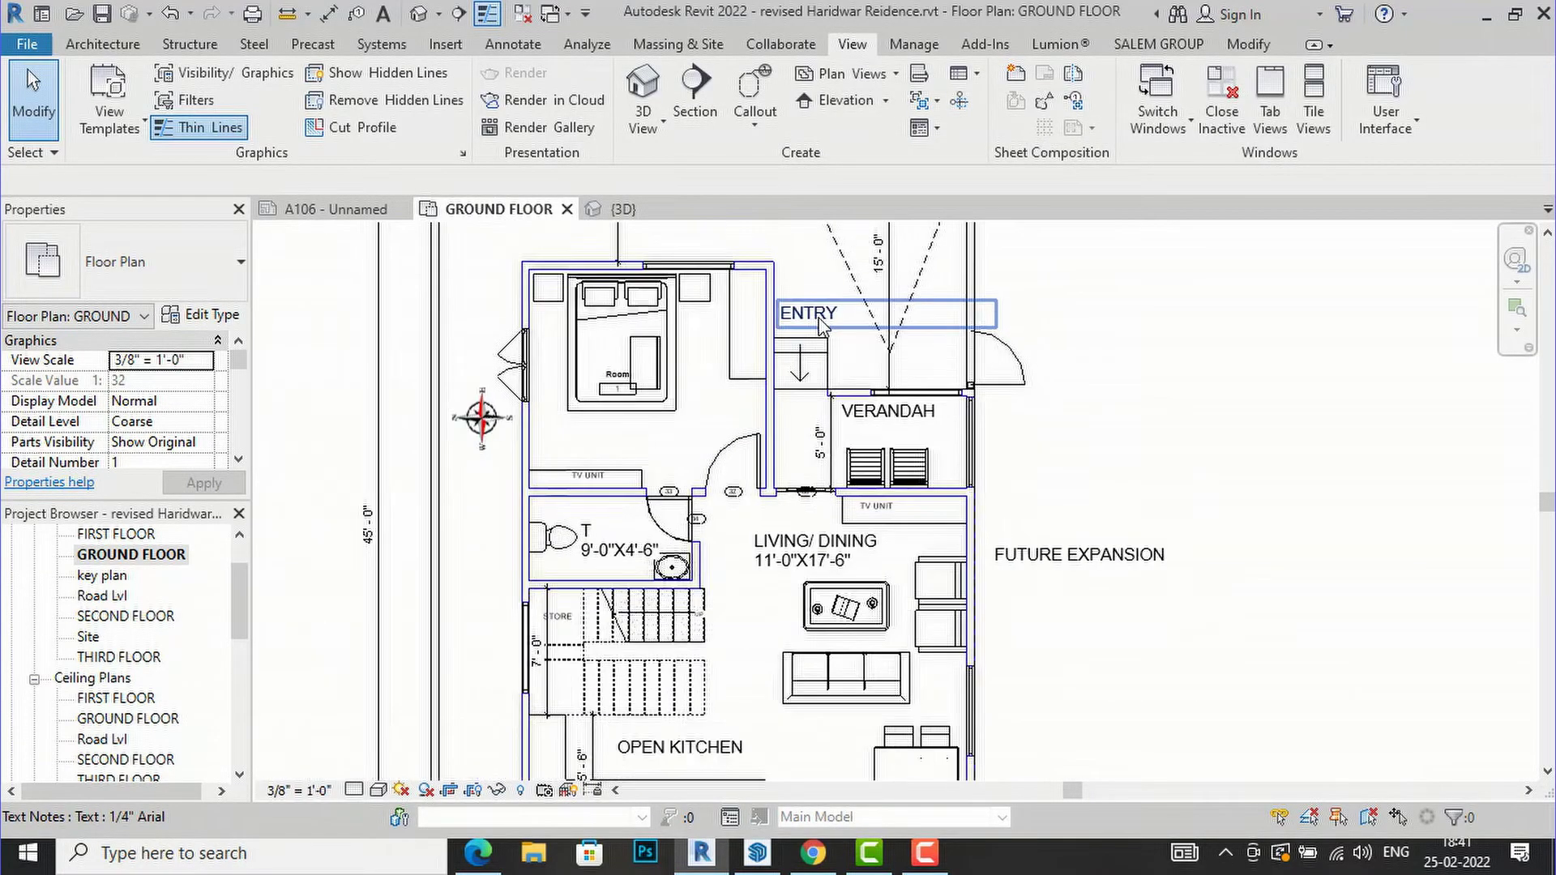
scroll(624, 644, up, 3)
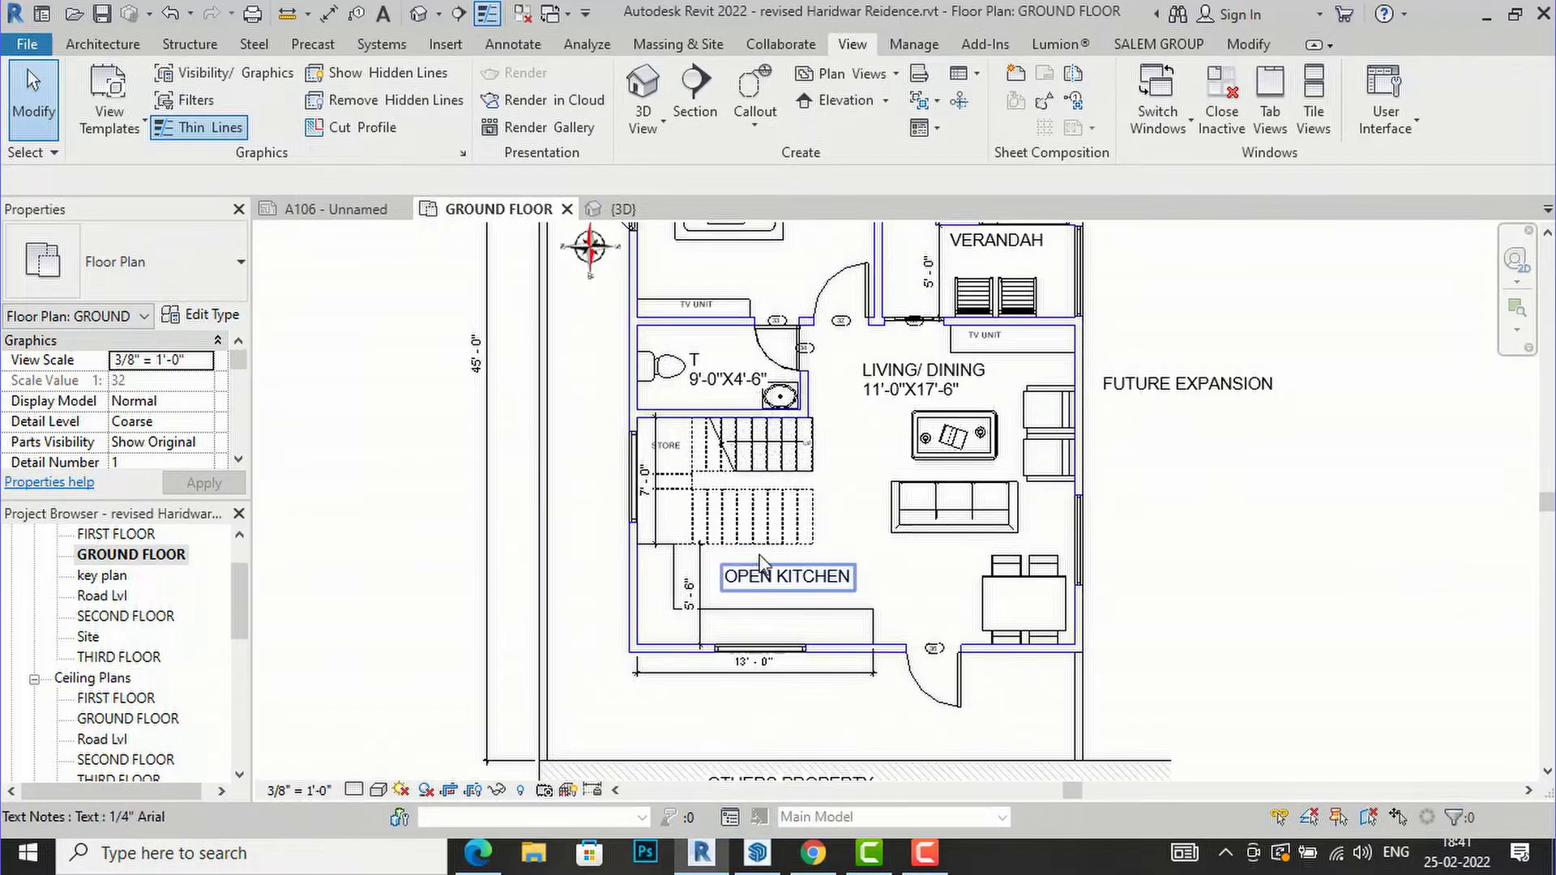
scroll(582, 600, down, 2)
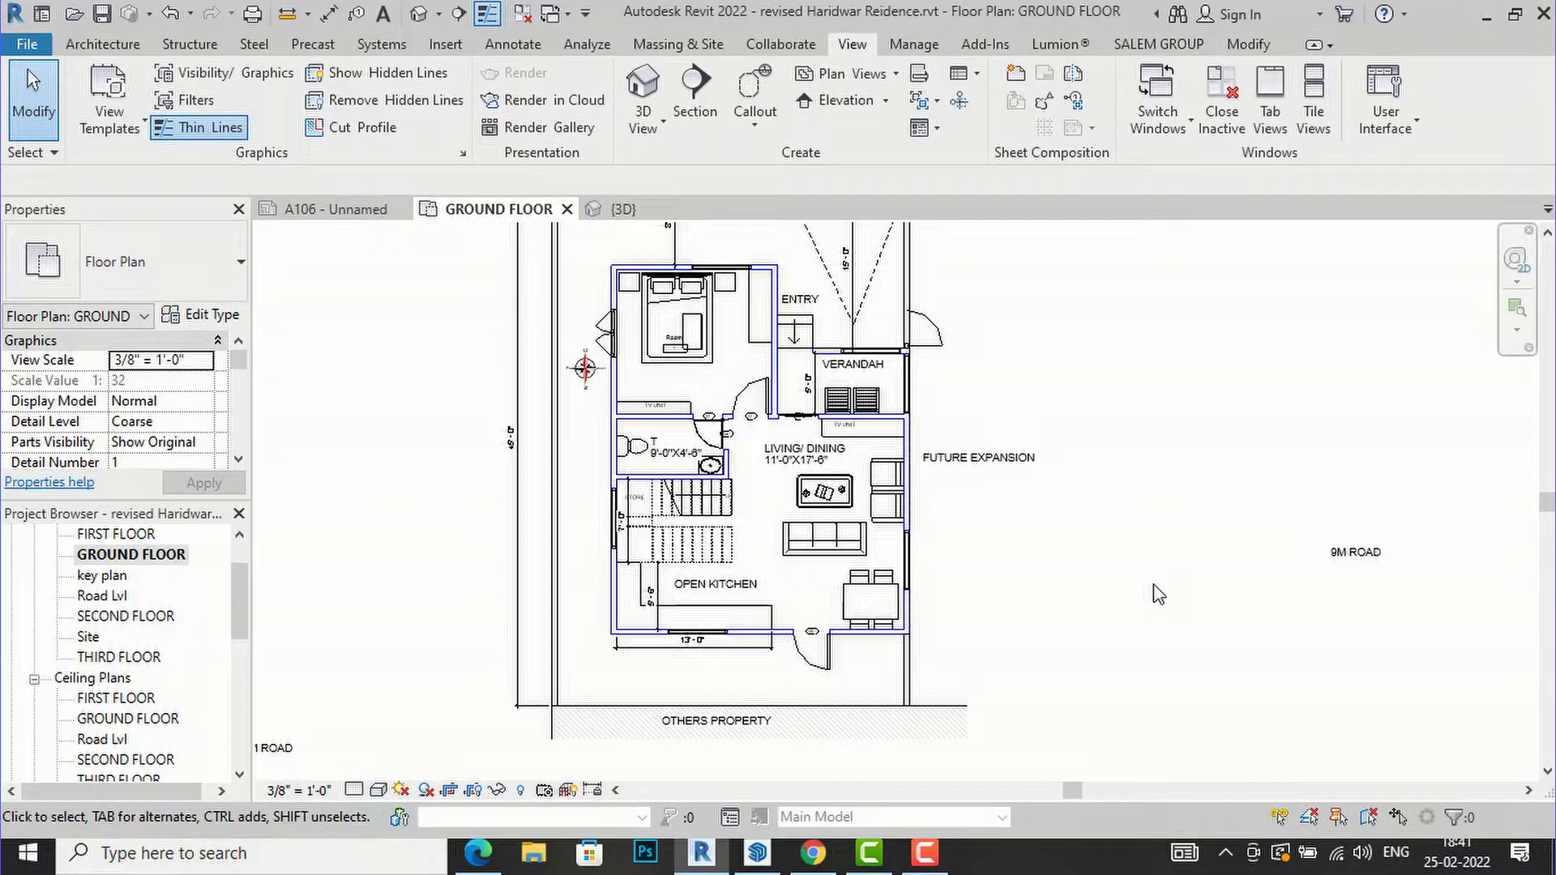
key(v)
key(g)
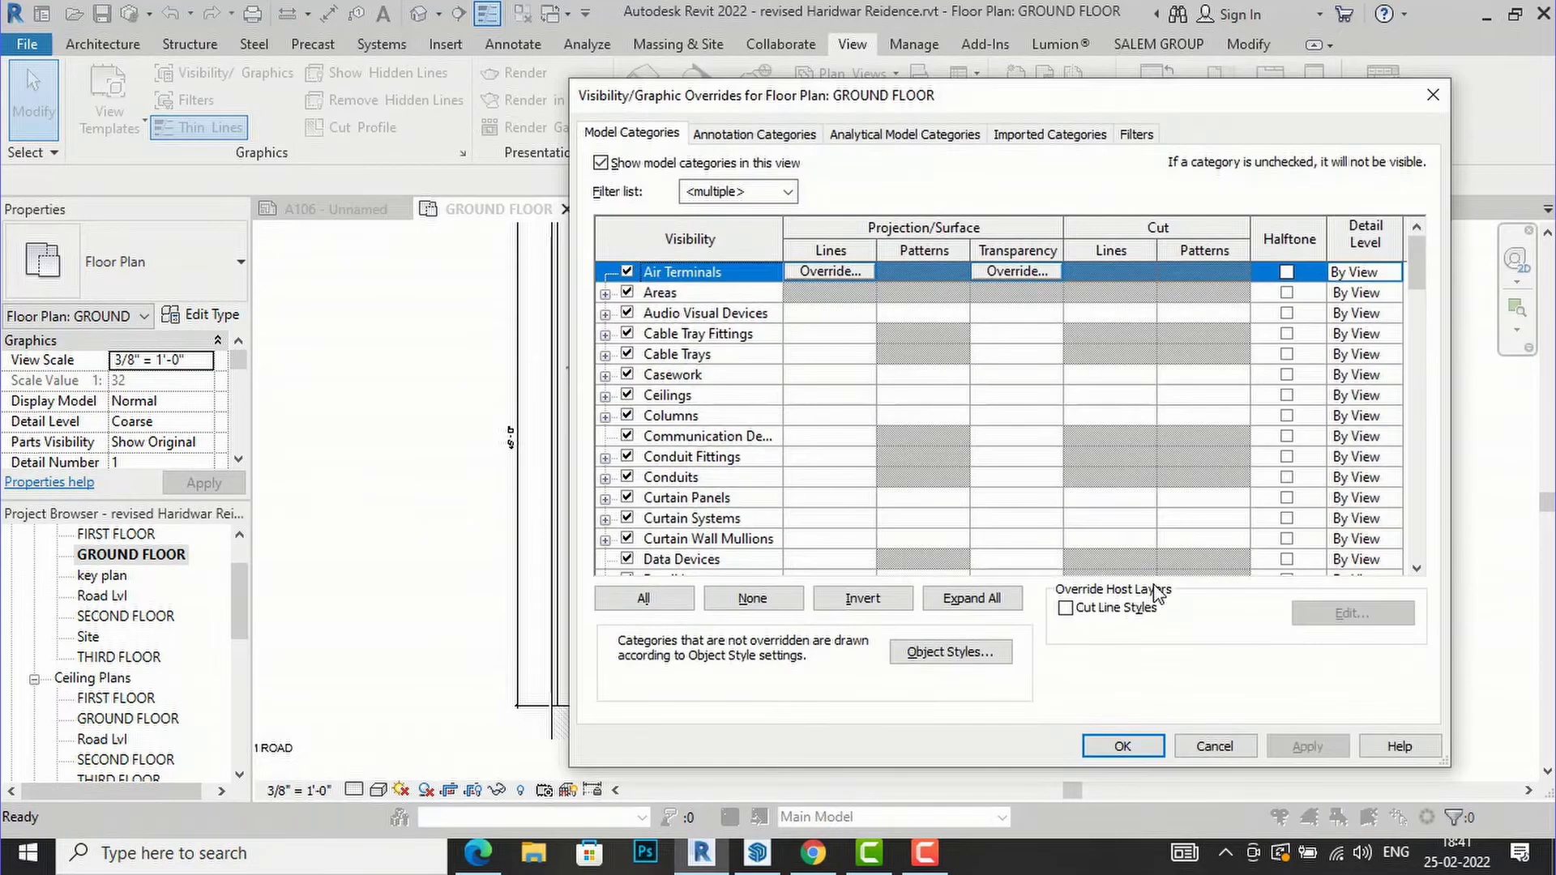
Clear the blue, weight 10 Walls cut-line override and apply it to the GROUND FLOOR plan.
scroll(1149, 459, down, 5)
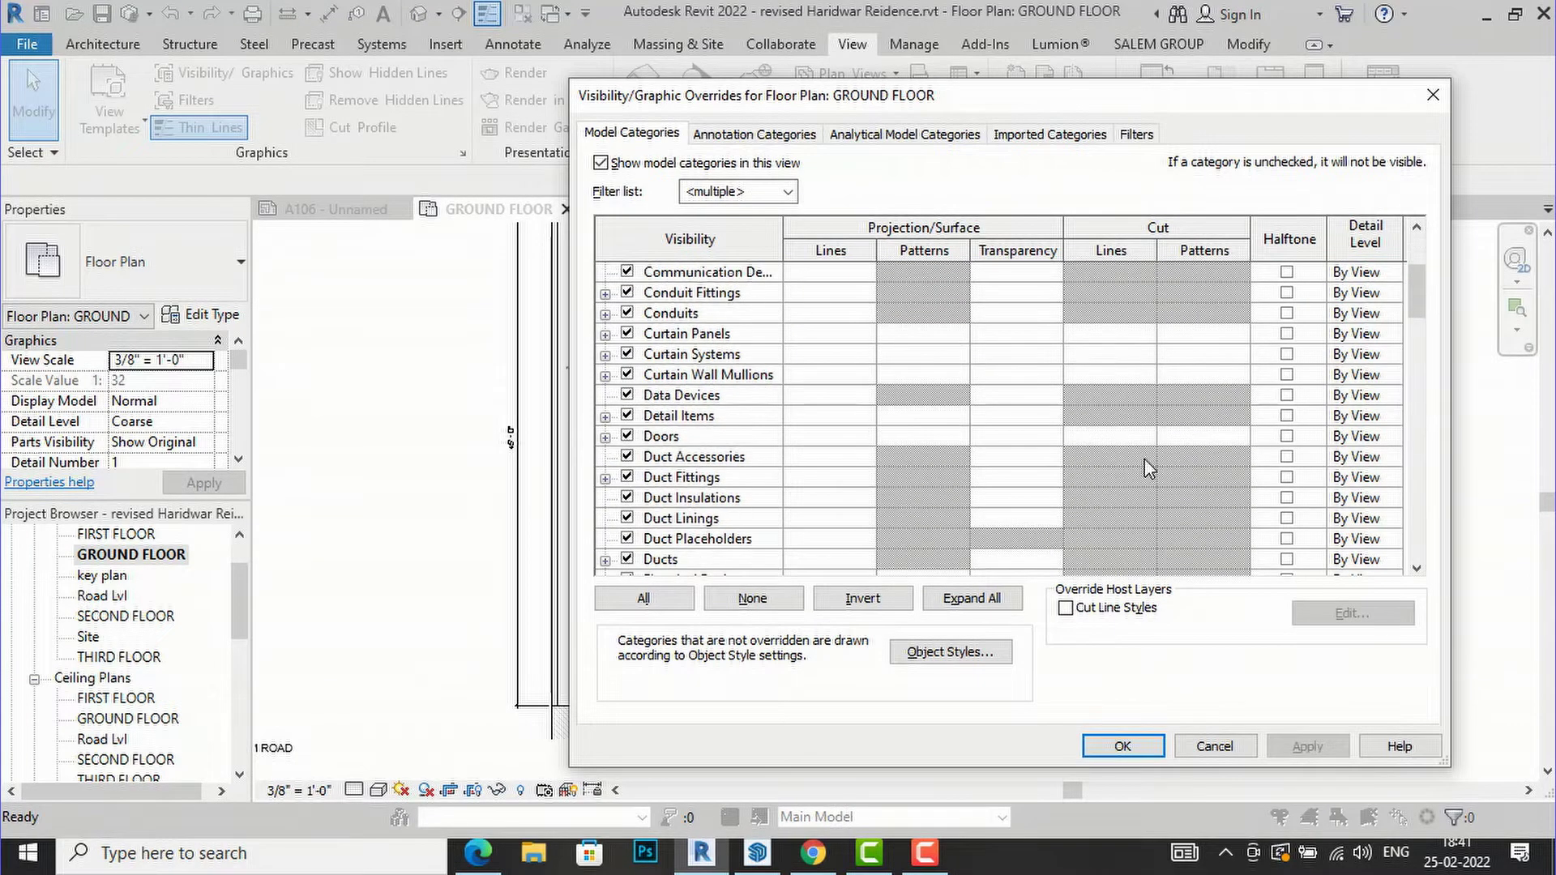
scroll(1143, 498, down, 6)
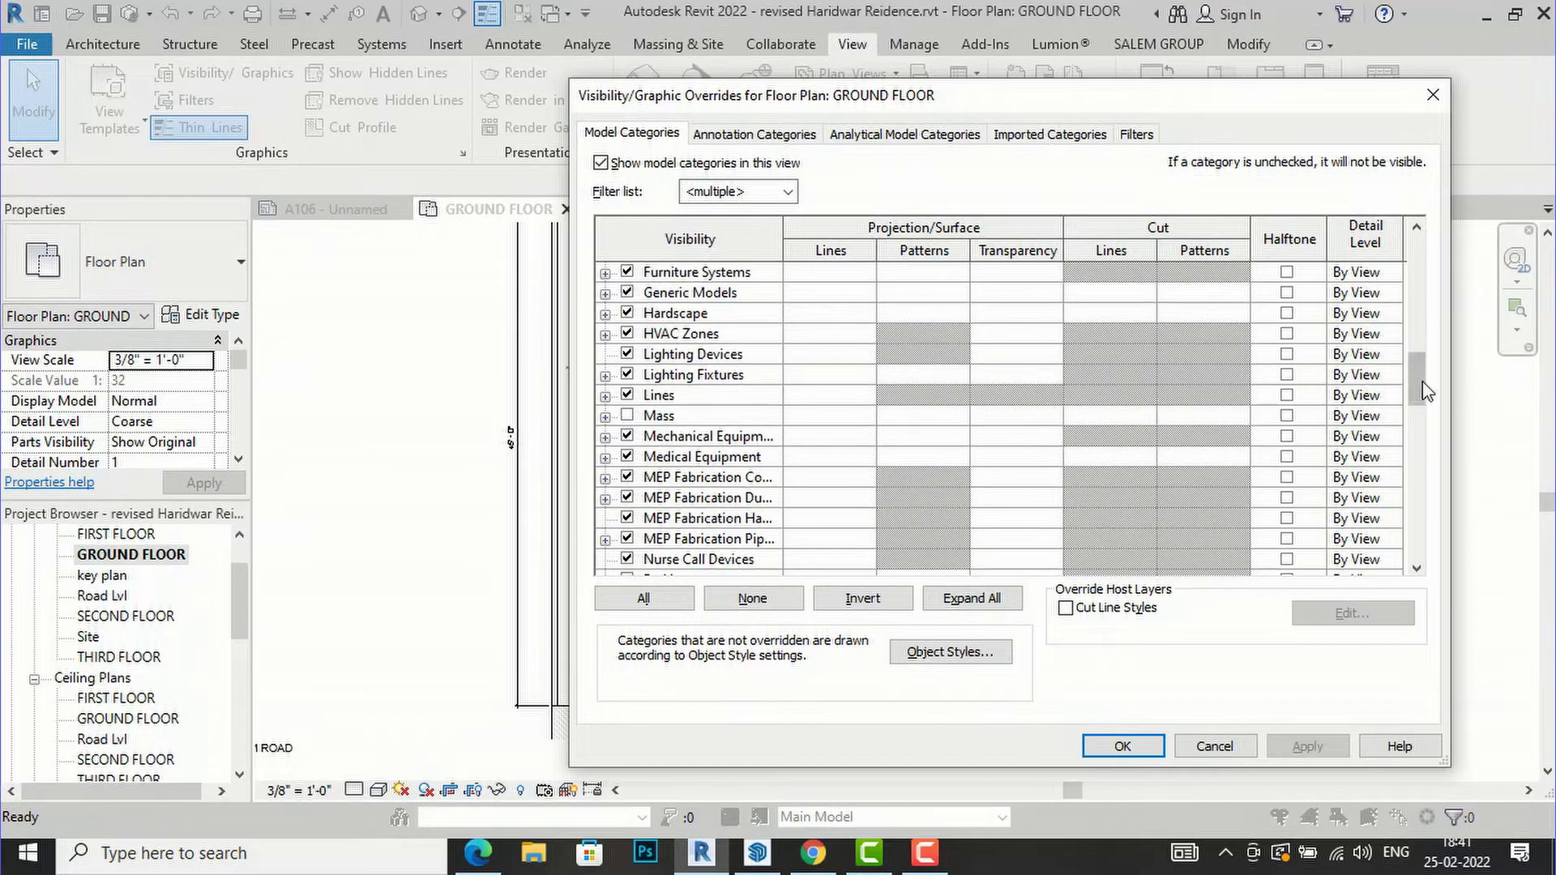
scroll(1421, 436, down, 10)
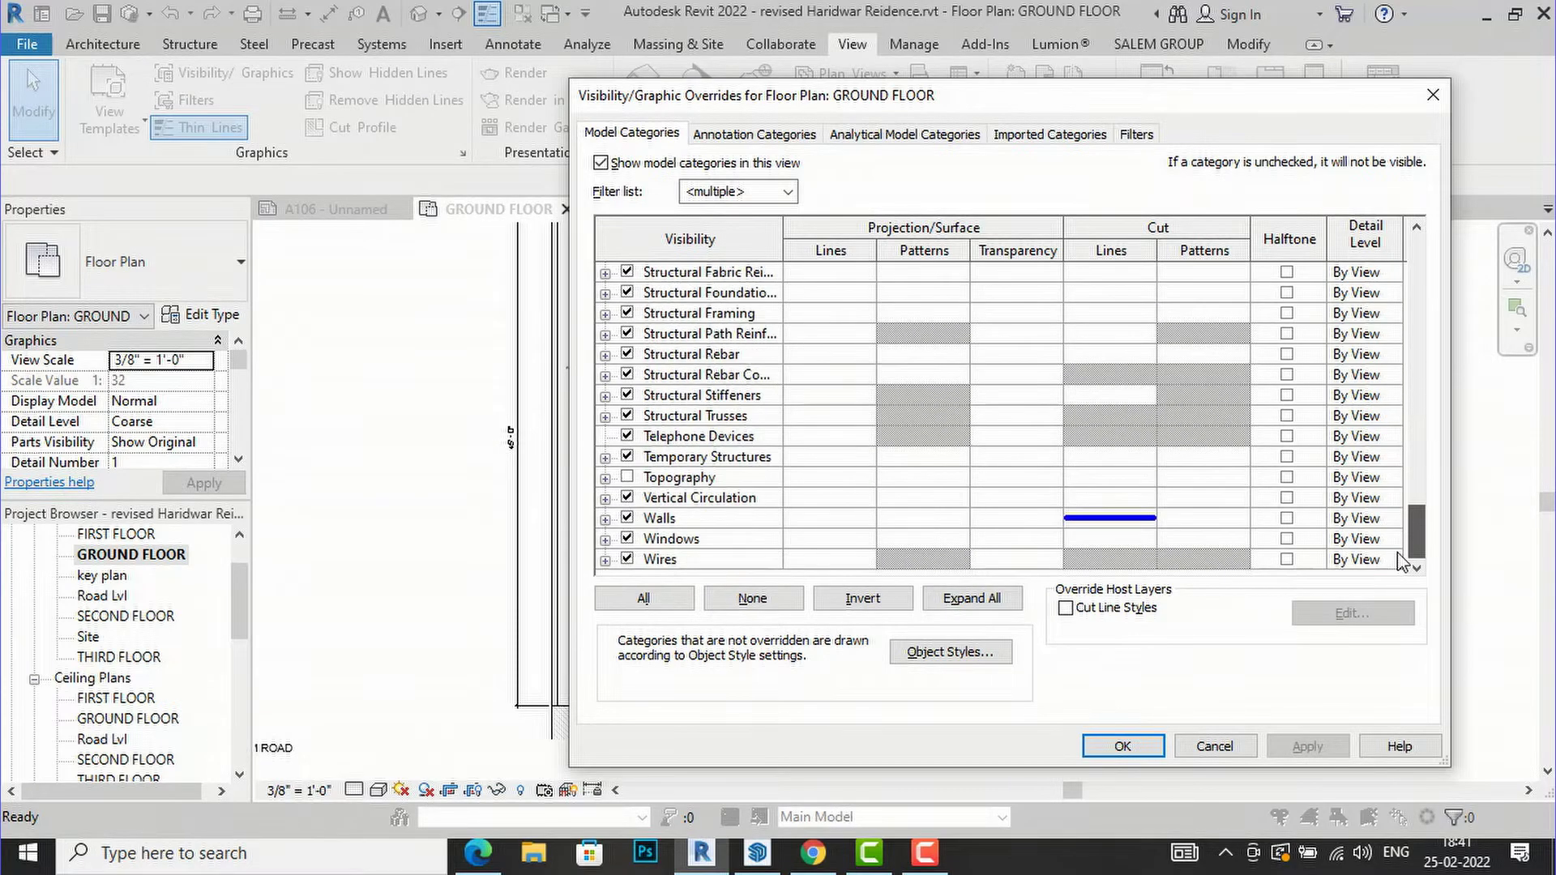
click(1139, 523)
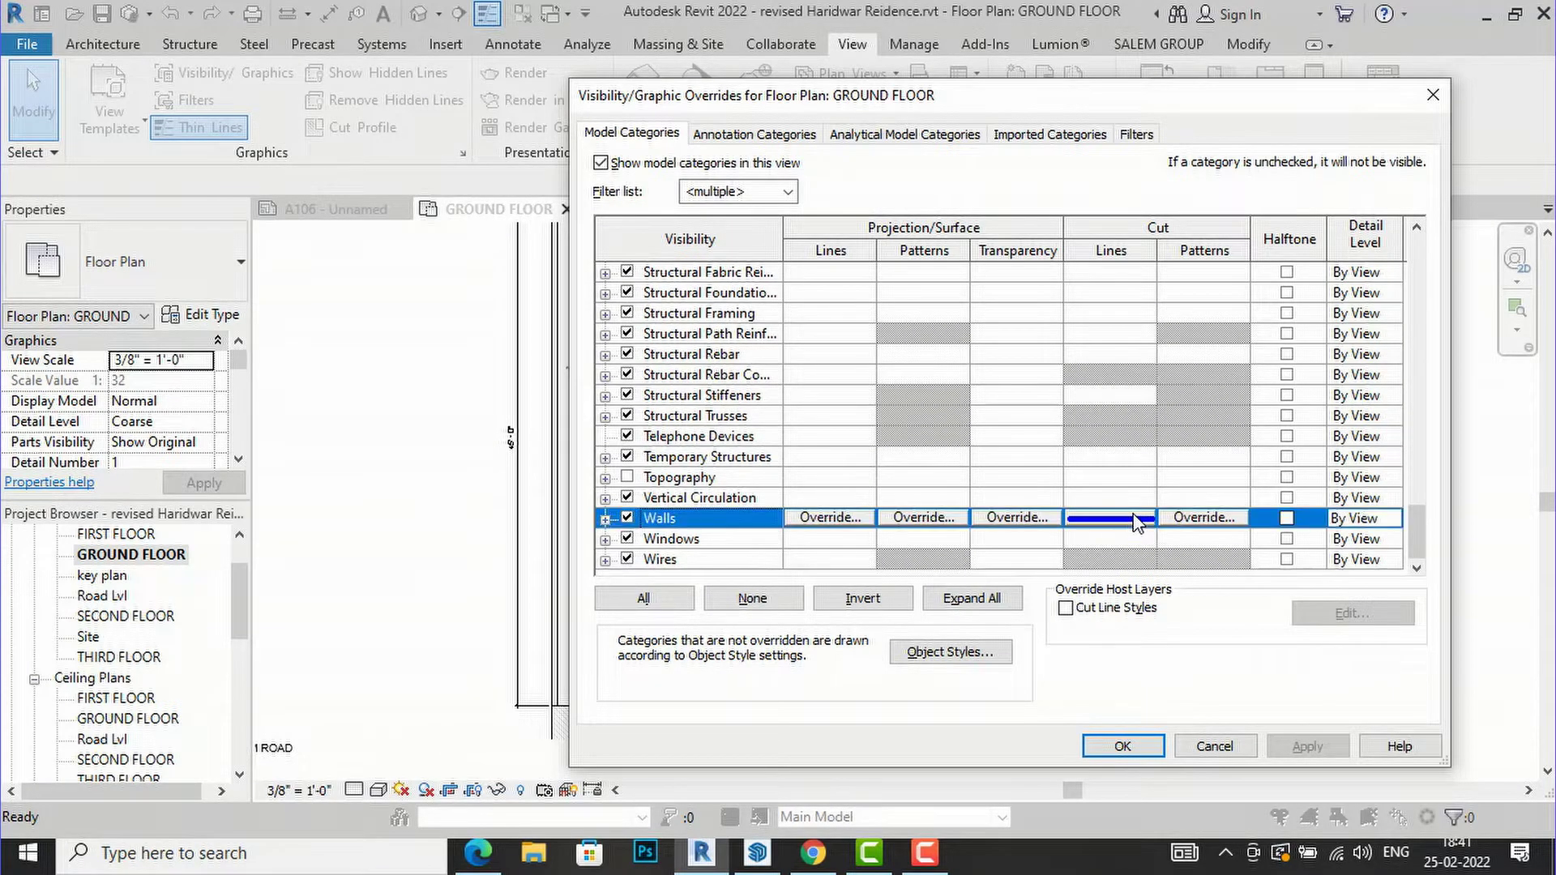
click(1122, 523)
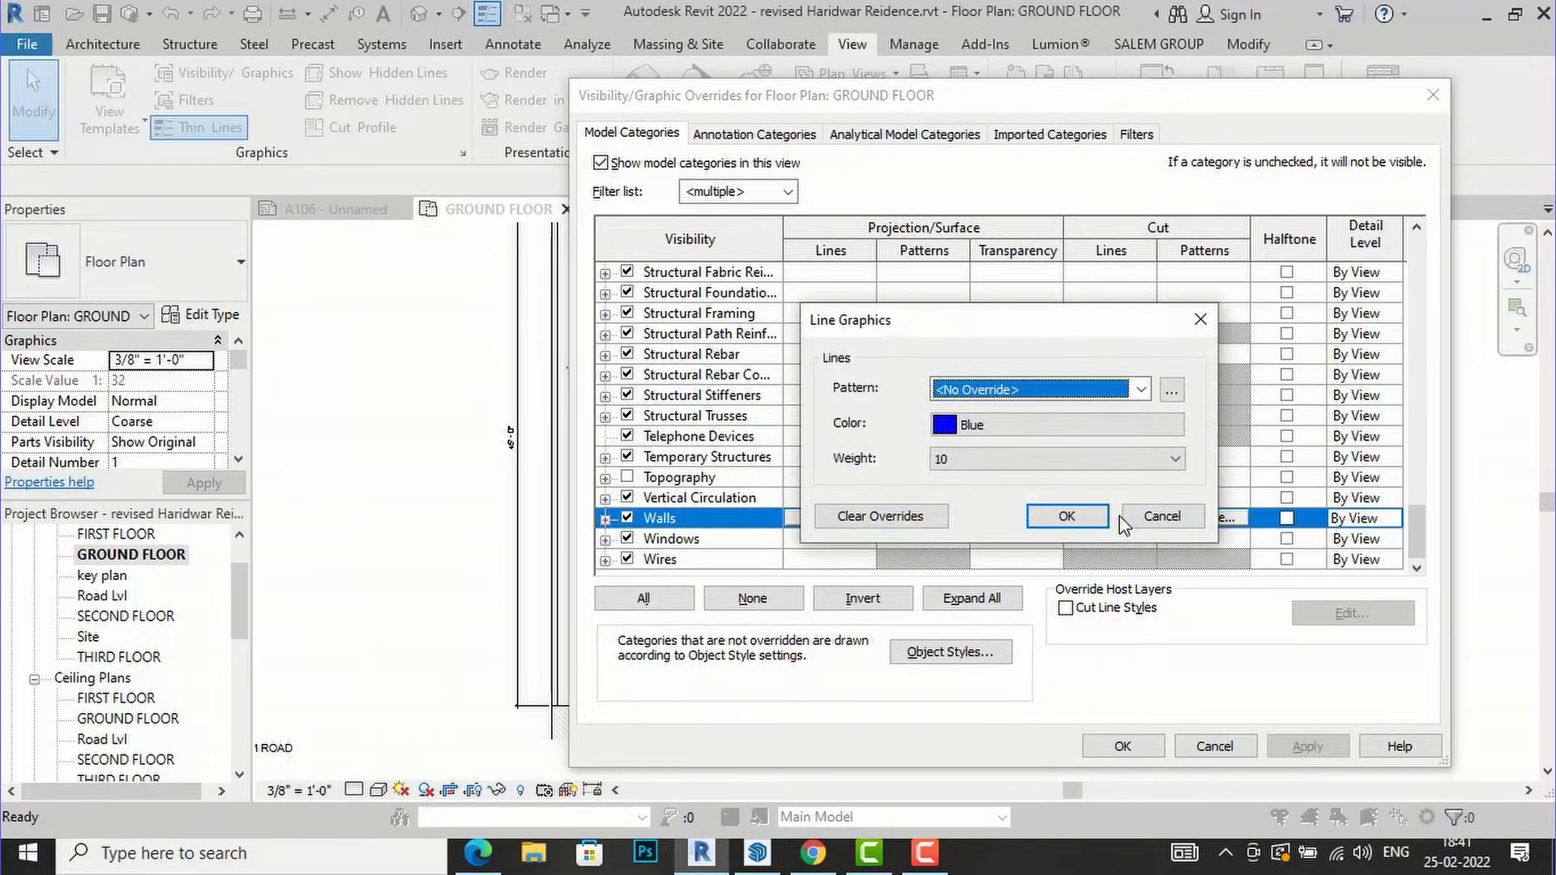
click(905, 519)
click(1062, 519)
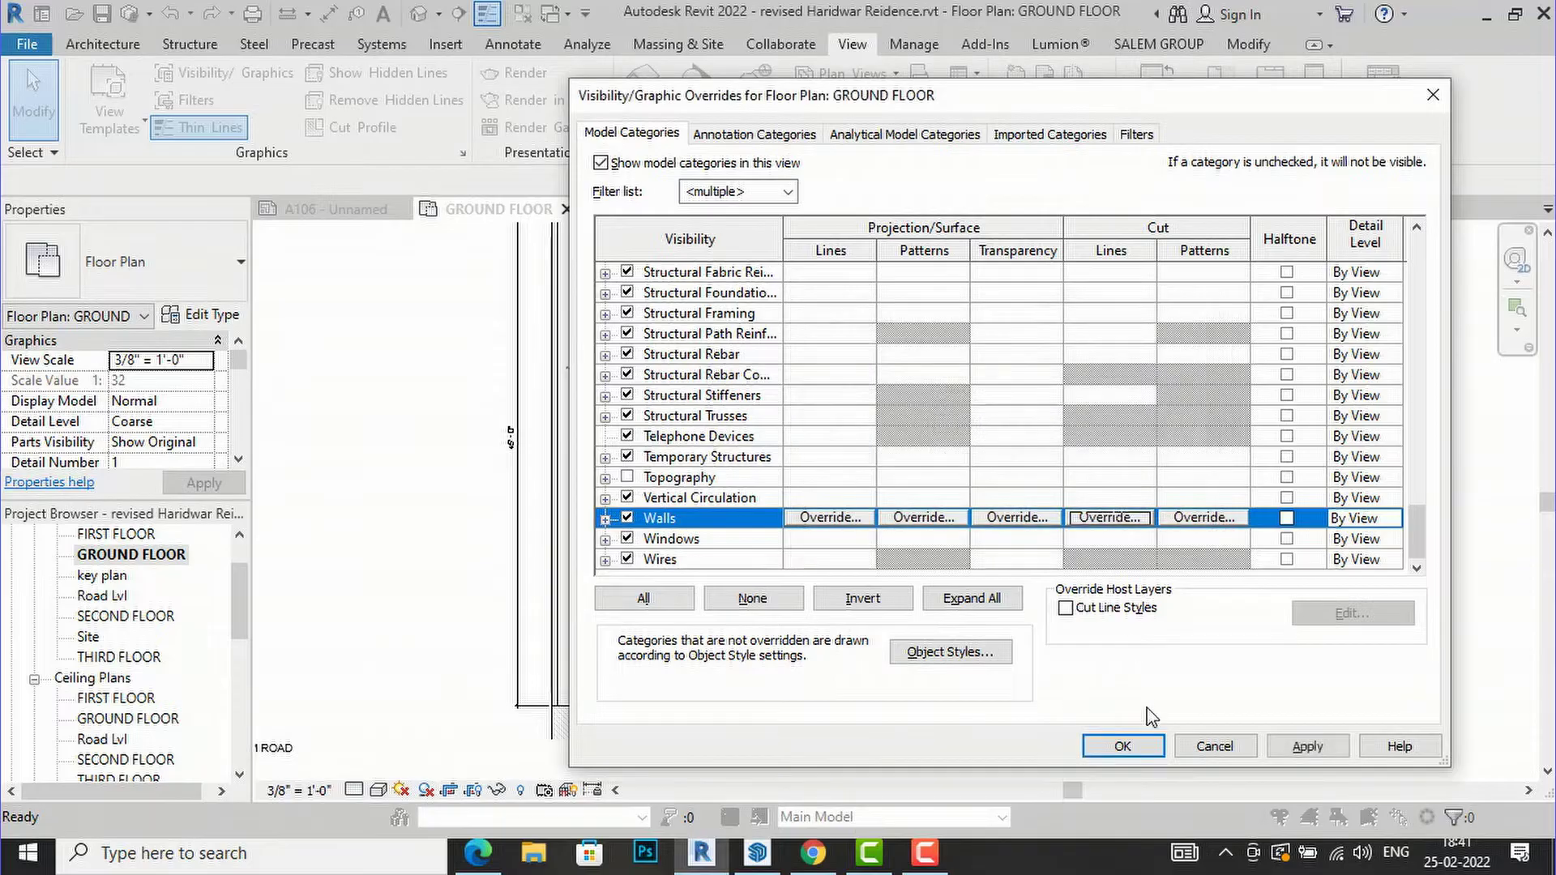
click(1321, 746)
click(1127, 745)
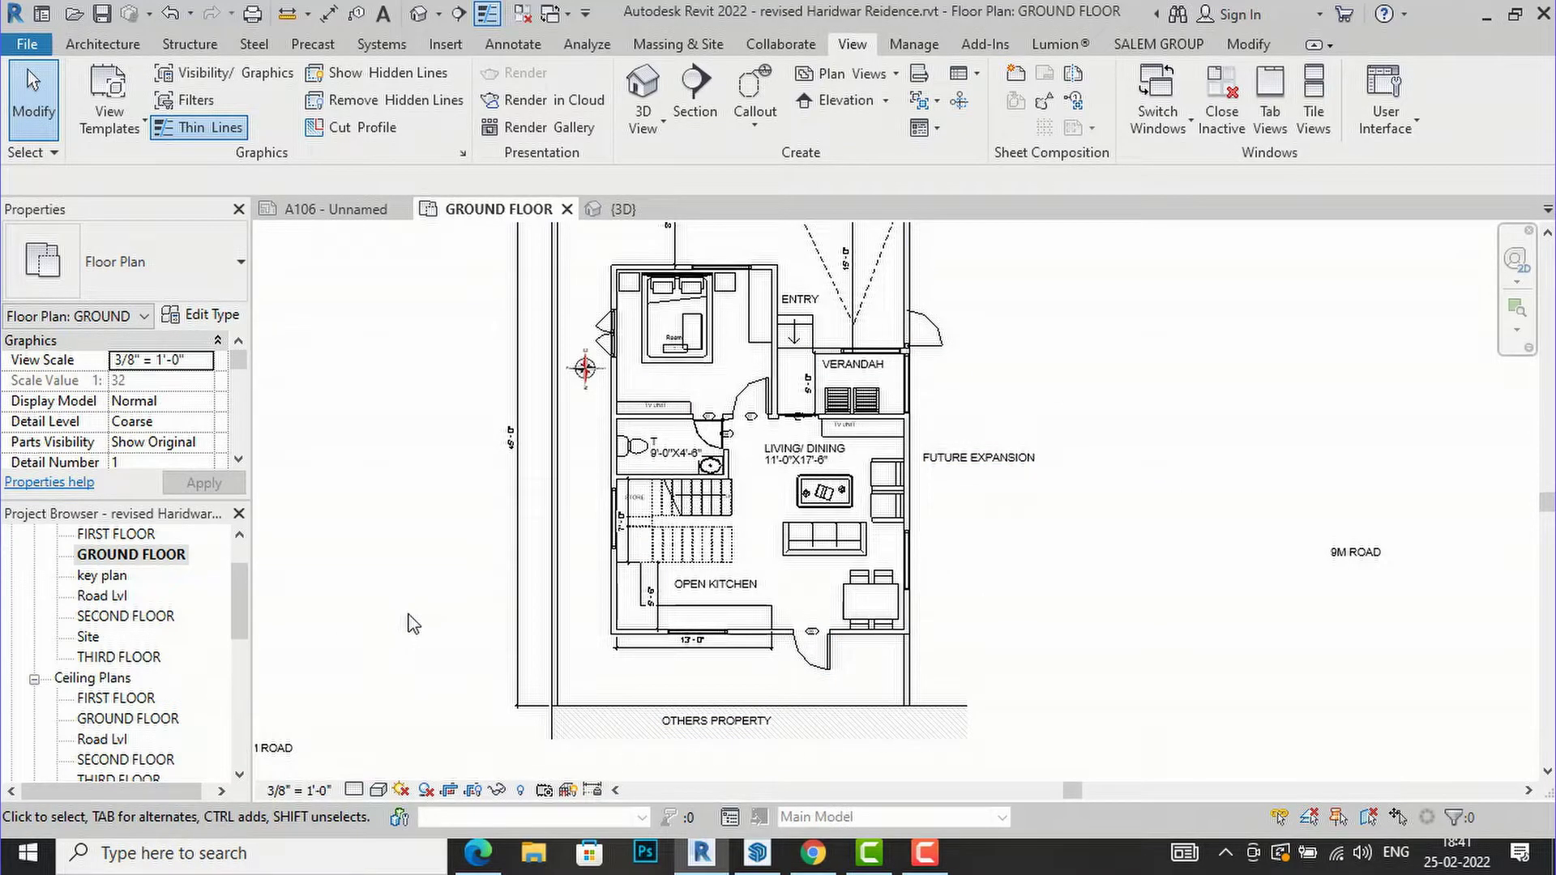
Set the Walls cut-line pattern to a dashed line pattern.
key(v)
key(g)
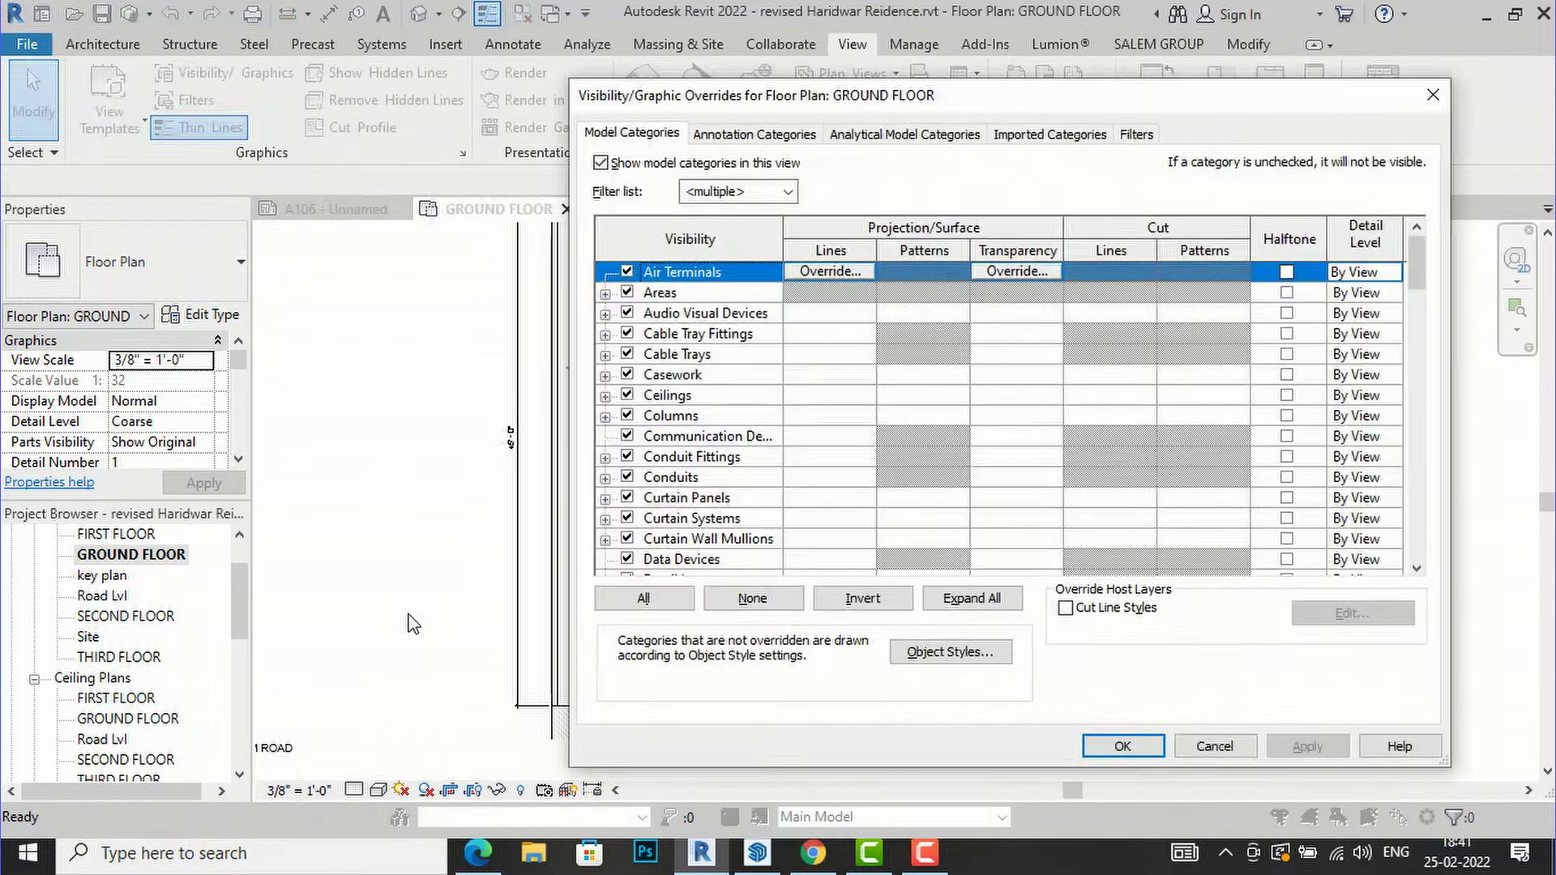
scroll(1018, 392, down, 6)
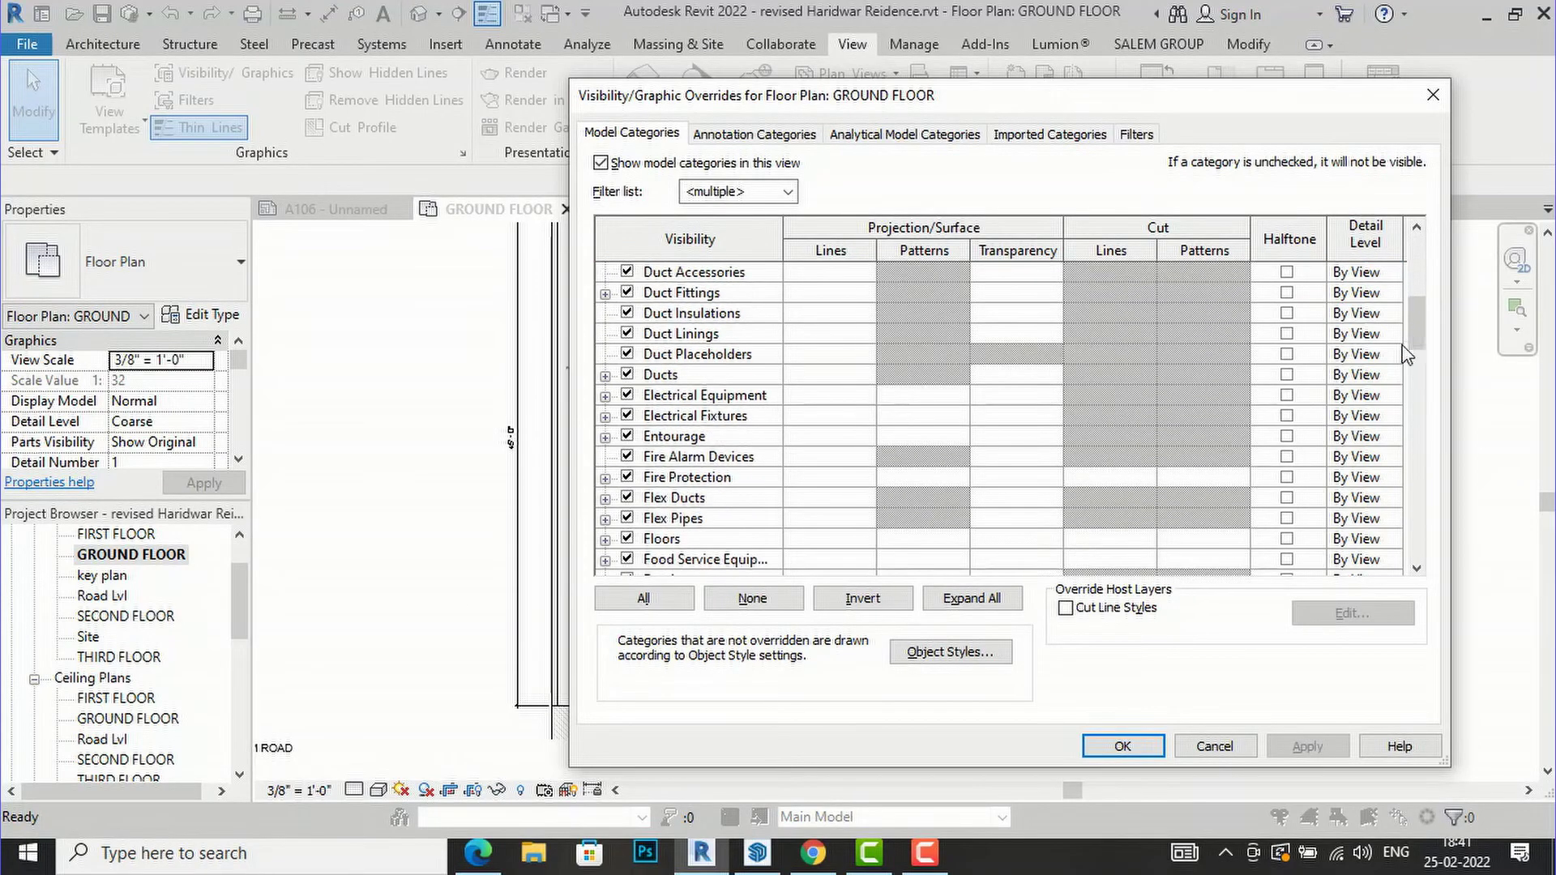
drag(1417, 341, 1396, 596)
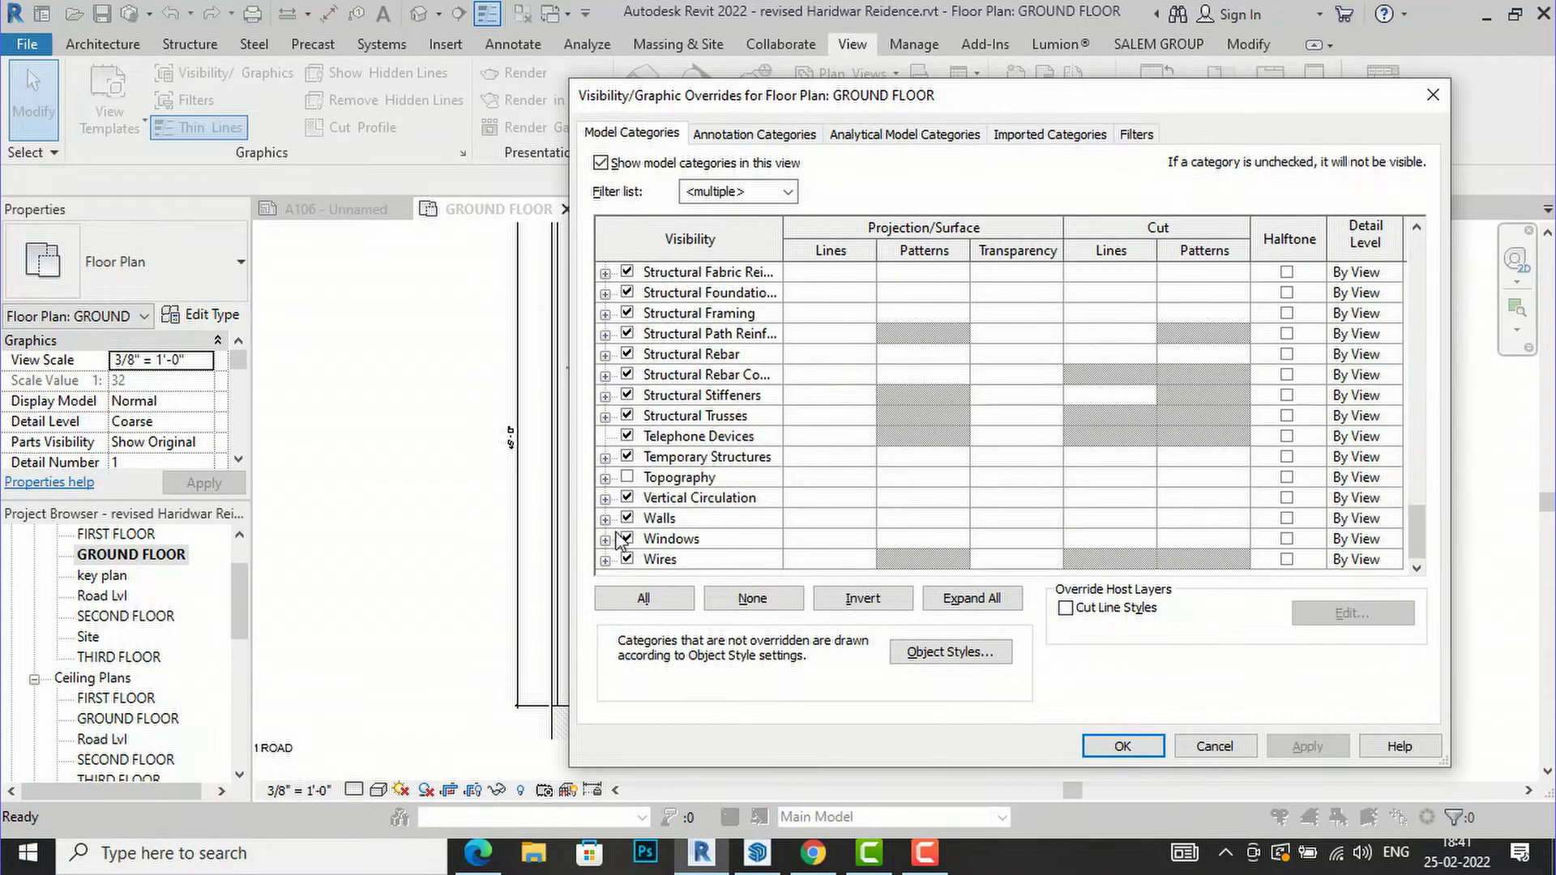
click(1119, 521)
click(1138, 521)
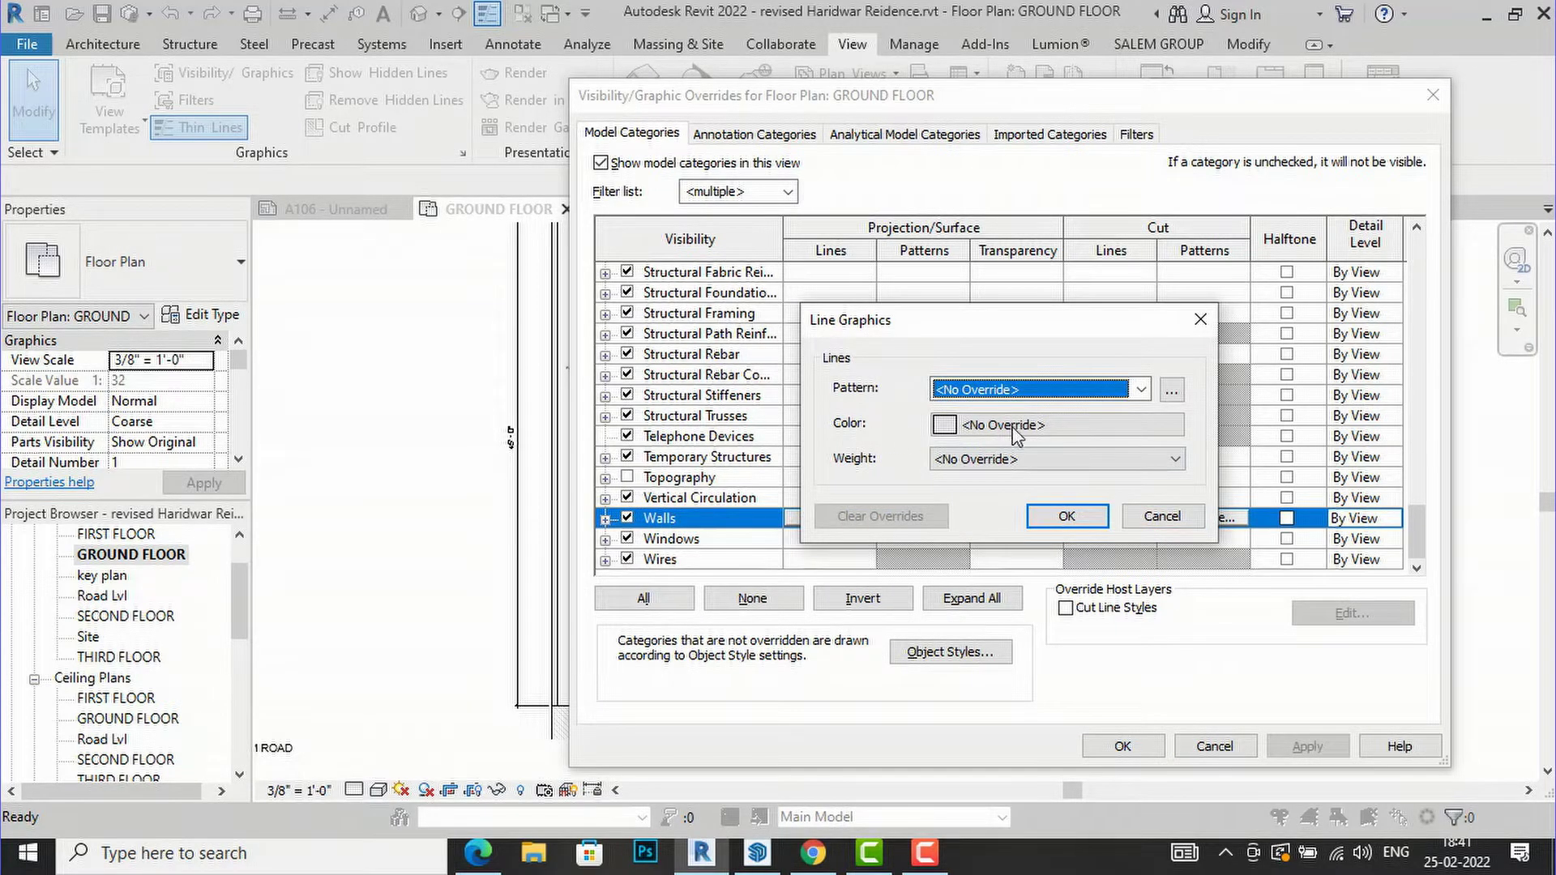
click(1171, 391)
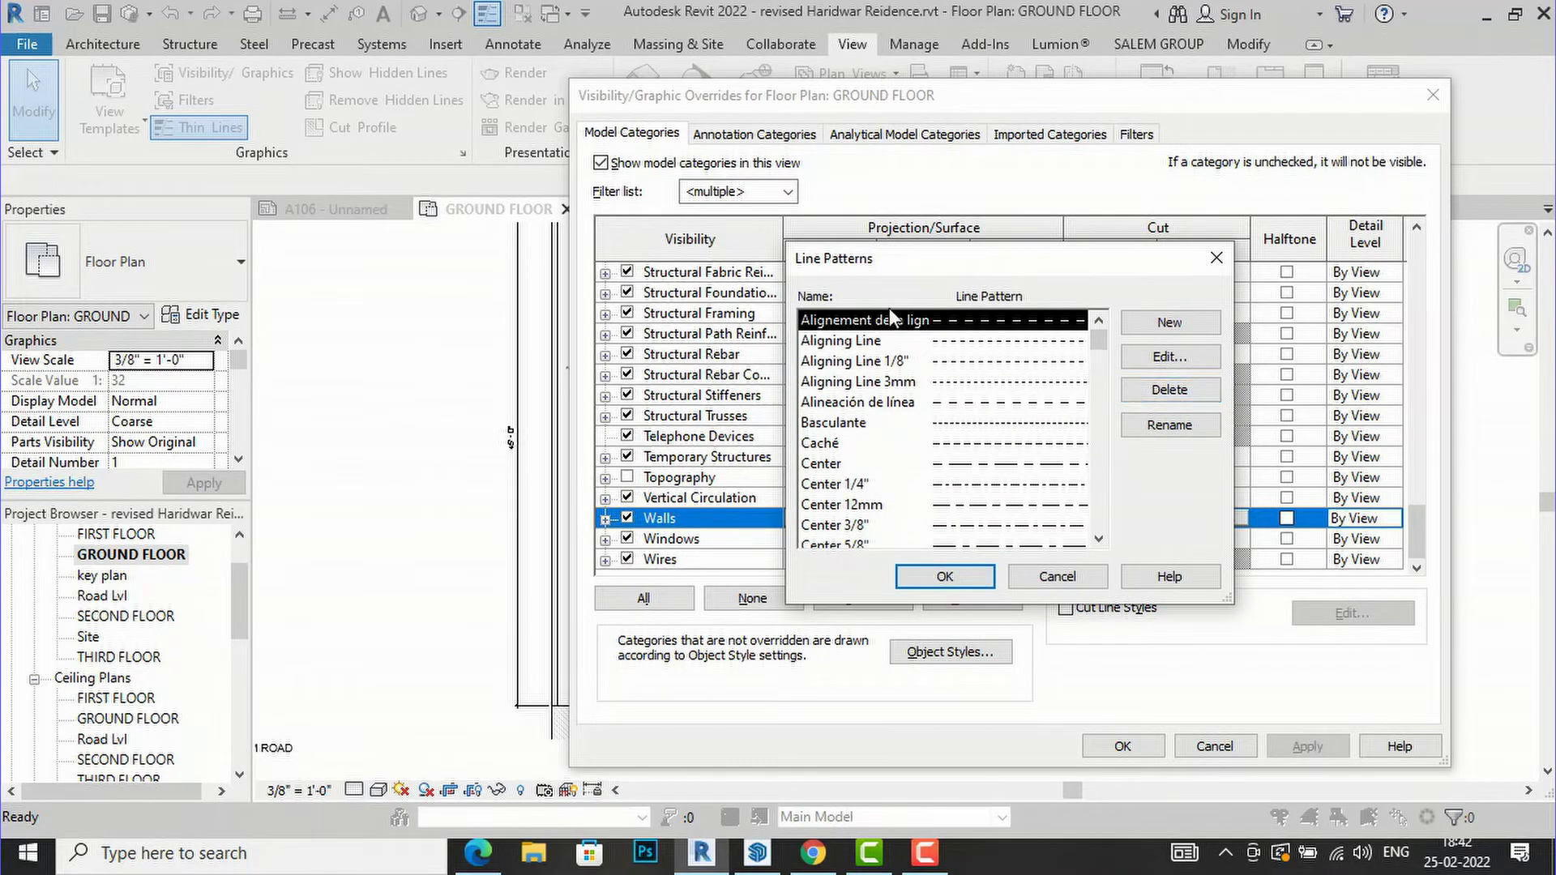
scroll(963, 415, down, 2)
scroll(963, 415, down, 6)
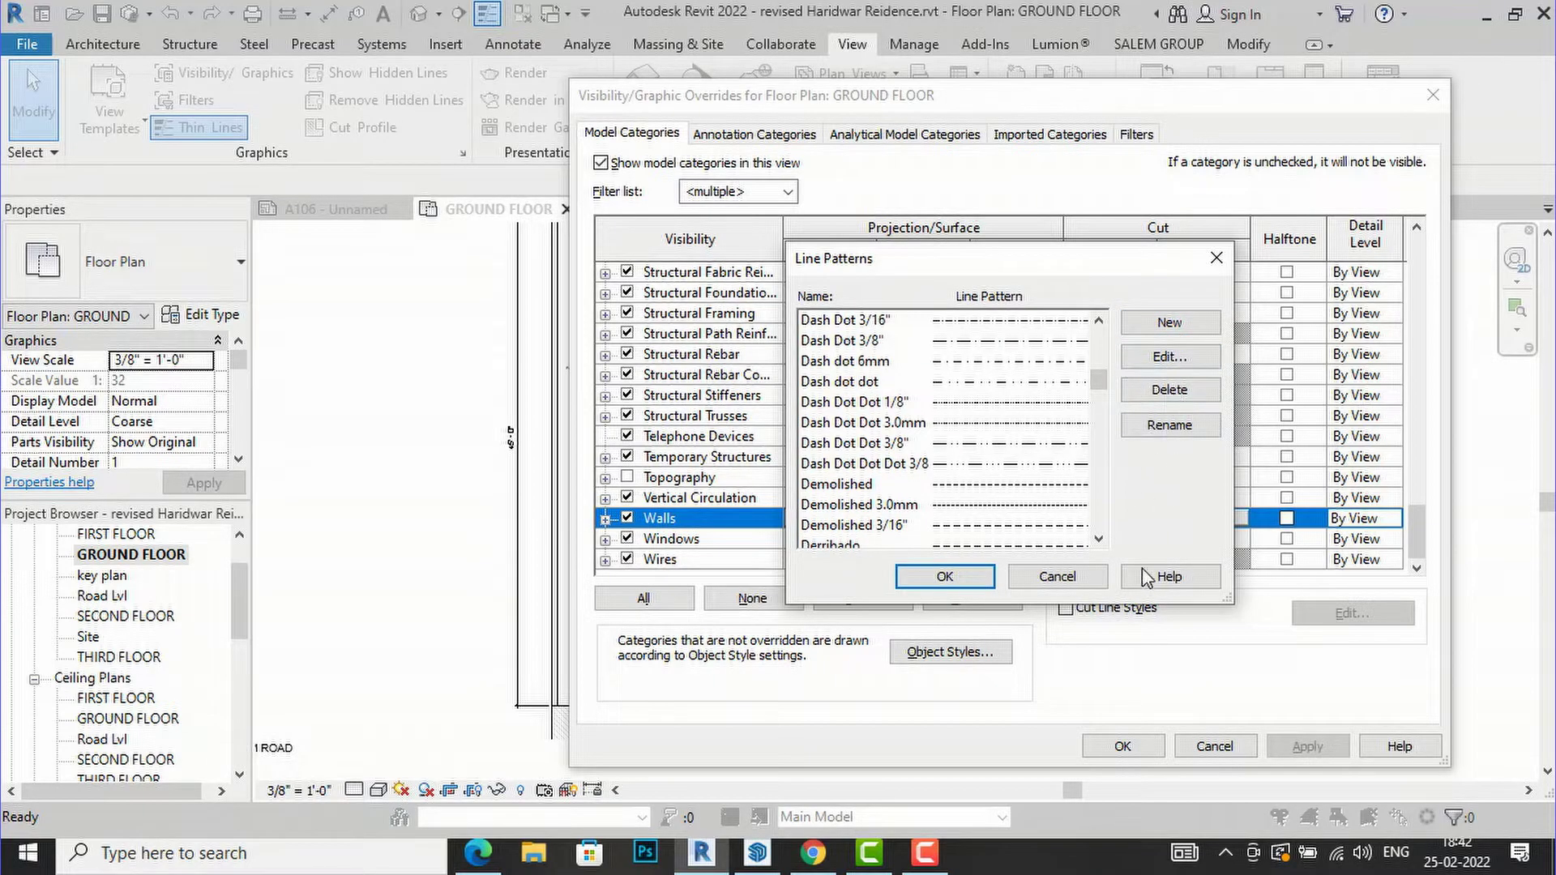
click(945, 578)
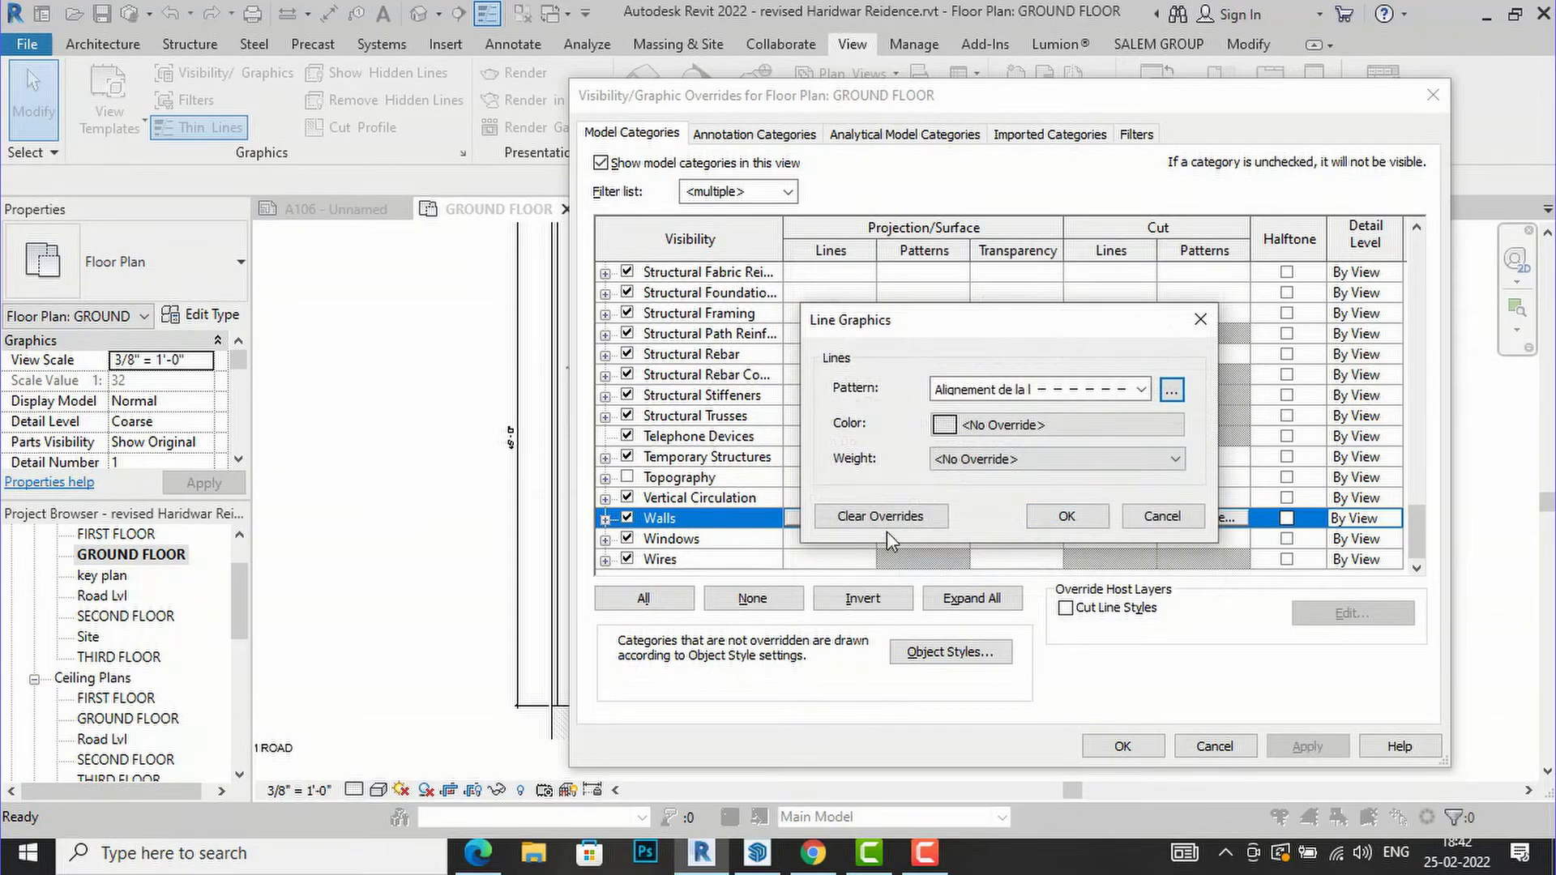
click(1067, 517)
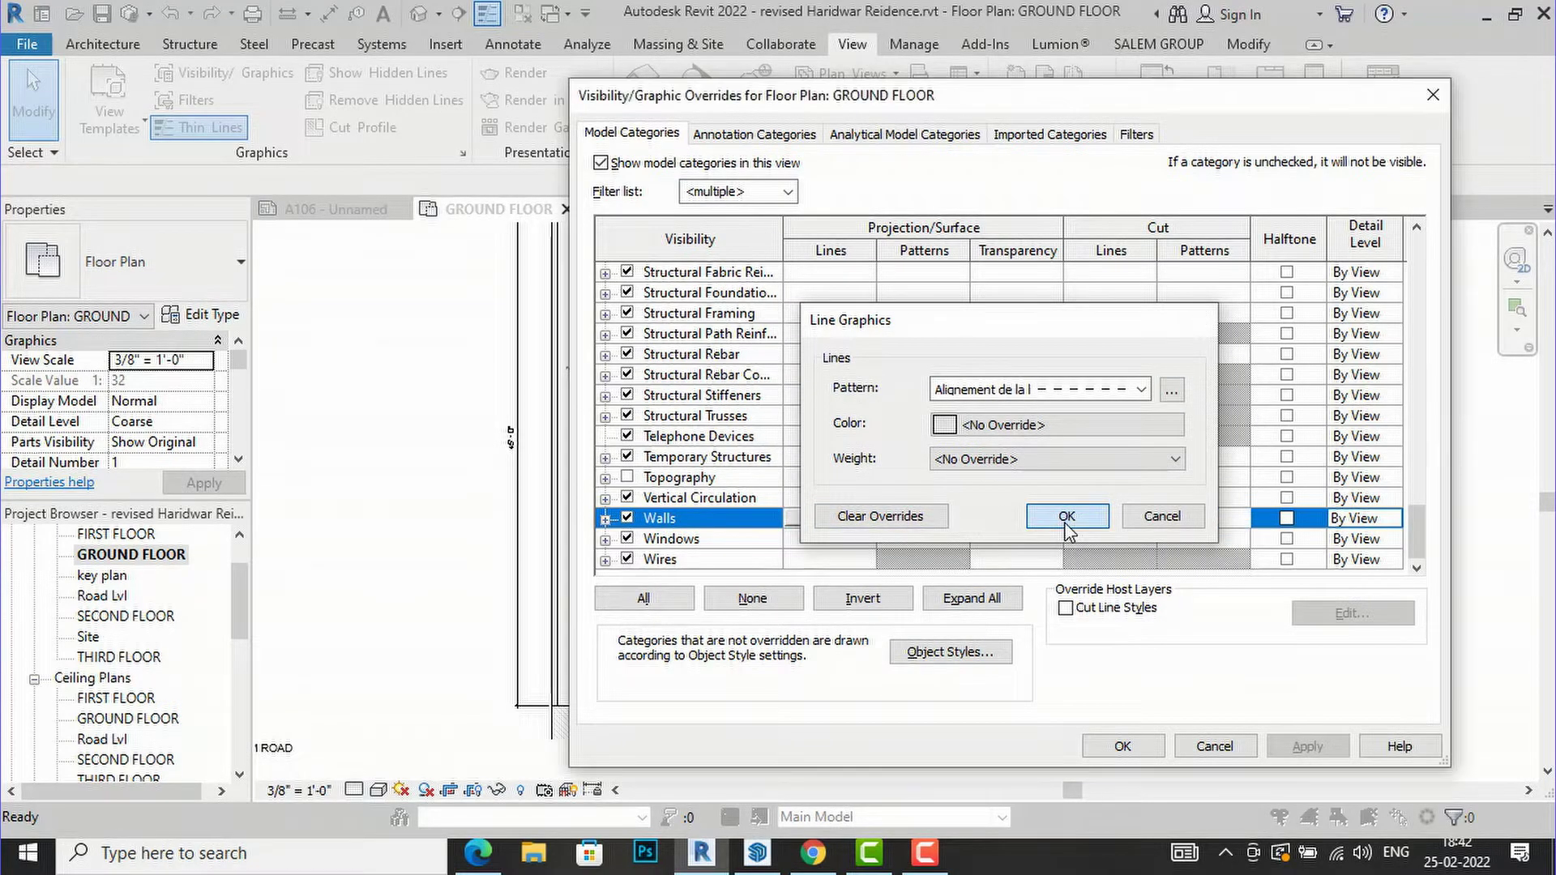
Clear the dashed Walls cut-line override again and apply the change.
click(1146, 525)
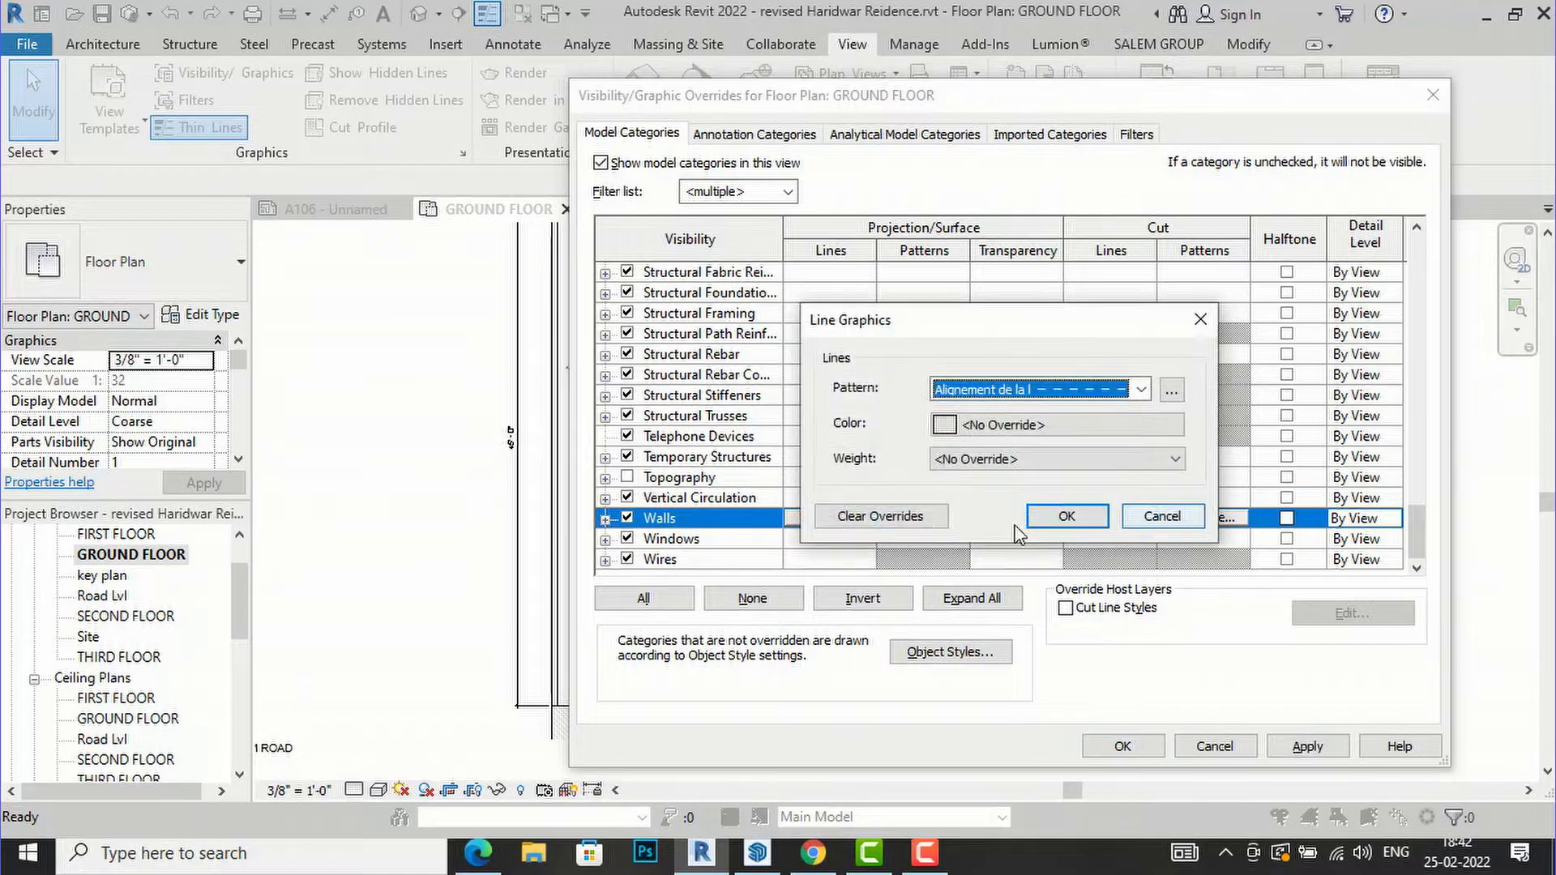
click(884, 516)
click(1066, 512)
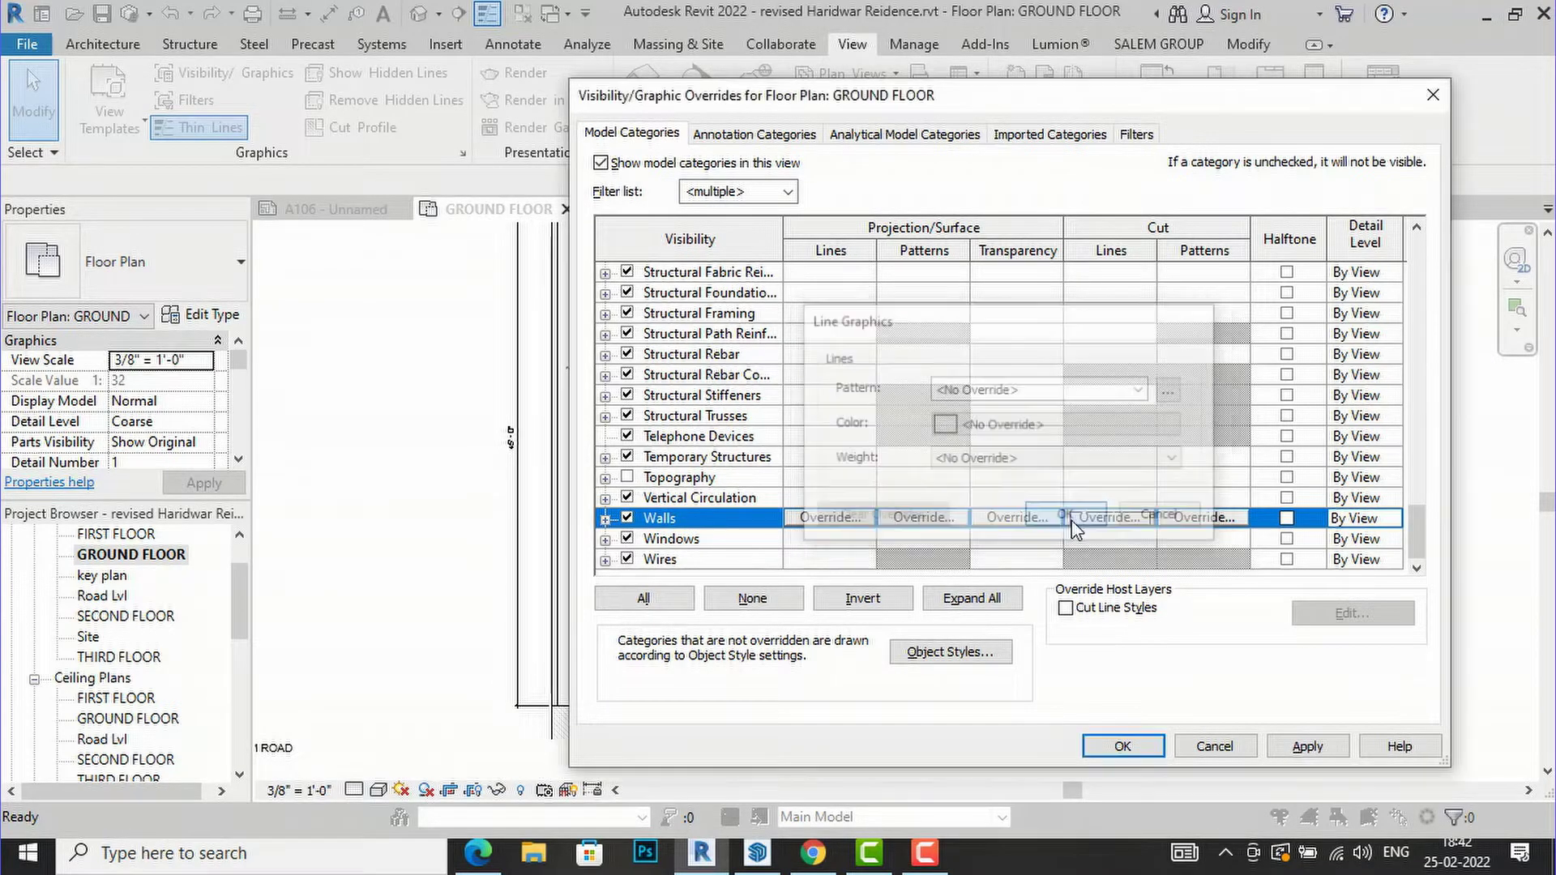
click(1284, 748)
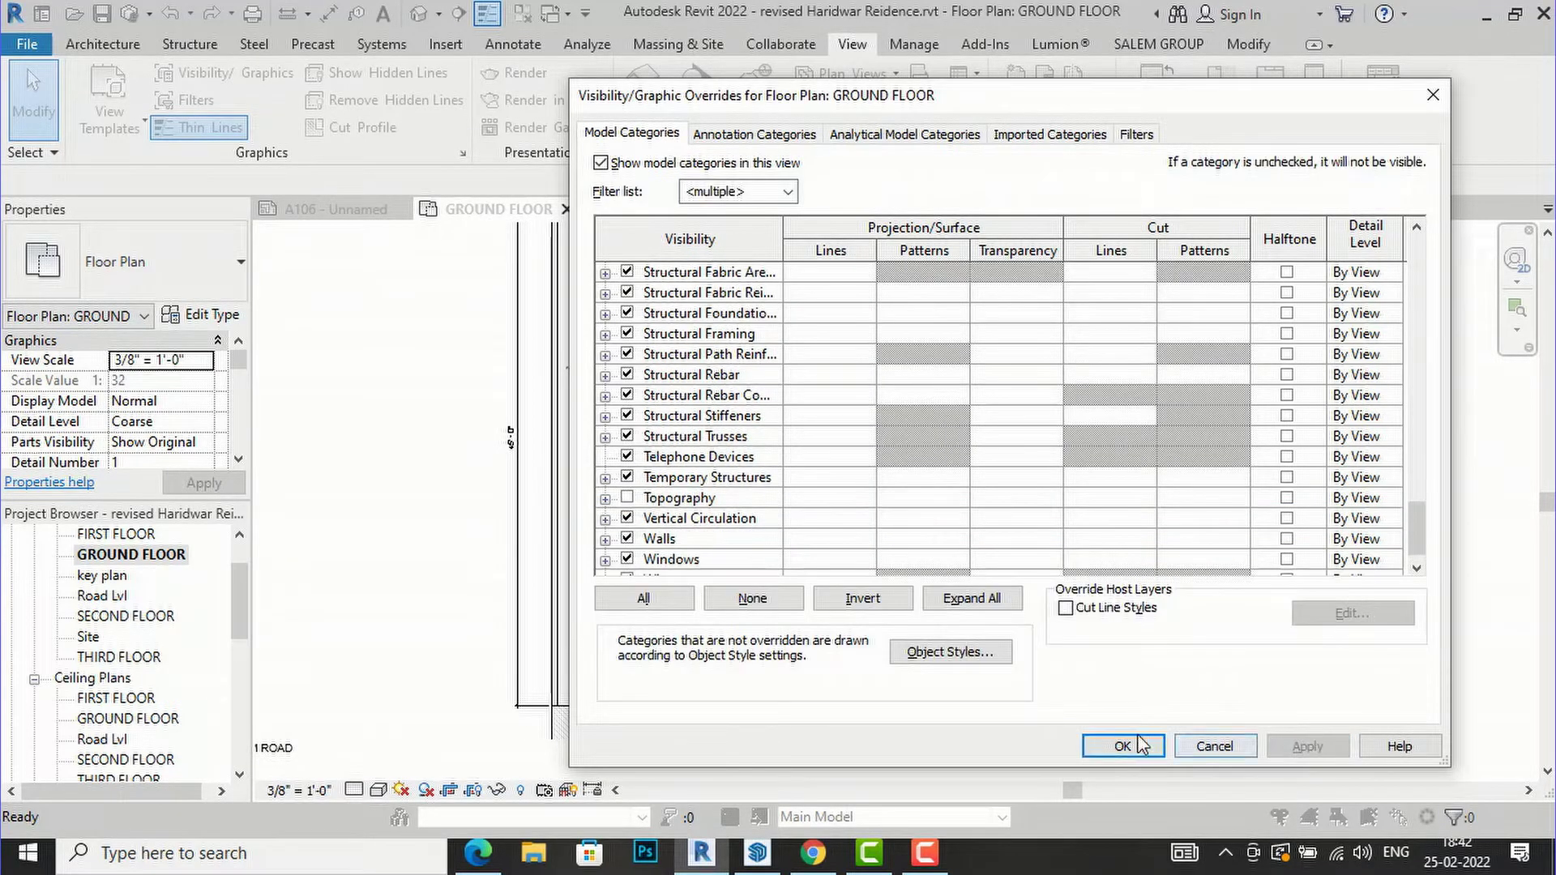
Set the Walls cut pattern foreground to <Solid fill> so cut walls show solid black.
scroll(938, 549, down, 1)
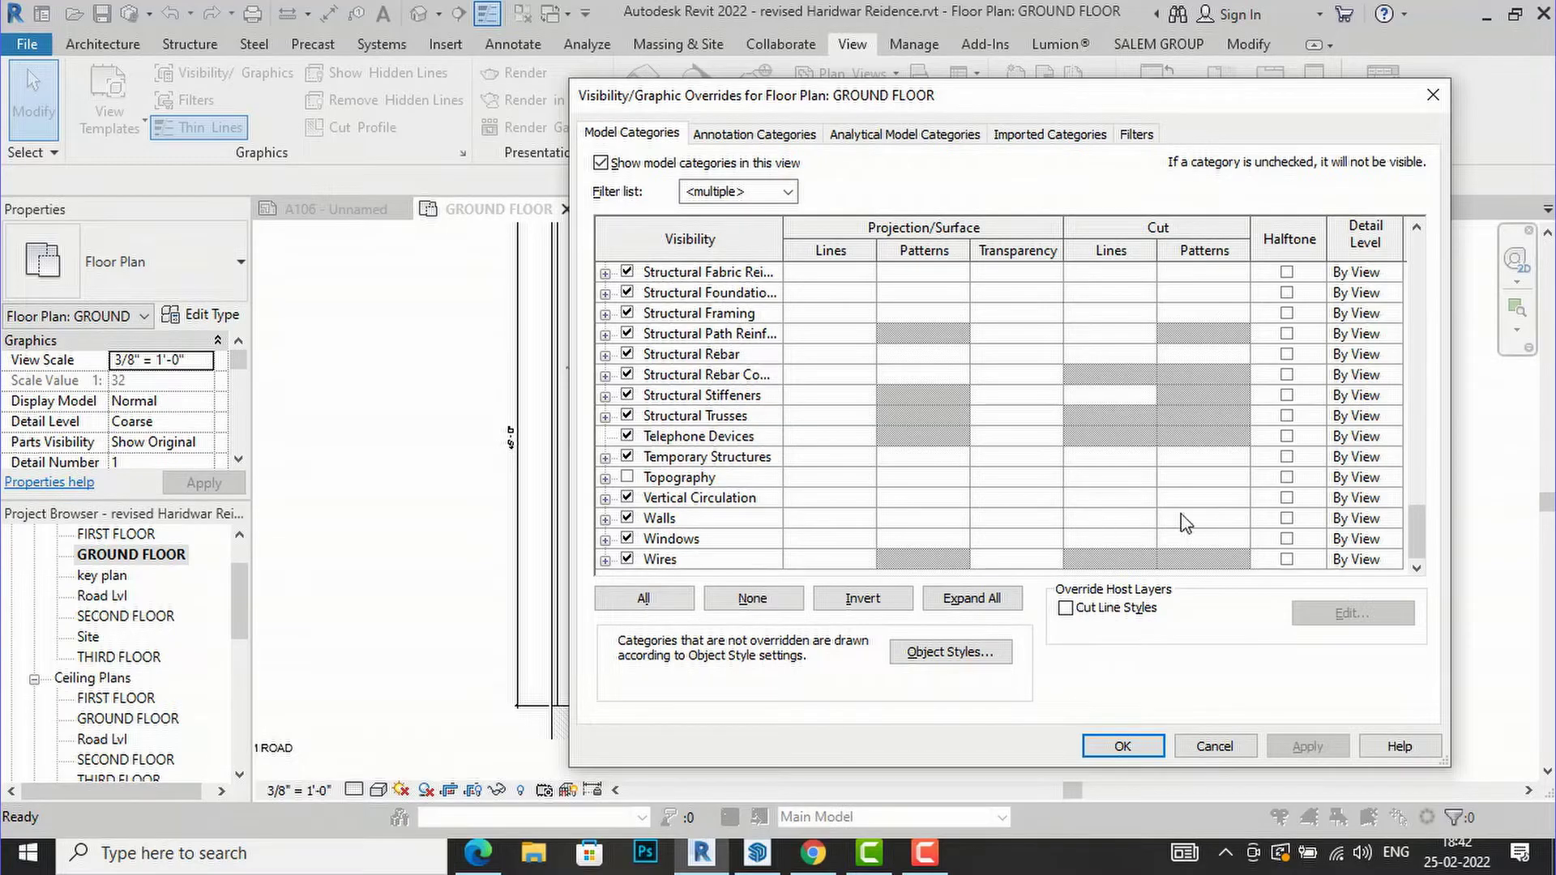
click(1234, 523)
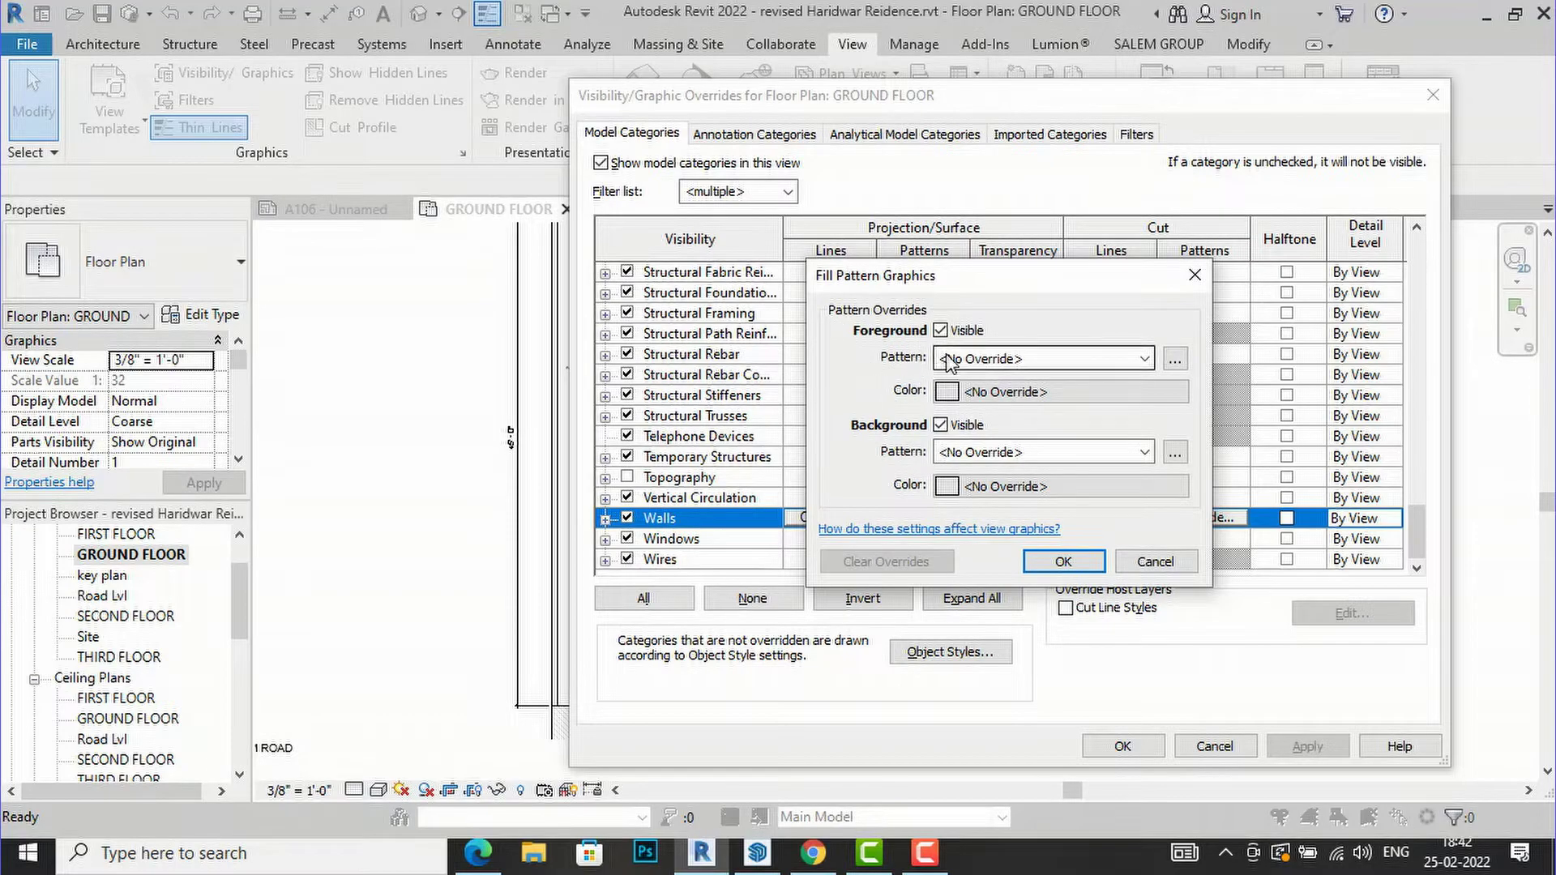
click(1144, 360)
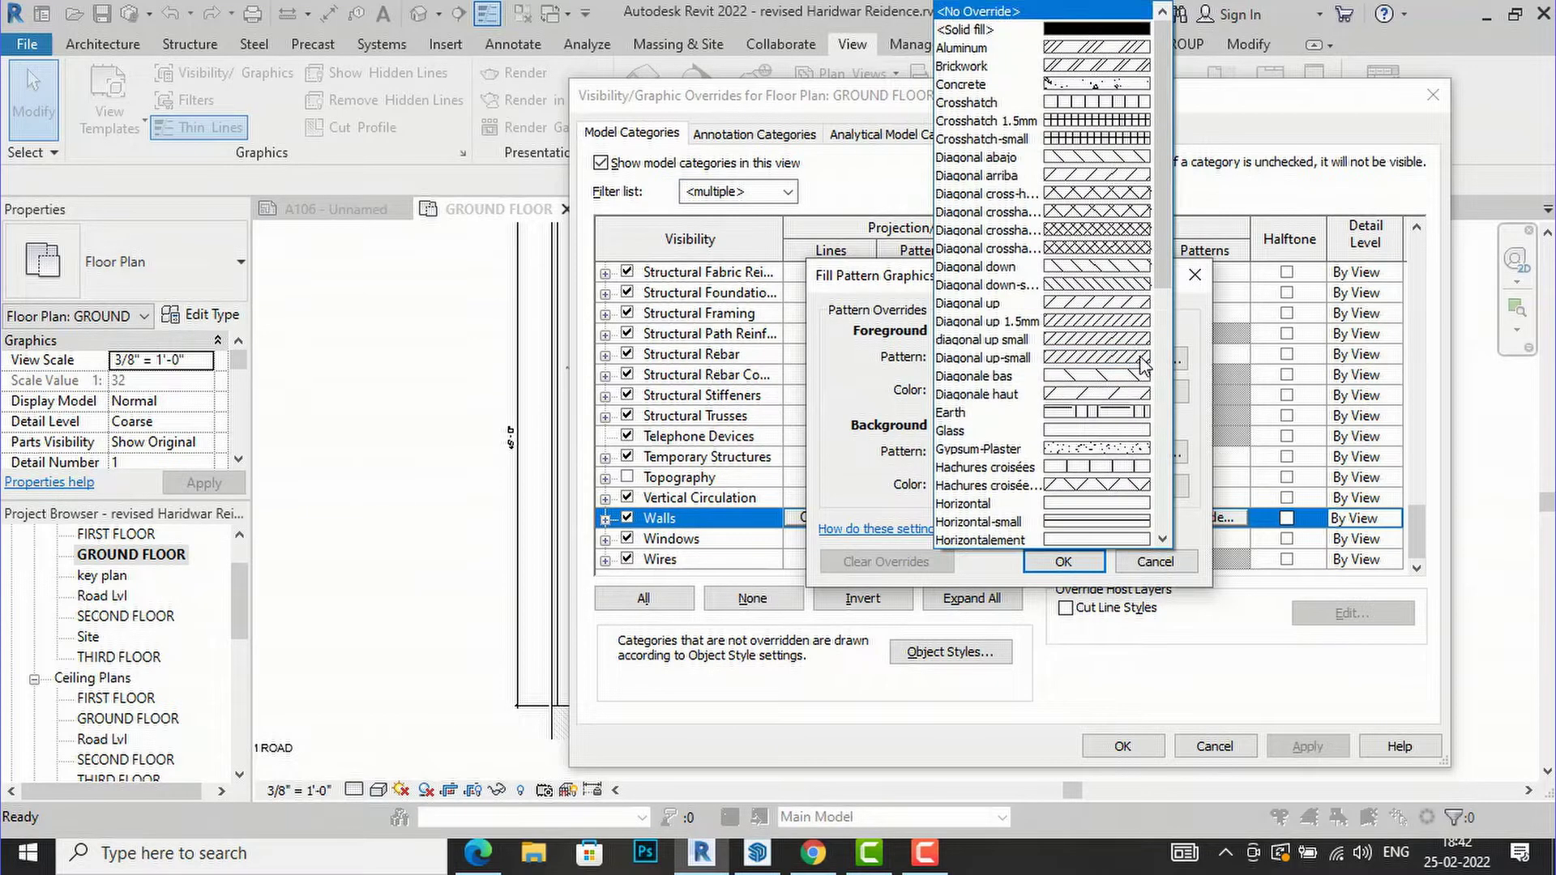
click(991, 34)
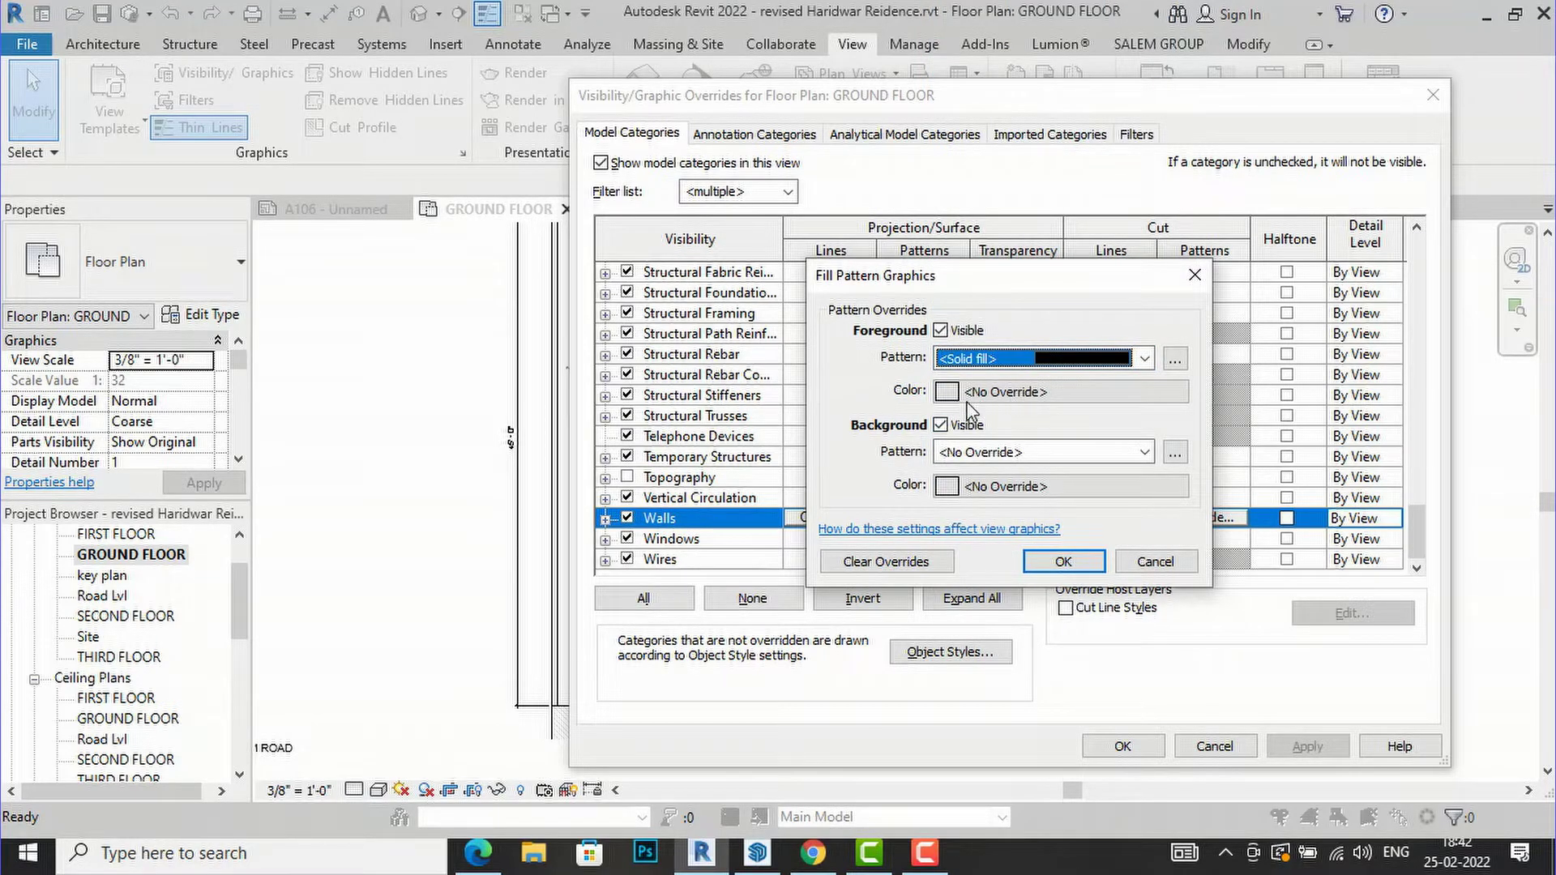
click(1062, 561)
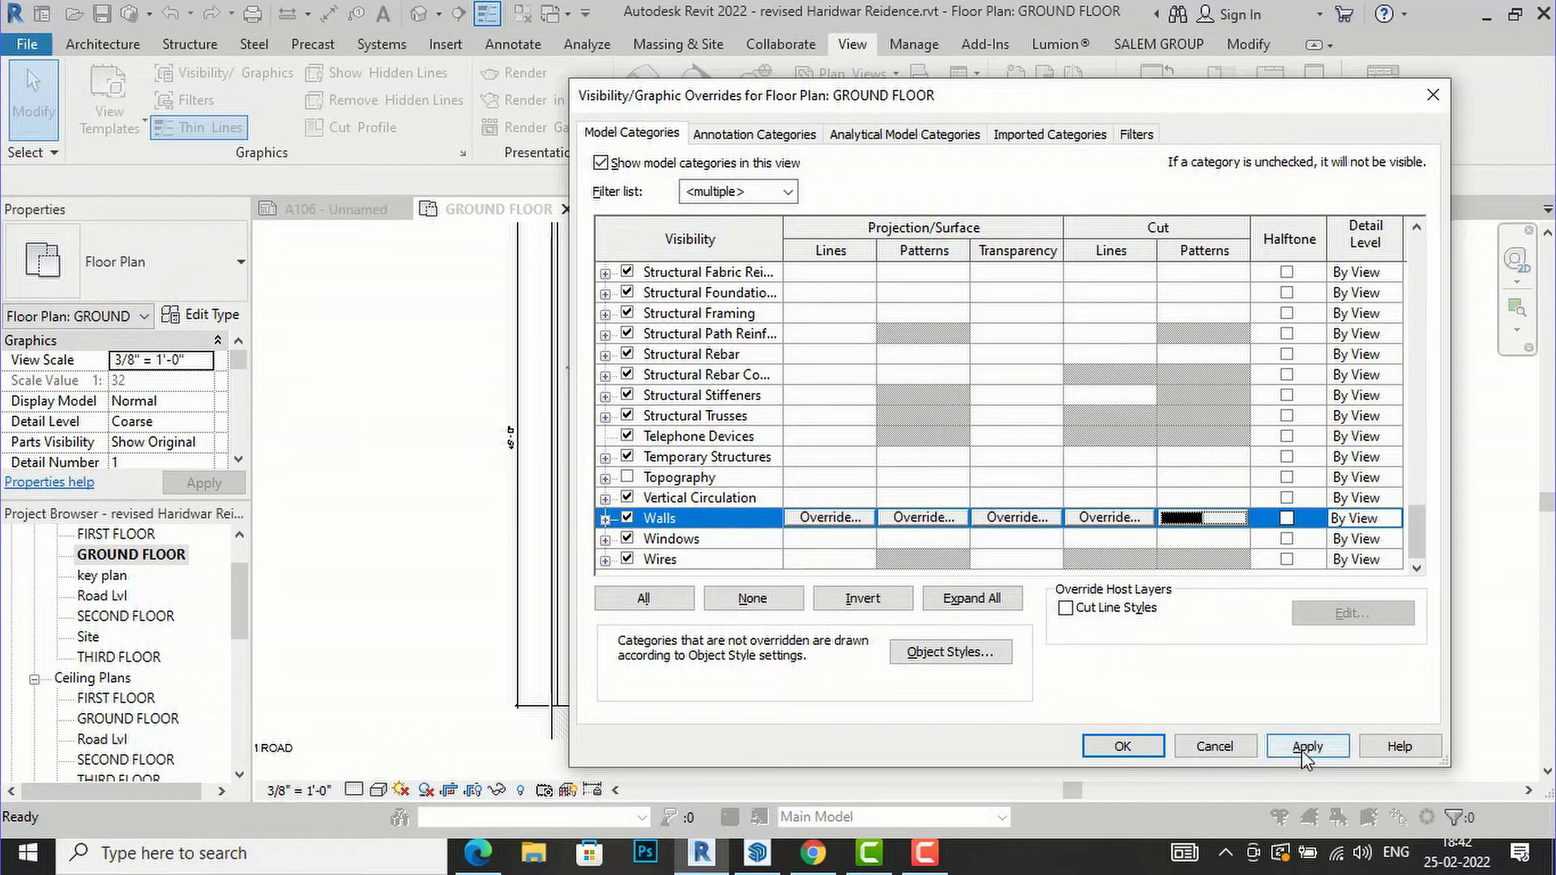
click(1305, 750)
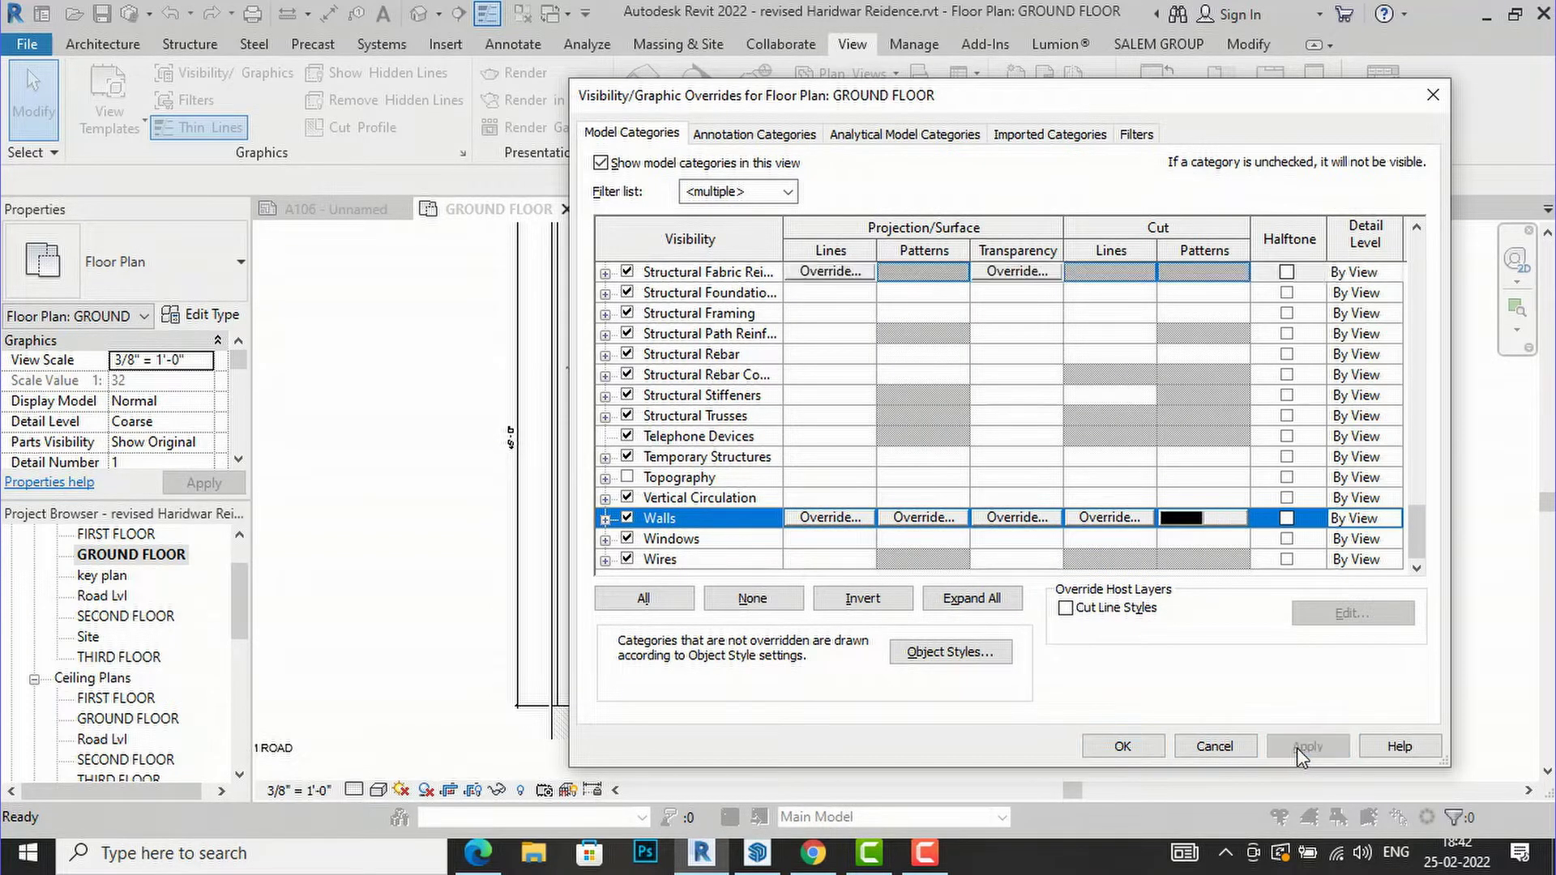
click(1123, 747)
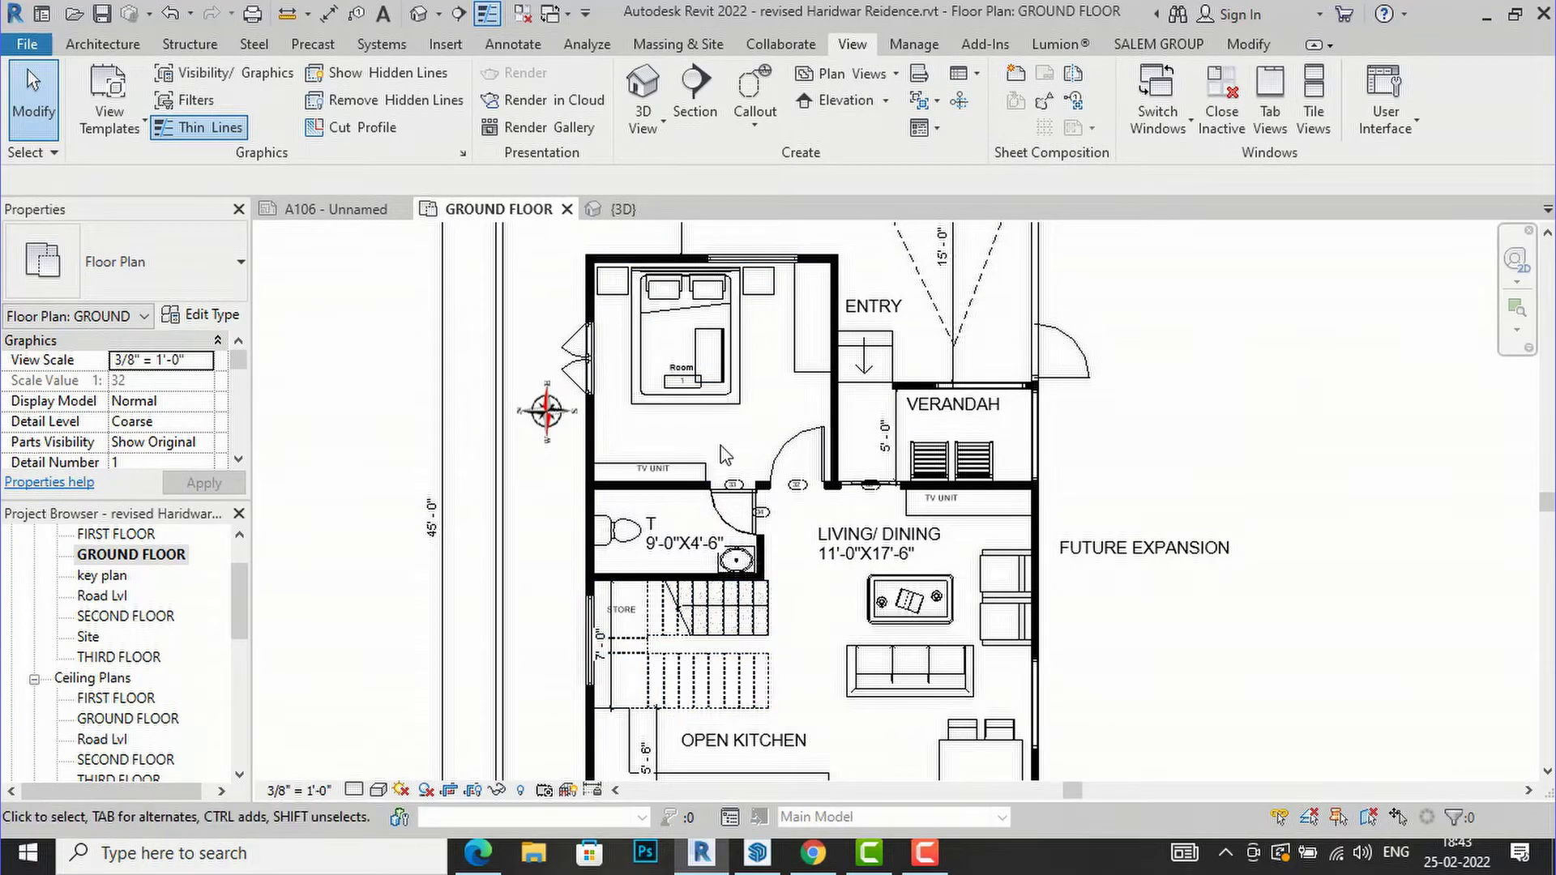
scroll(724, 454, down, 1)
scroll(910, 486, up, 1)
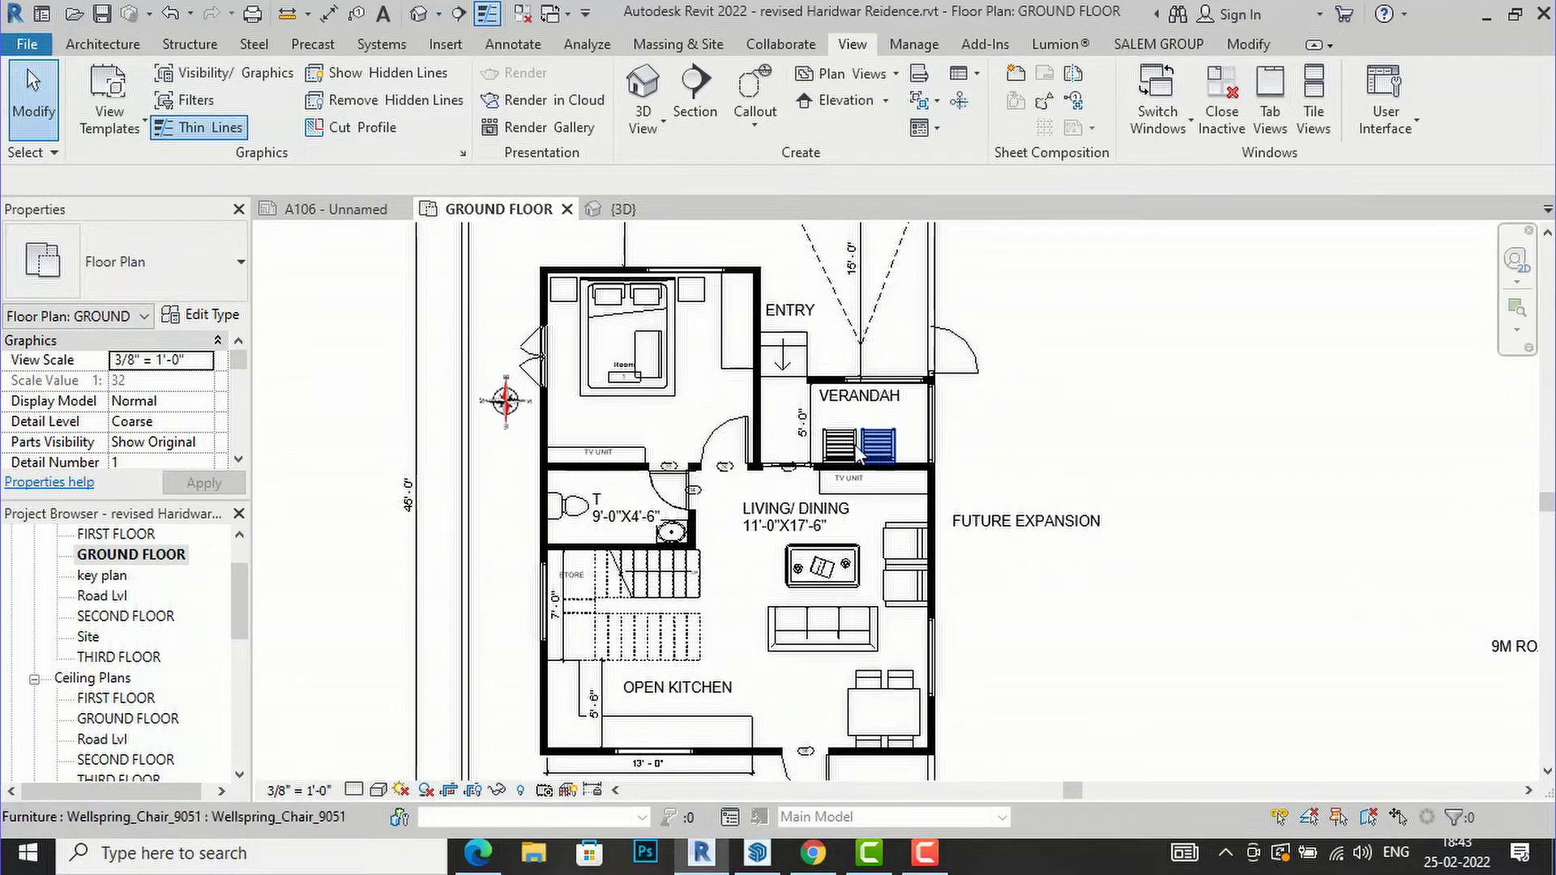
scroll(624, 510, down, 1)
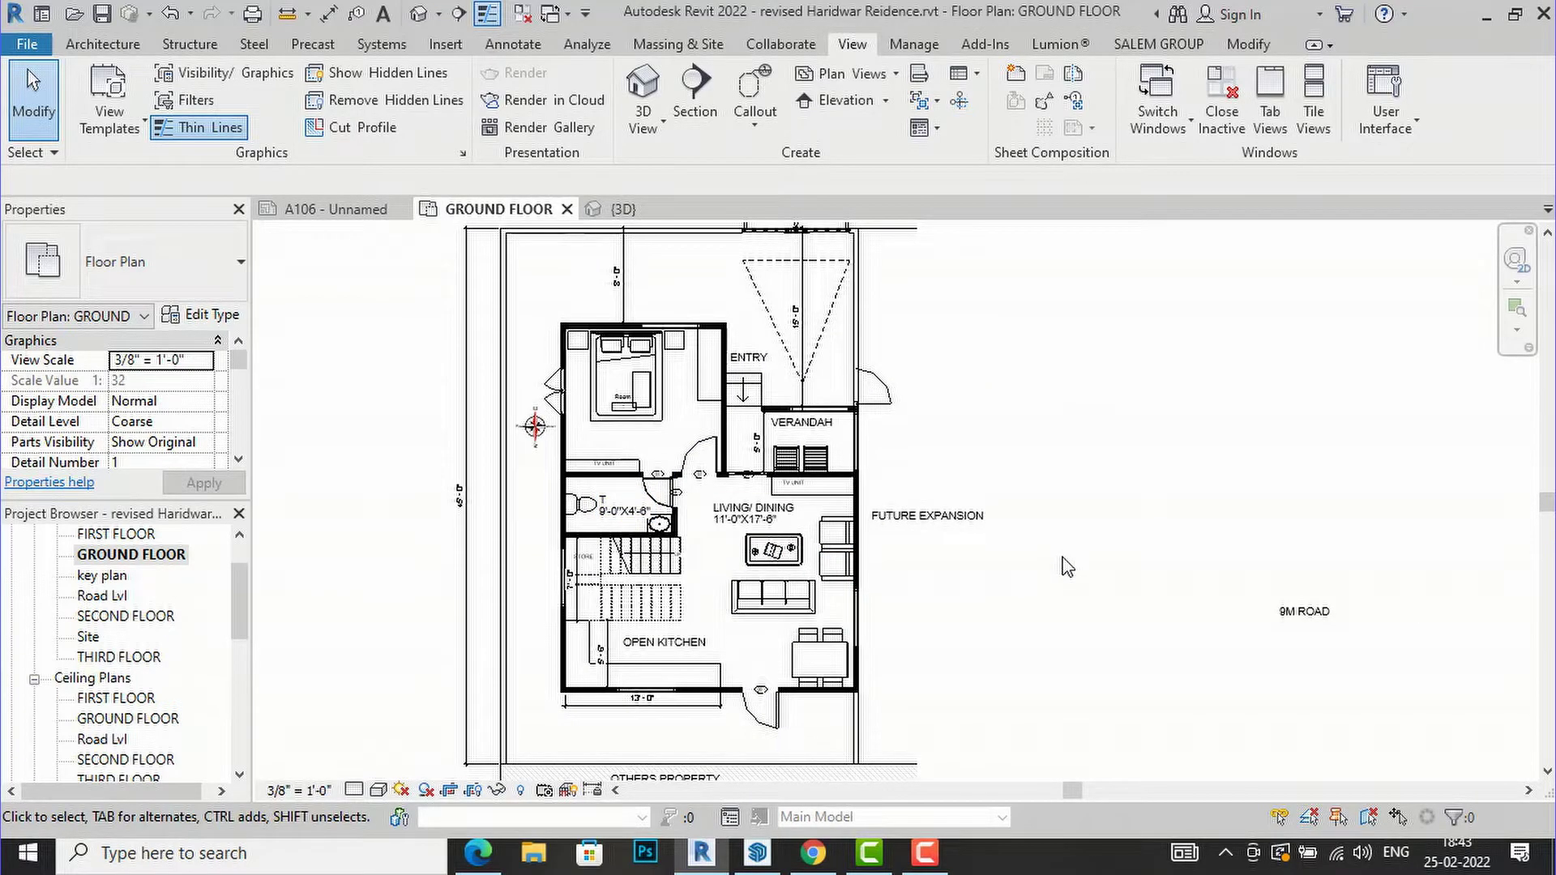
Open the Walls cut pattern override settings in the GROUND FLOOR Visibility/Graphic Overrides.
key(v)
key(g)
scroll(1165, 511, down, 2)
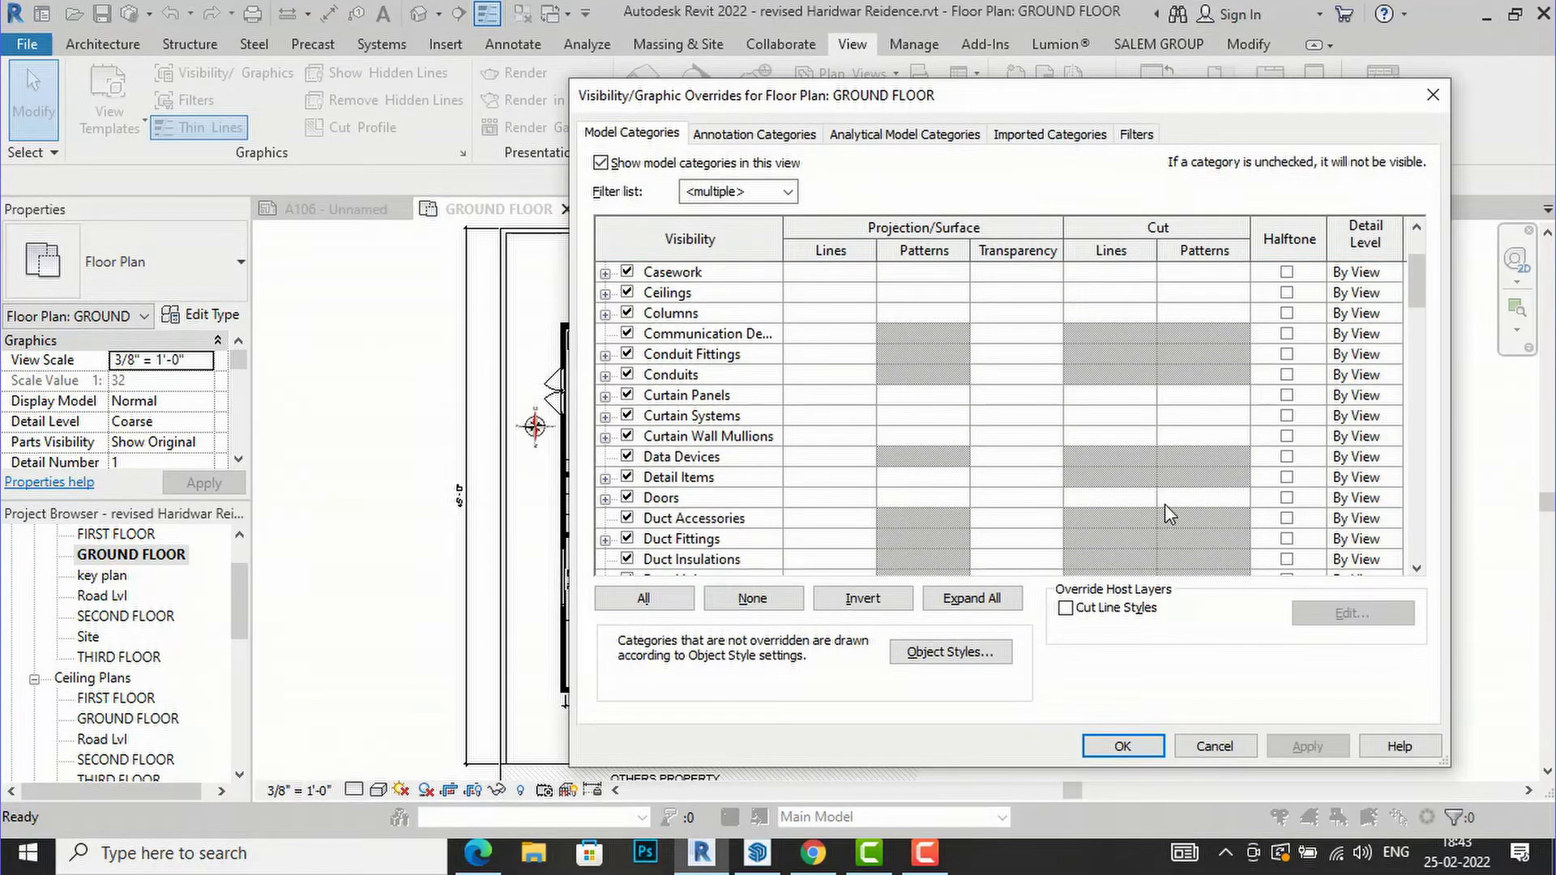
scroll(1165, 504, down, 4)
drag(1412, 312, 1412, 538)
click(1178, 523)
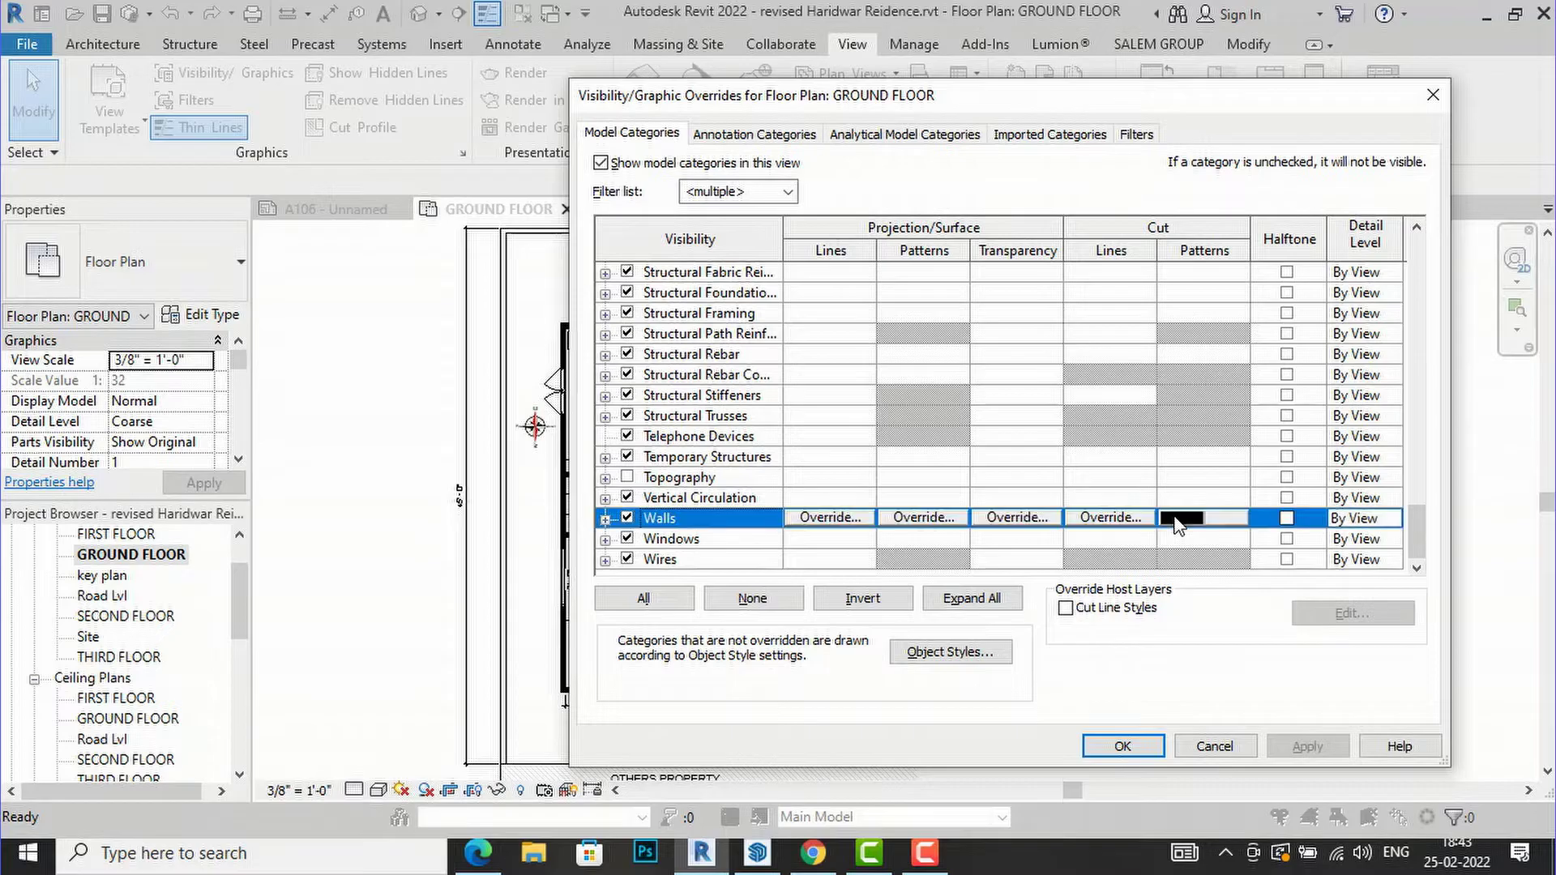
click(1178, 521)
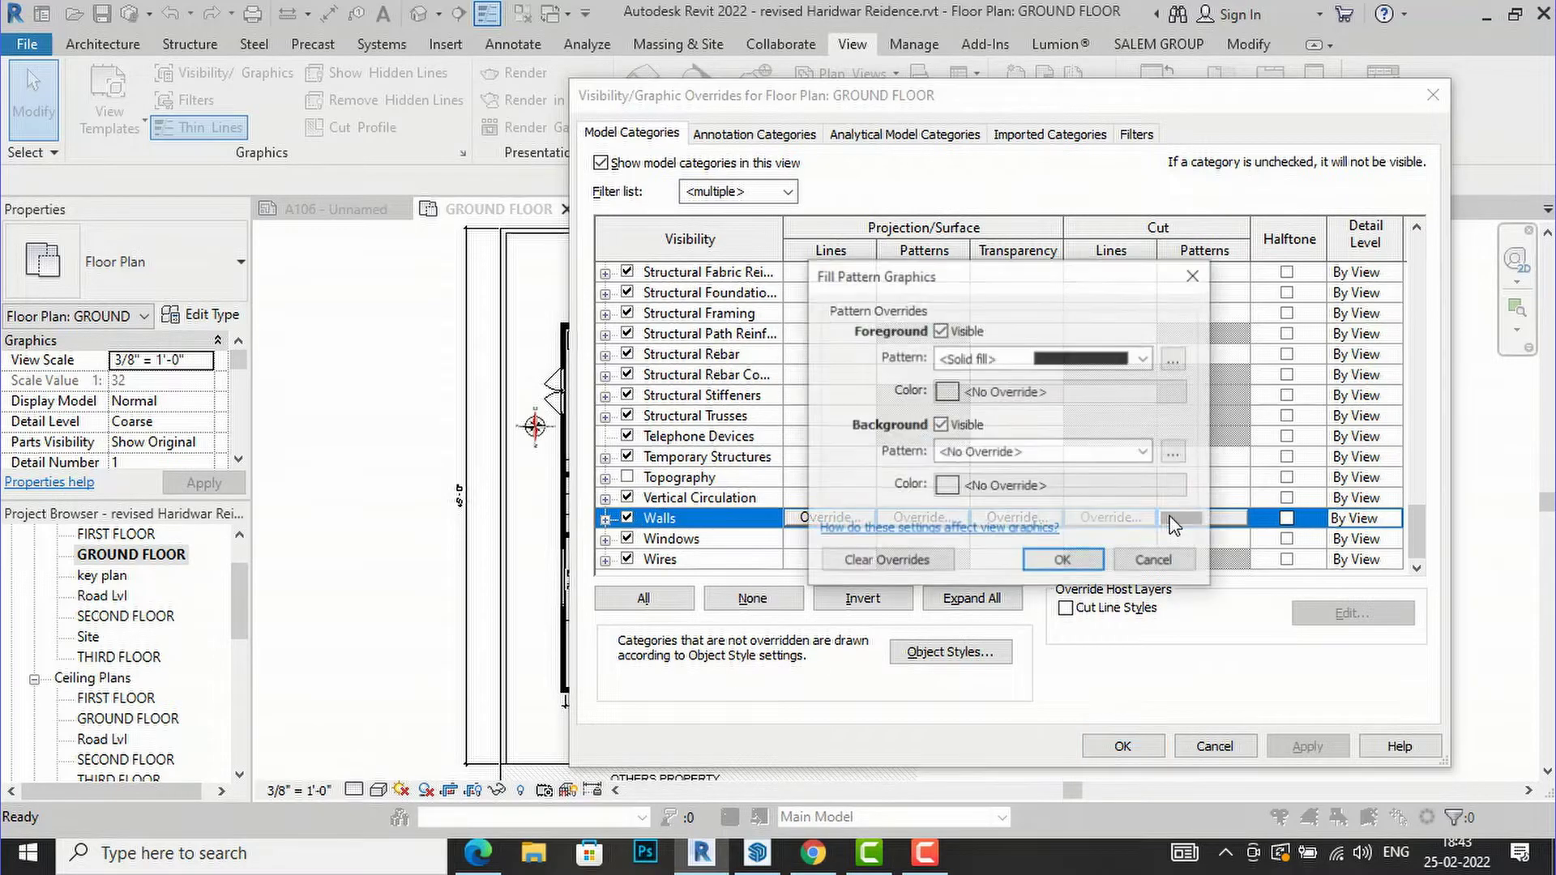
Set the Walls foreground cut pattern to Brickwork in Red and apply it.
click(1144, 359)
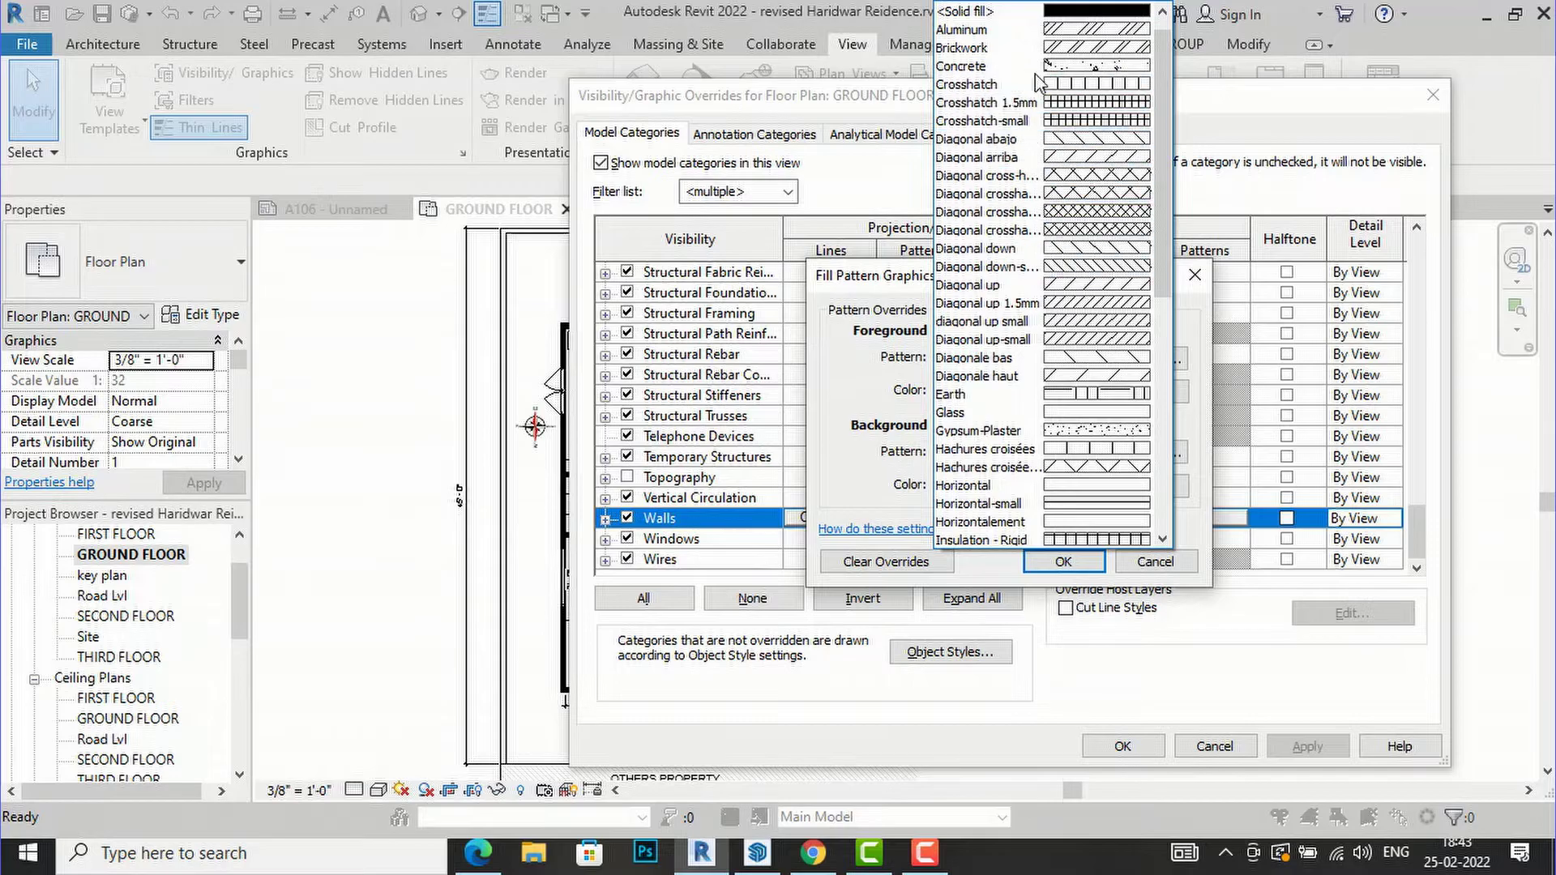
click(1068, 50)
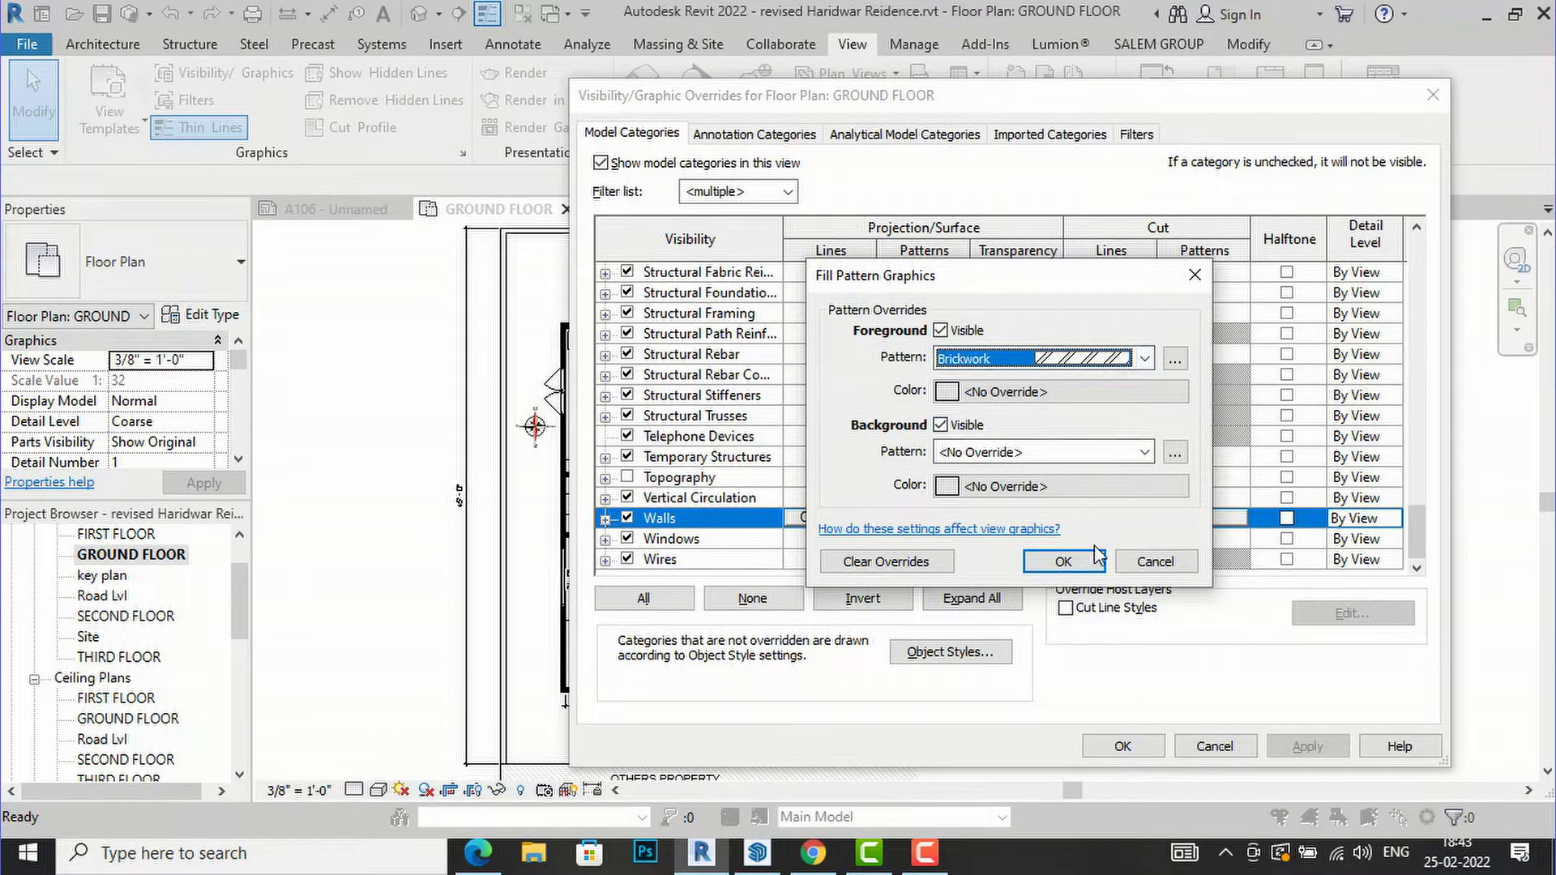
click(1090, 392)
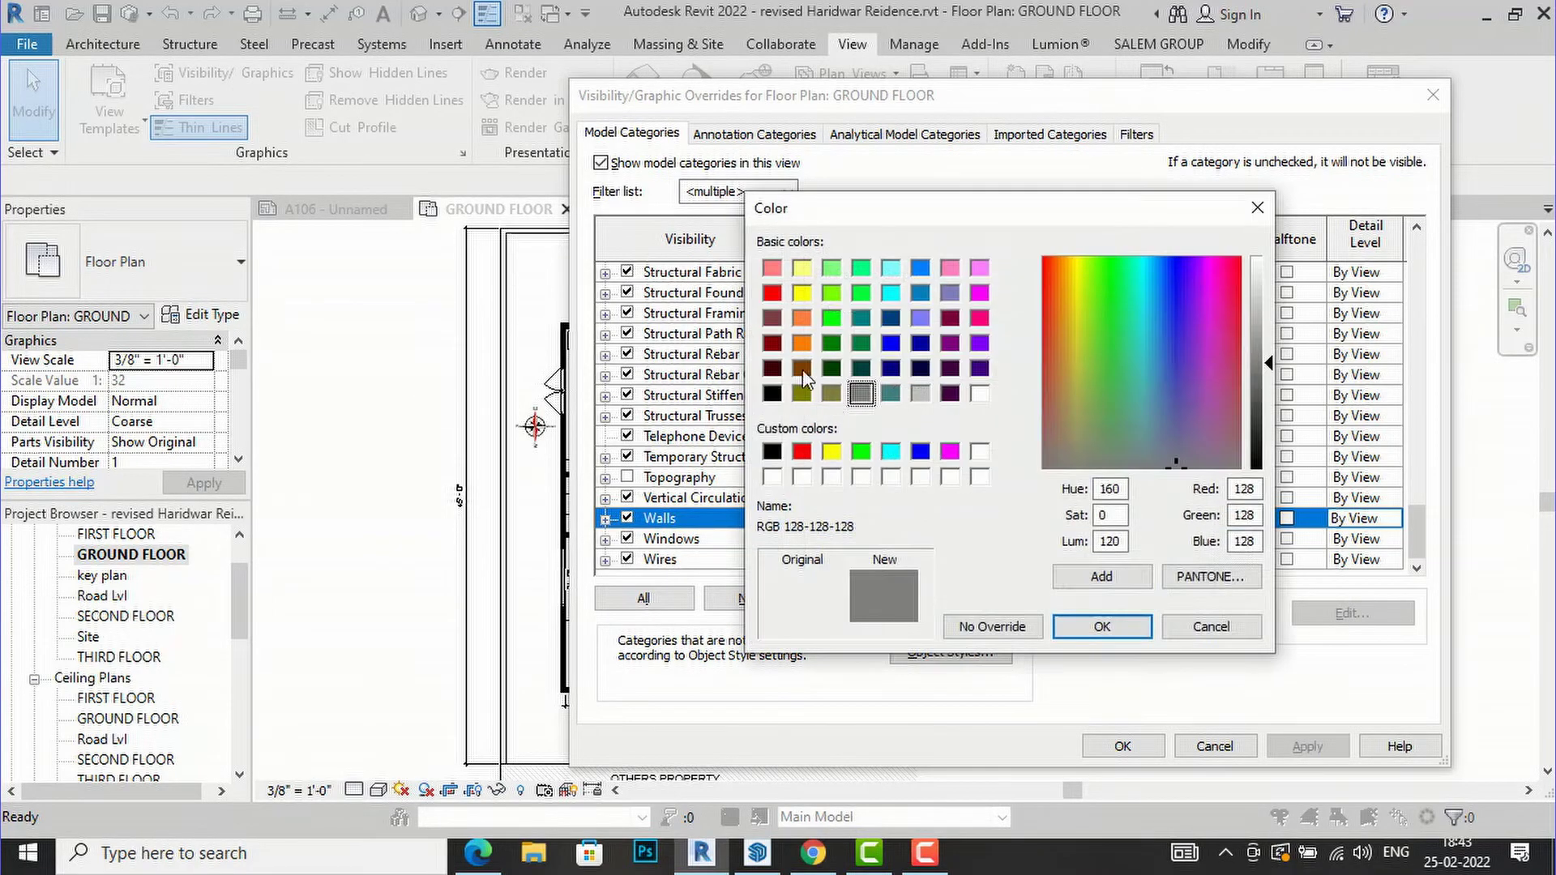
click(801, 452)
click(1076, 626)
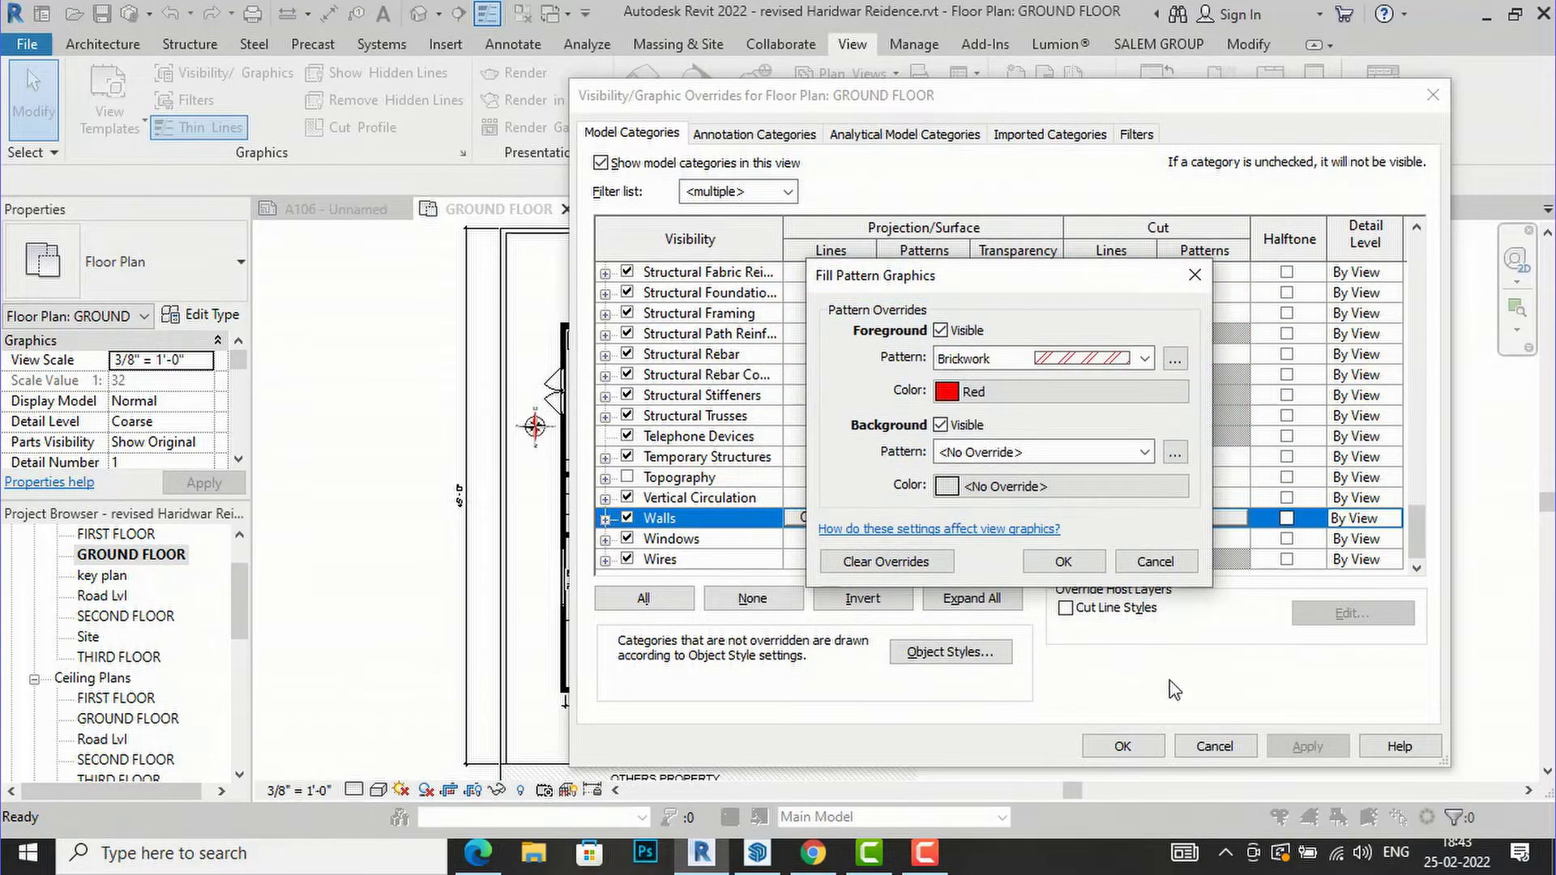
click(1062, 562)
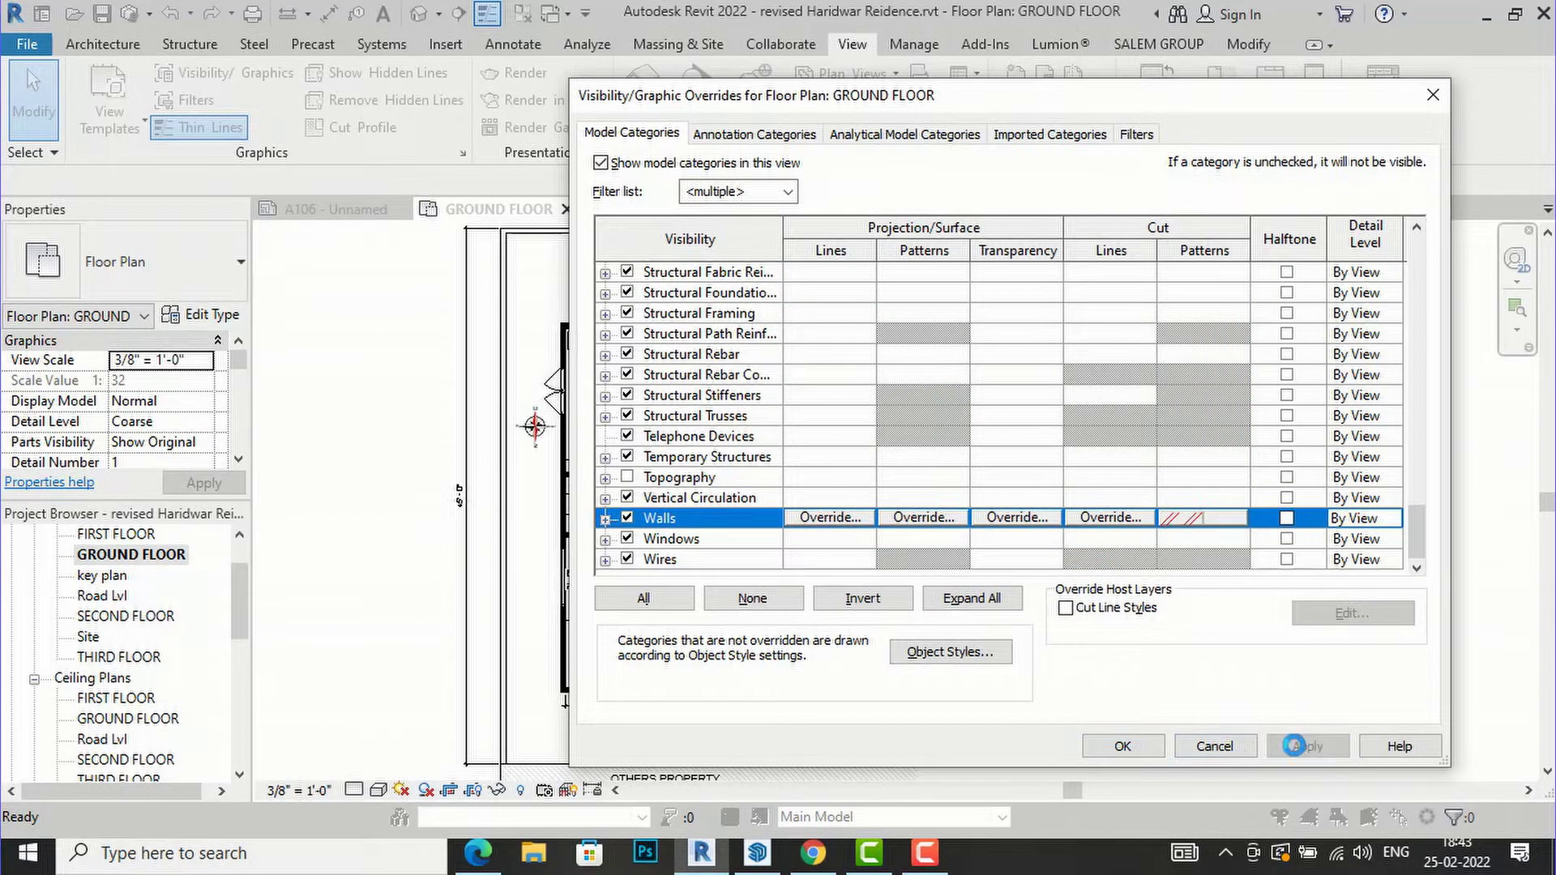
click(1308, 746)
click(1122, 746)
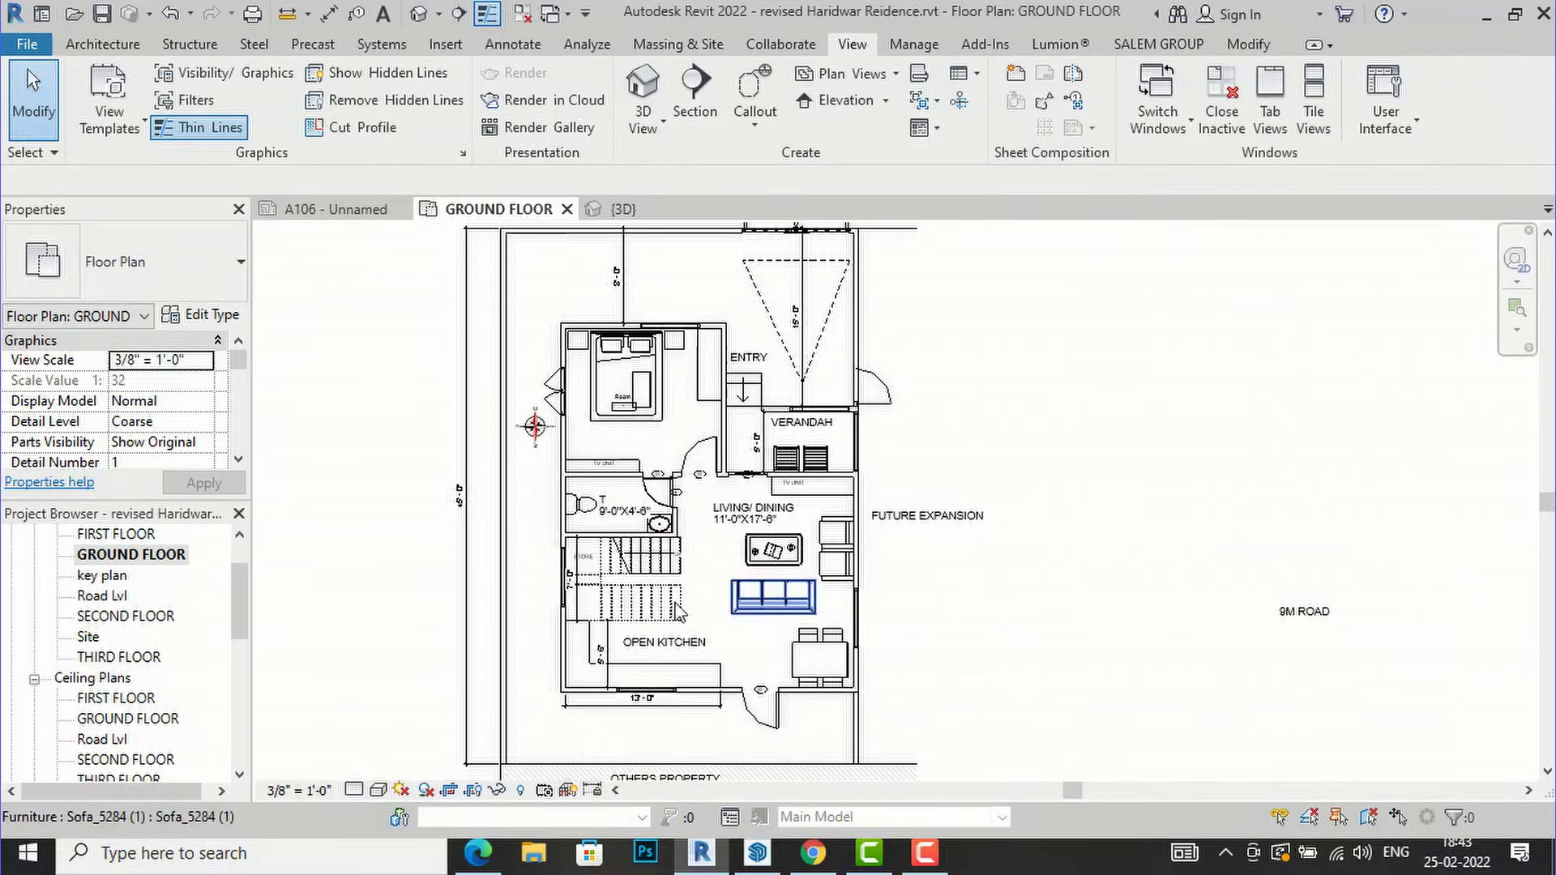
Zoom in to inspect the red Brickwork hatching on the walls, then zoom back out.
scroll(535, 414, up, 3)
scroll(565, 438, up, 4)
scroll(595, 427, down, 6)
scroll(594, 427, down, 2)
scroll(583, 433, up, 5)
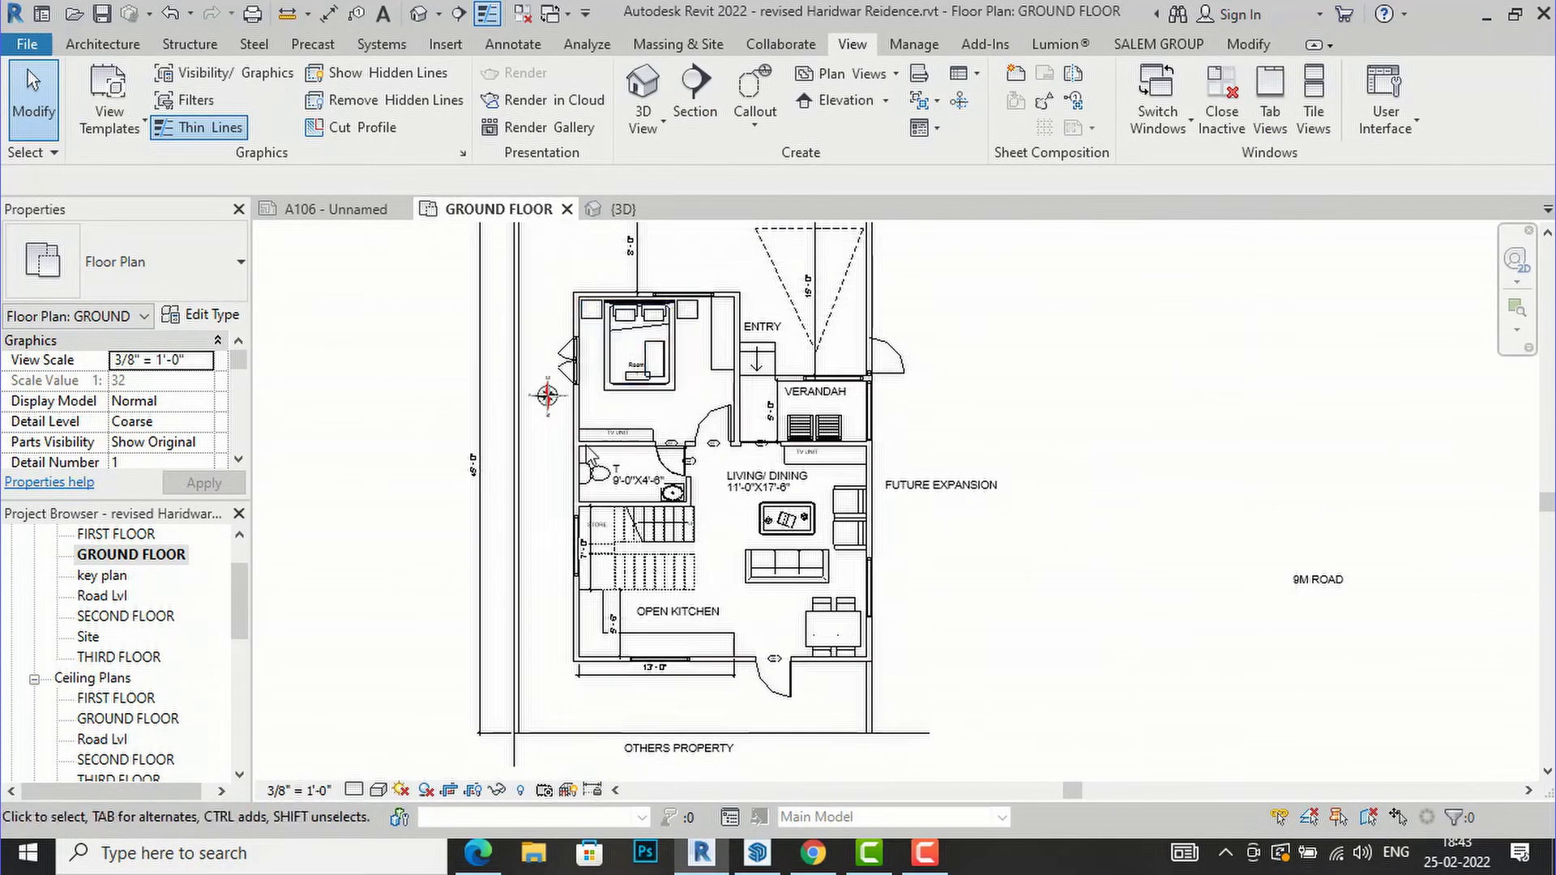
scroll(579, 437, up, 5)
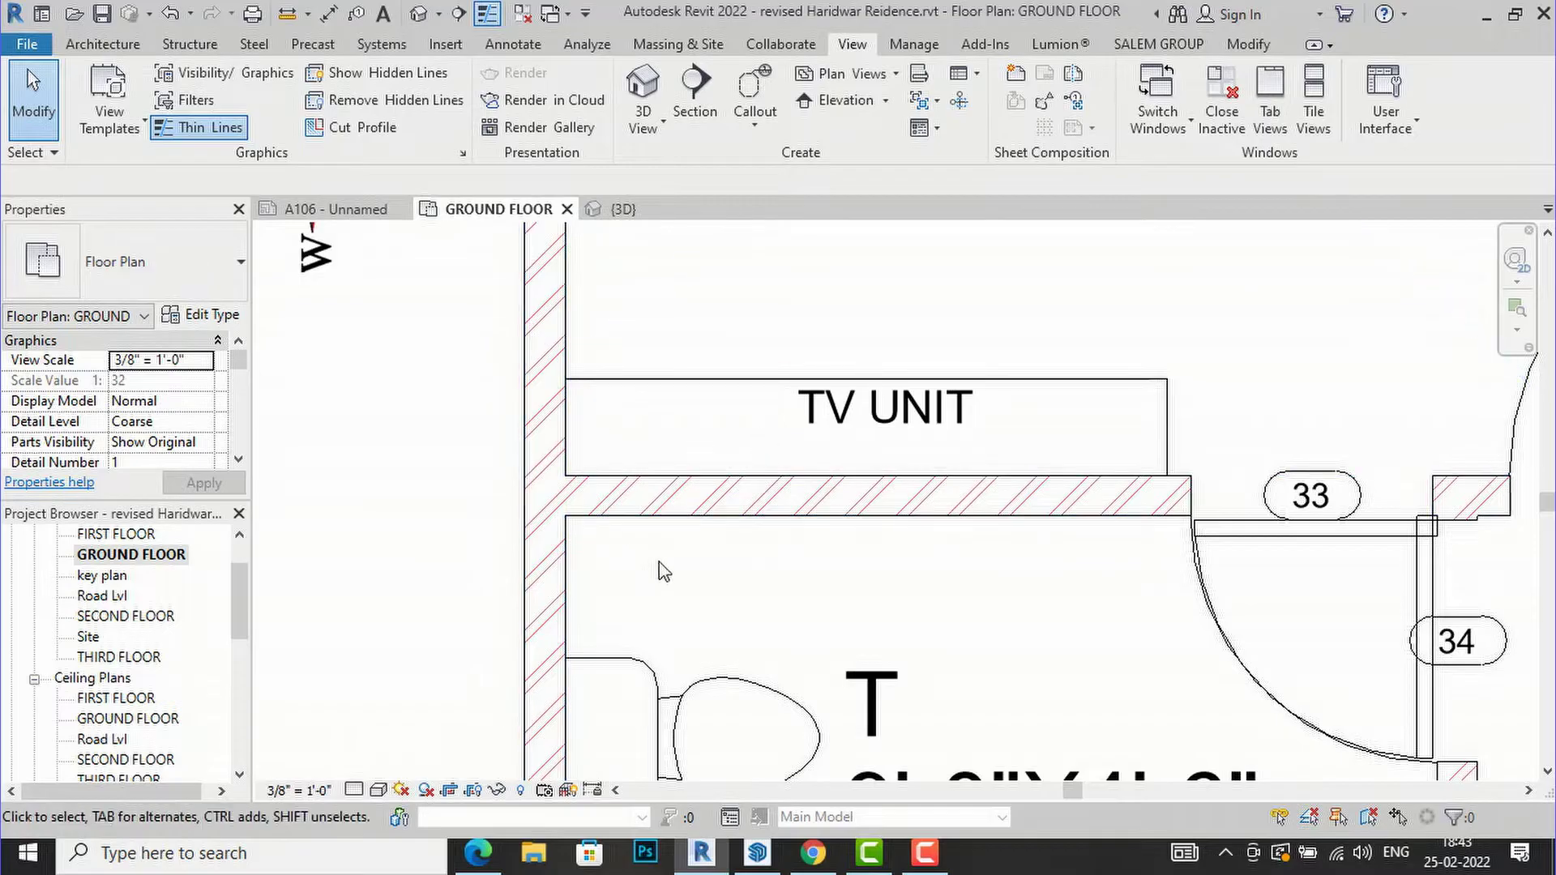
scroll(708, 401, down, 1)
scroll(712, 401, down, 5)
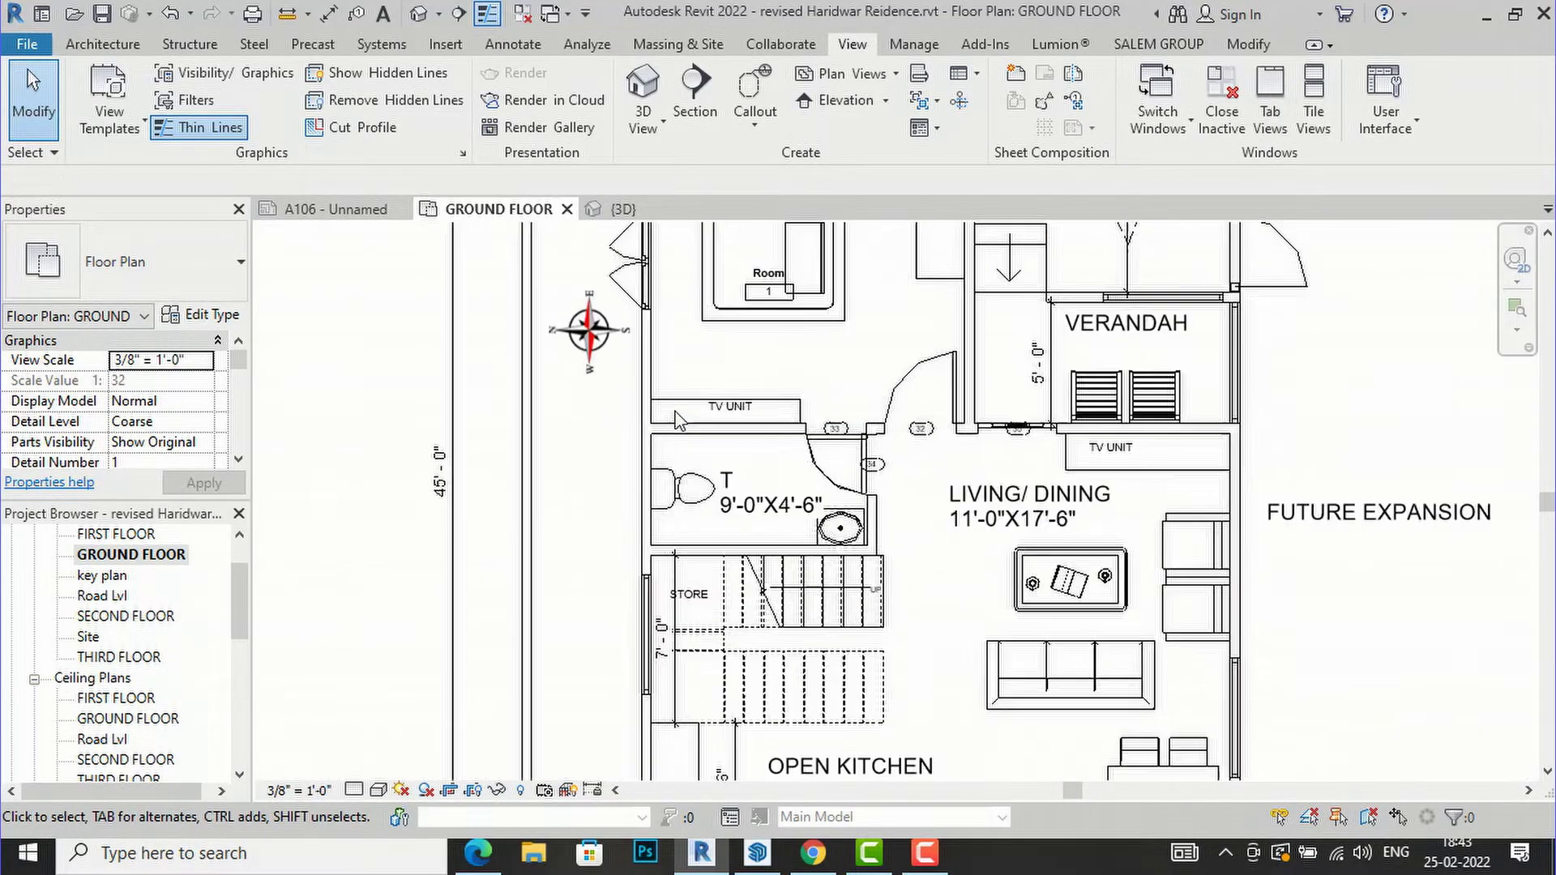
scroll(680, 420, down, 1)
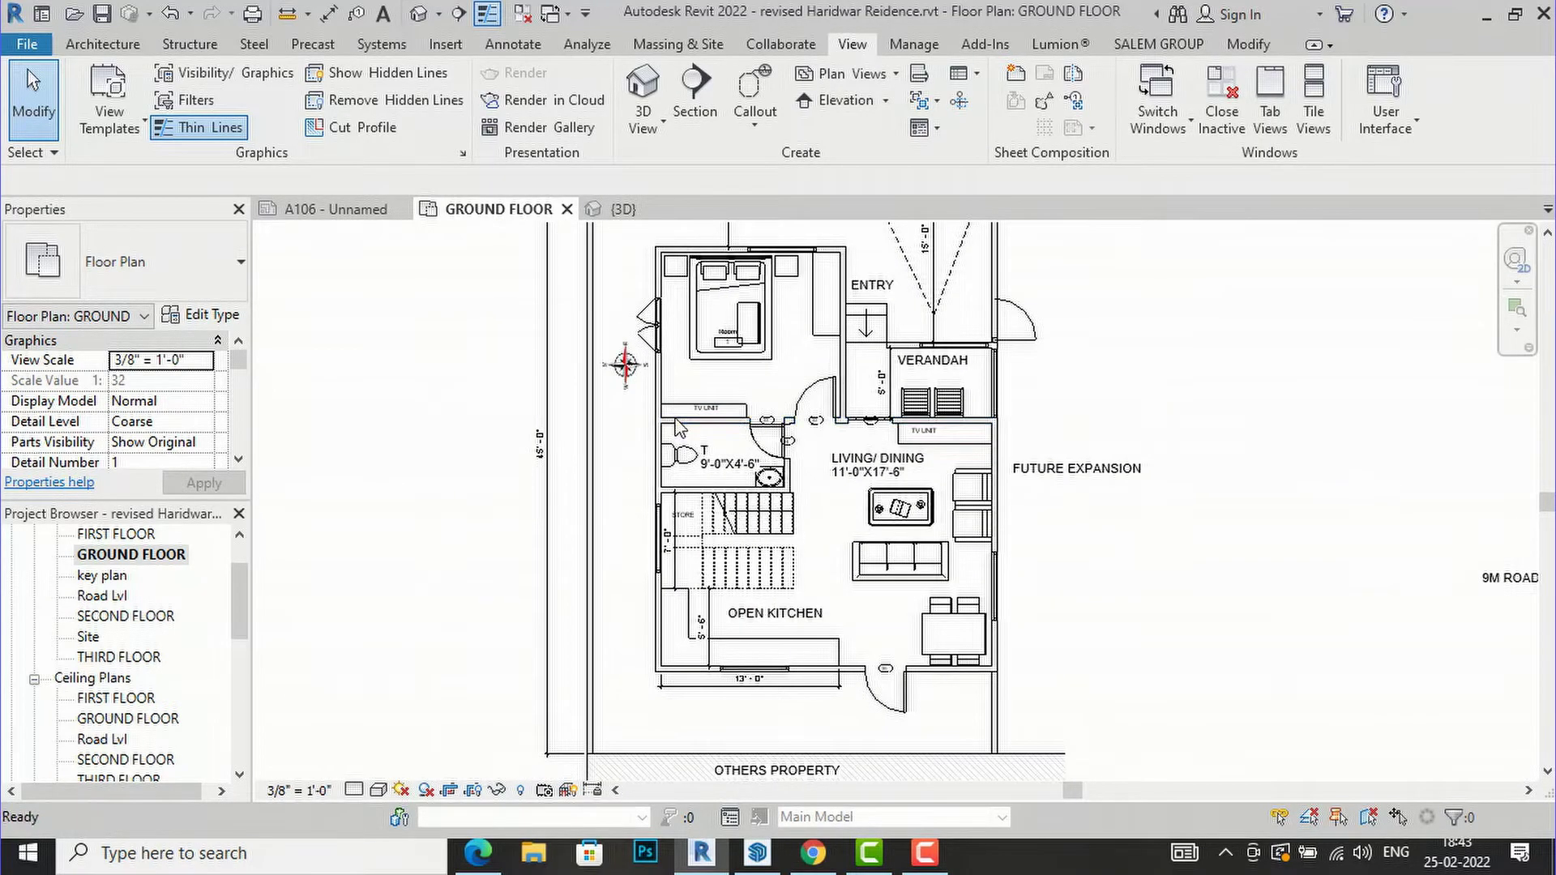
Clear the red Brickwork cut pattern override from Walls and apply it.
key(v)
key(g)
scroll(1297, 327, down, 3)
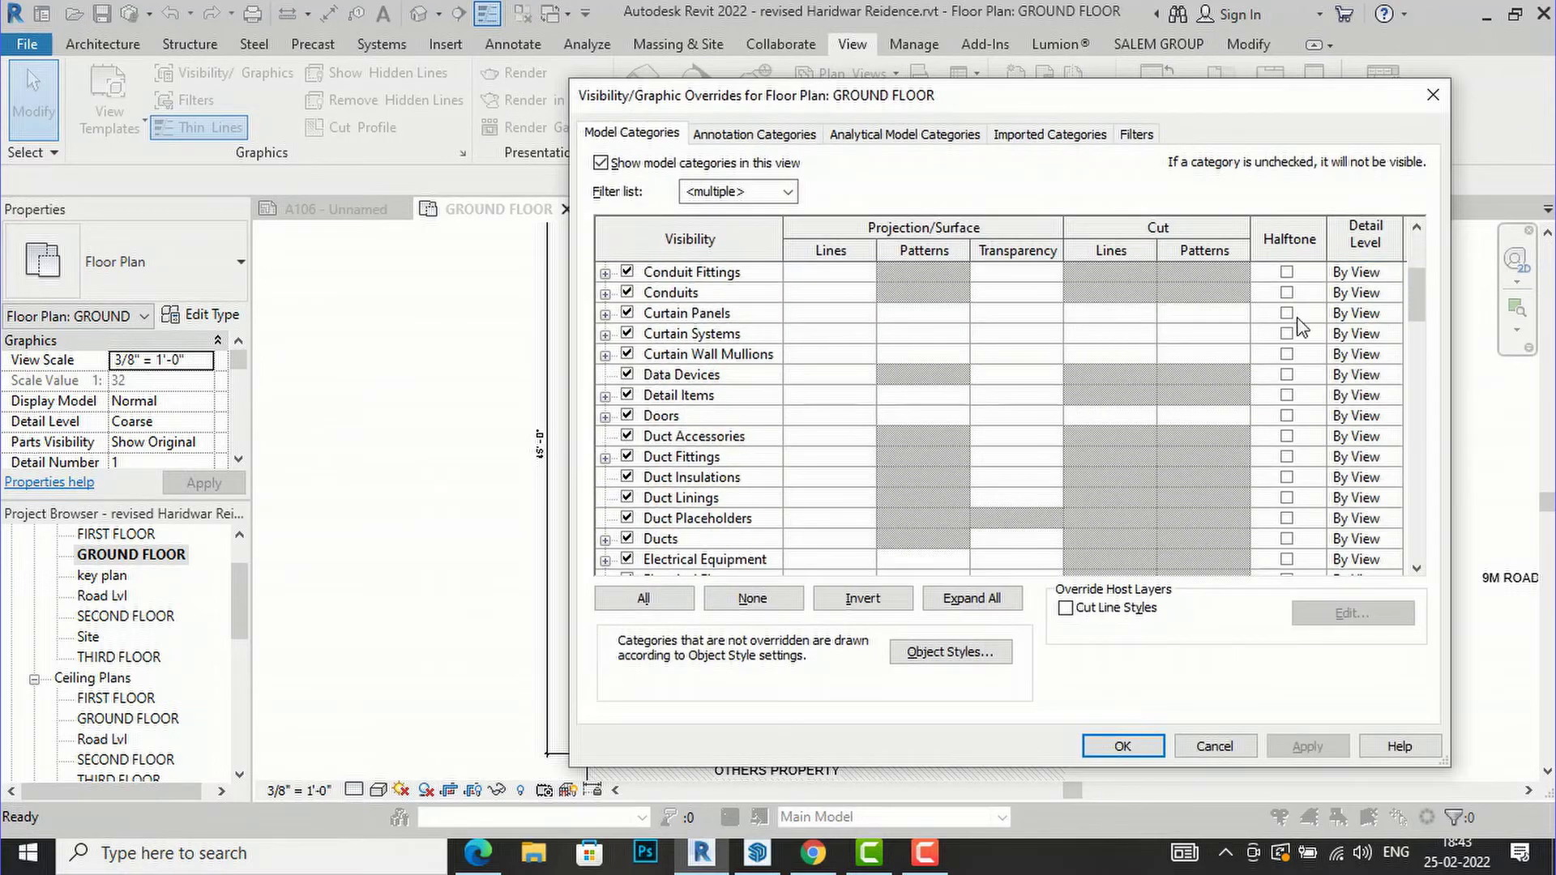
drag(1415, 312, 1417, 551)
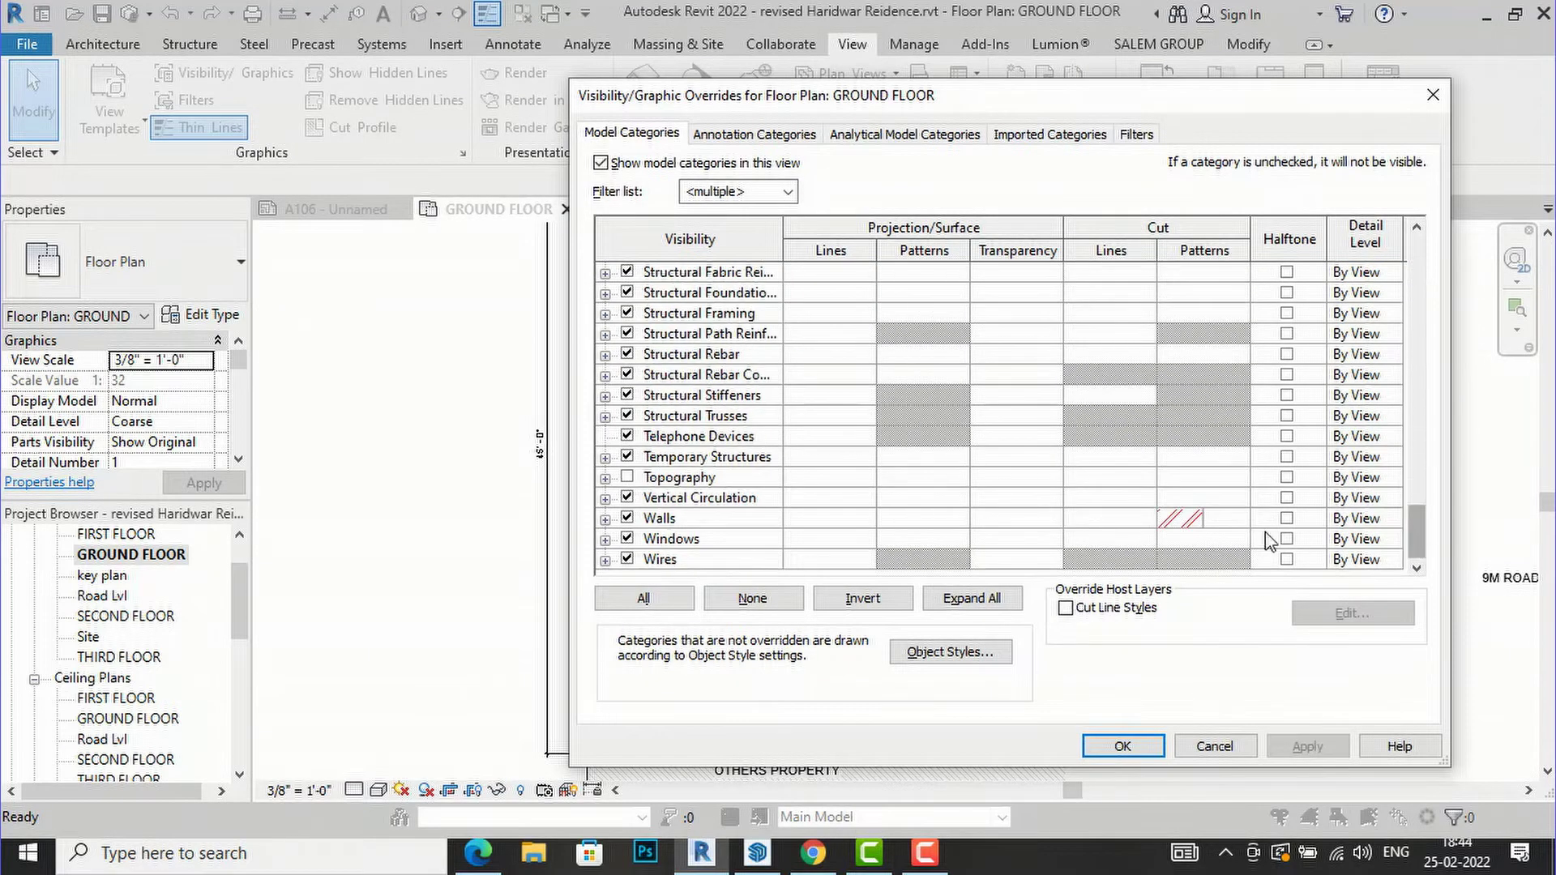
click(1196, 523)
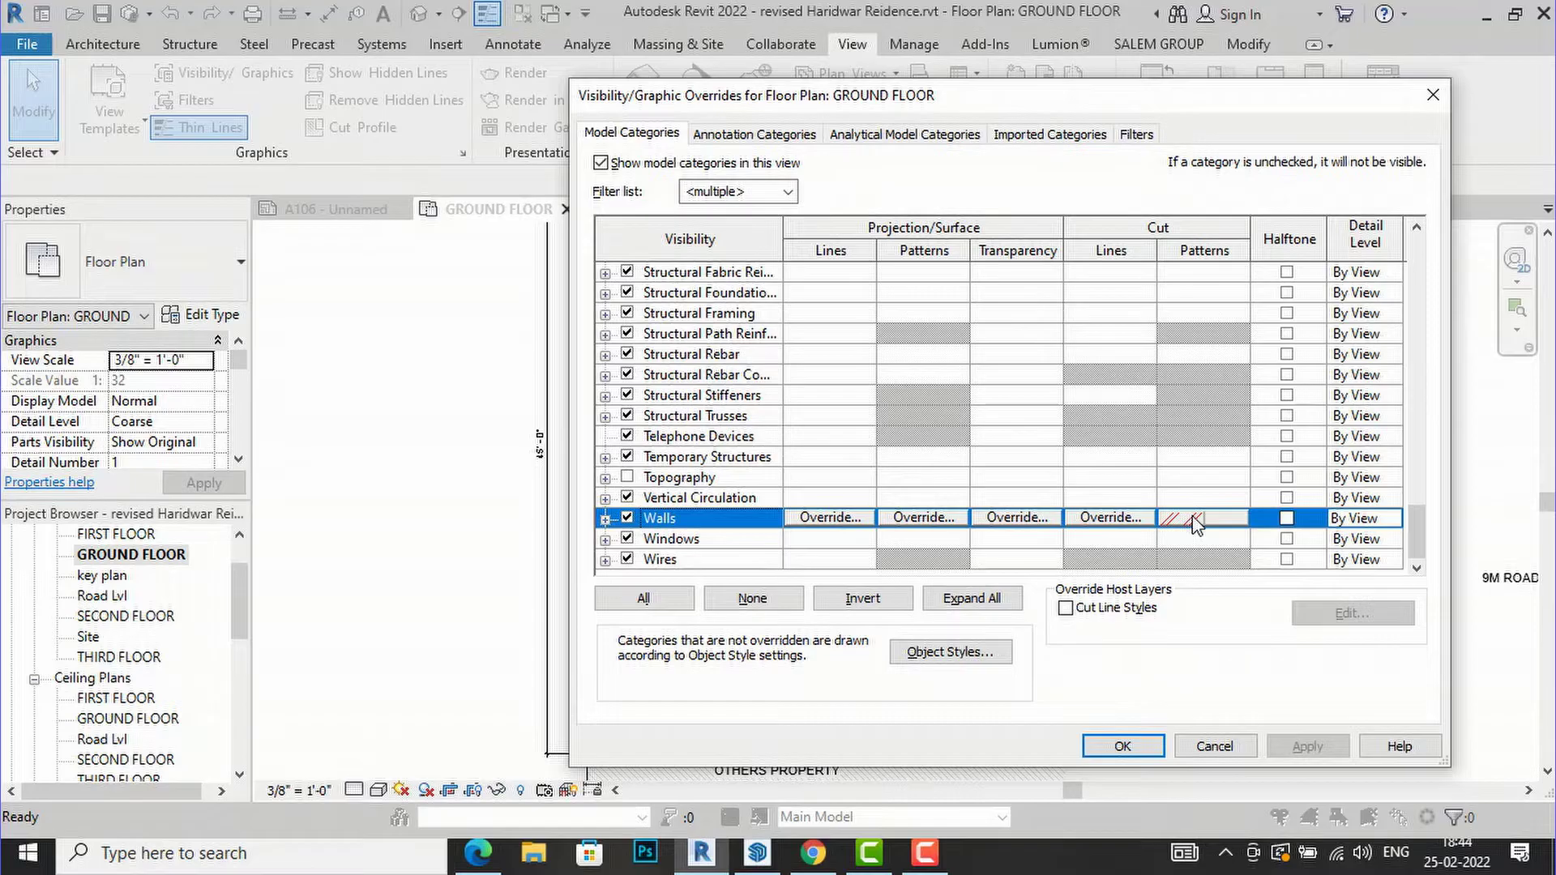
click(1195, 522)
click(890, 561)
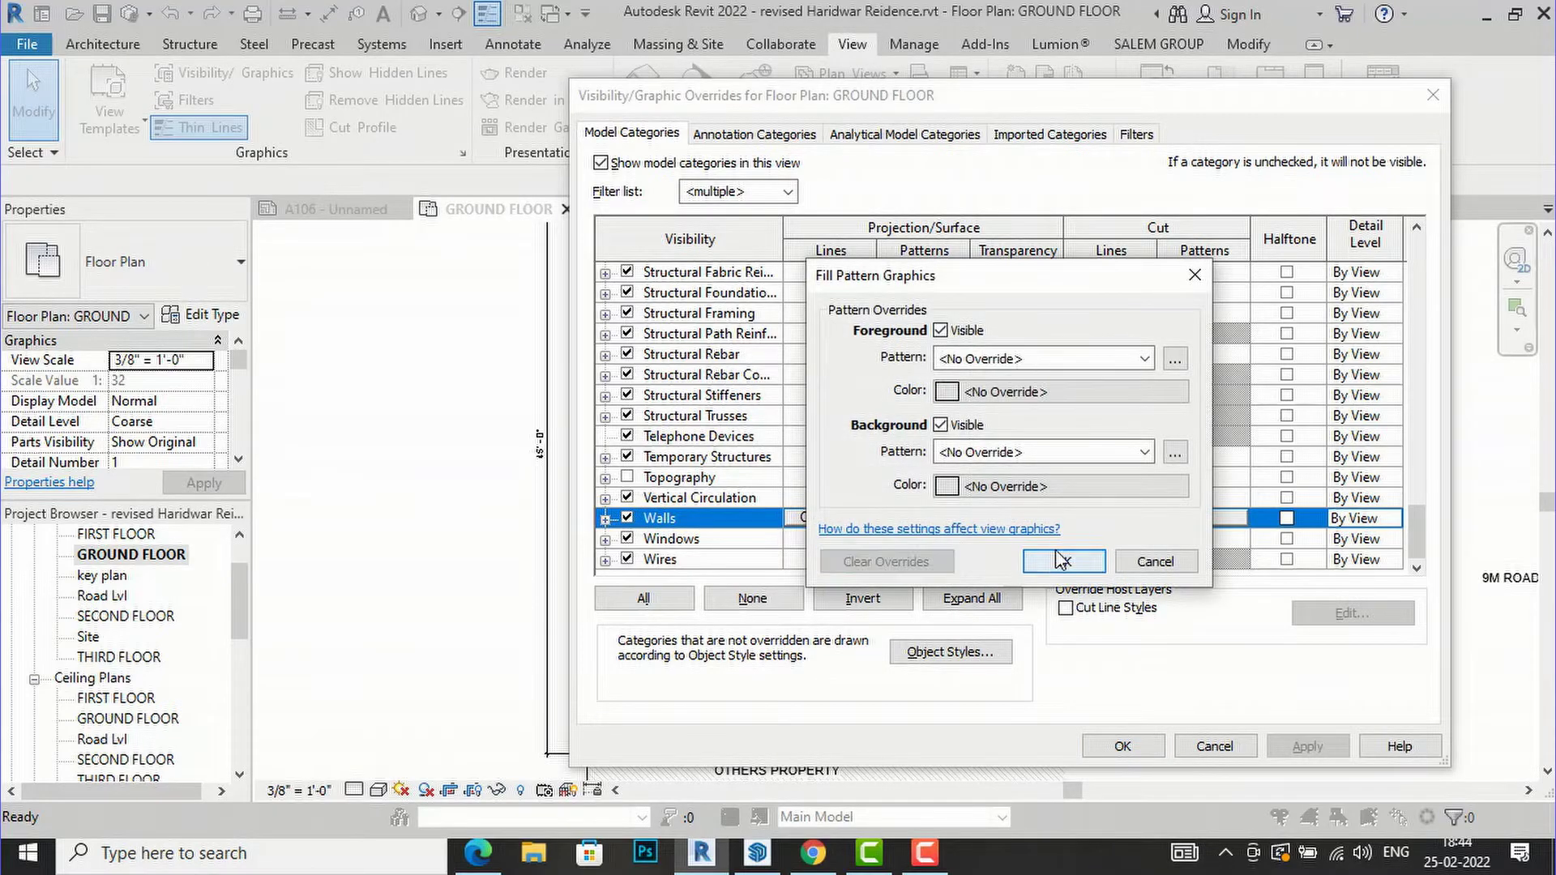
click(1061, 561)
click(1307, 745)
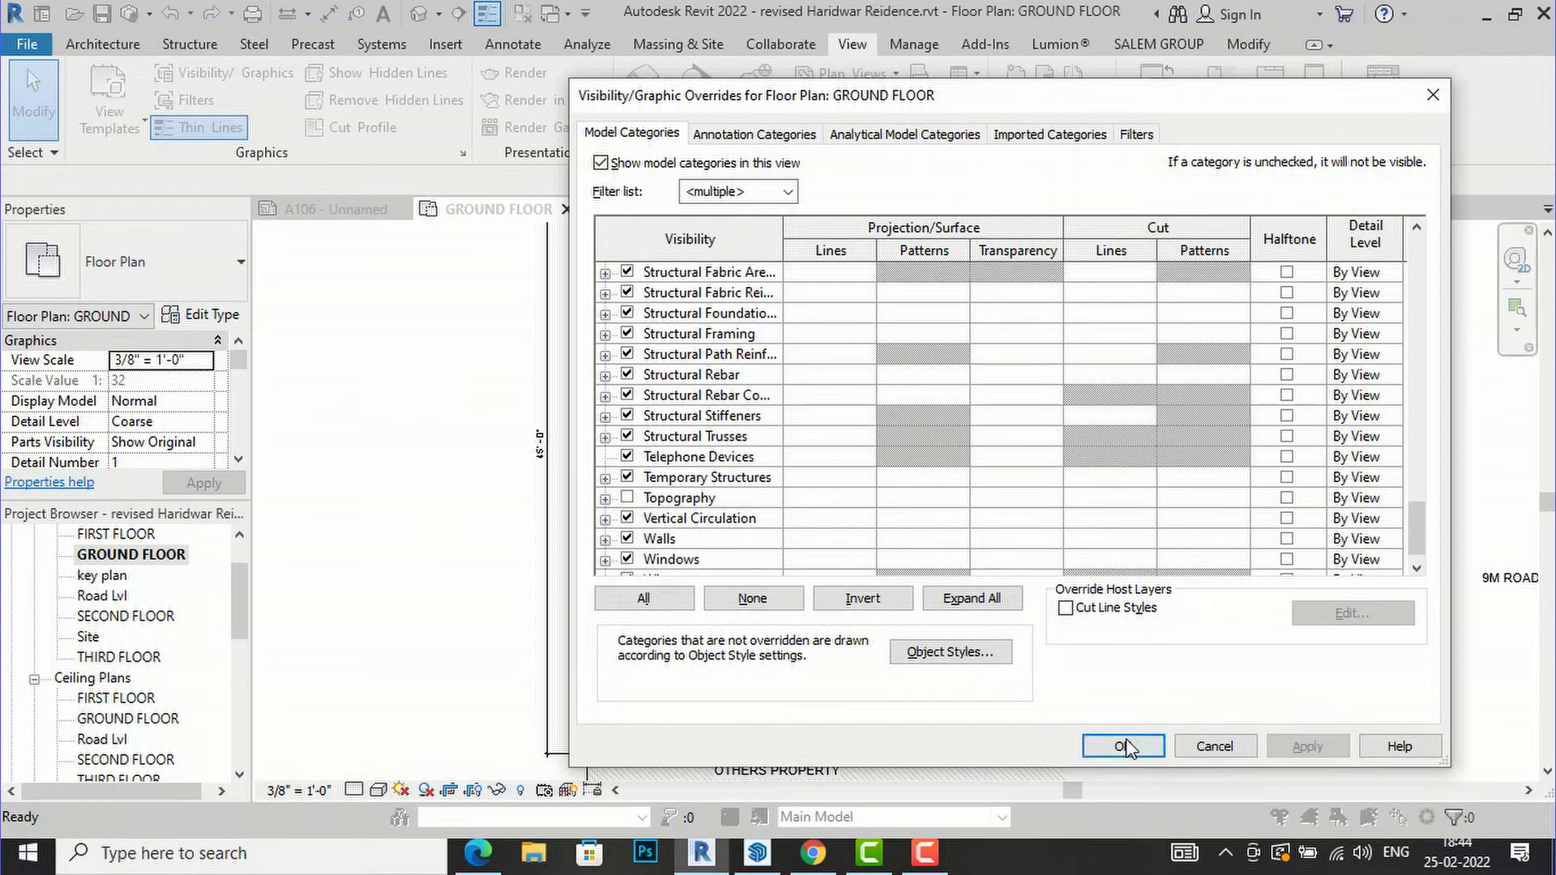
Turn on Halftone for Walls so they appear greyed out in the plan.
scroll(1033, 516, down, 1)
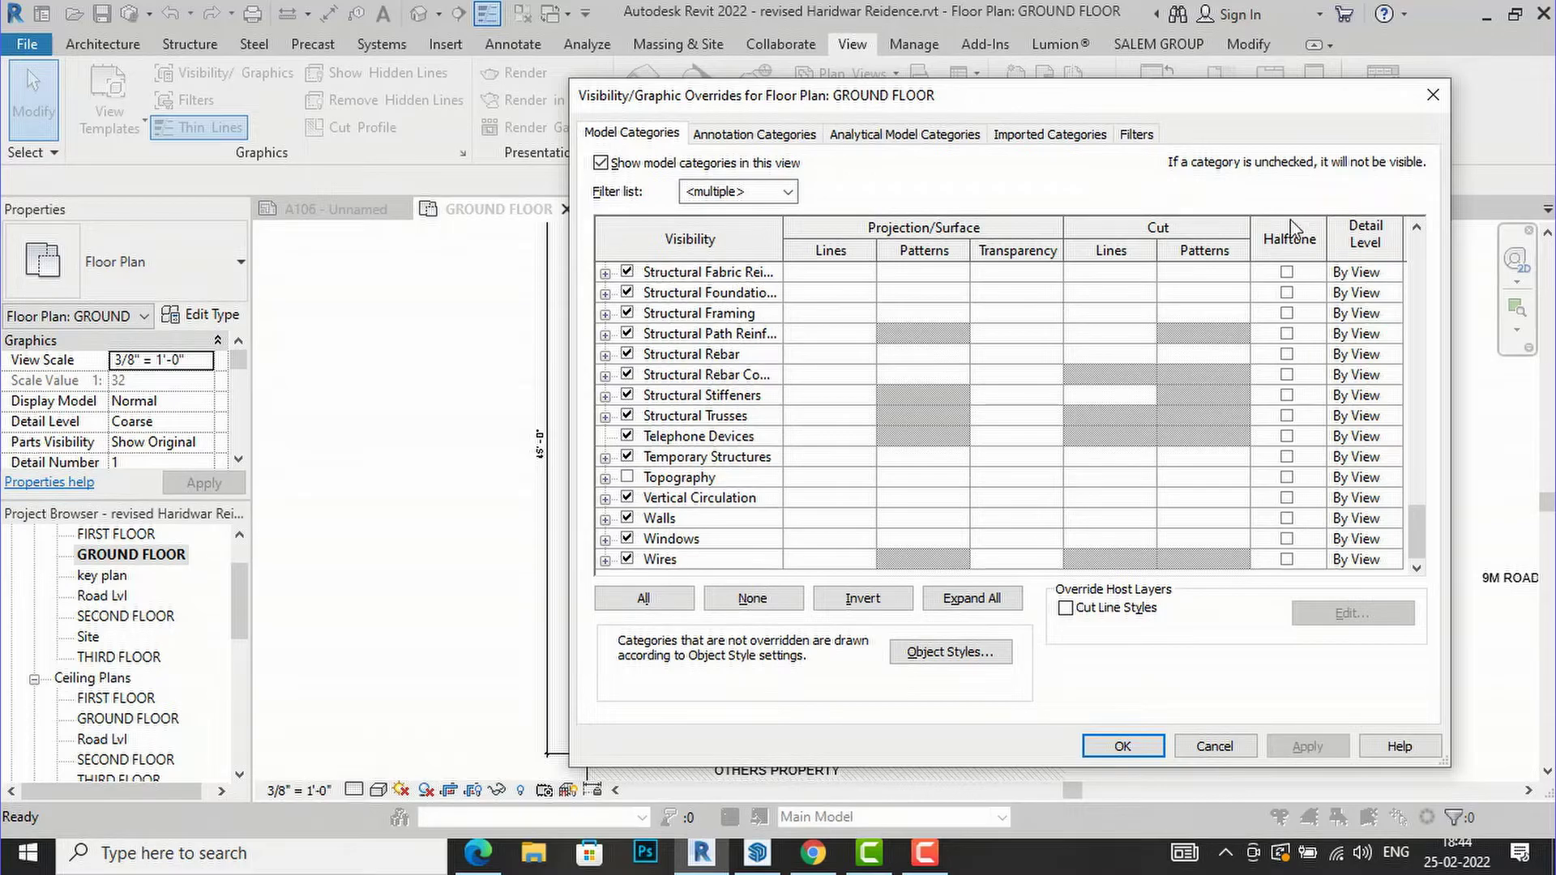
click(1287, 517)
click(1292, 741)
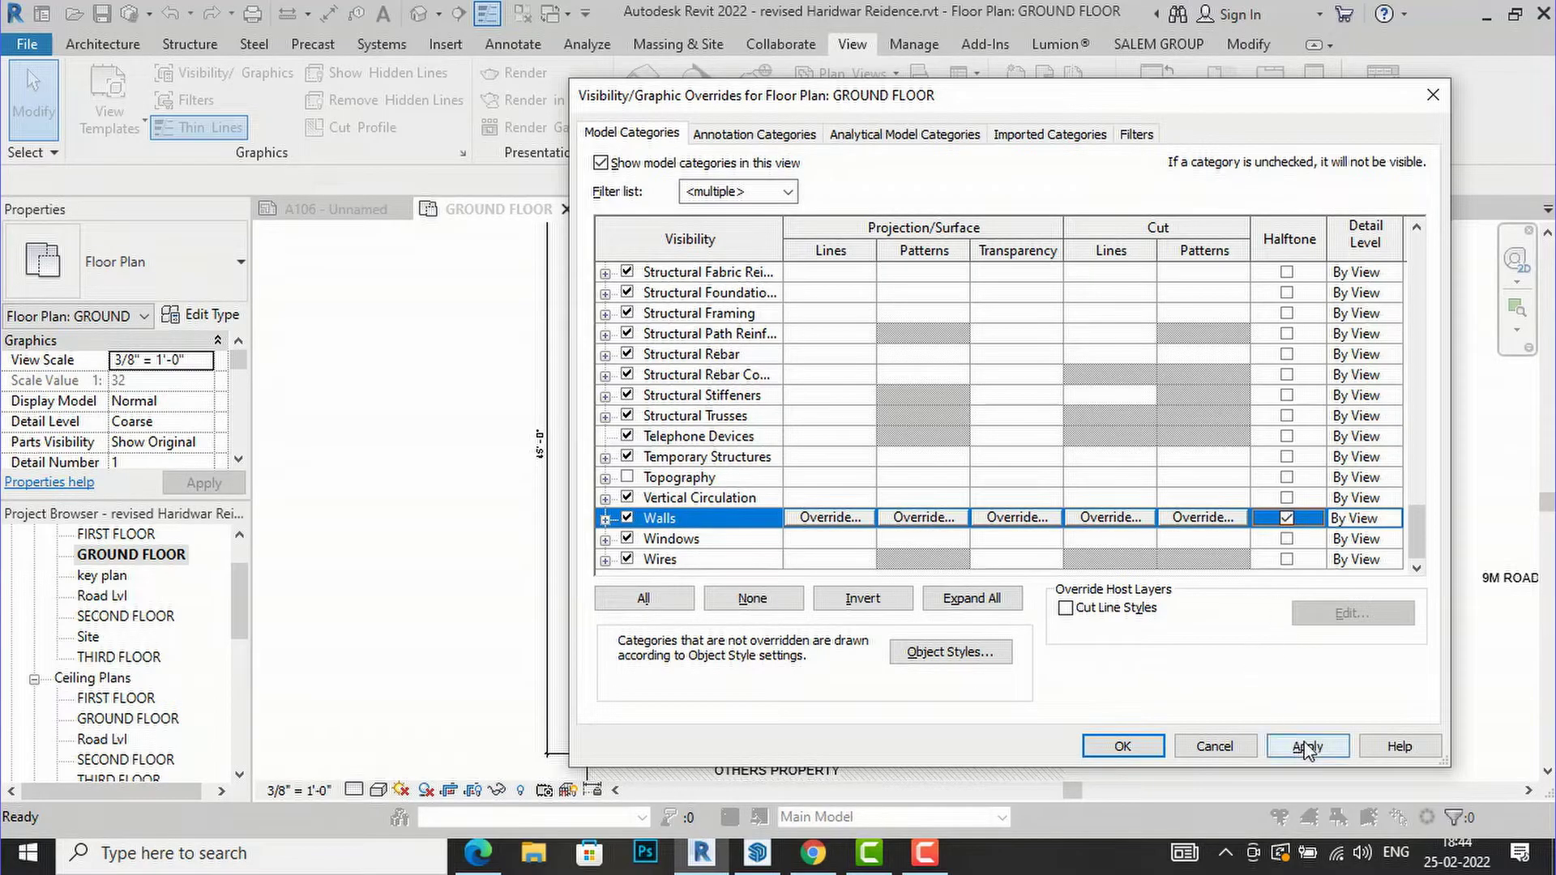
click(1122, 746)
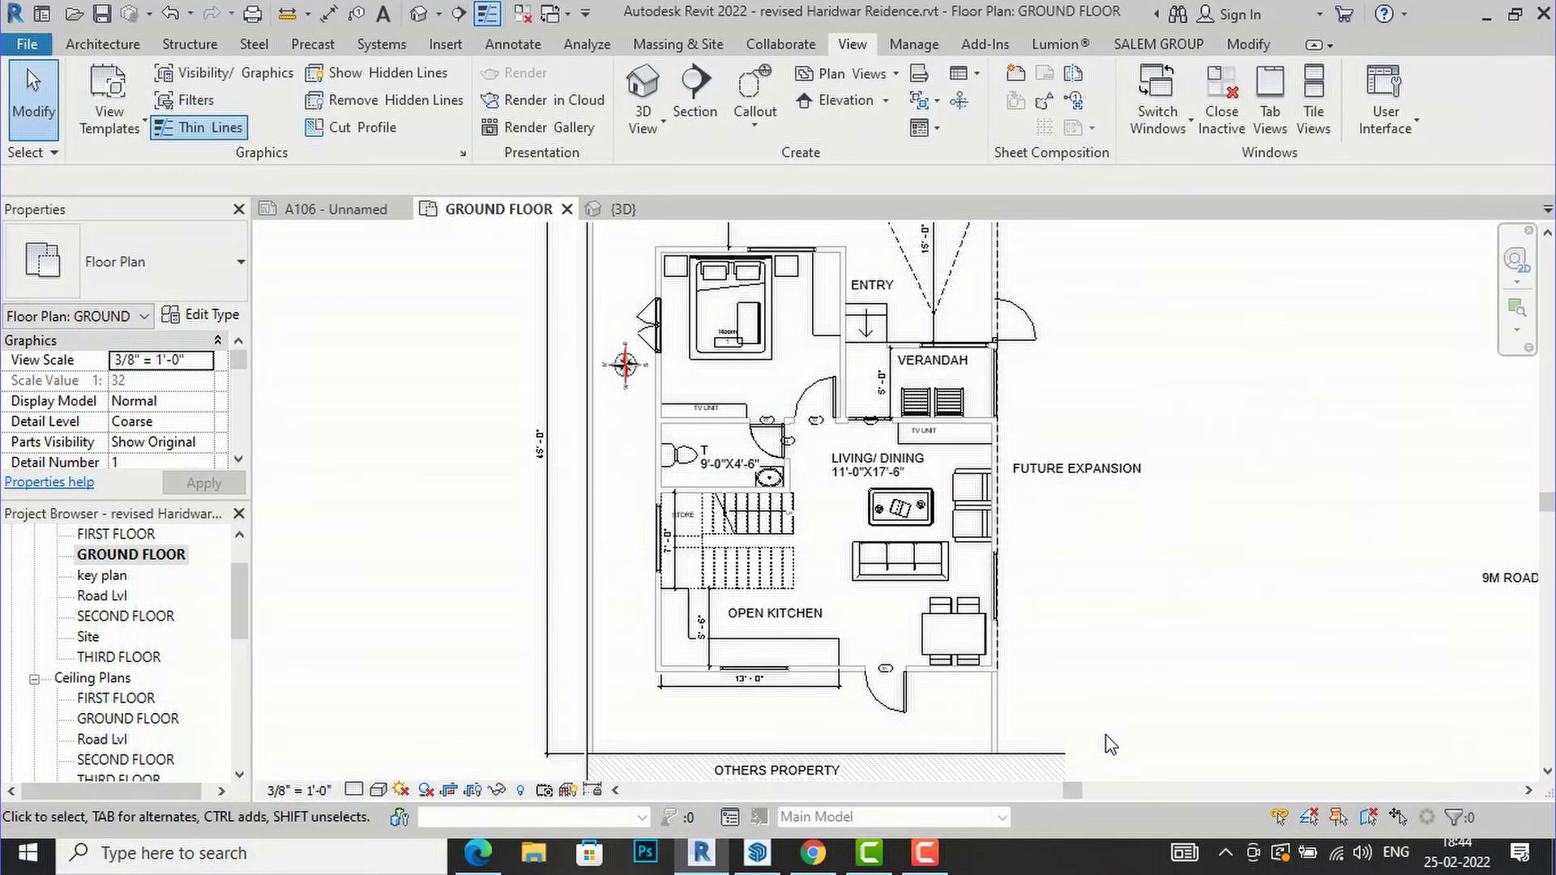
Turn Halftone off for Walls so they display normally on the GROUND FLOOR plan.
scroll(874, 405, up, 3)
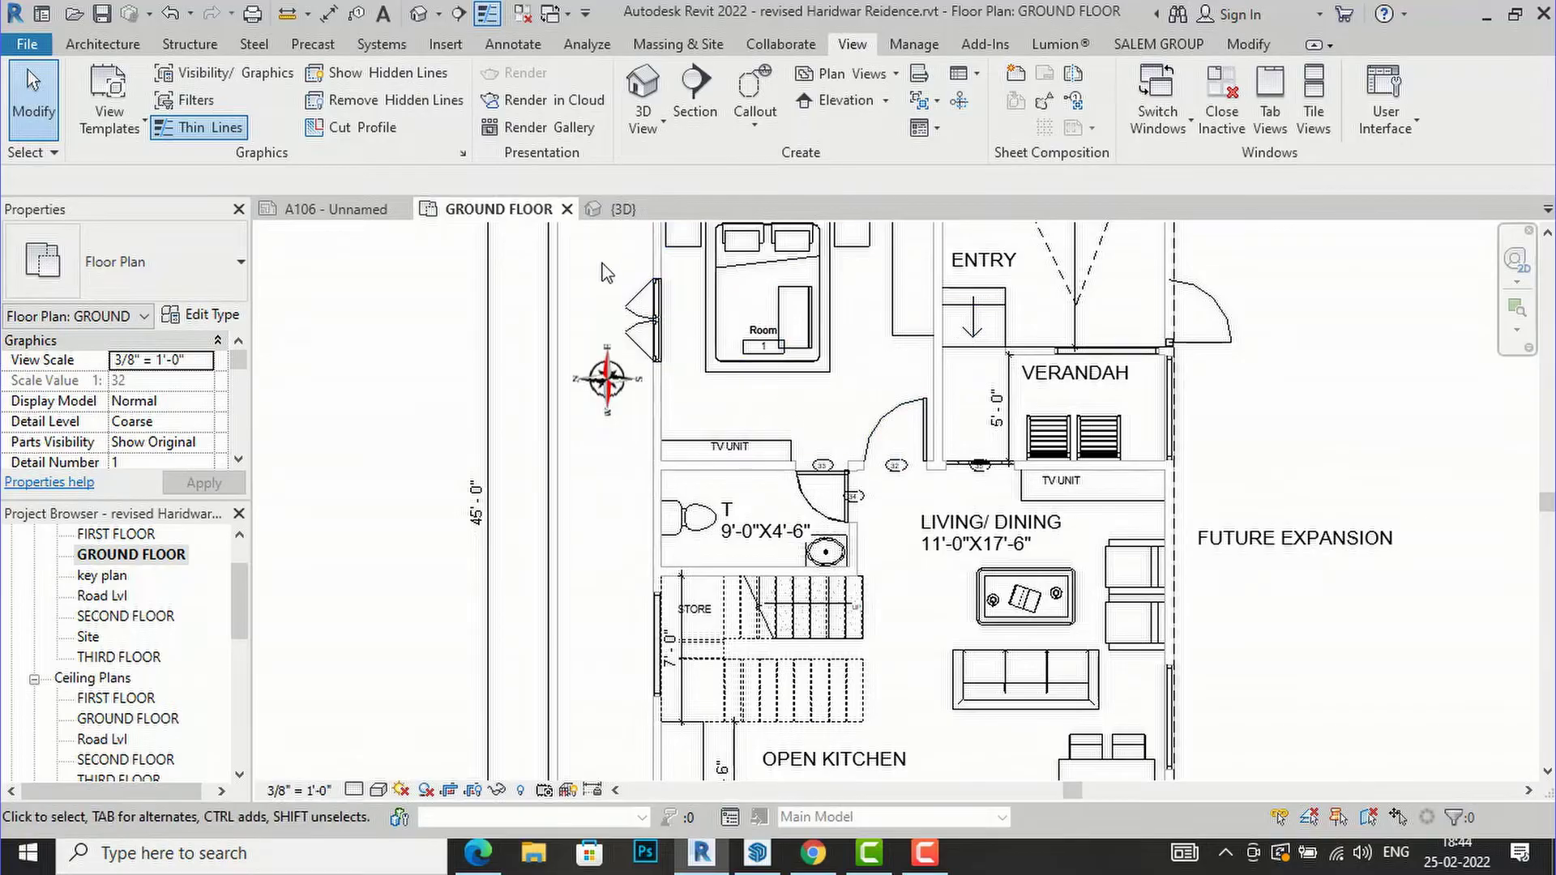
scroll(965, 560, down, 2)
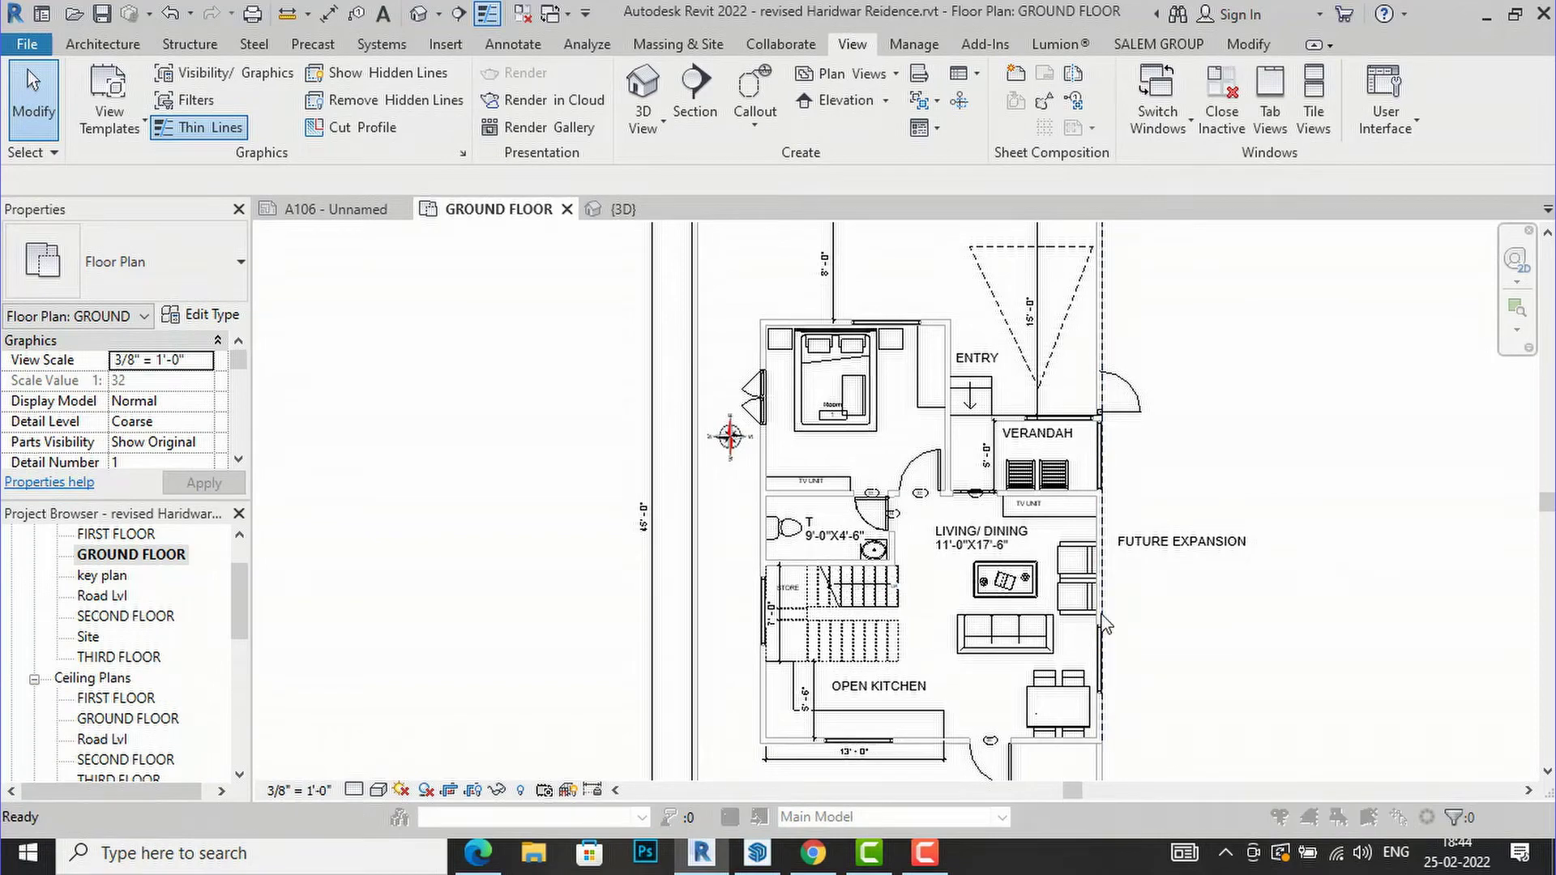
key(v)
key(g)
scroll(1313, 430, down, 2)
drag(1418, 285, 1417, 535)
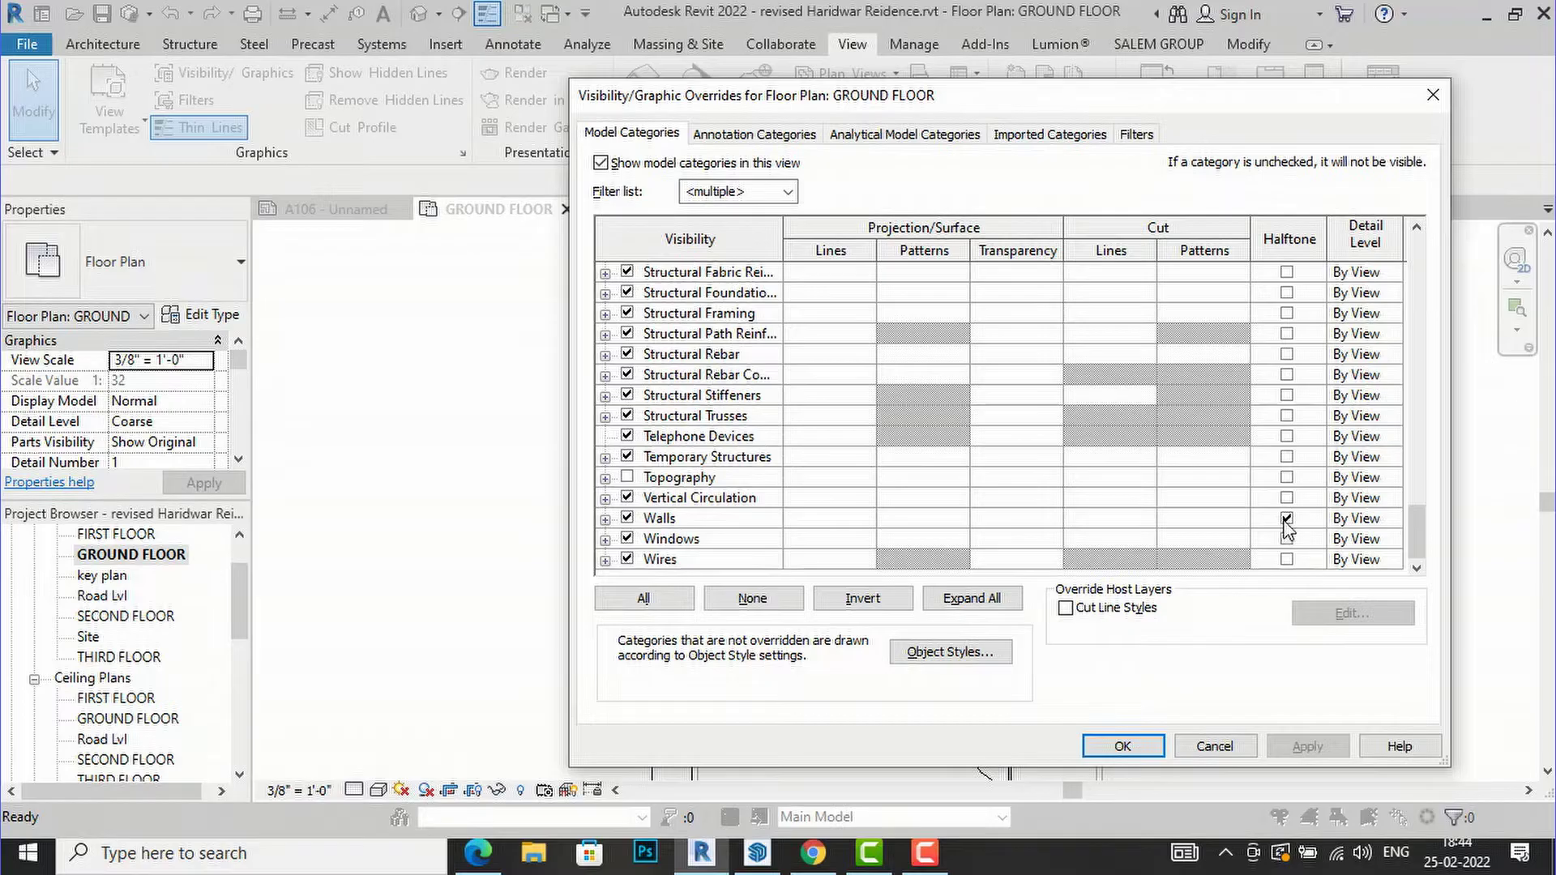
click(1301, 746)
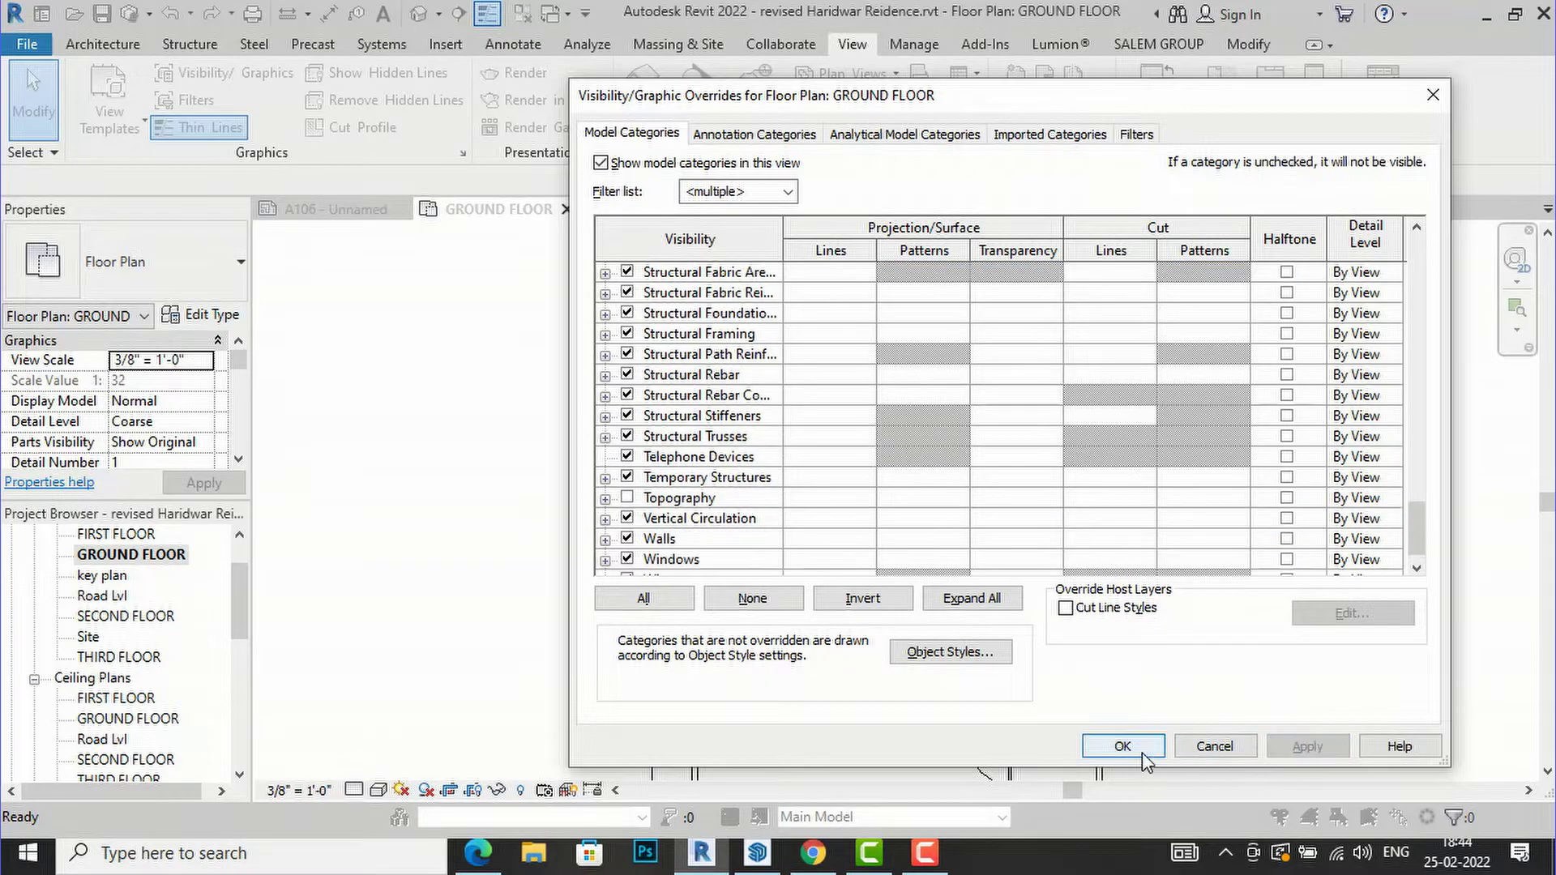
click(1122, 745)
scroll(714, 453, up, 3)
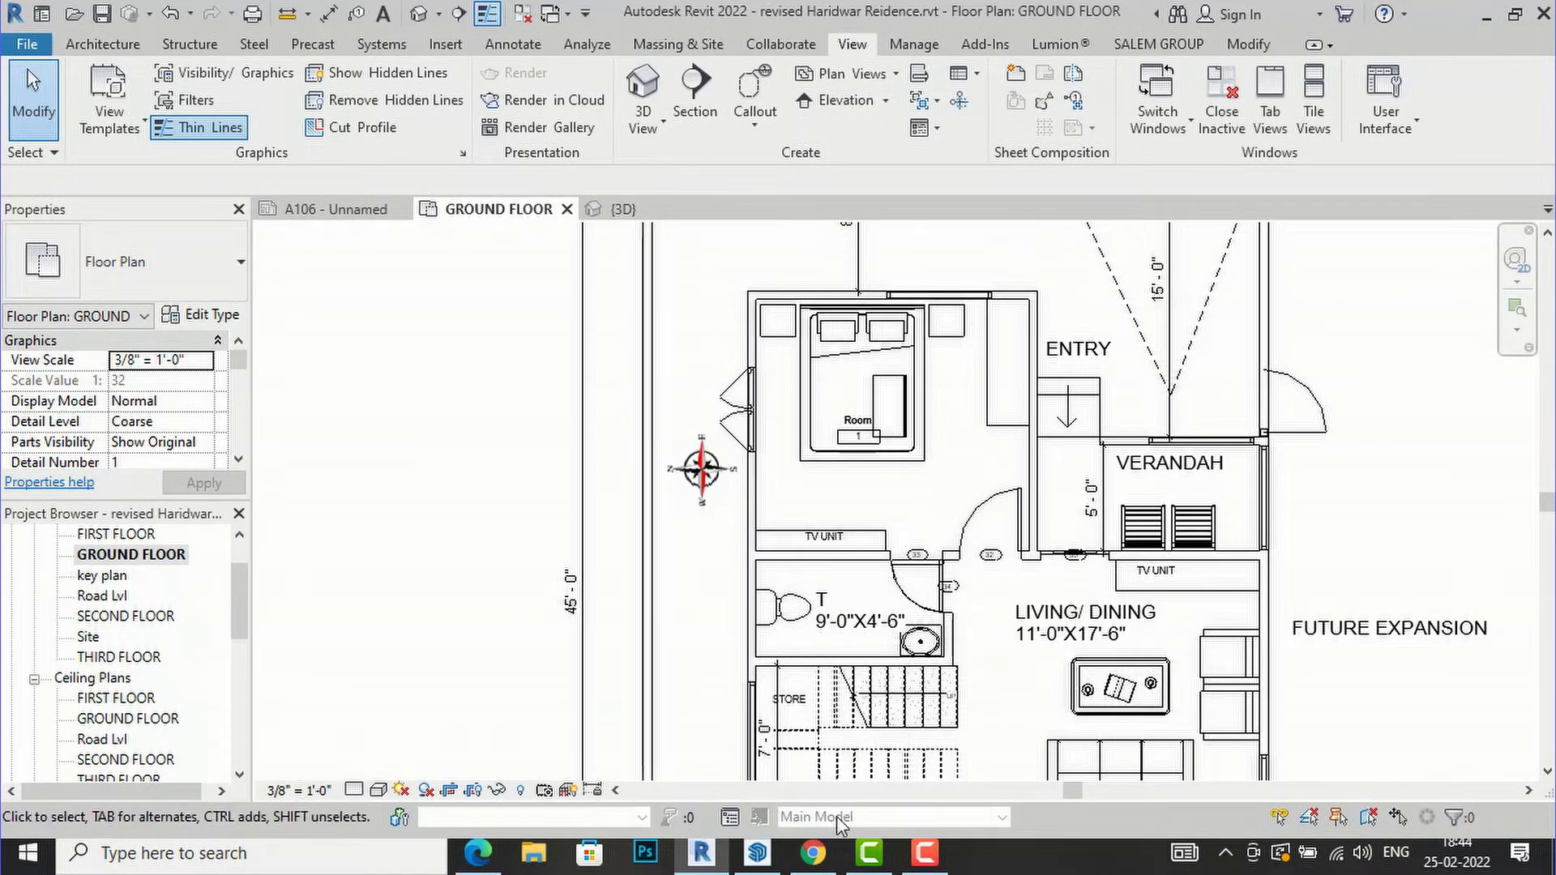
scroll(847, 406, down, 3)
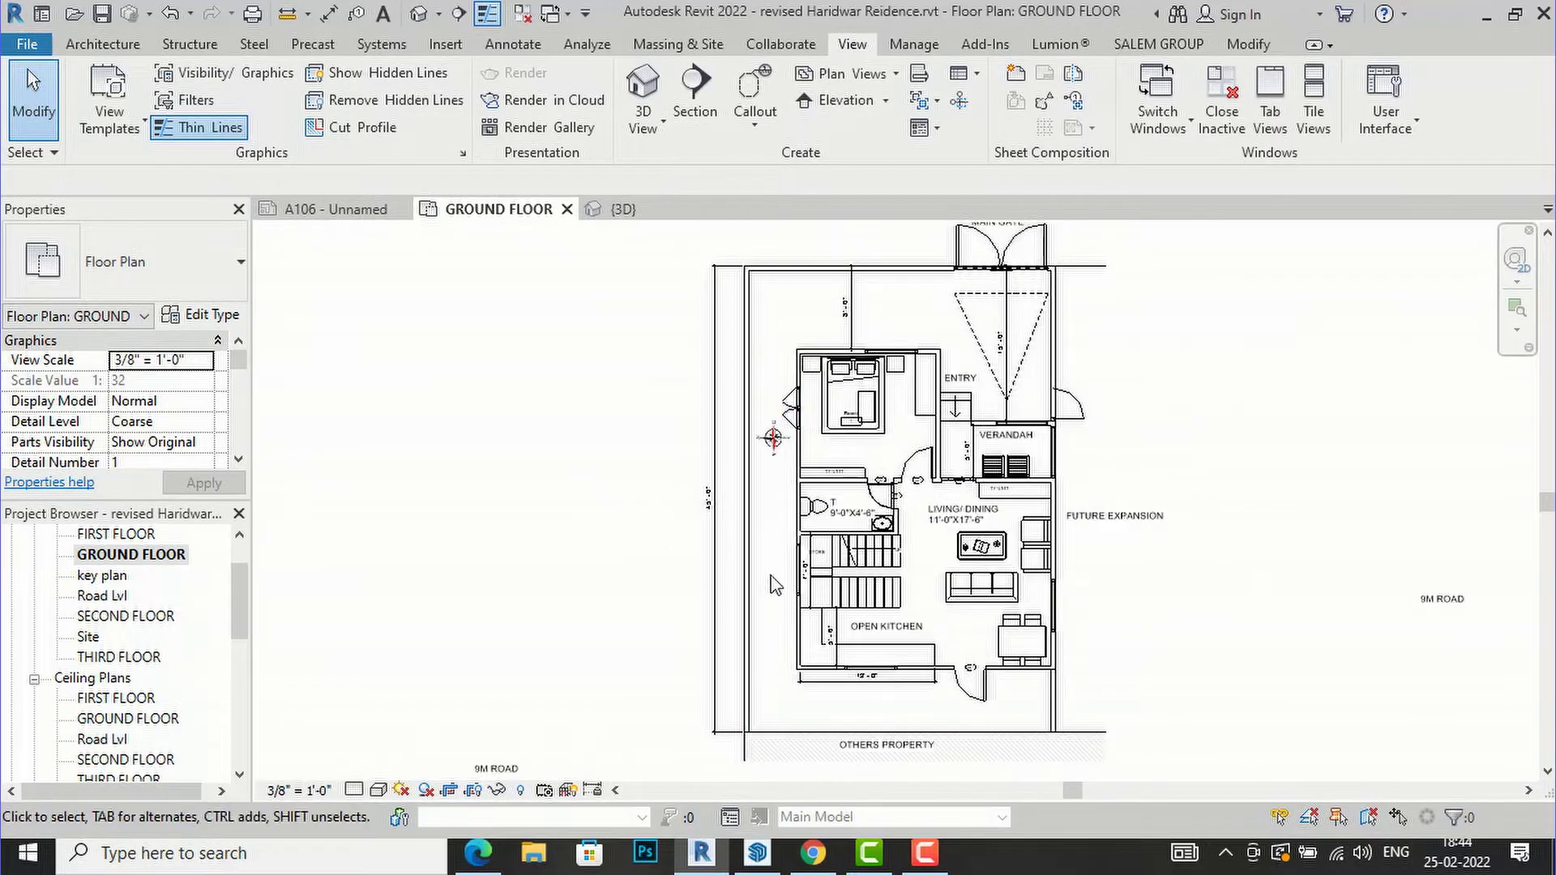
Review the Walls Detail Level options, then close Visibility/Graphic Overrides without changes.
key(v)
key(v)
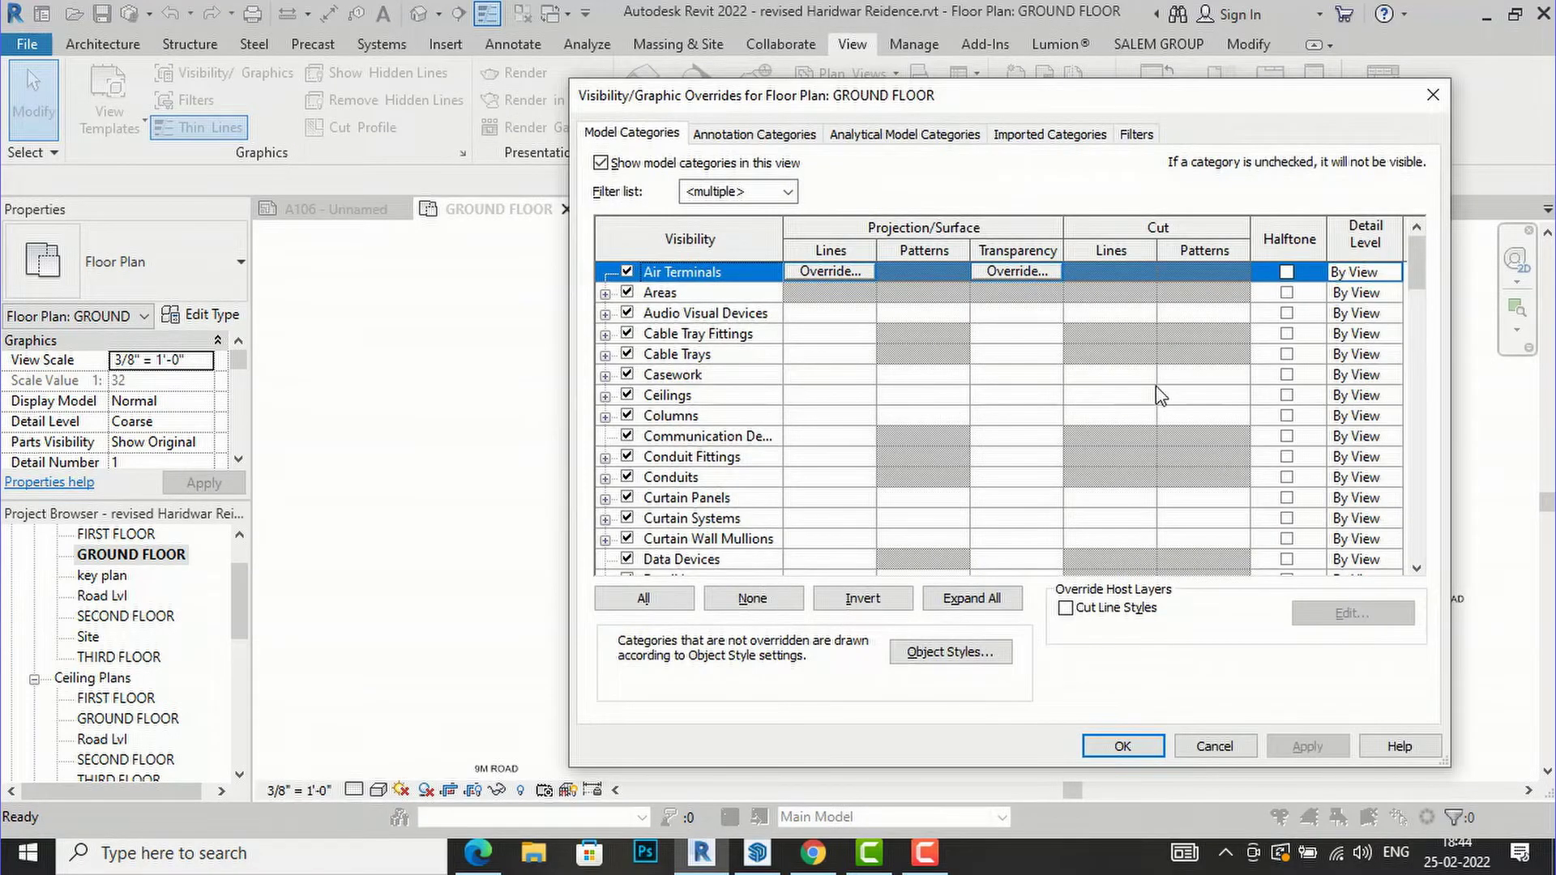
scroll(1181, 417, down, 1)
scroll(1181, 418, down, 9)
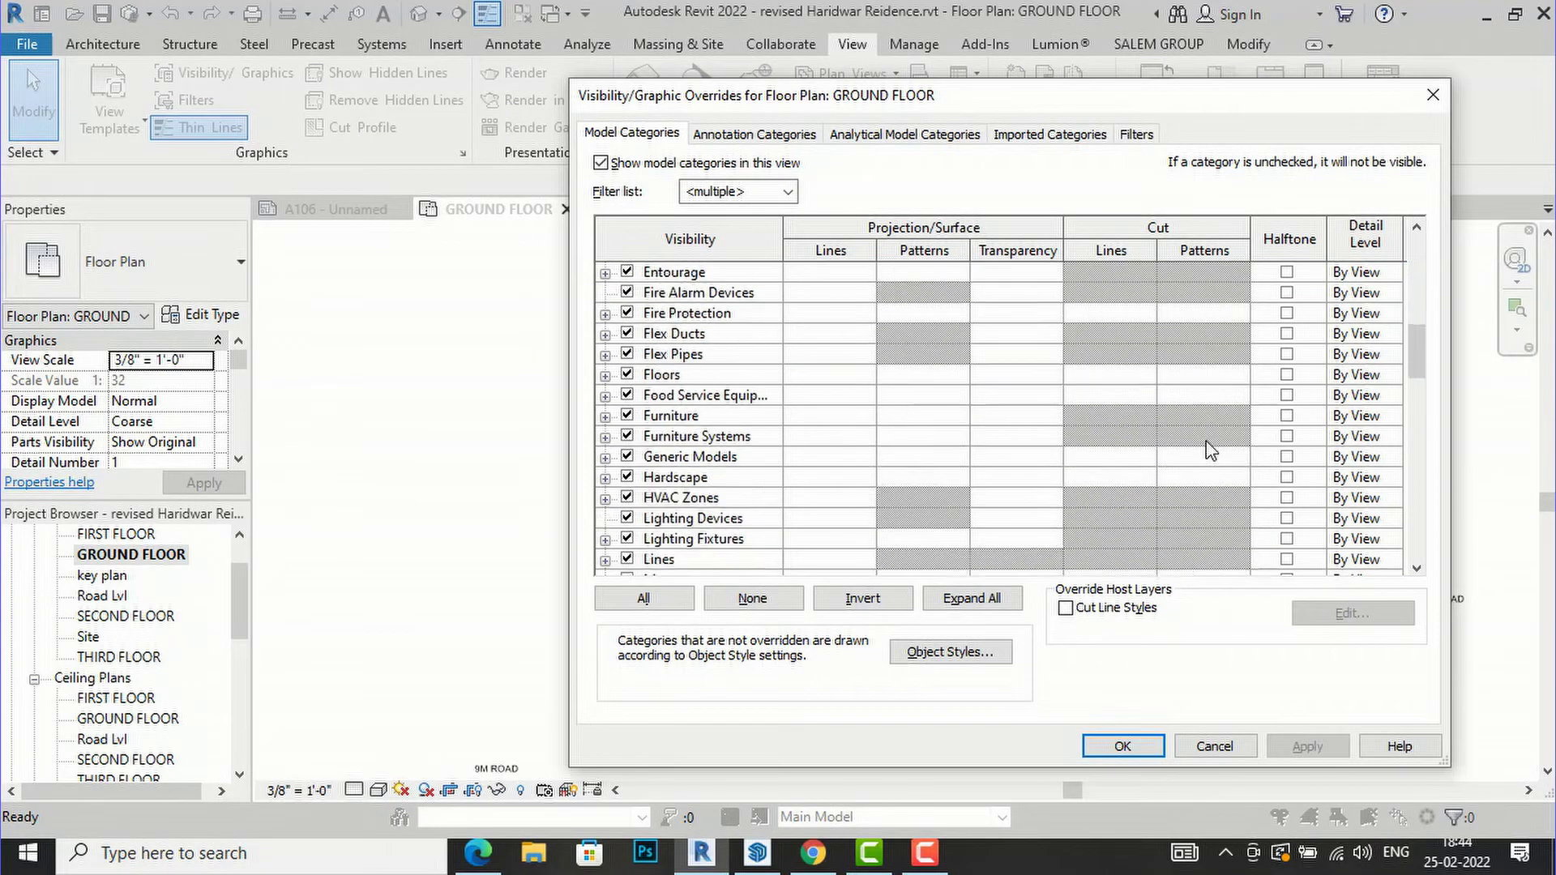
scroll(1216, 462, down, 8)
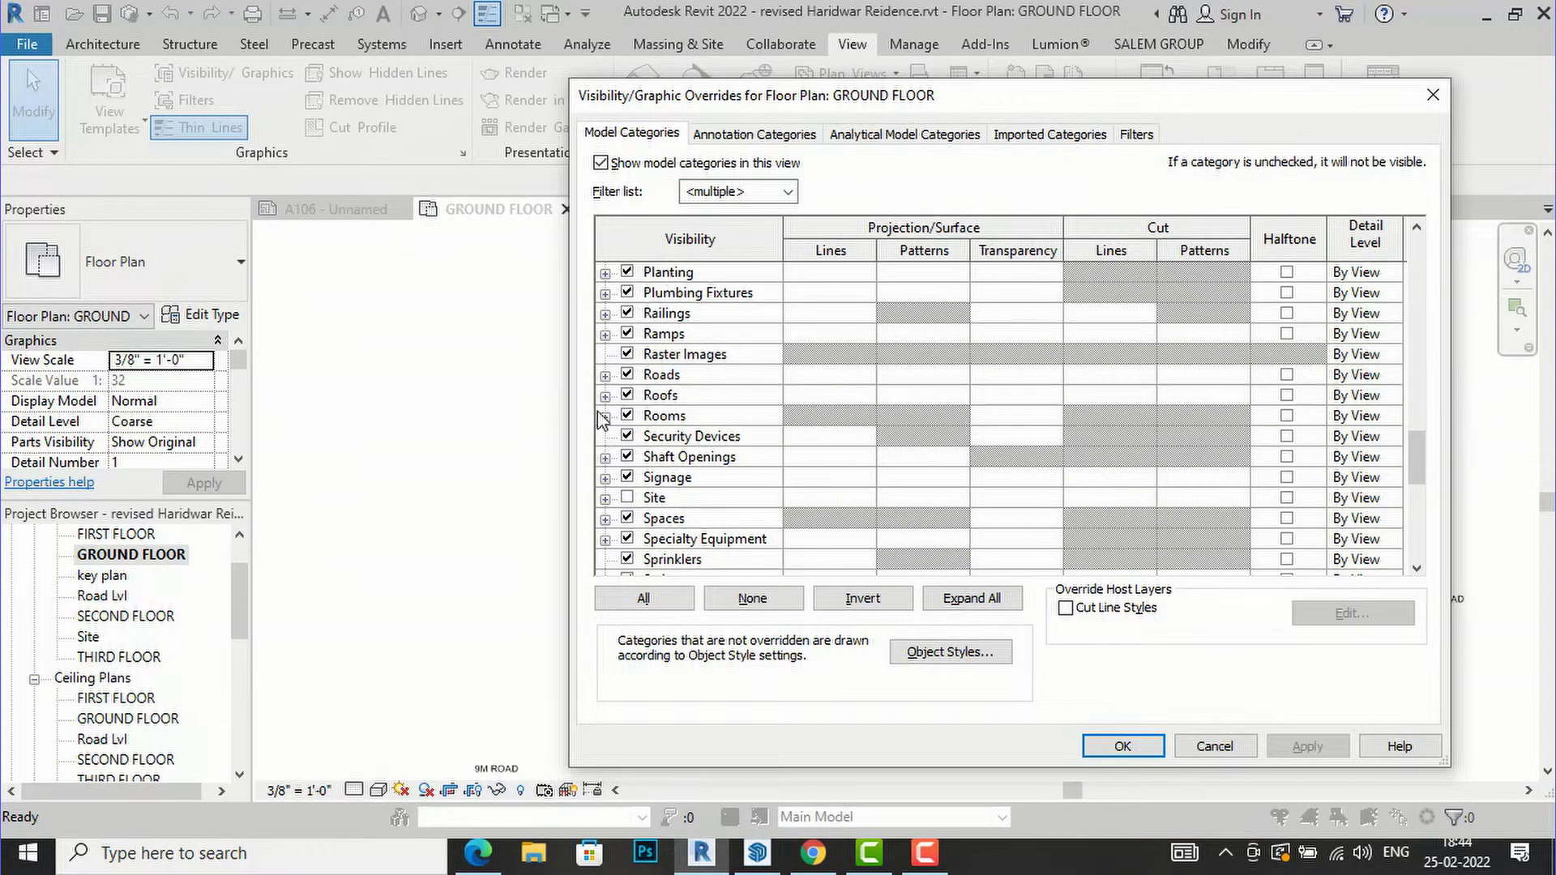
scroll(1419, 475, down, 1)
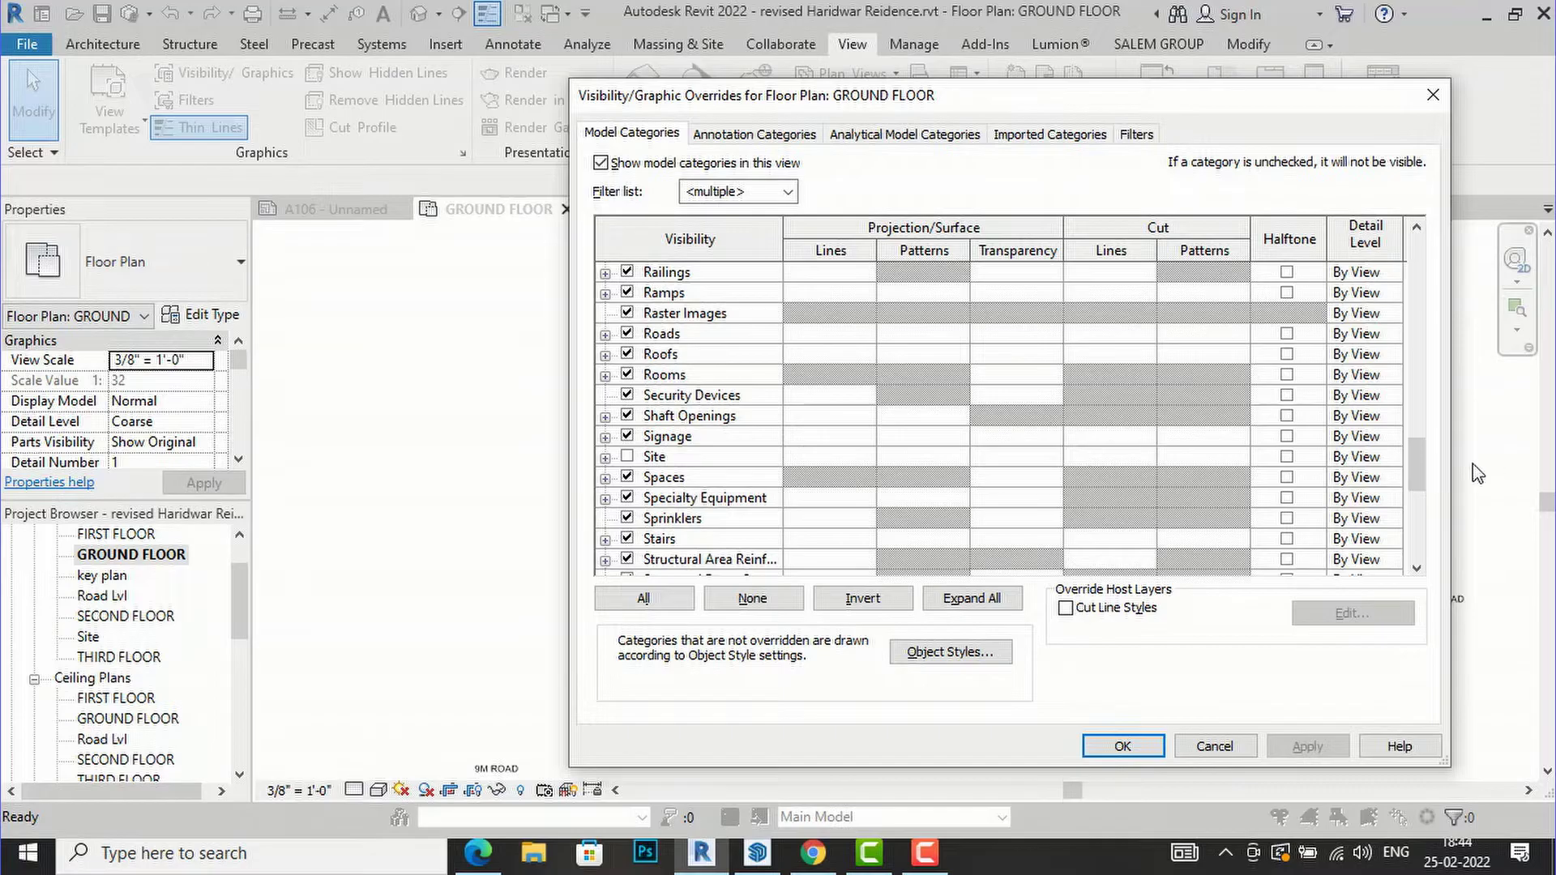
drag(1417, 469, 1409, 545)
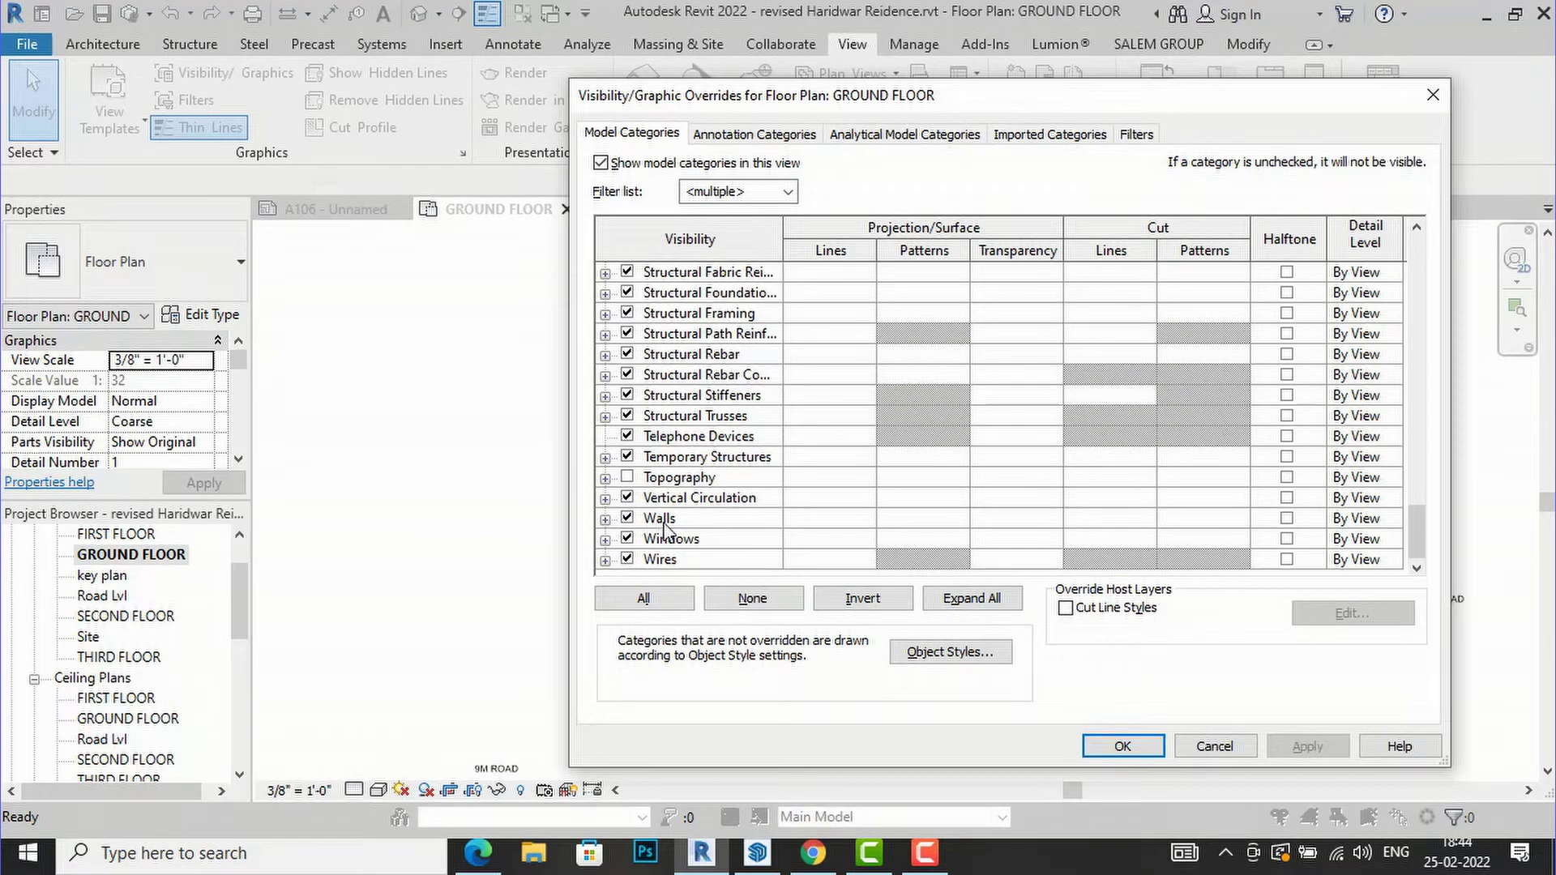
click(1370, 523)
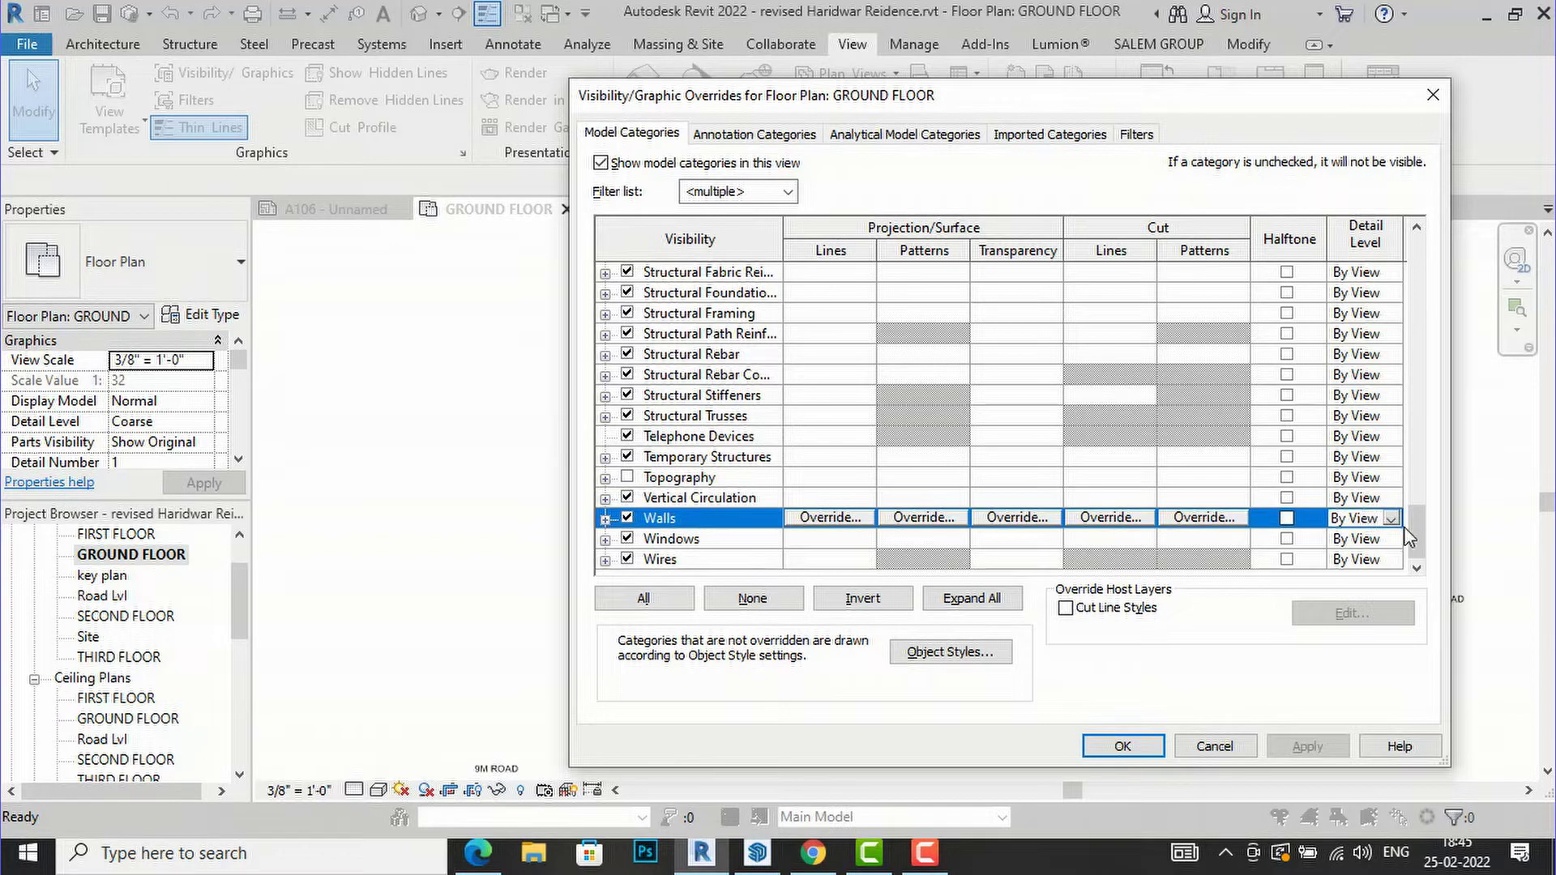
click(1391, 519)
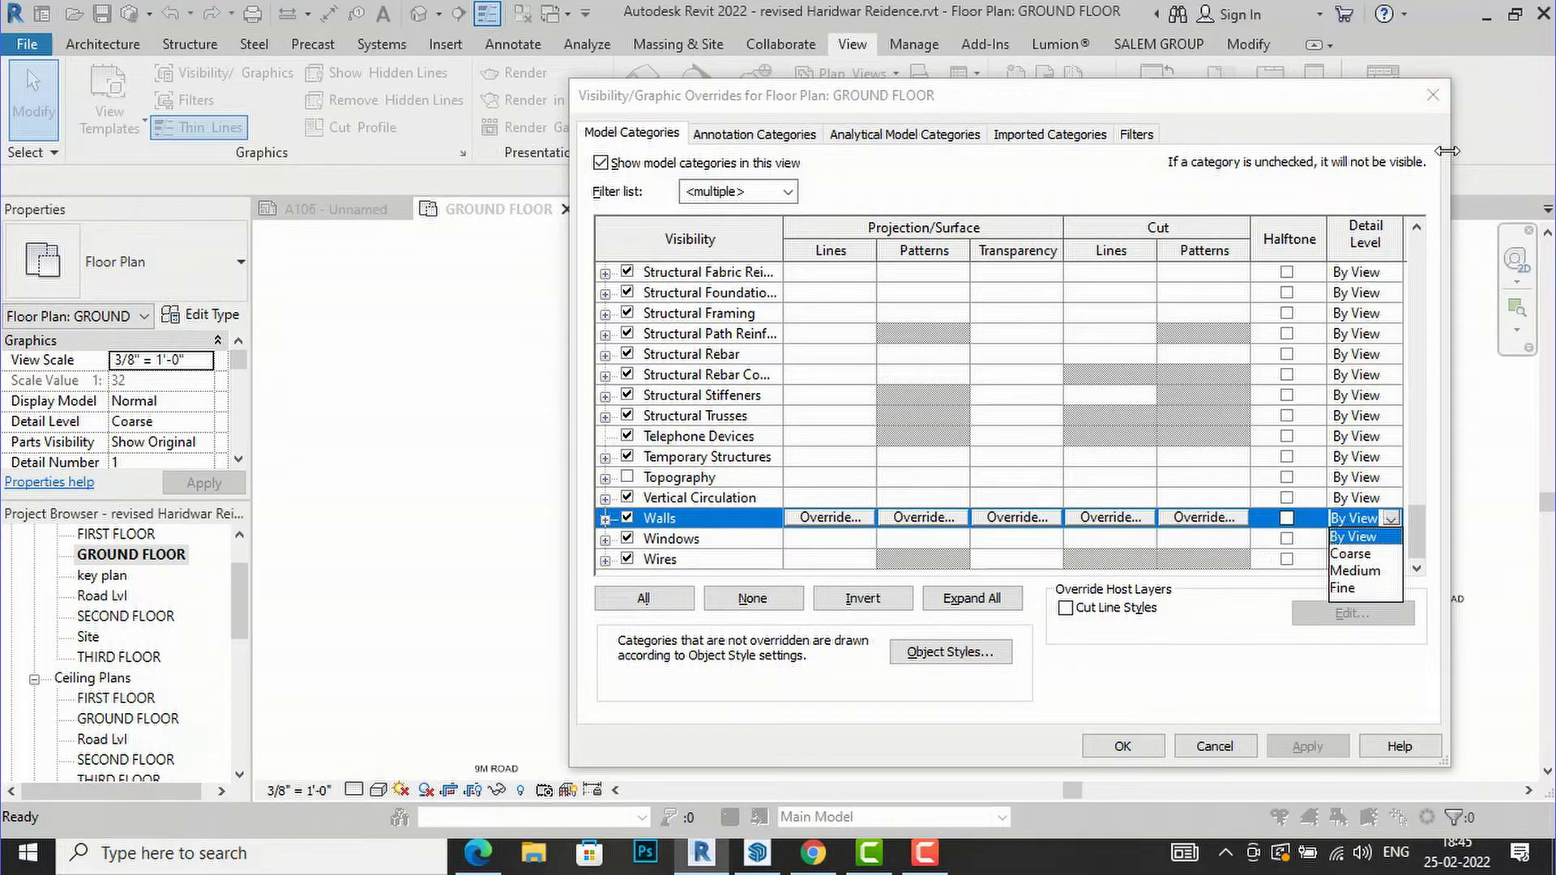
click(1431, 96)
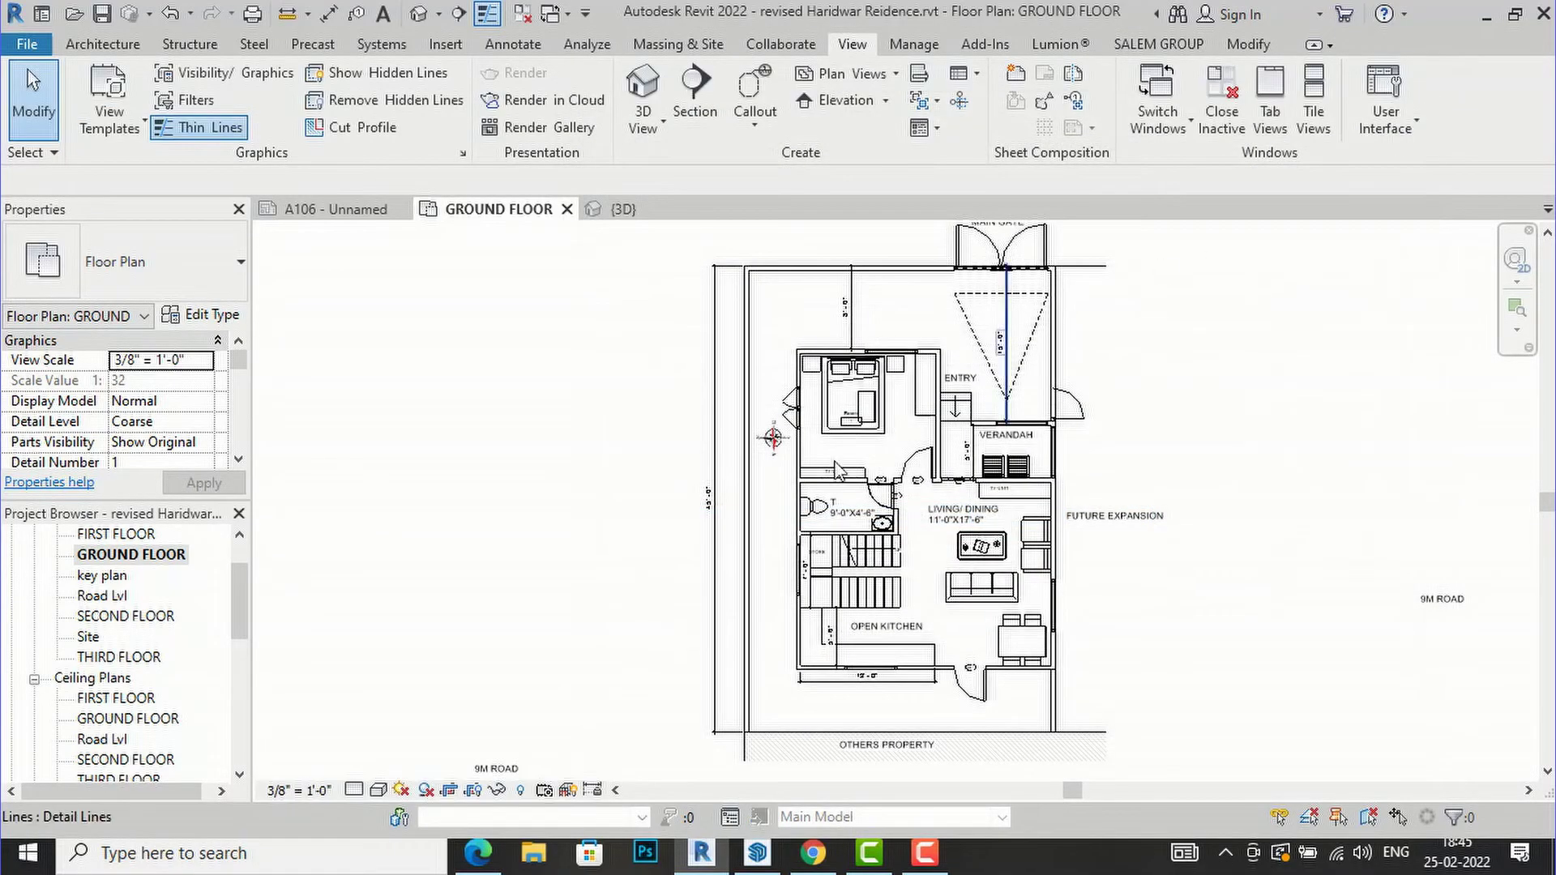
Leave the view's detail level at Coarse and start the VV shortcut for Visibility/Graphic Overrides.
click(357, 793)
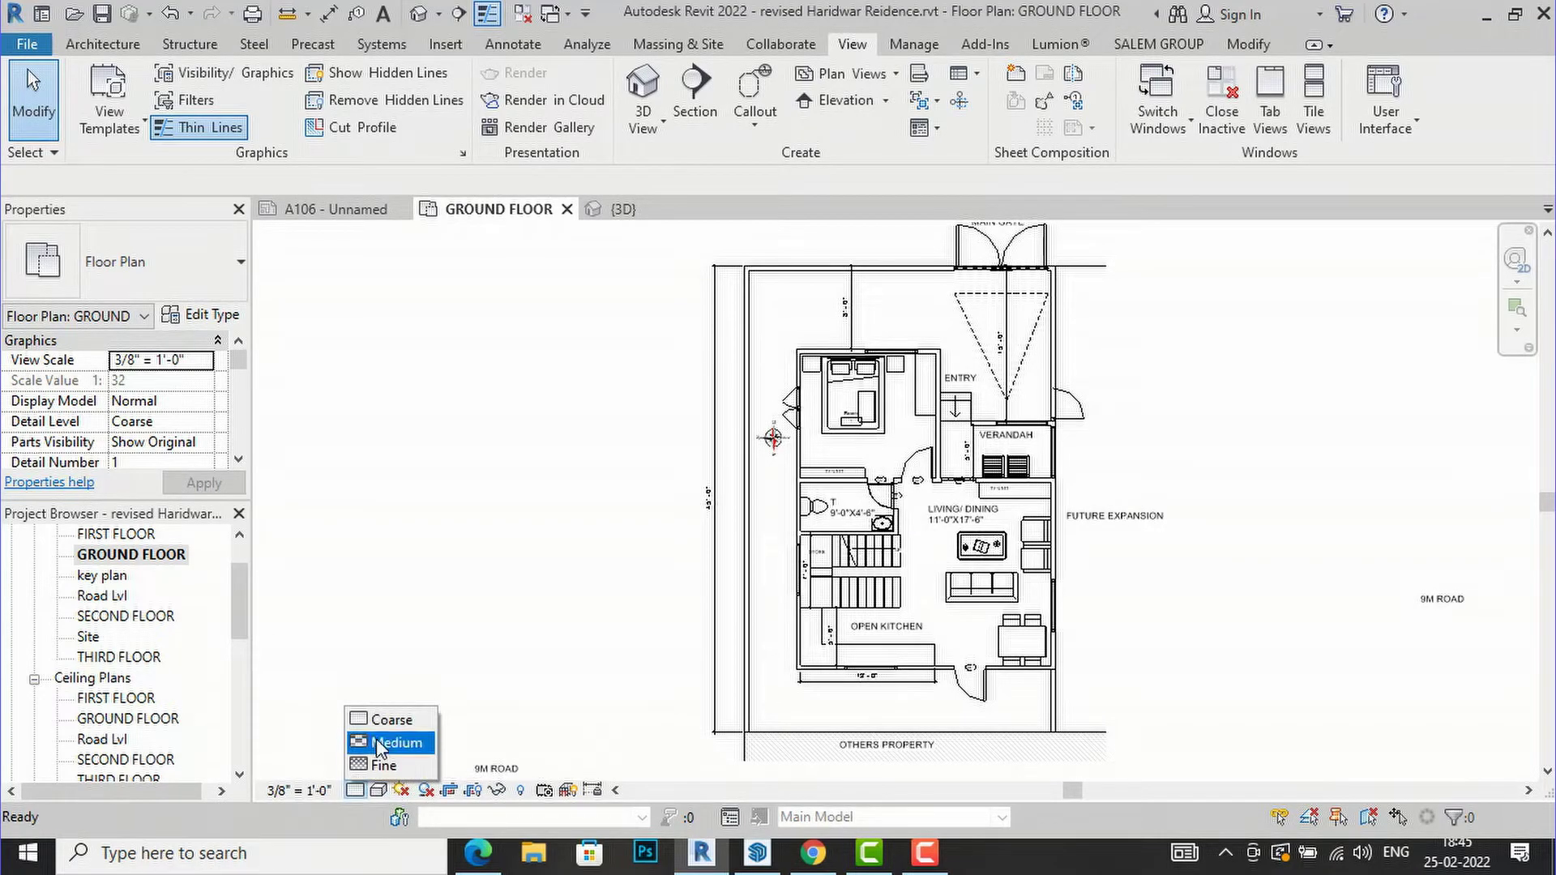
click(518, 630)
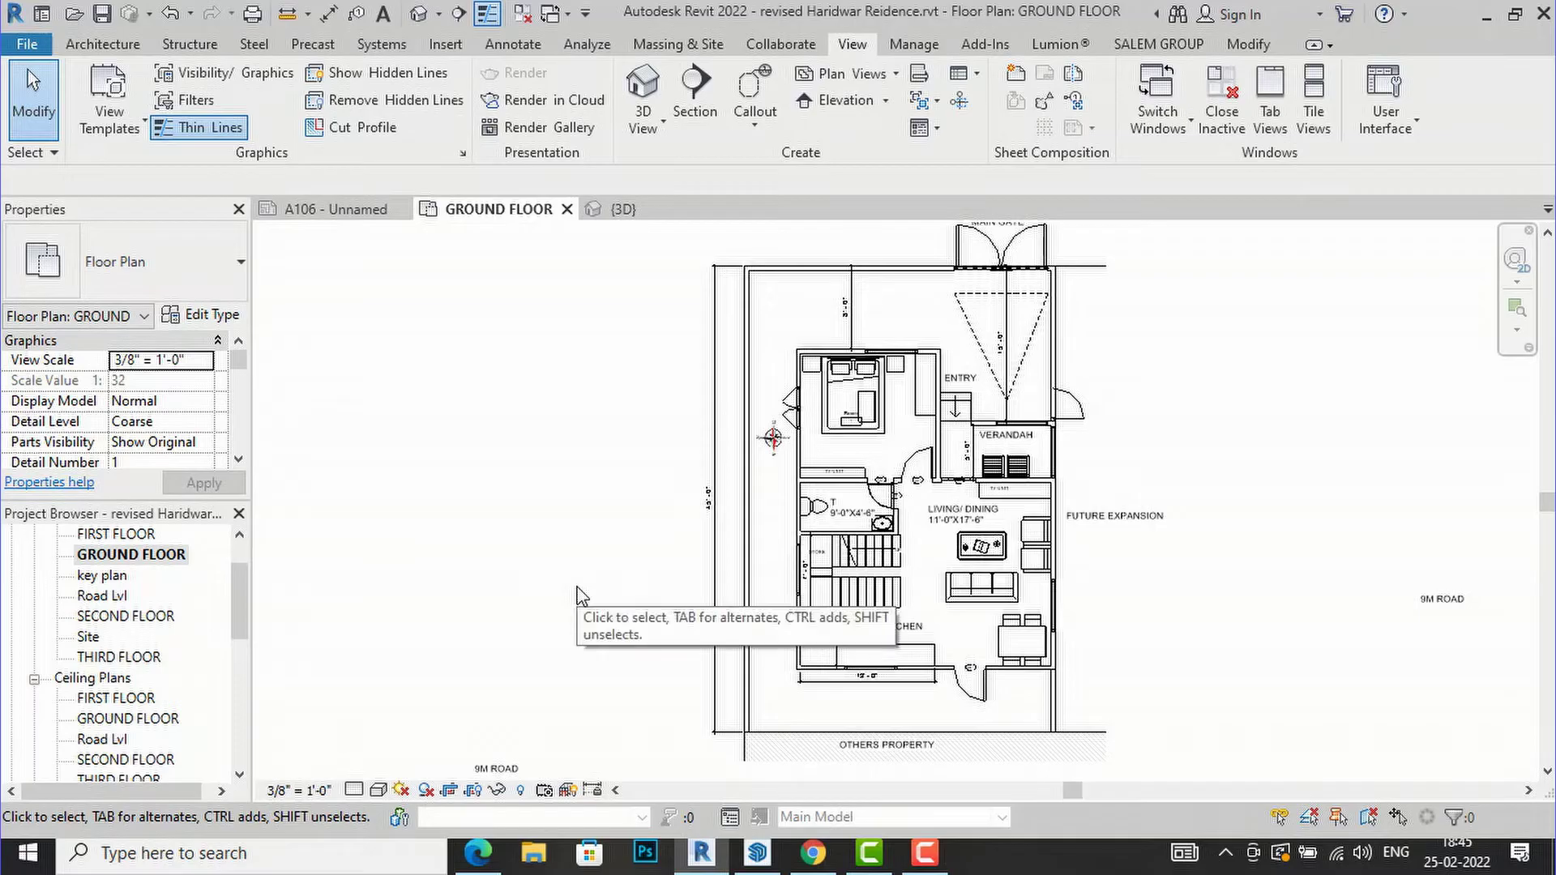
key(v)
key(v)
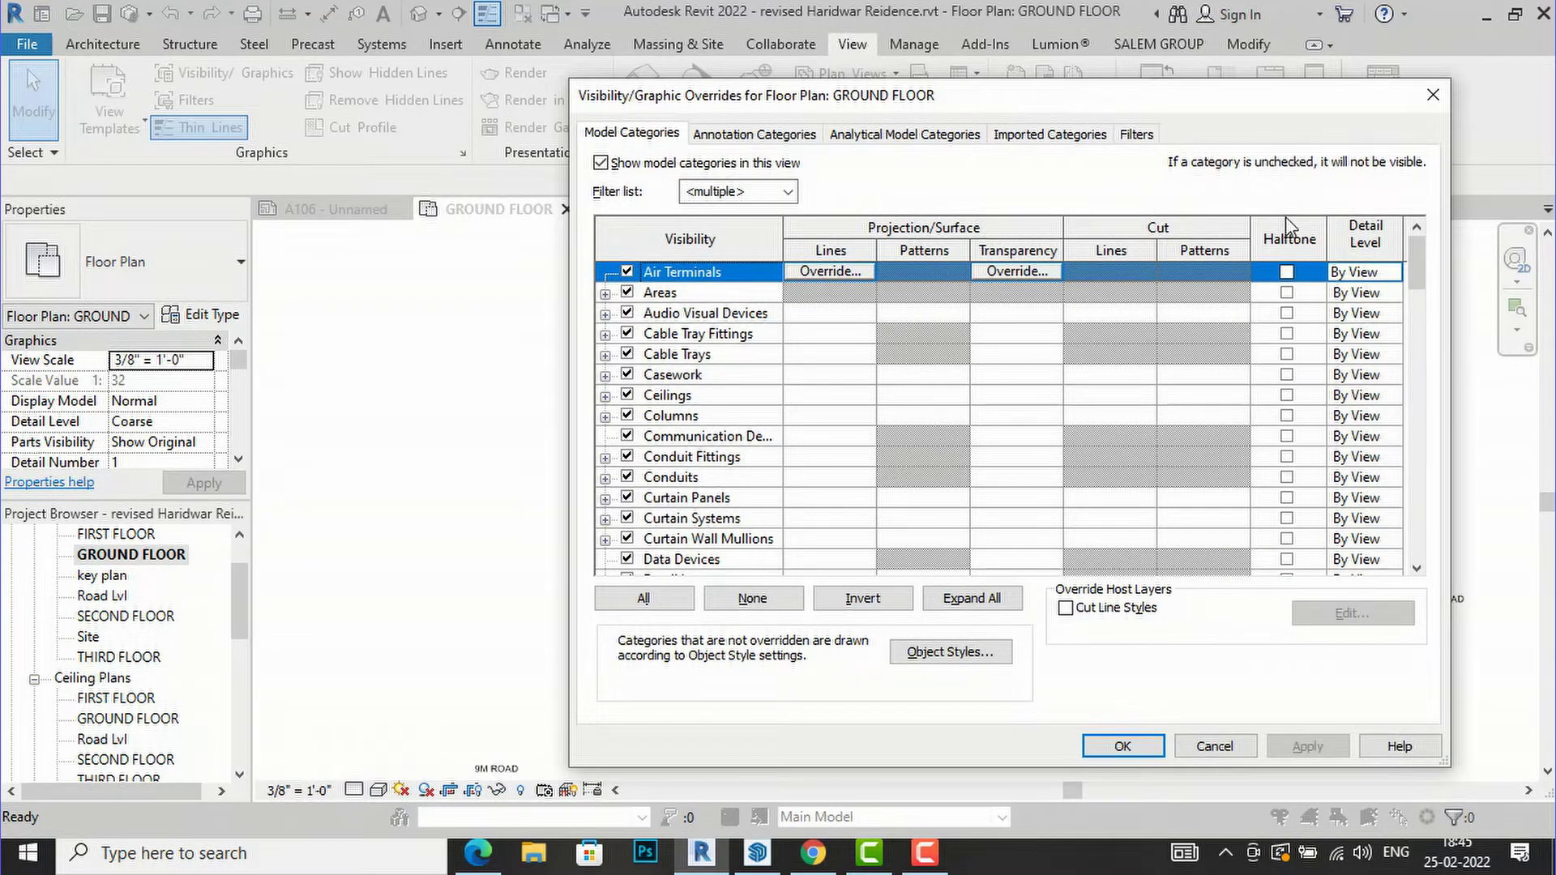
Override the GROUND FLOOR plan's wall projection lines to blue with line weight 12.
scroll(837, 518, down, 1)
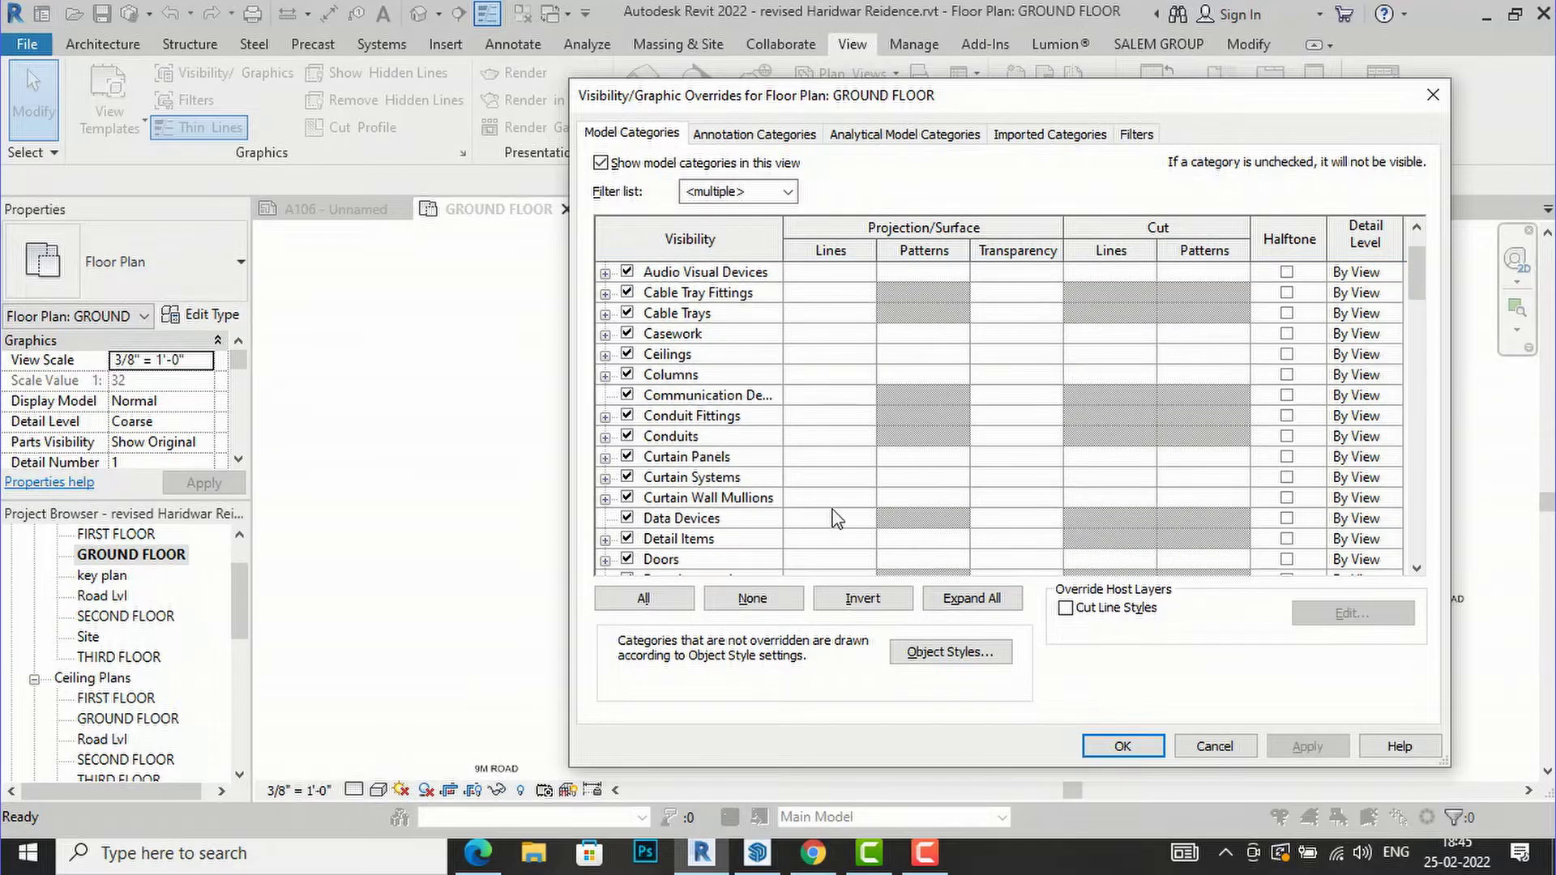
scroll(837, 519, down, 7)
drag(1421, 342, 1418, 563)
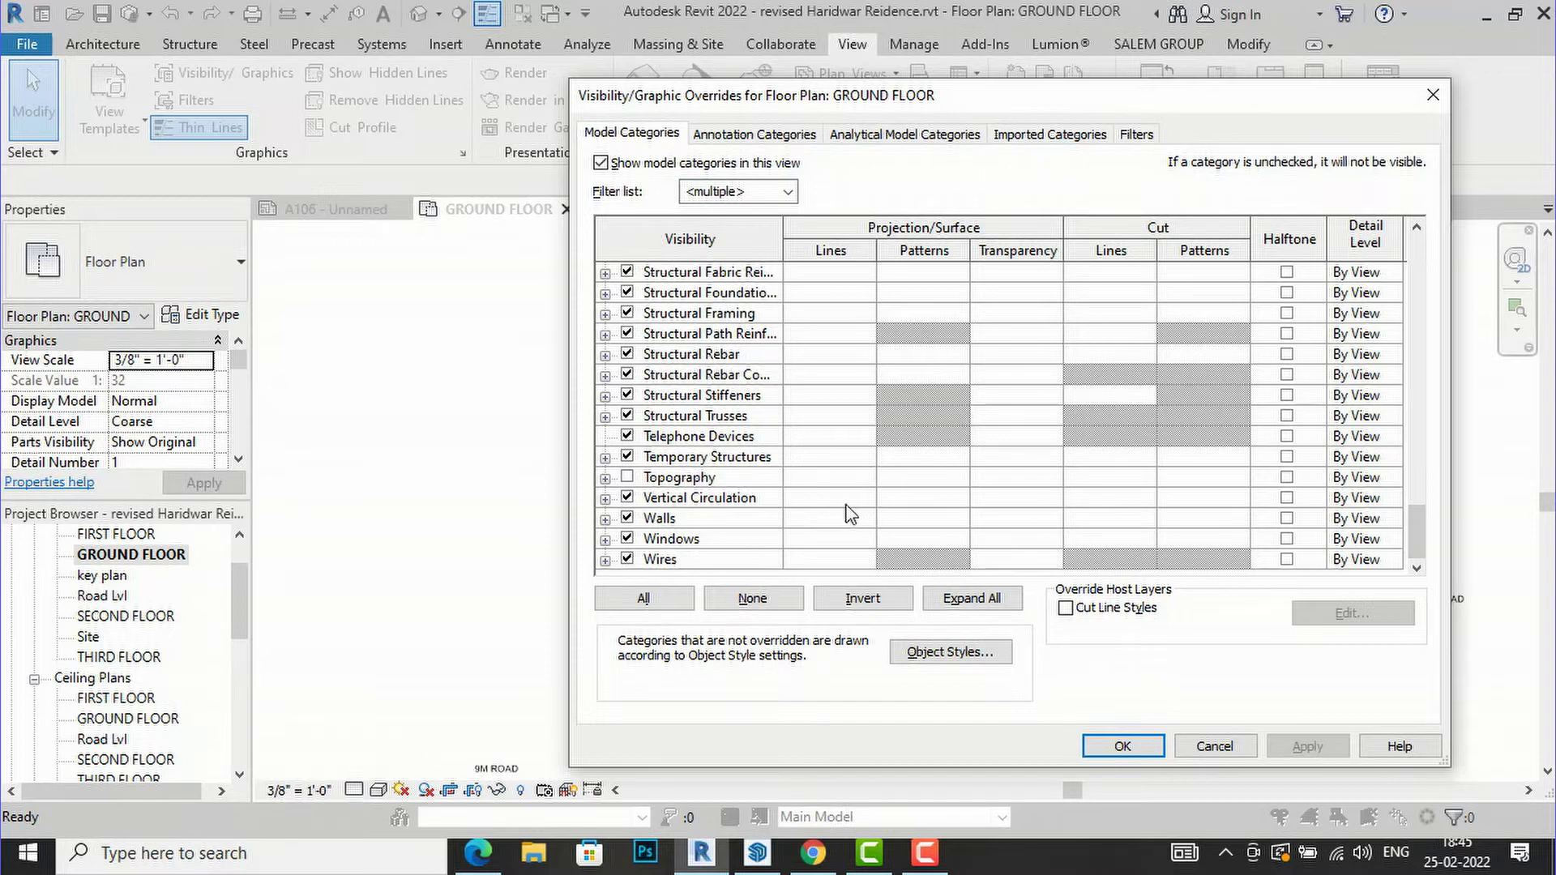
click(825, 523)
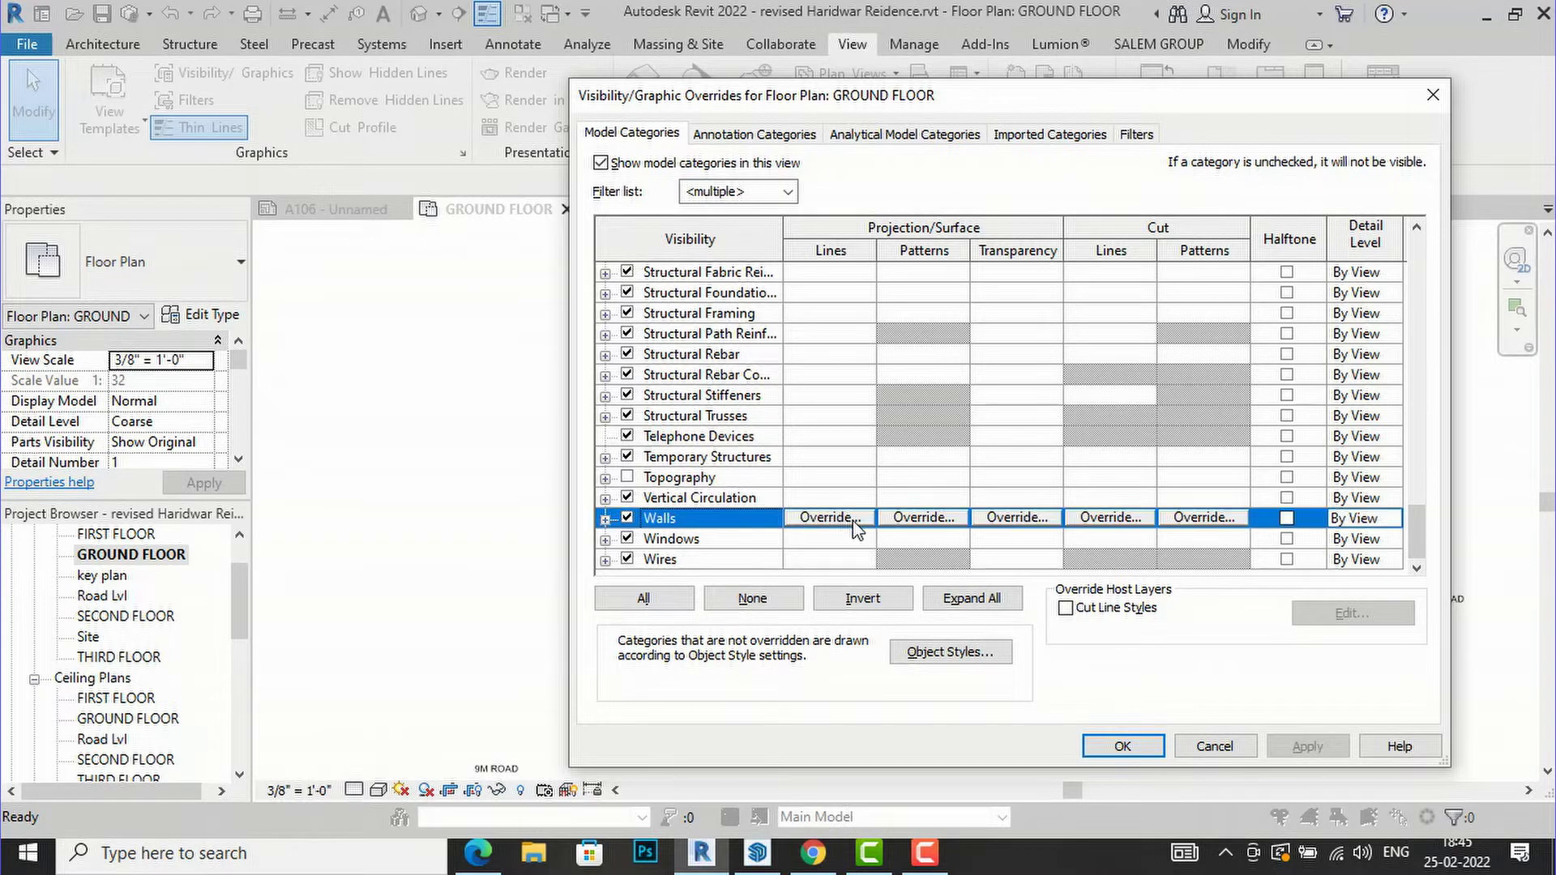
click(865, 523)
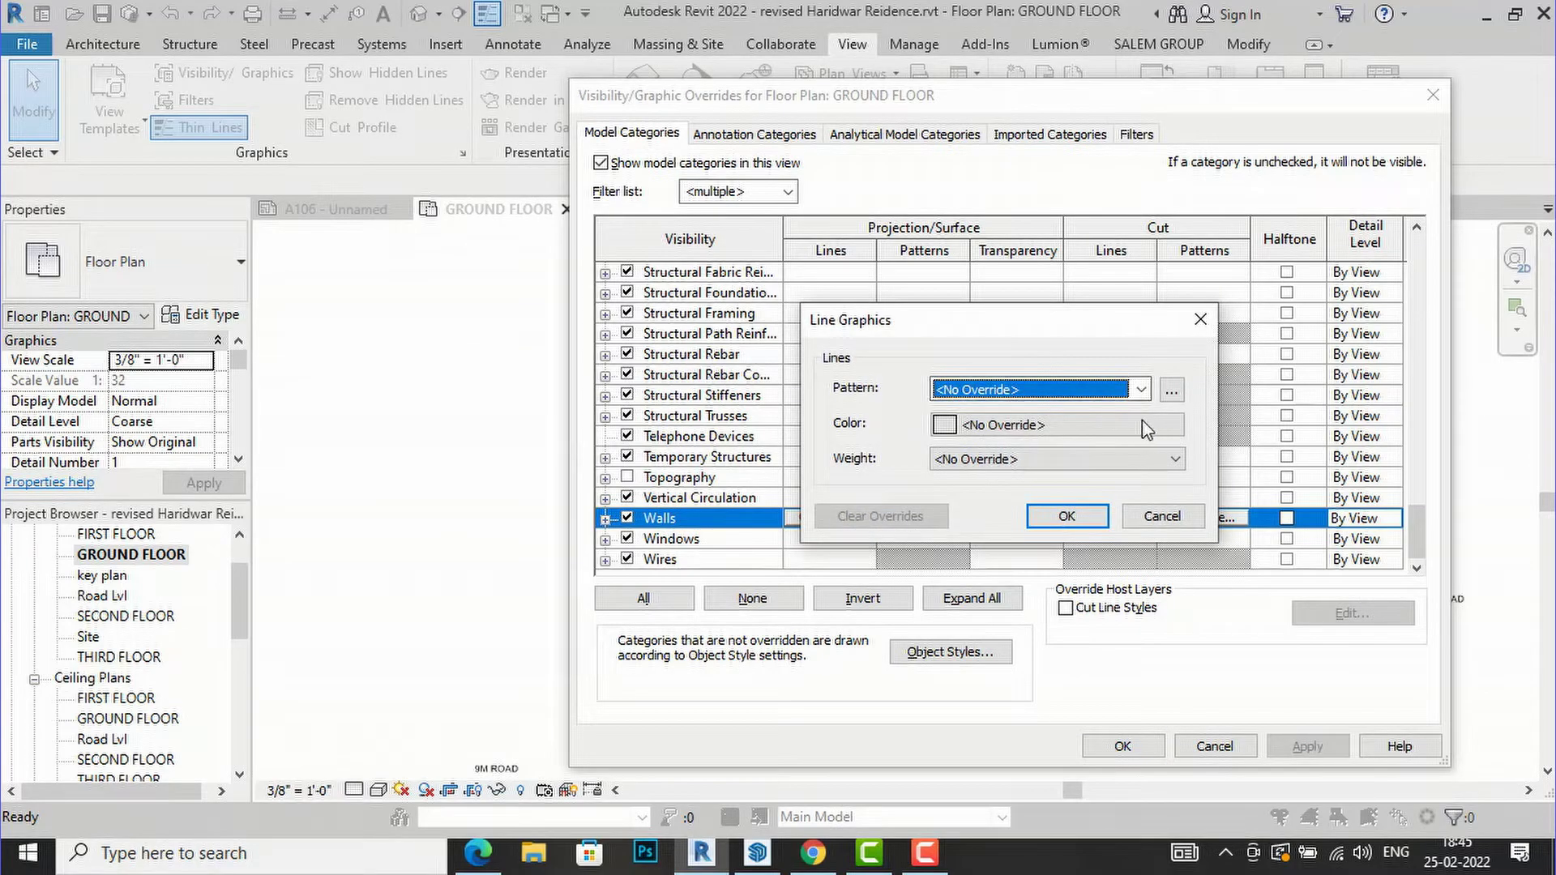
click(943, 426)
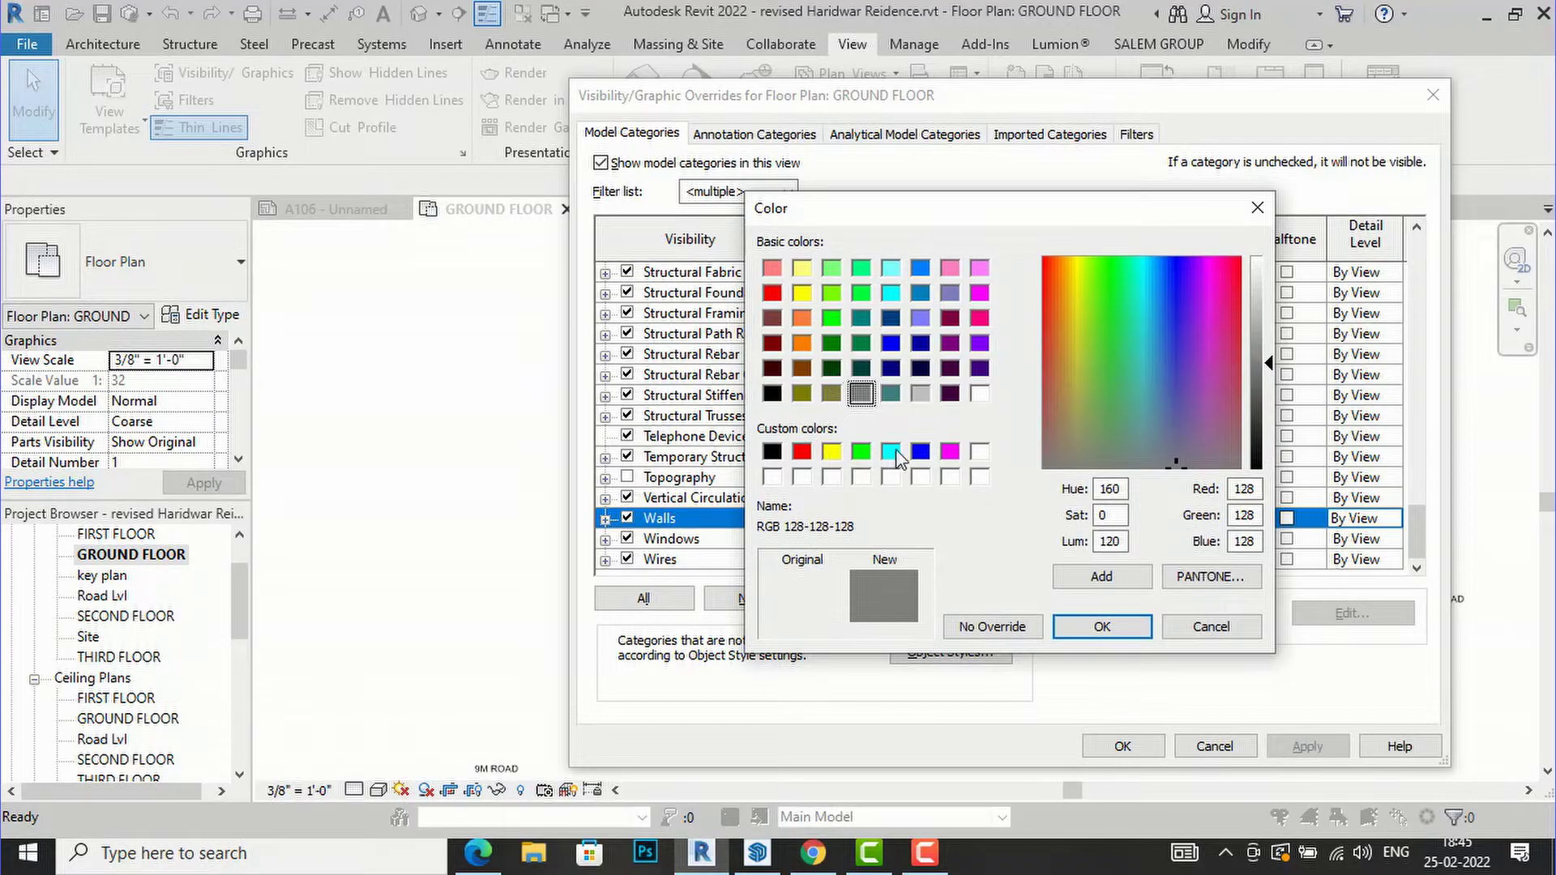
click(920, 452)
click(1092, 628)
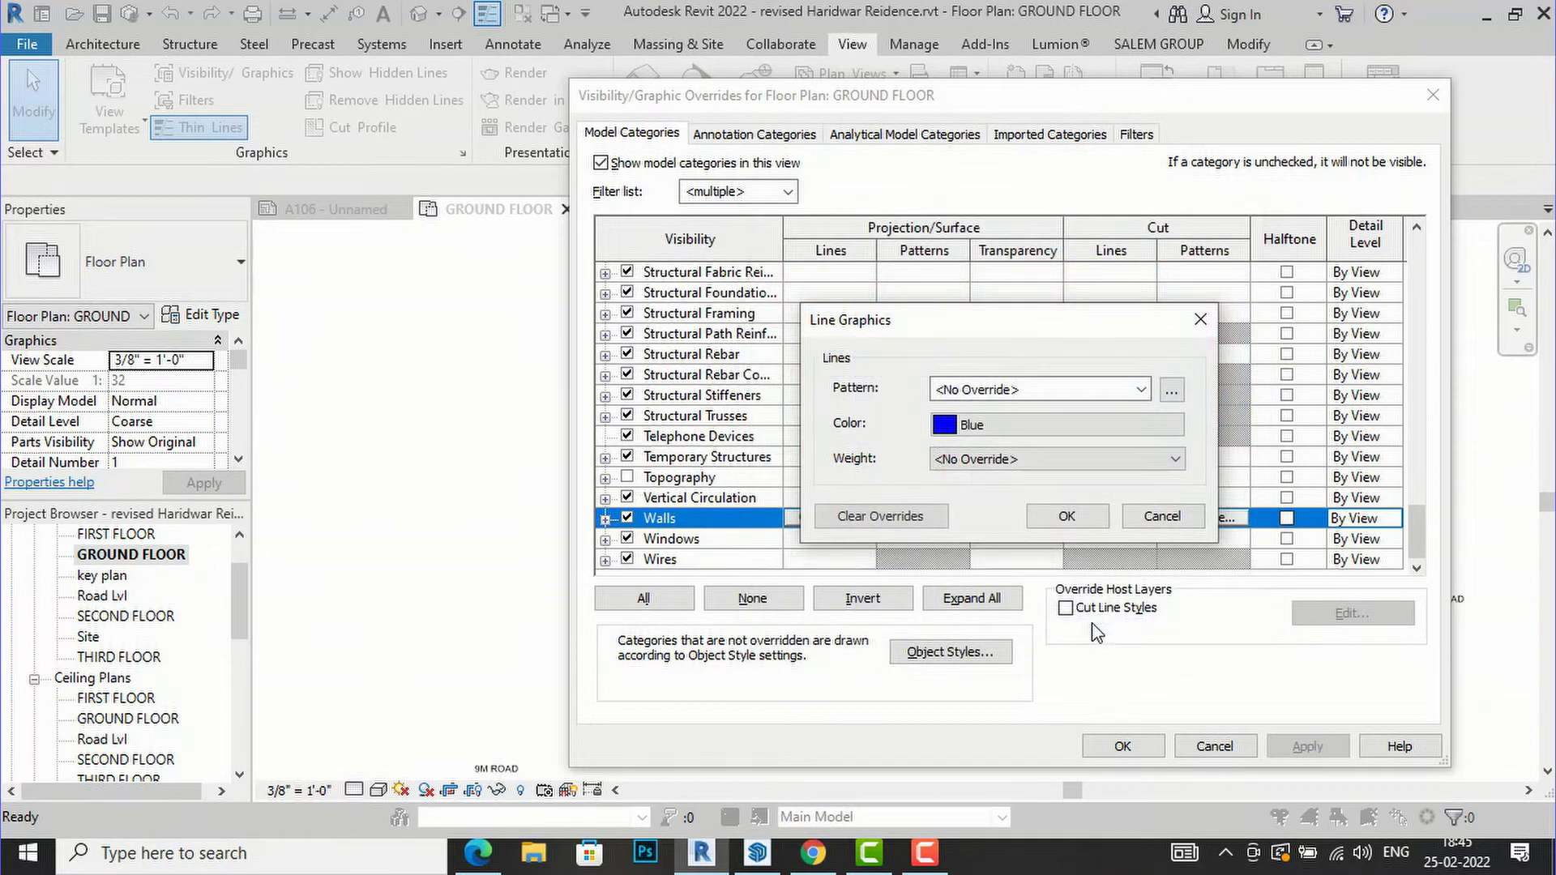
click(1082, 459)
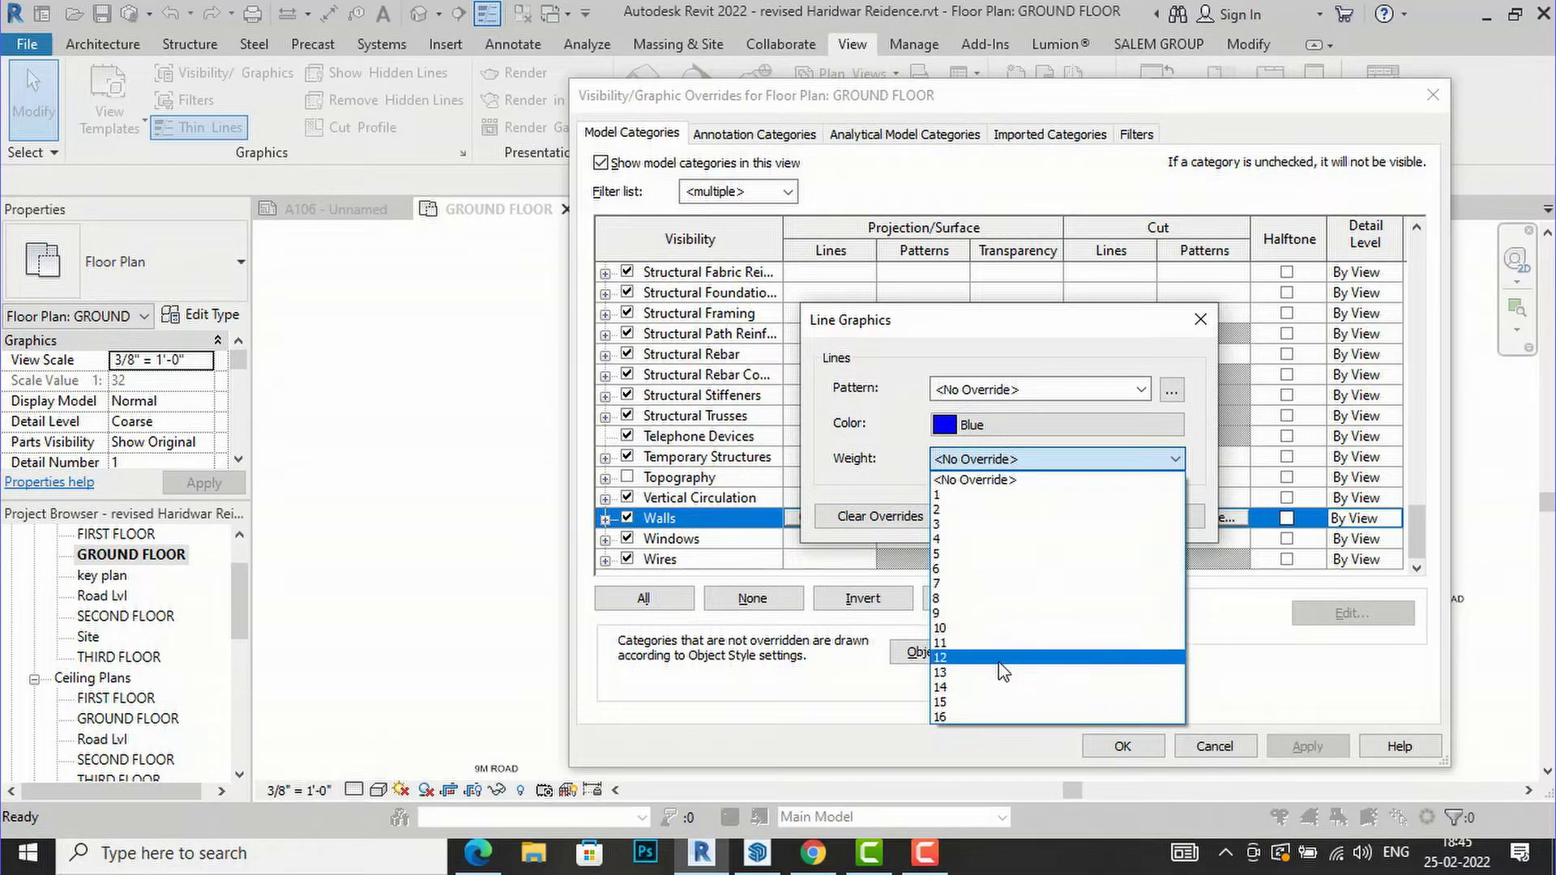
click(1002, 659)
click(1095, 516)
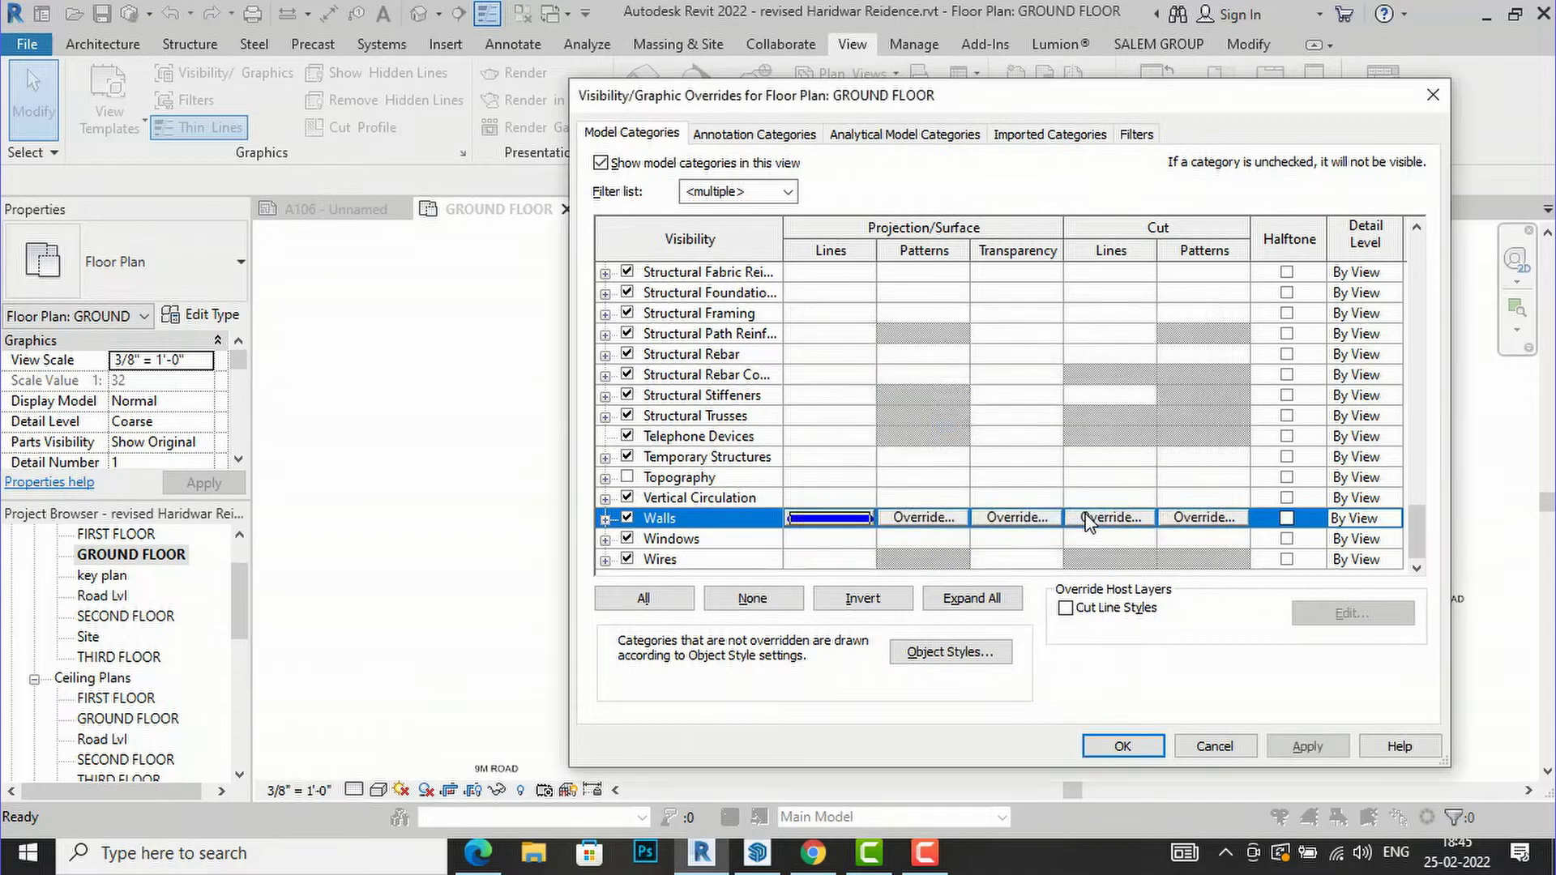
click(1305, 746)
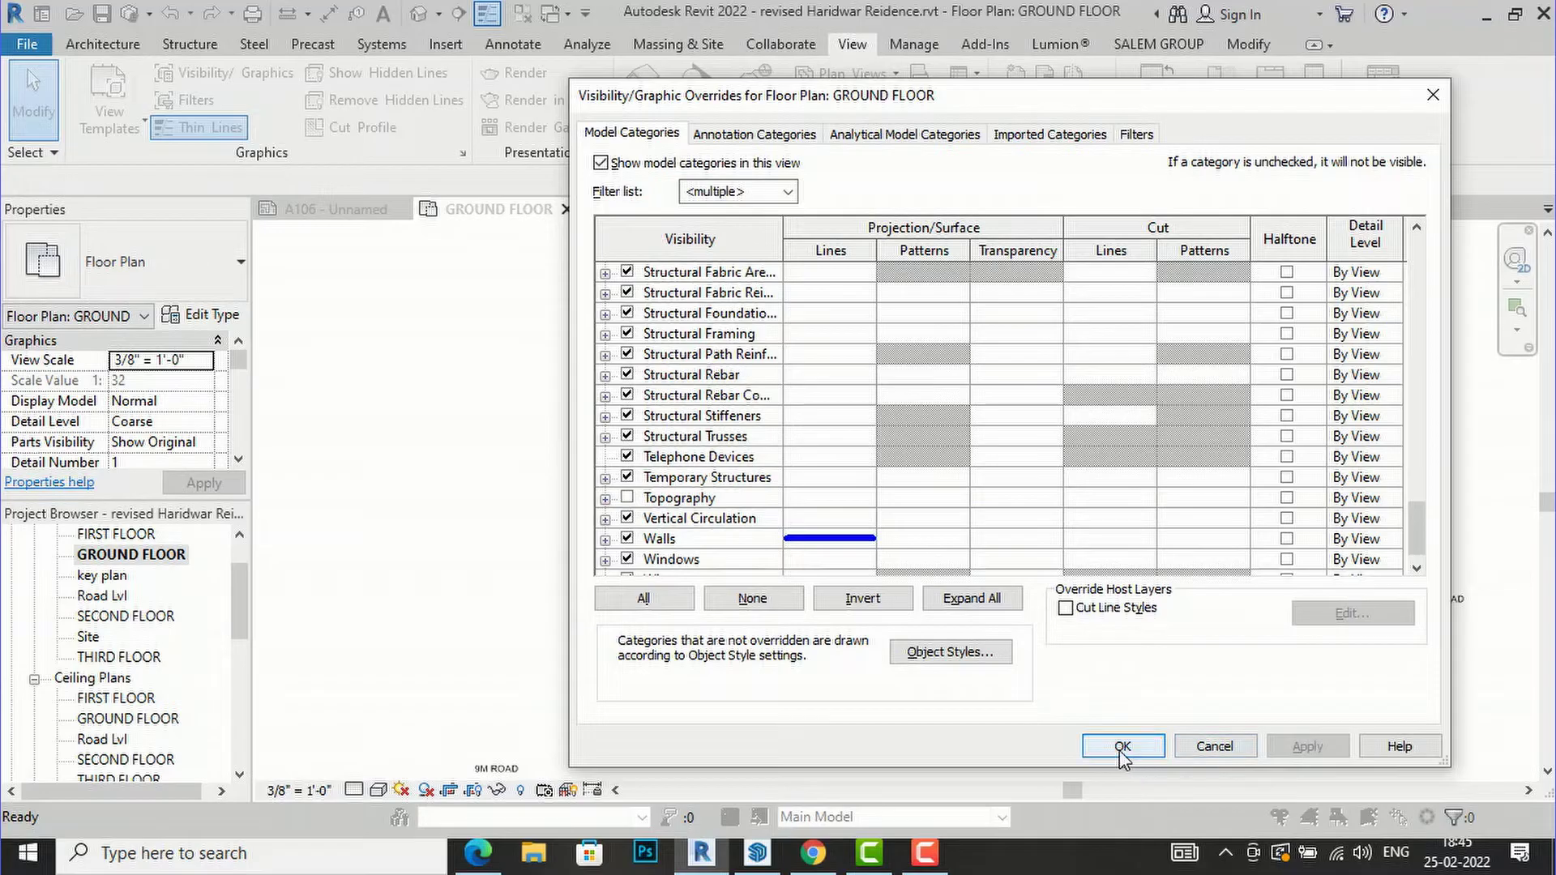
click(1123, 747)
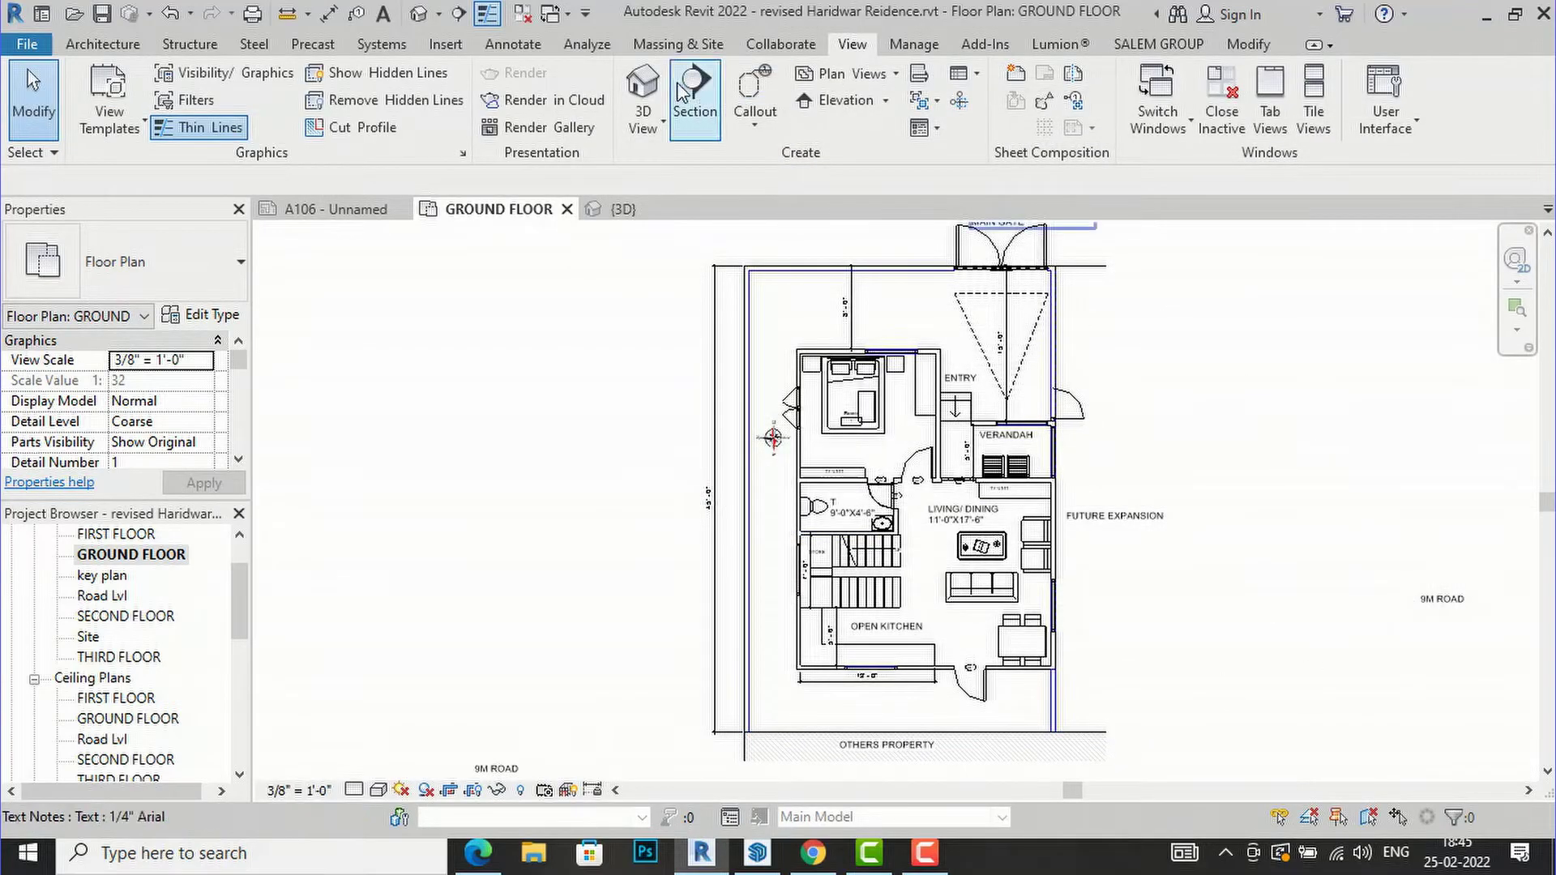
Switch to the {3D} view and zoom to see the house's blue wall outlines.
click(640, 88)
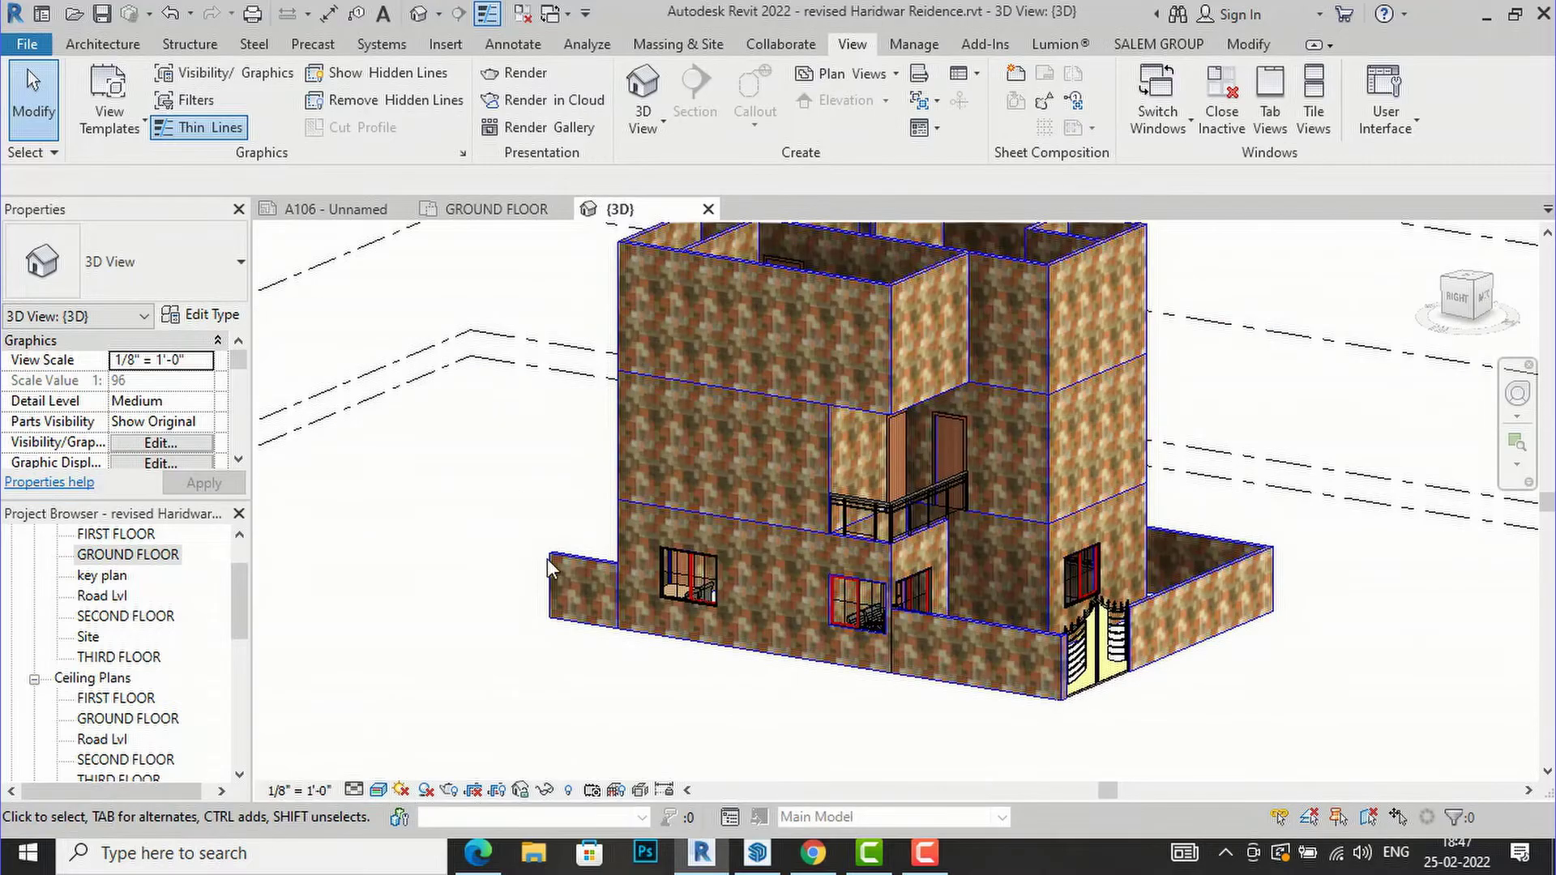
scroll(609, 598, down, 2)
scroll(709, 454, up, 3)
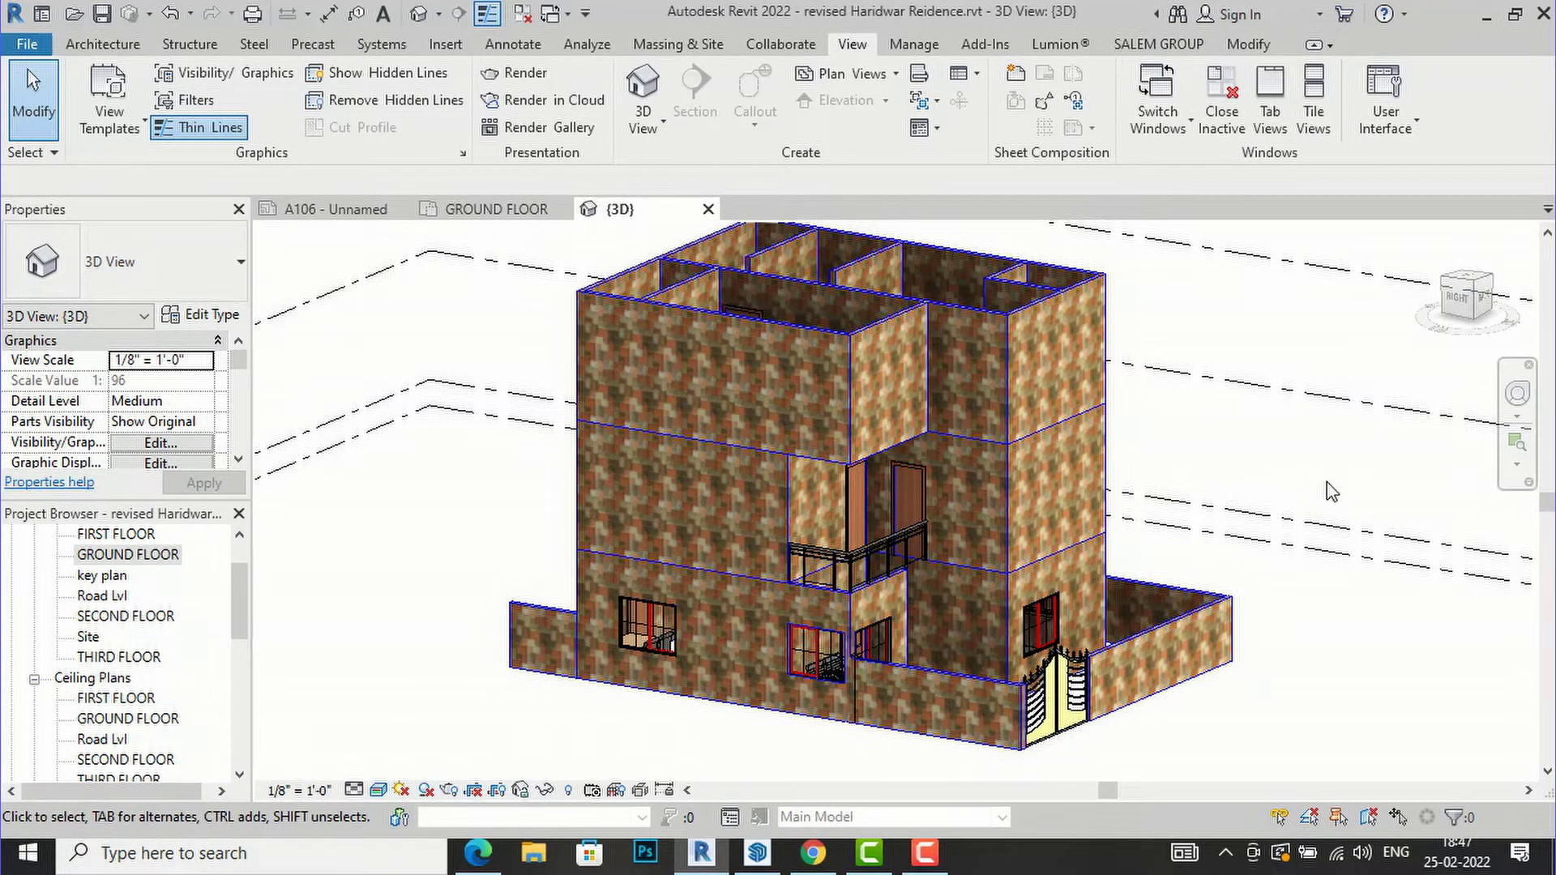
key(v)
key(v)
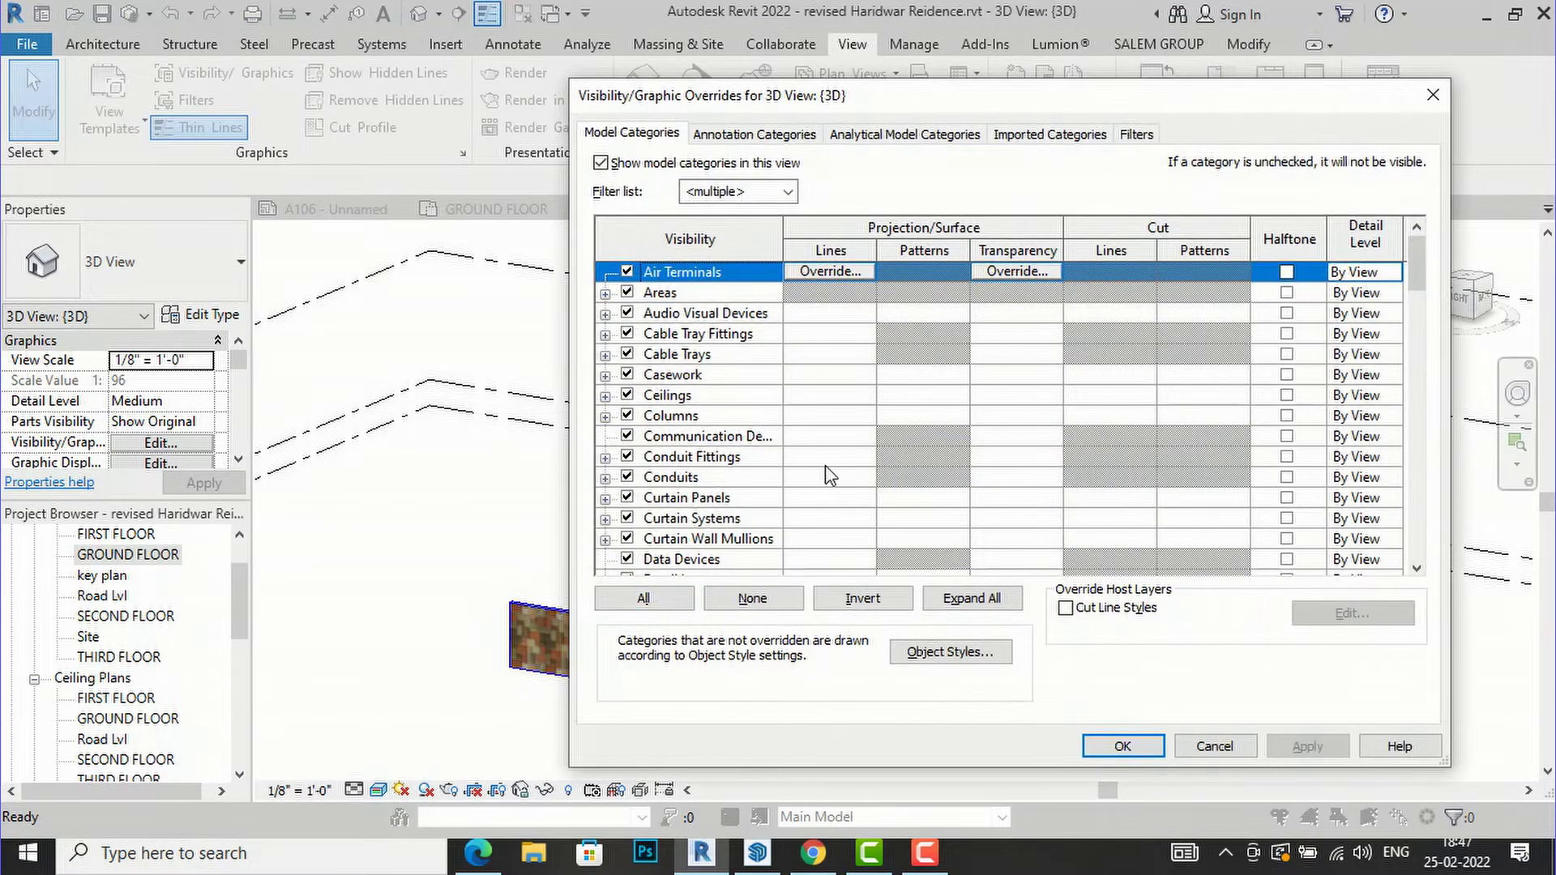
Raise the 3D view's wall projection line weight override to 14 and apply it.
scroll(839, 489, down, 10)
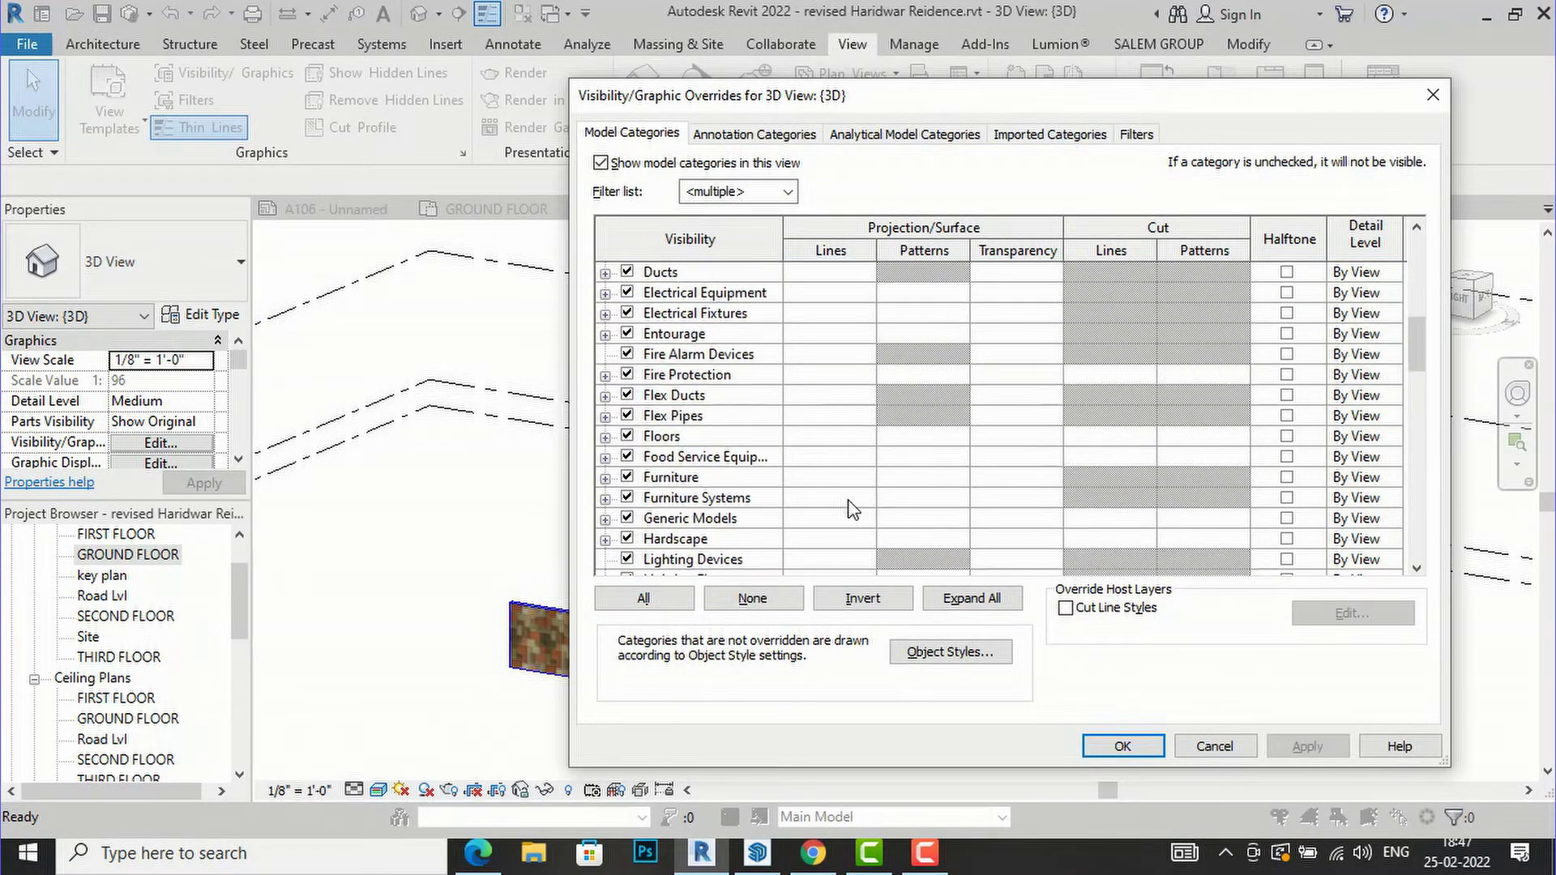
scroll(860, 525, down, 12)
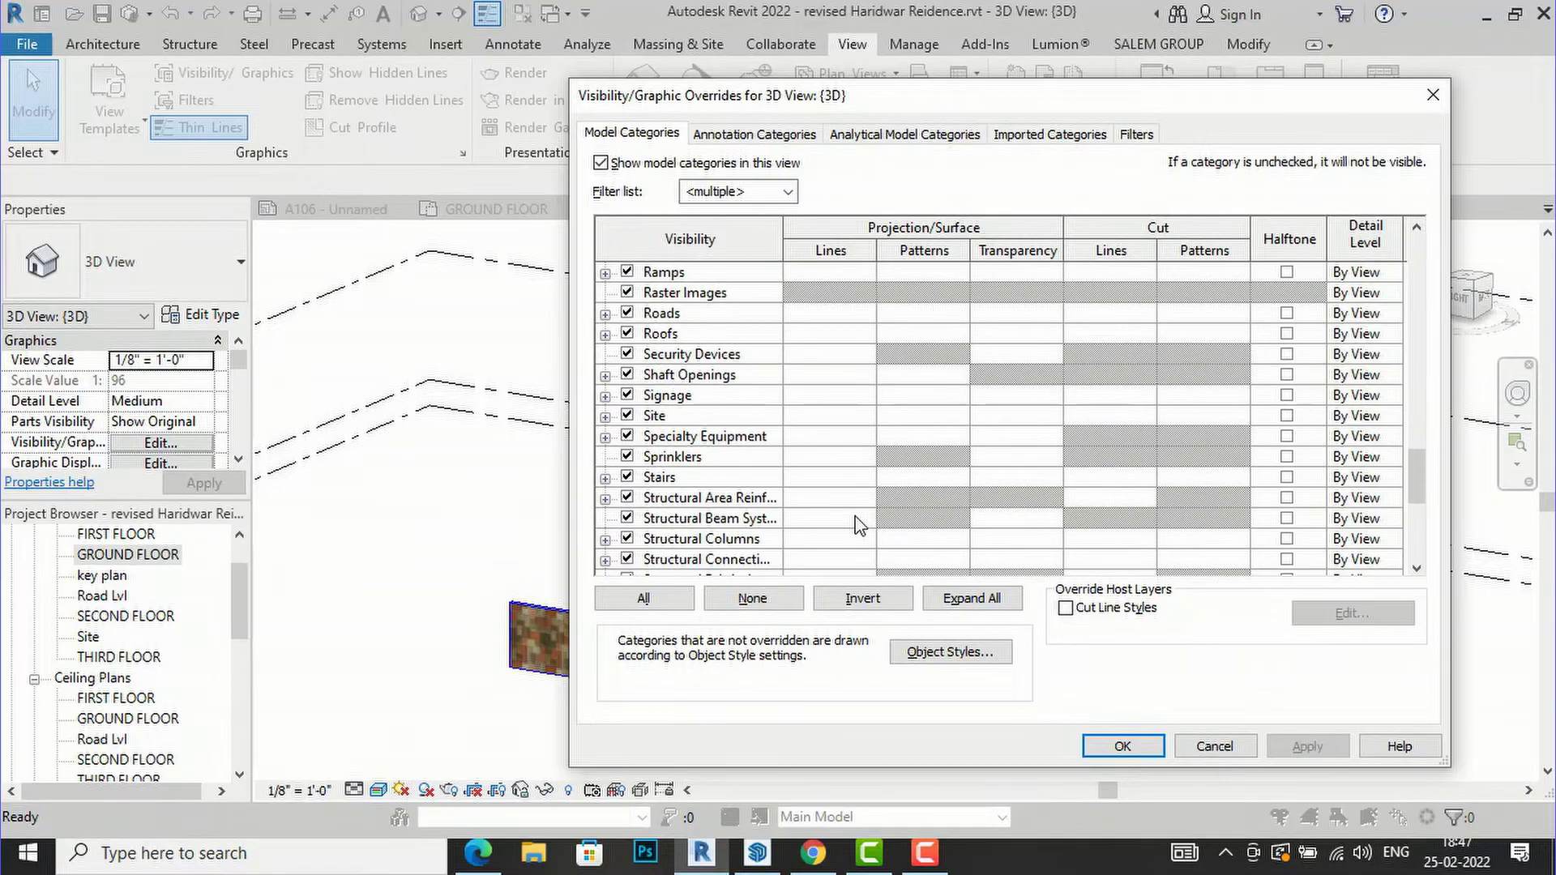
scroll(860, 525, down, 2)
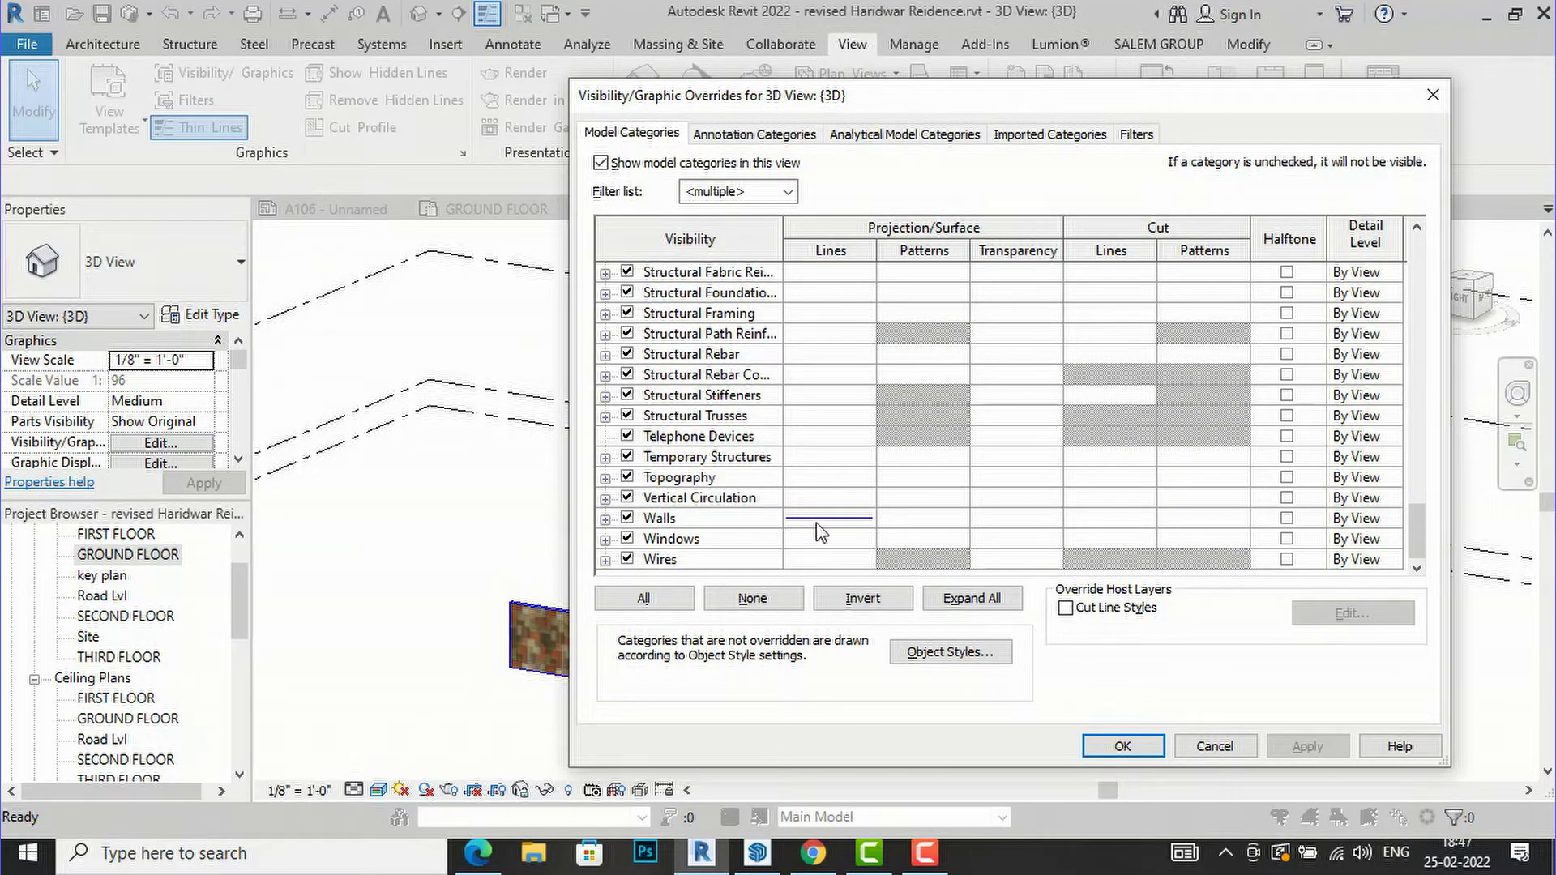
click(837, 526)
click(838, 525)
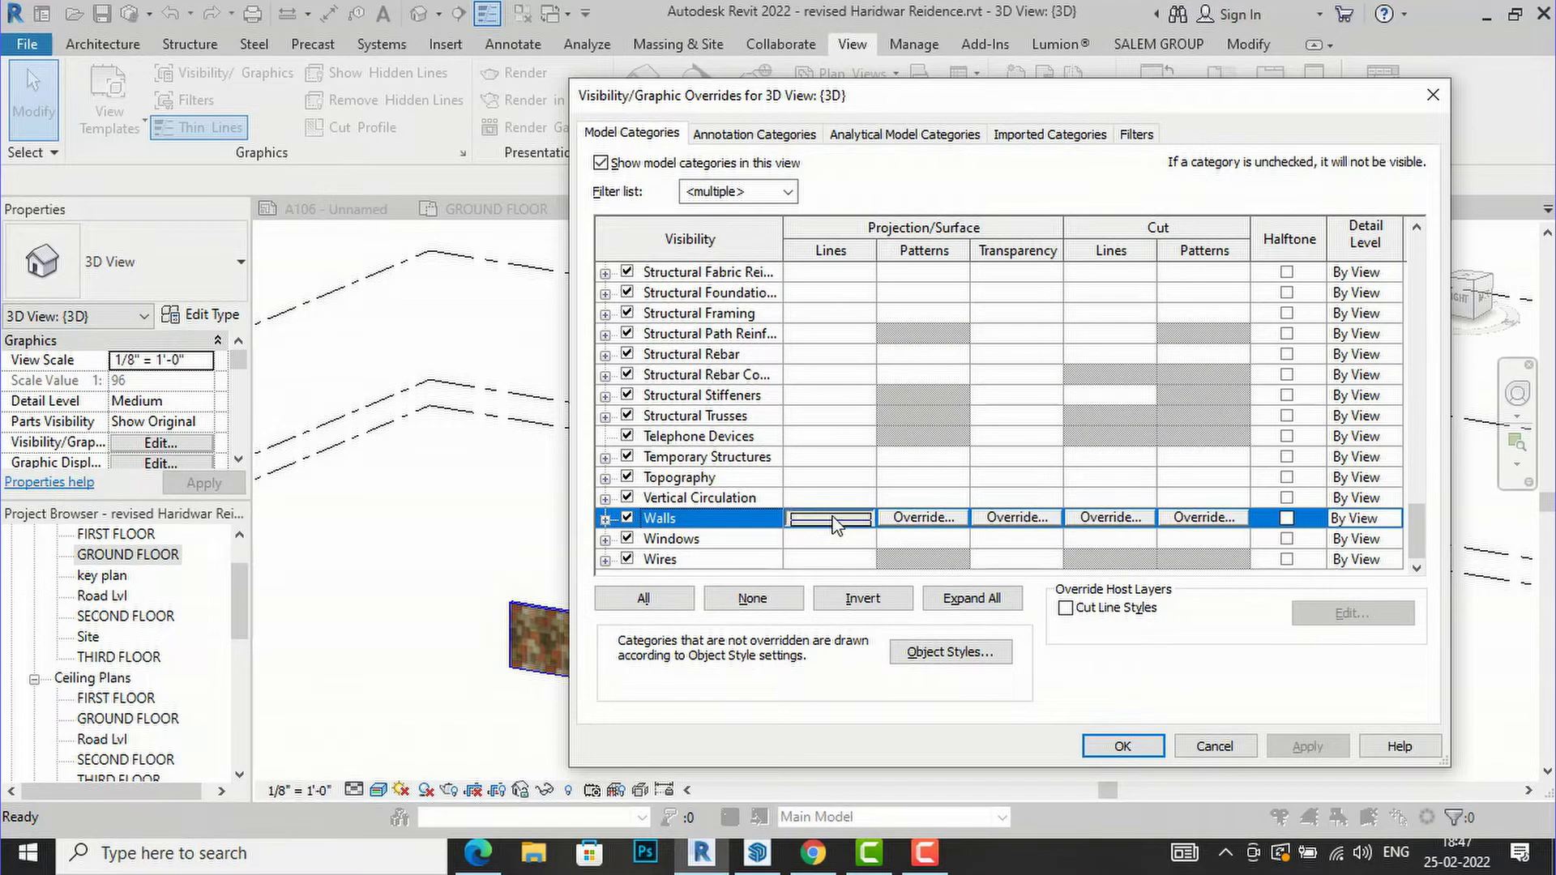
click(1054, 458)
click(1054, 459)
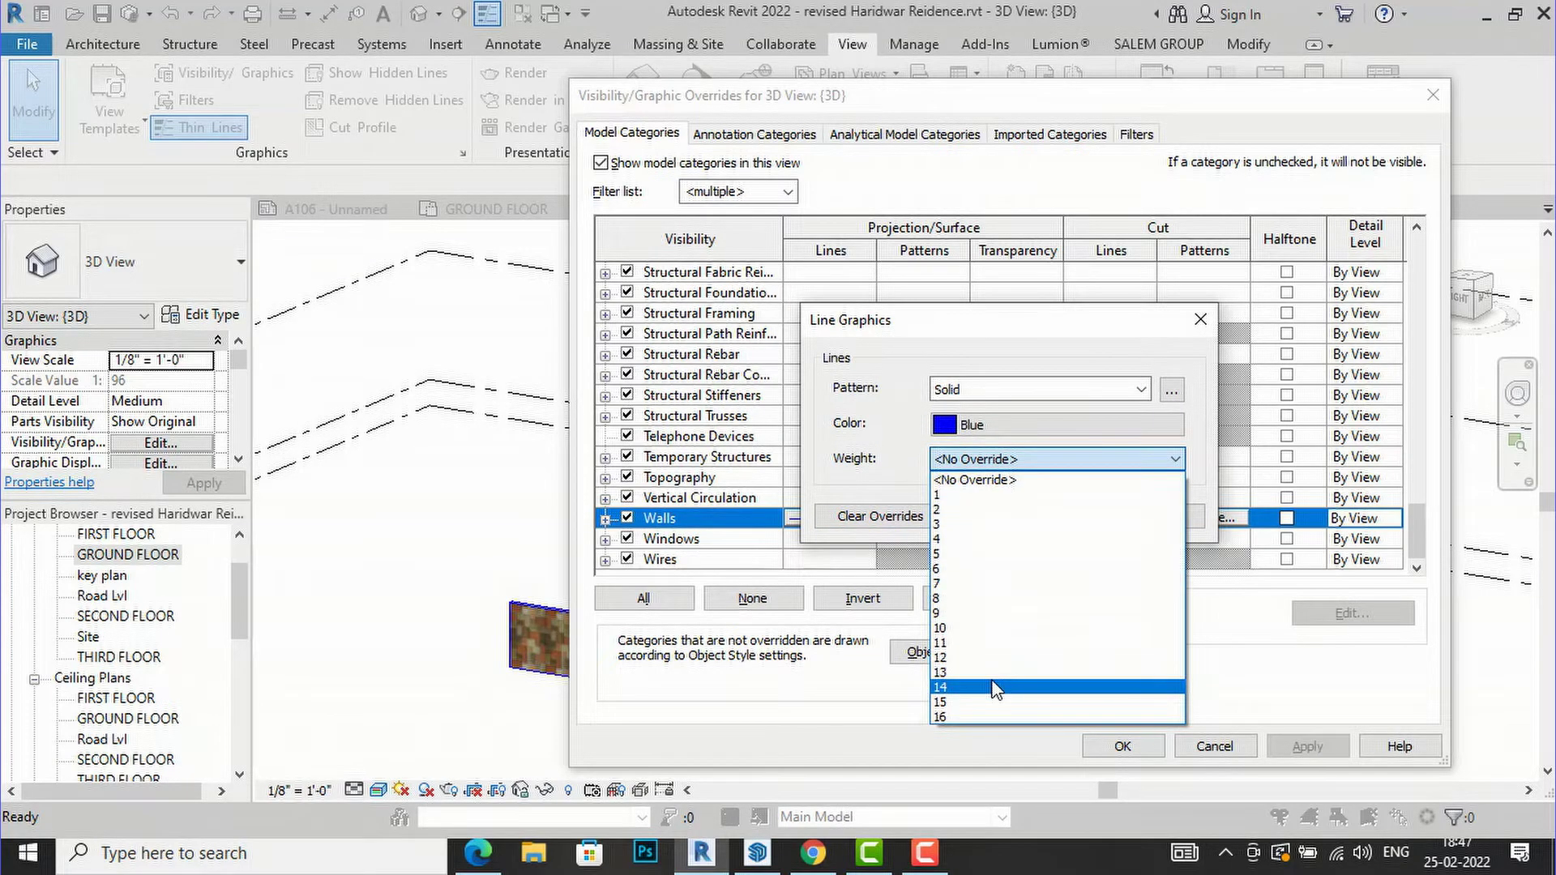
click(995, 687)
click(1064, 517)
click(1297, 750)
click(1120, 745)
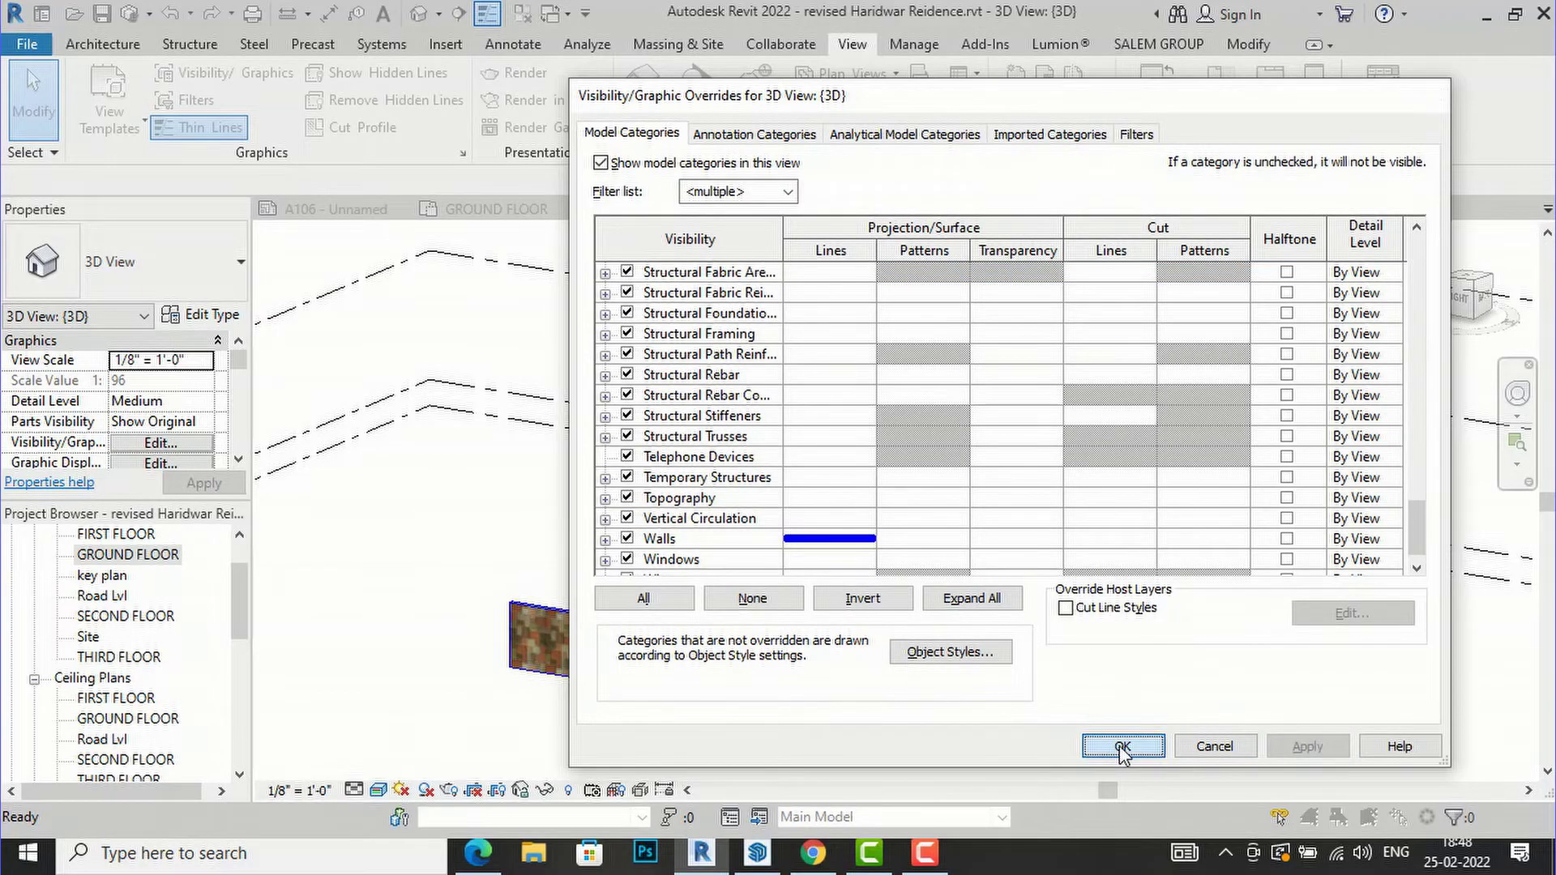
scroll(727, 421, up, 3)
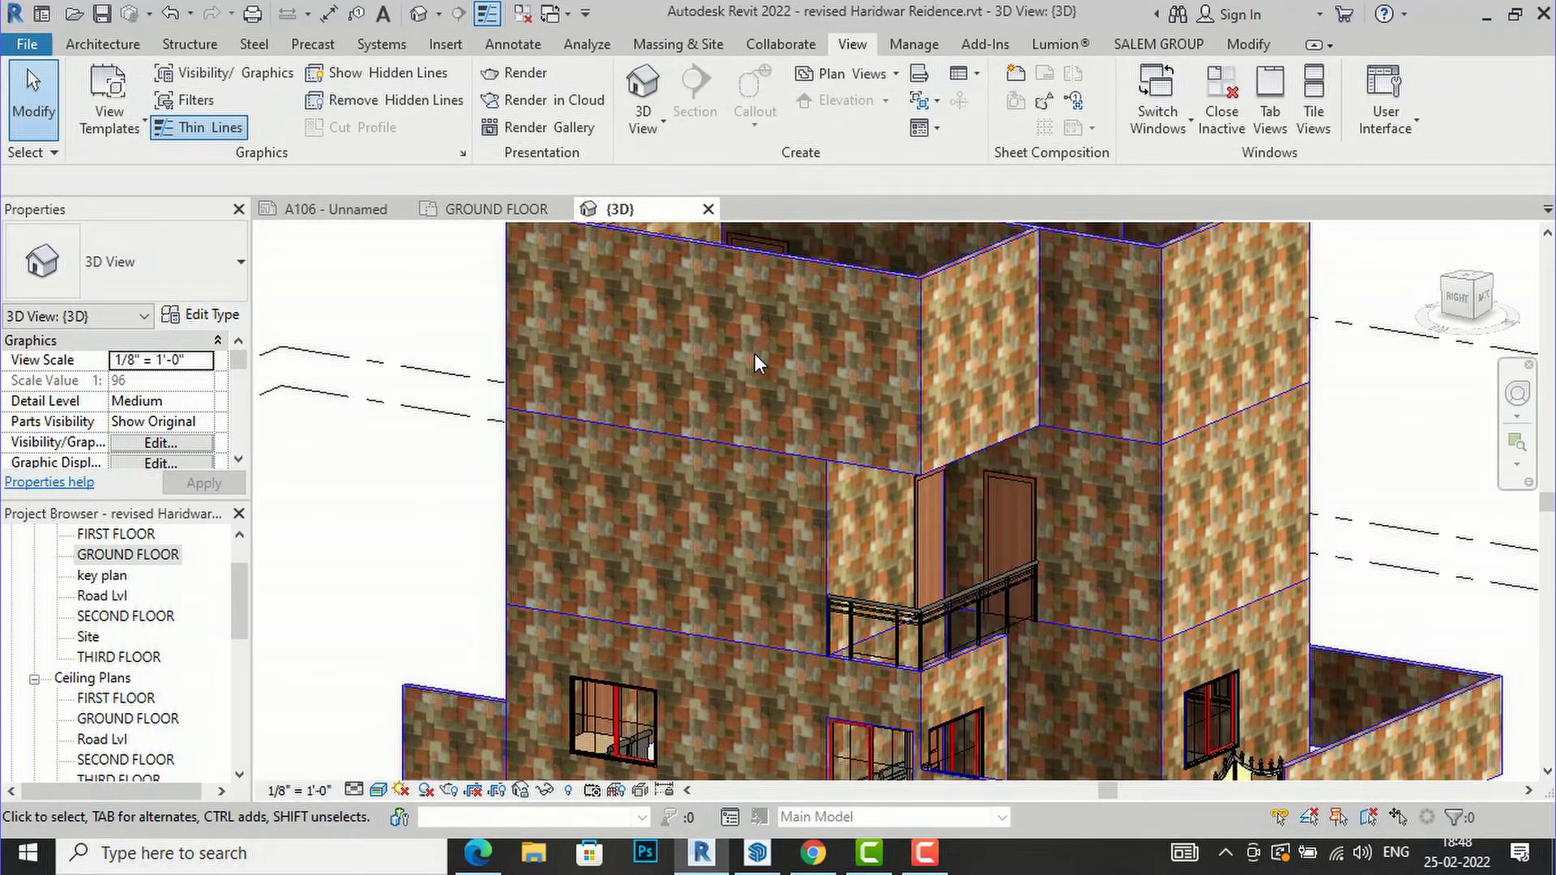
scroll(756, 353, down, 3)
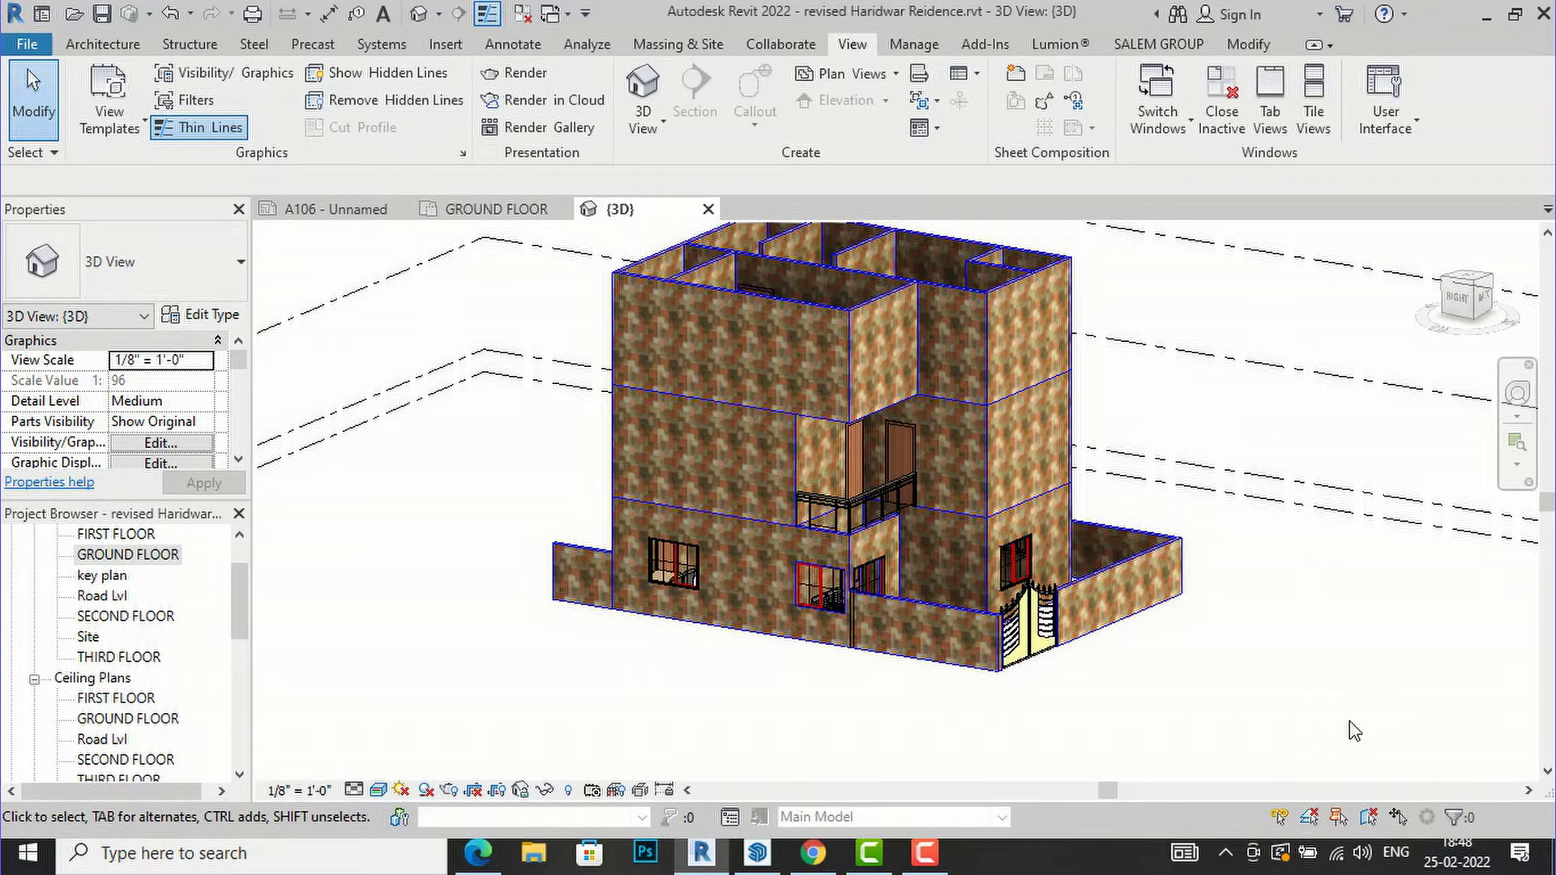
Clear the wall projection line overrides in the 3D view's Visibility/Graphic Overrides.
key(v)
key(g)
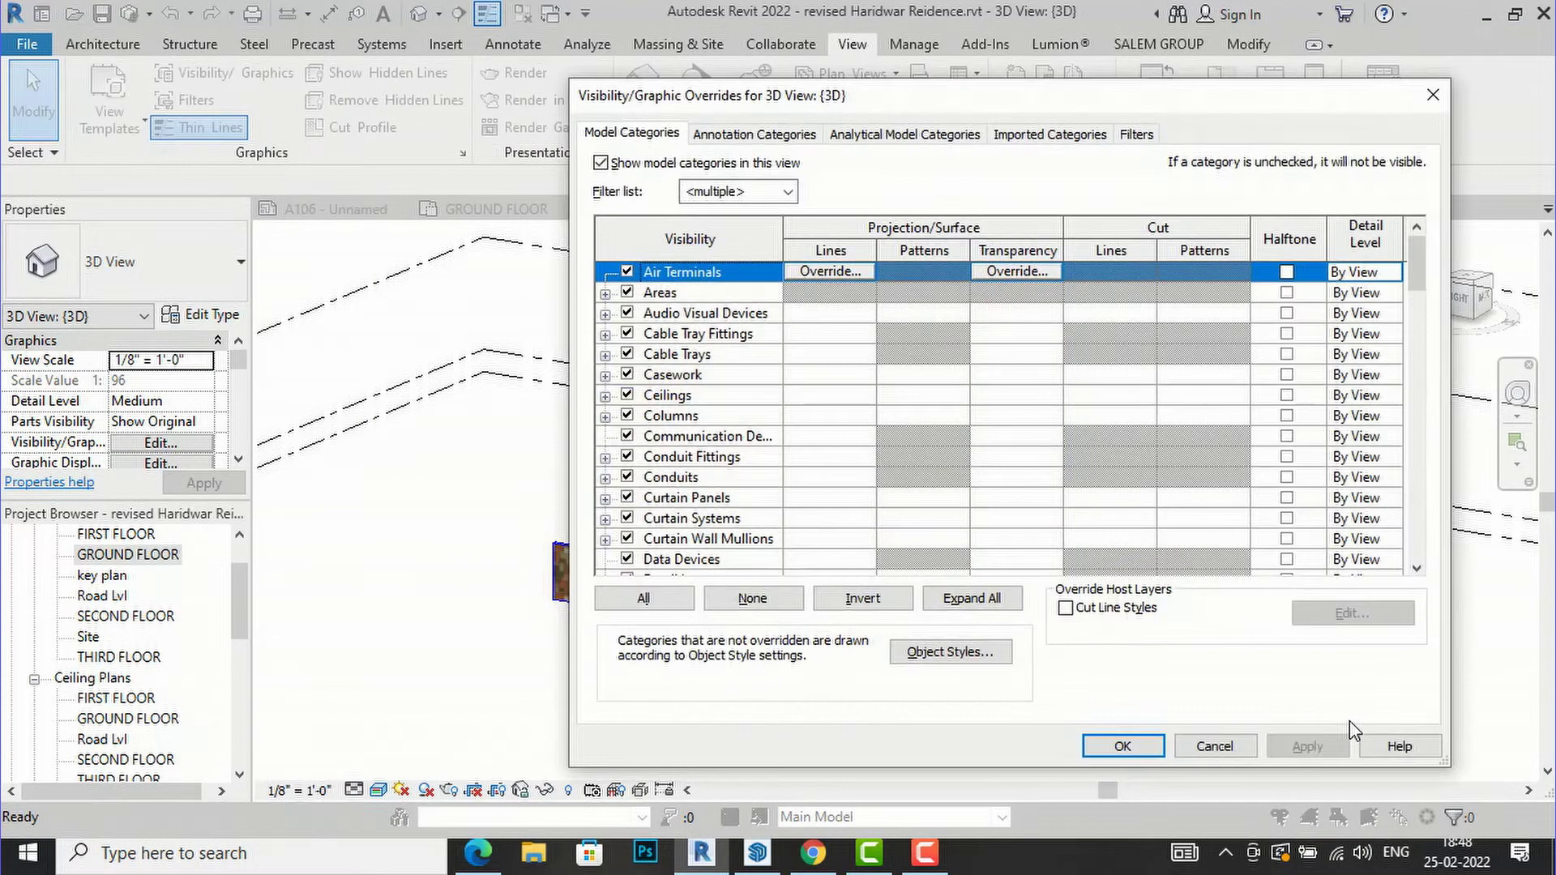
scroll(1378, 503, down, 20)
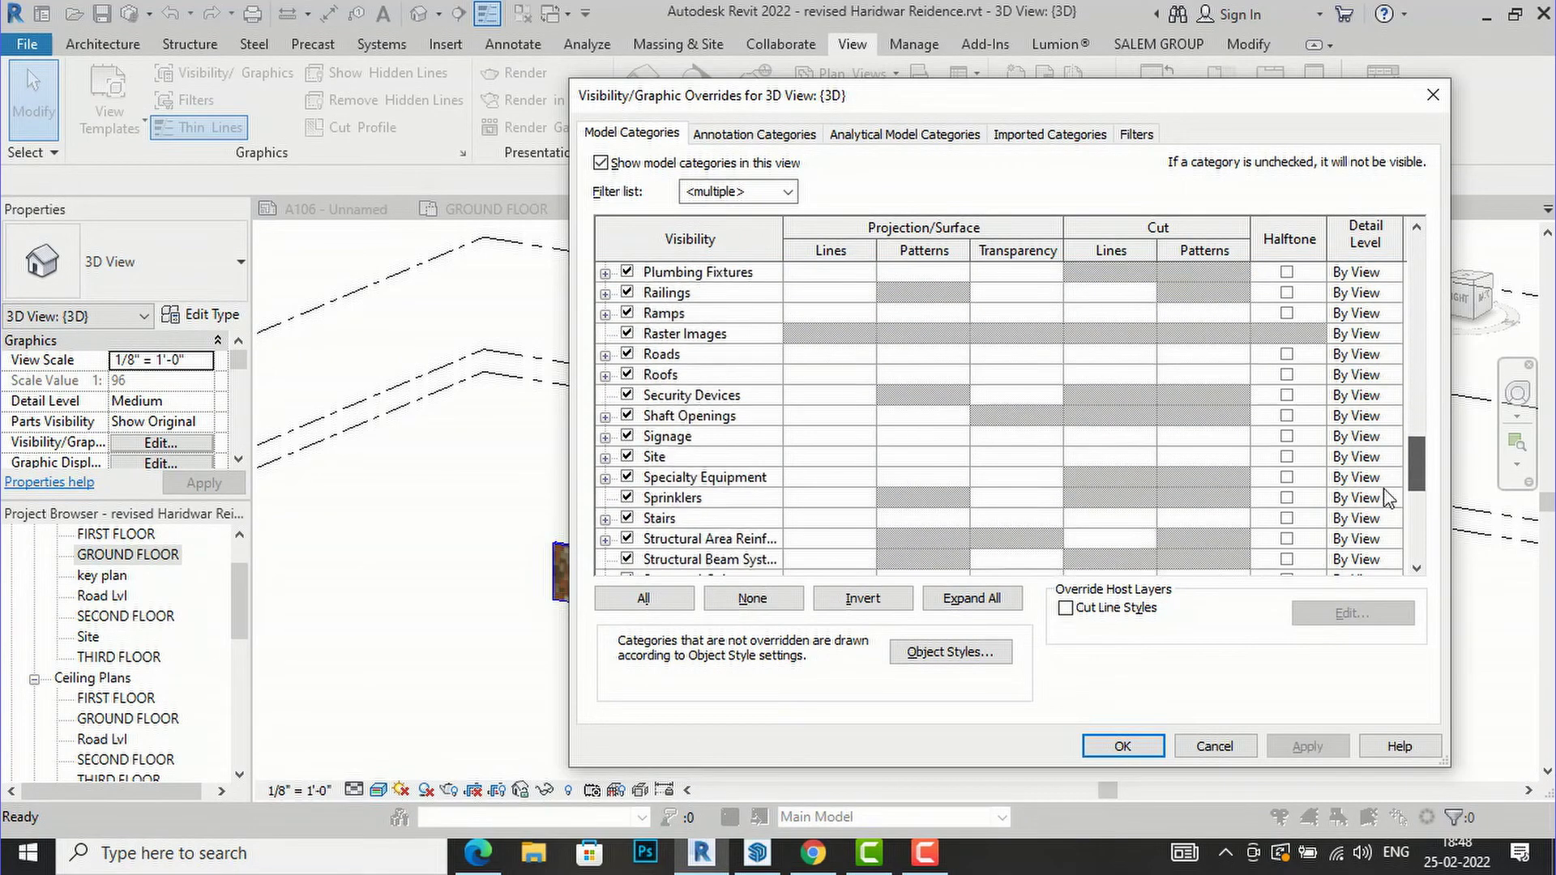
click(886, 523)
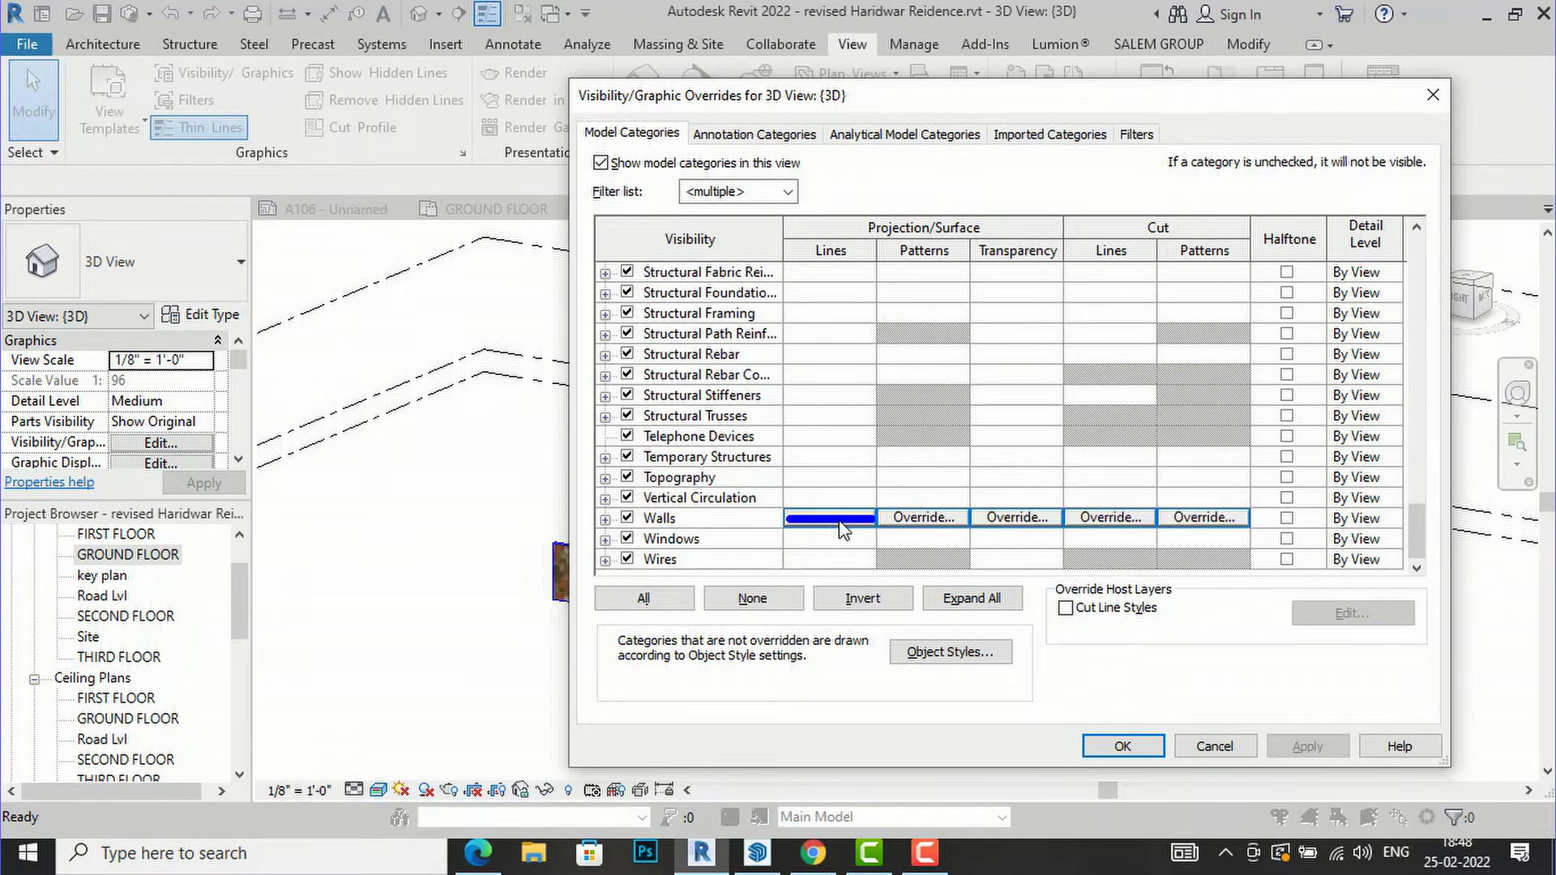
click(843, 523)
click(896, 612)
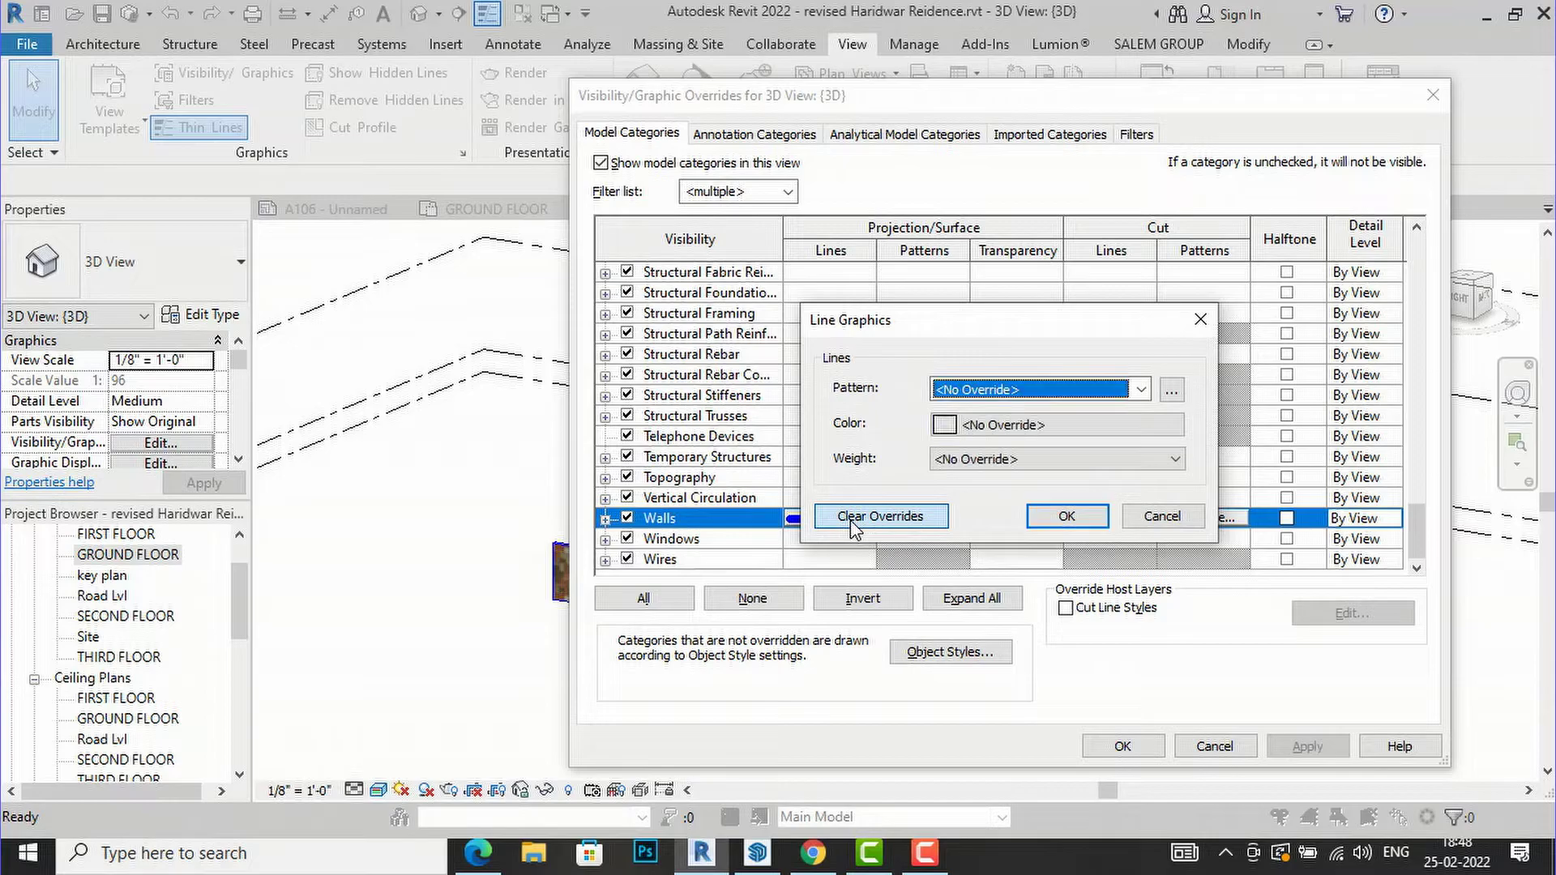
click(1076, 517)
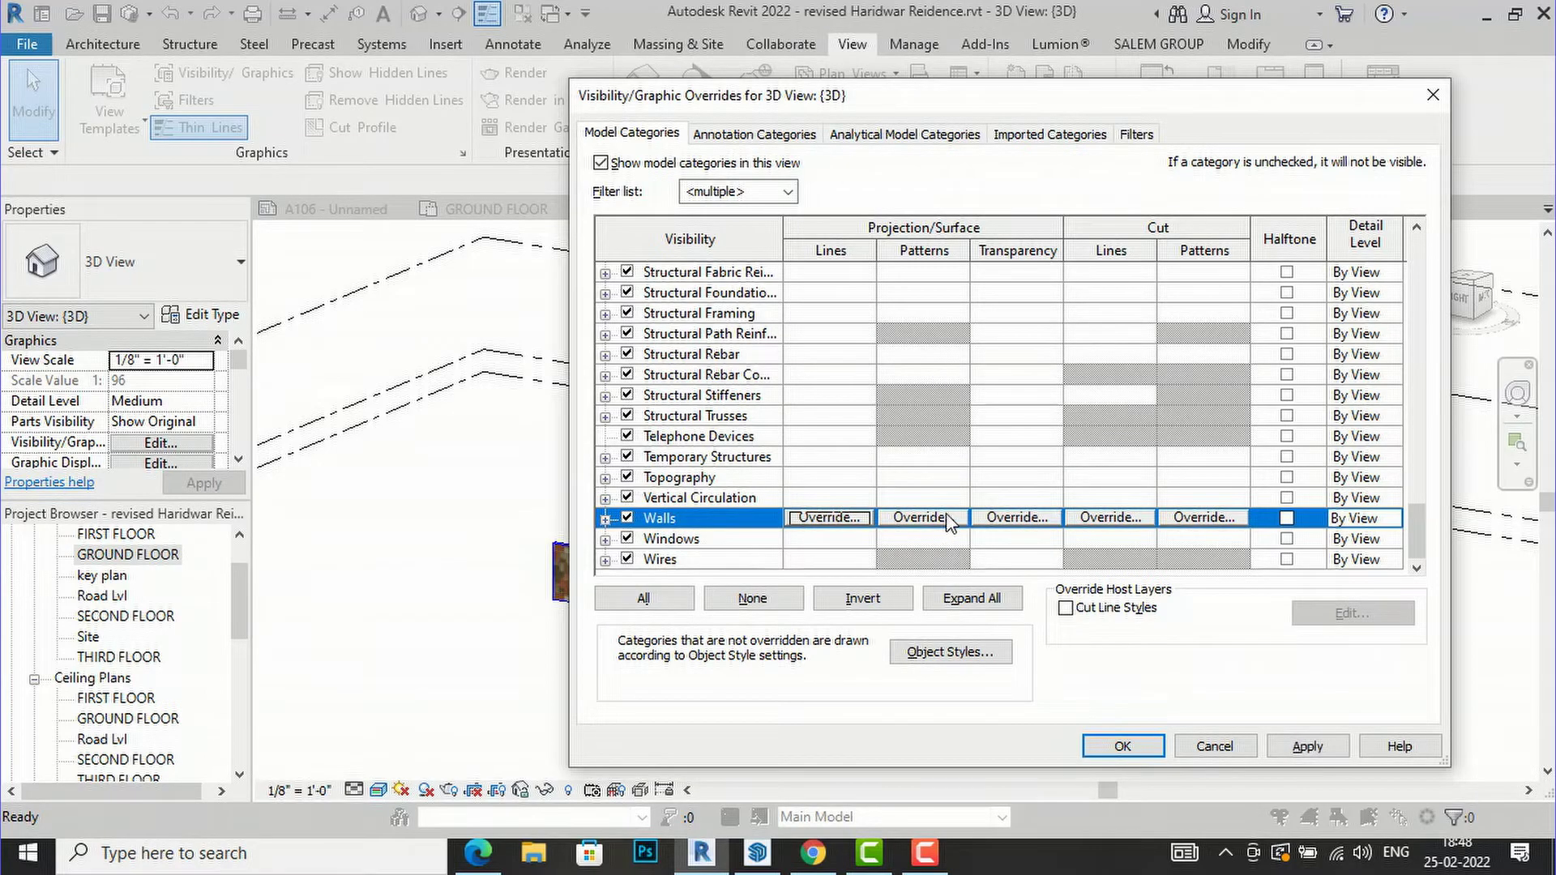
Give the walls a red Brickwork foreground surface pattern and apply it.
click(922, 518)
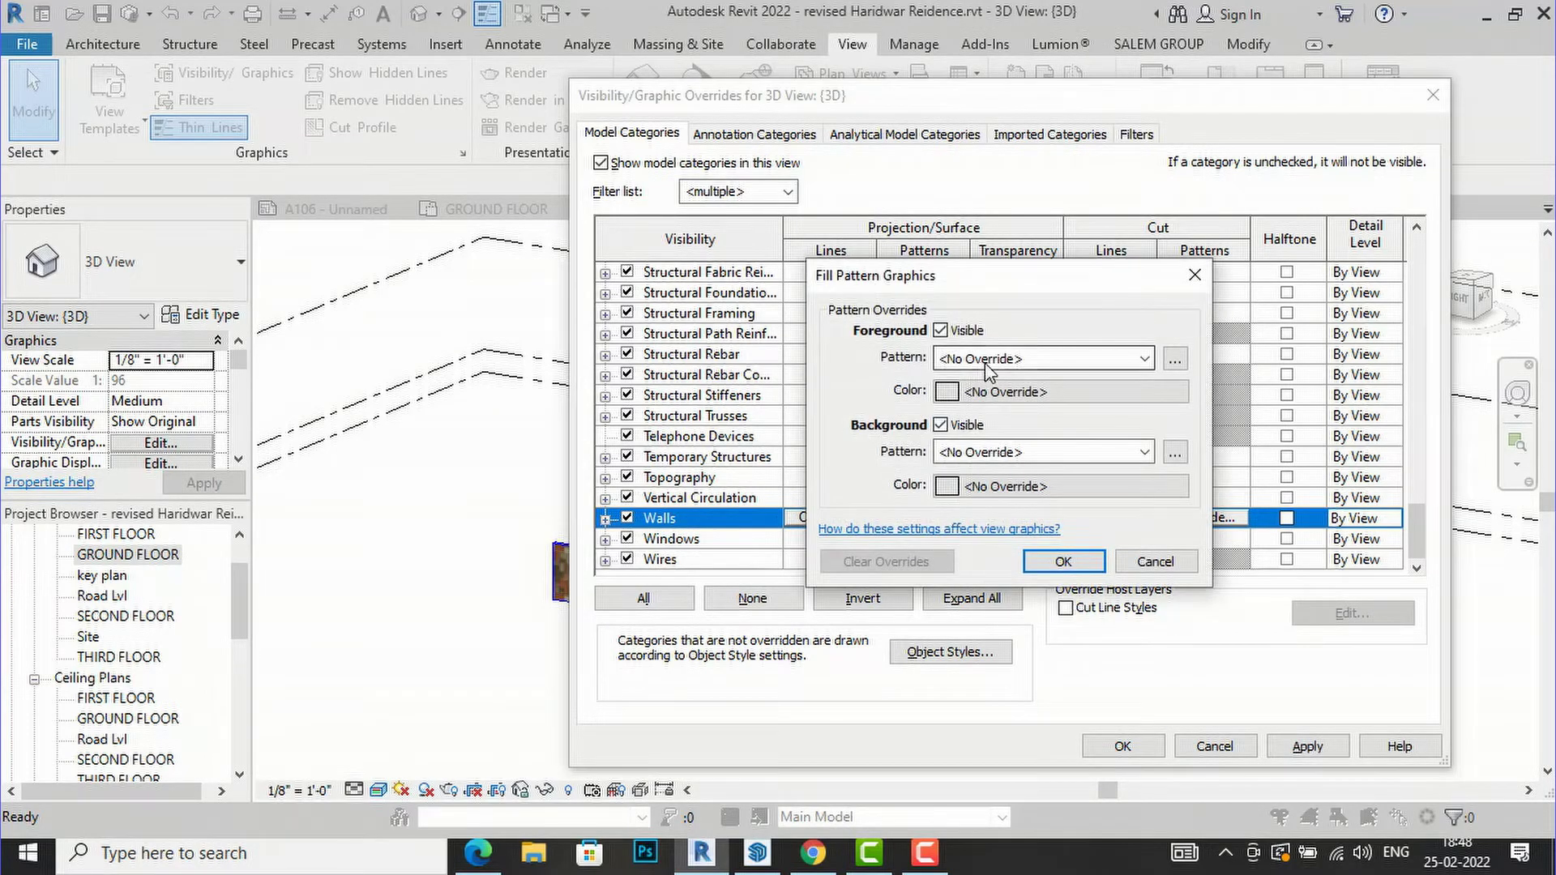
click(1096, 362)
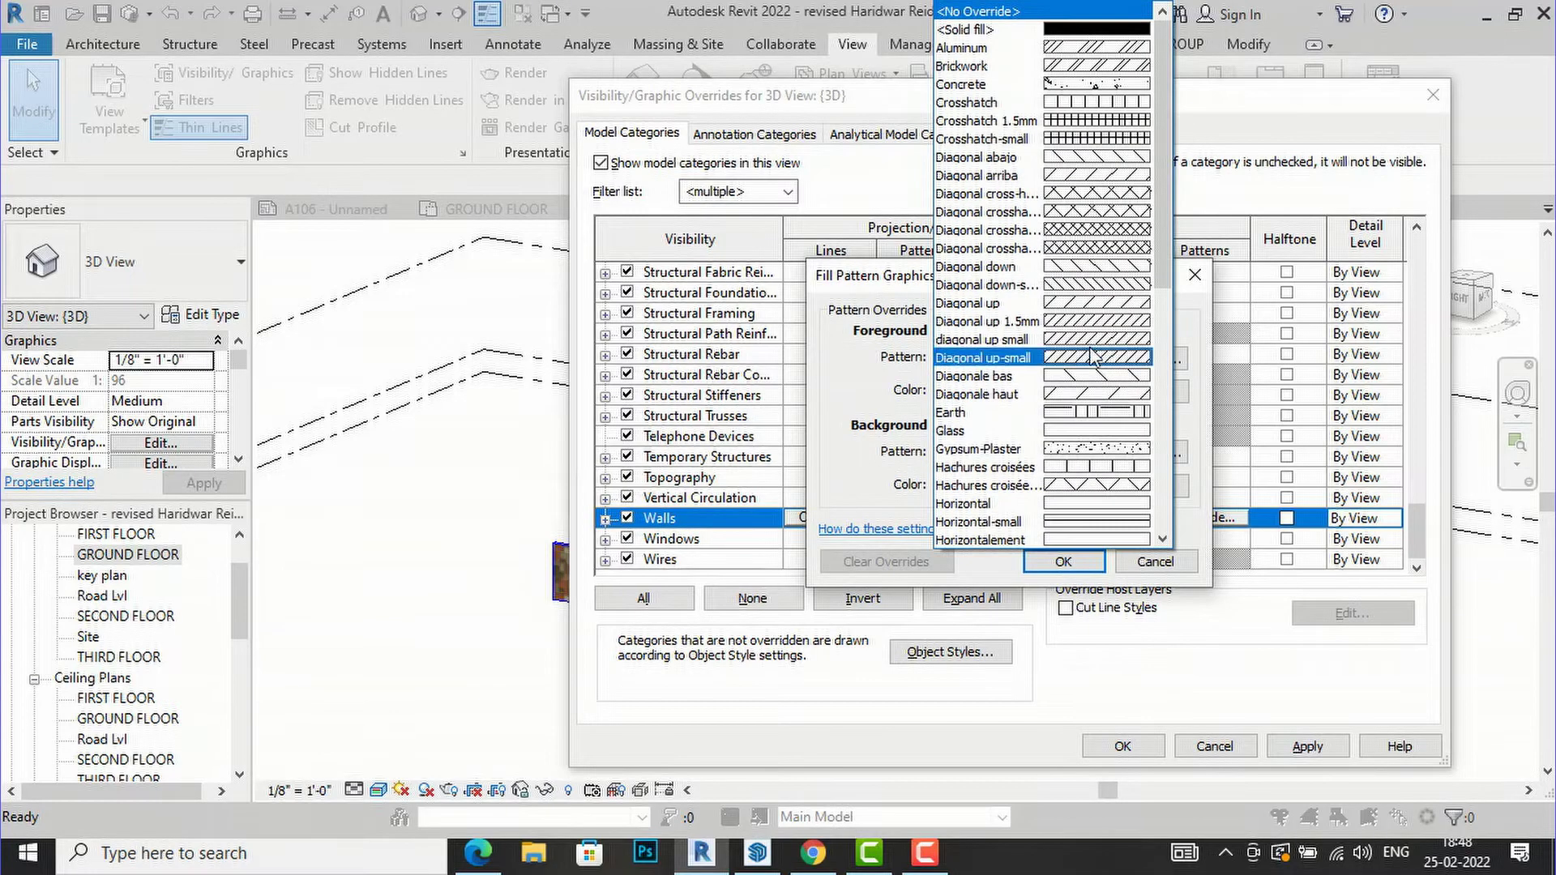
click(1051, 68)
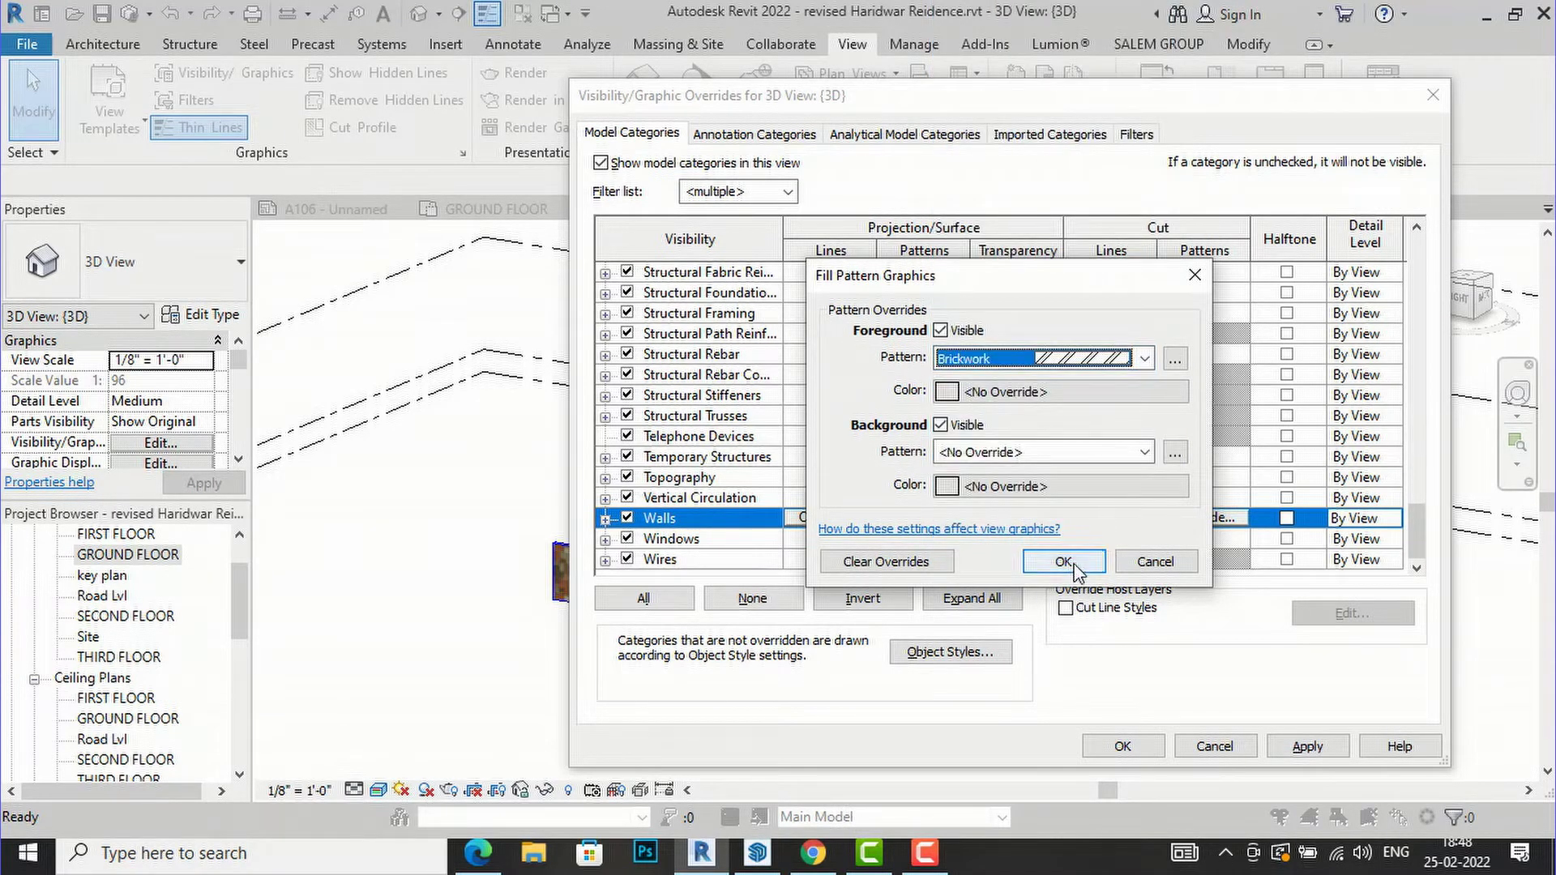
click(1074, 393)
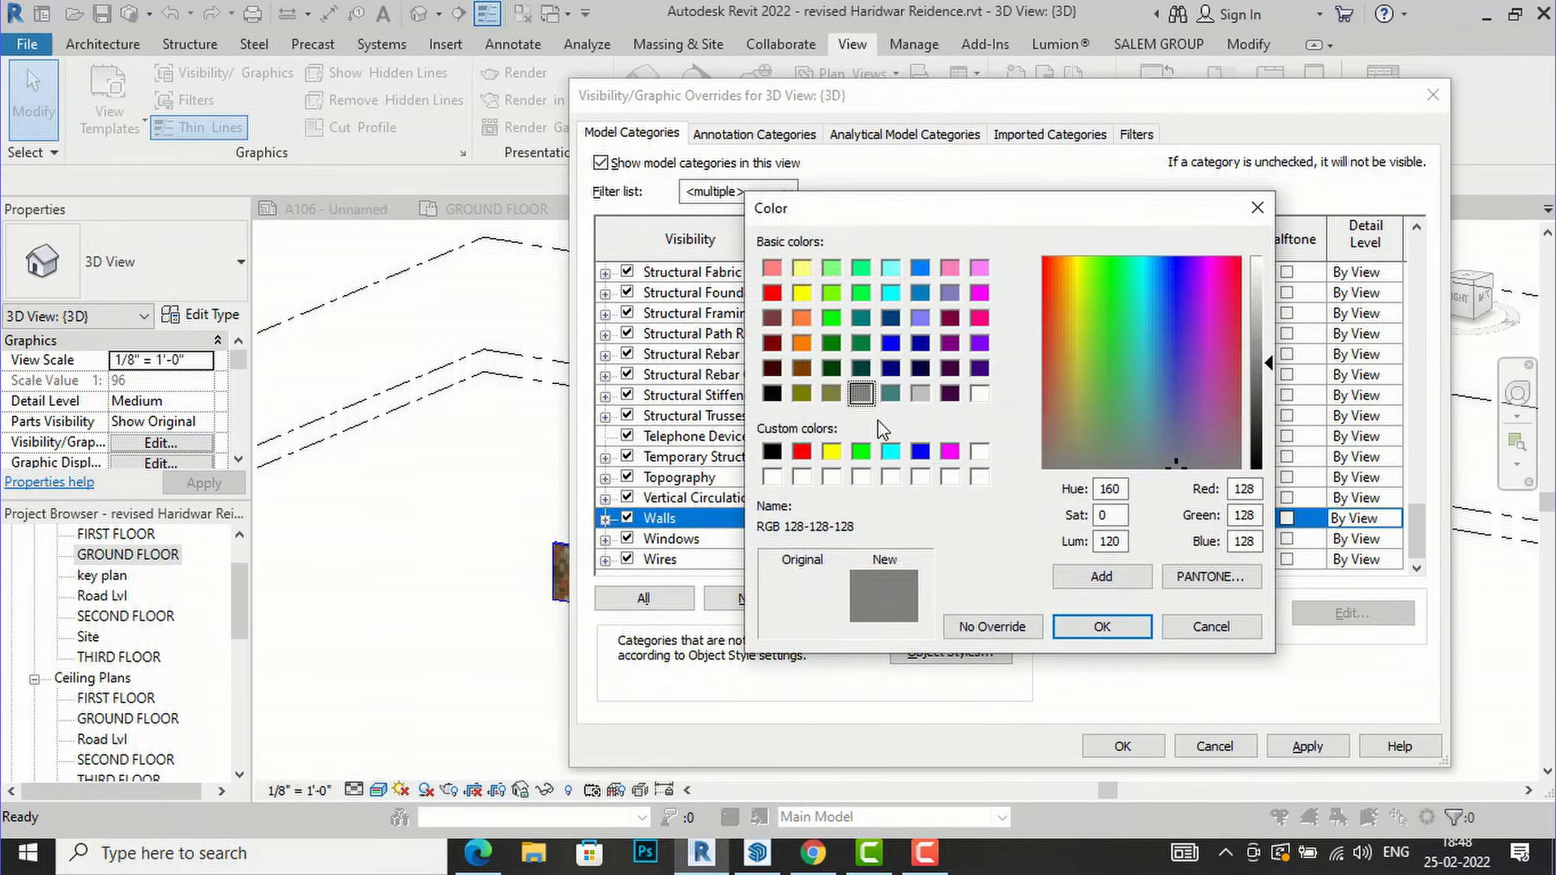
click(802, 452)
click(1094, 629)
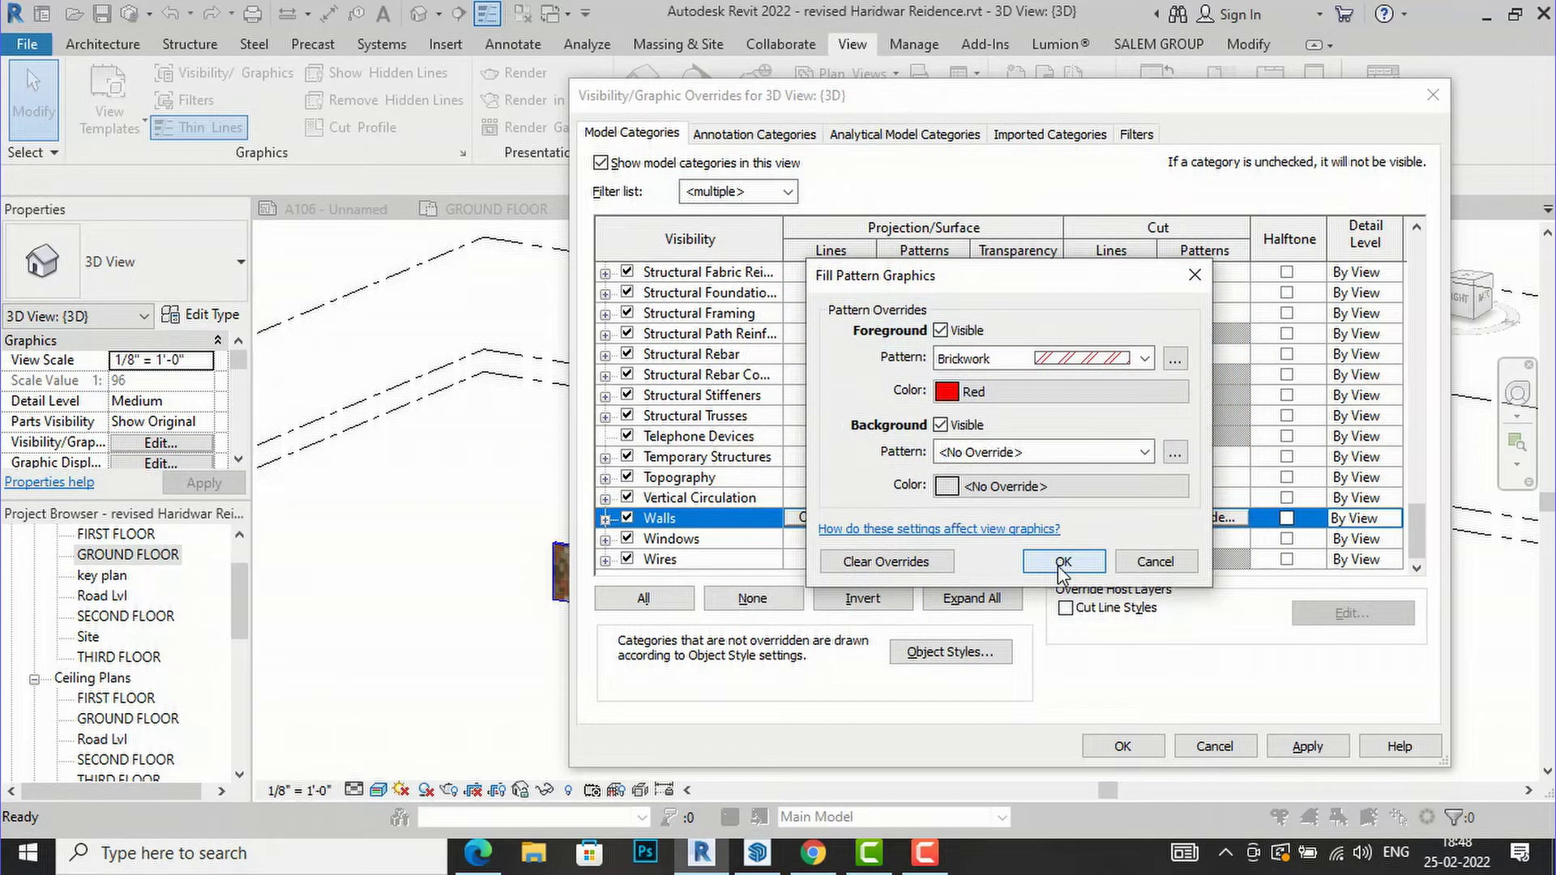
click(1062, 562)
click(1307, 746)
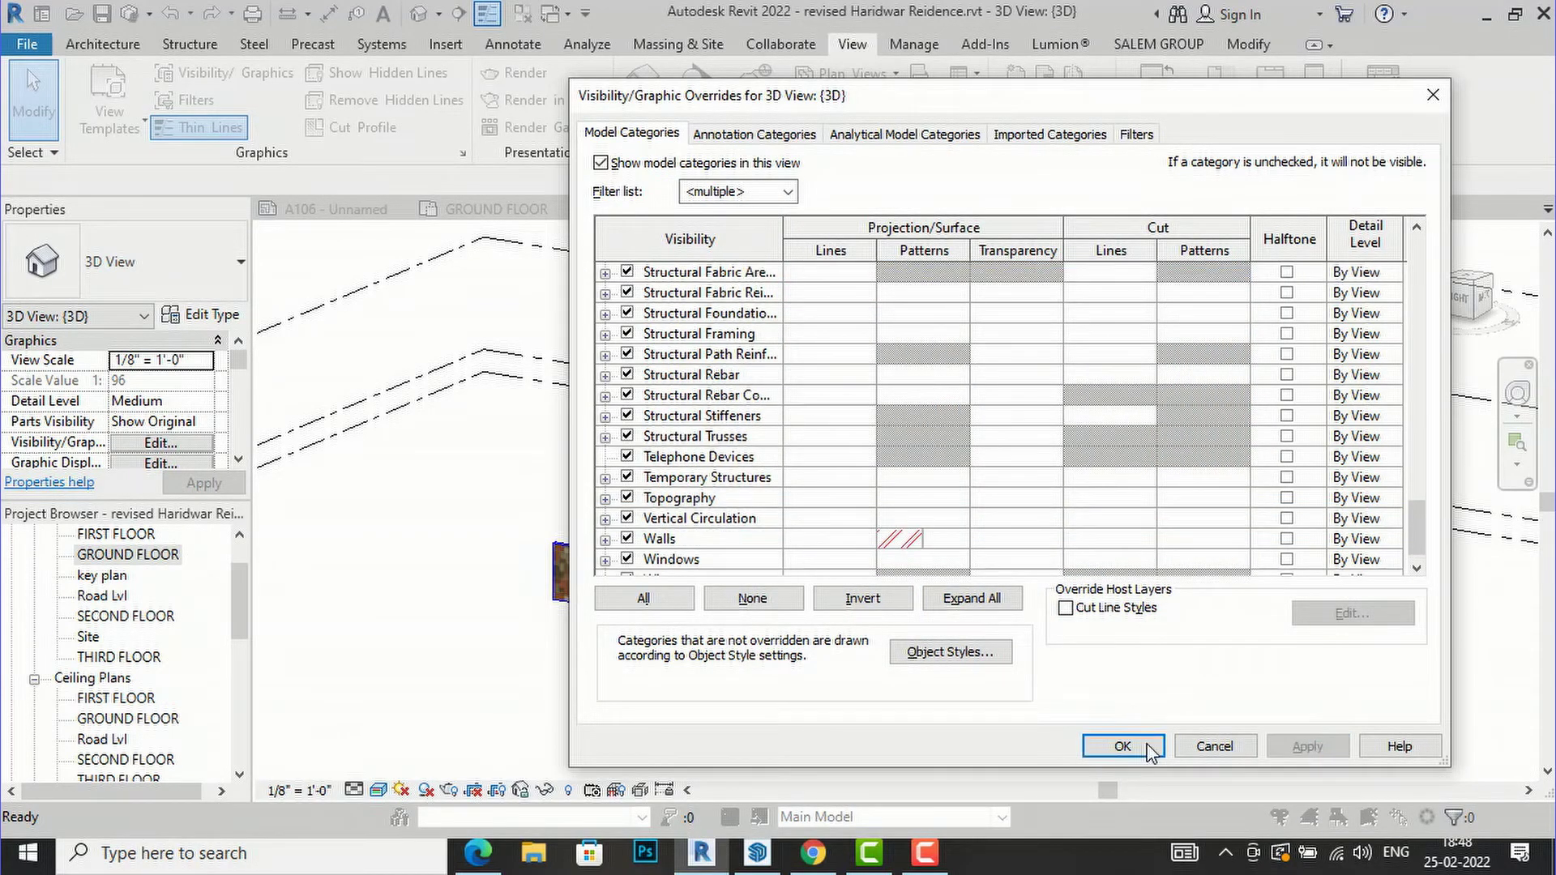
Add a blue solid-fill background pattern to the walls and apply the override.
scroll(991, 568, down, 5)
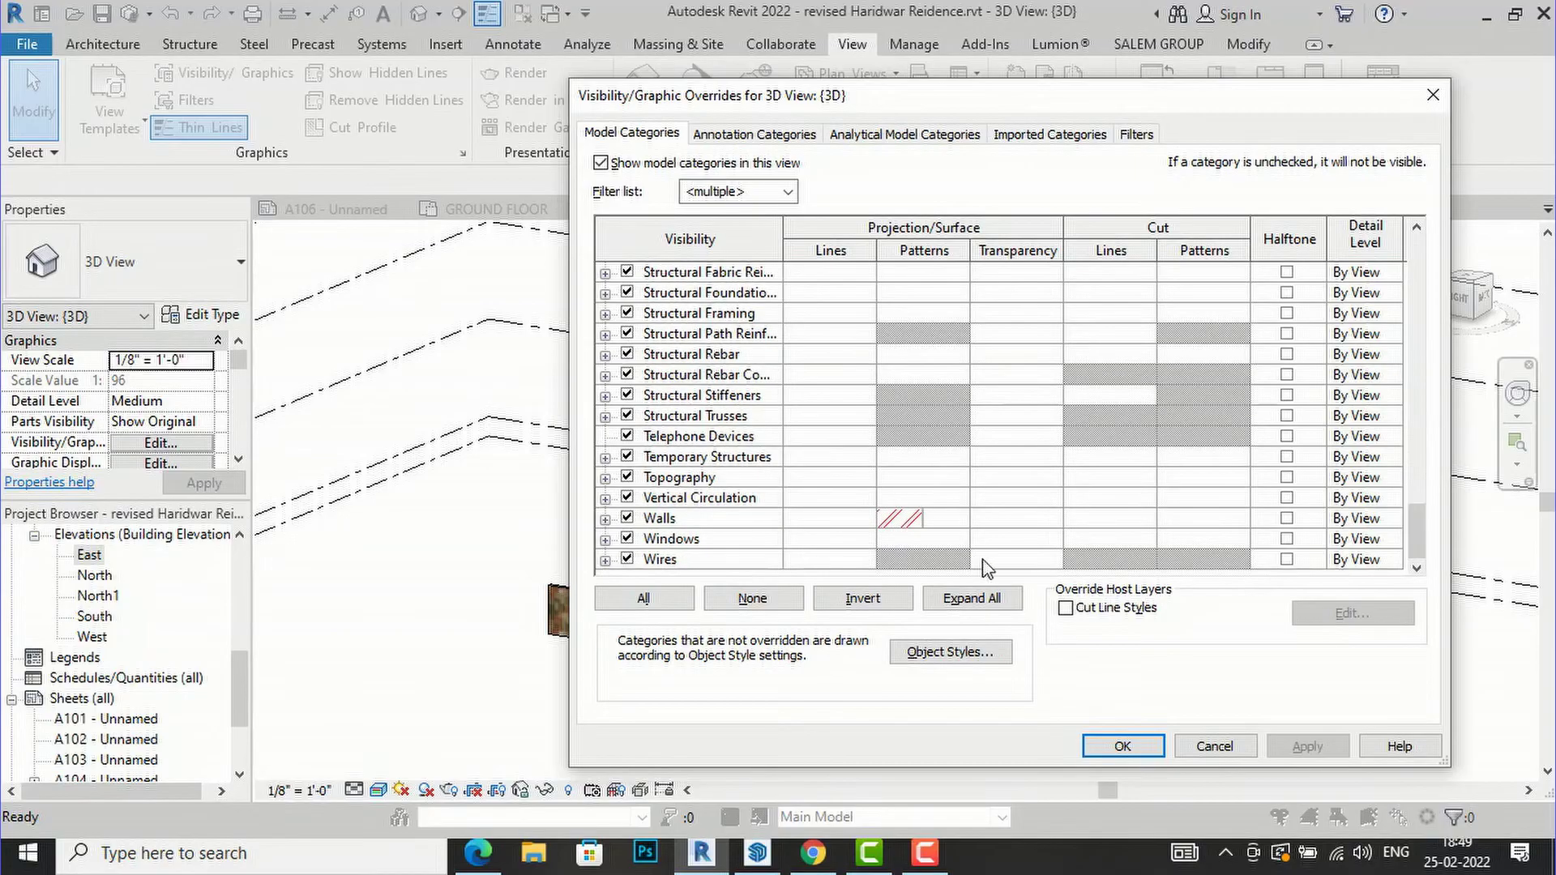
click(943, 522)
click(943, 522)
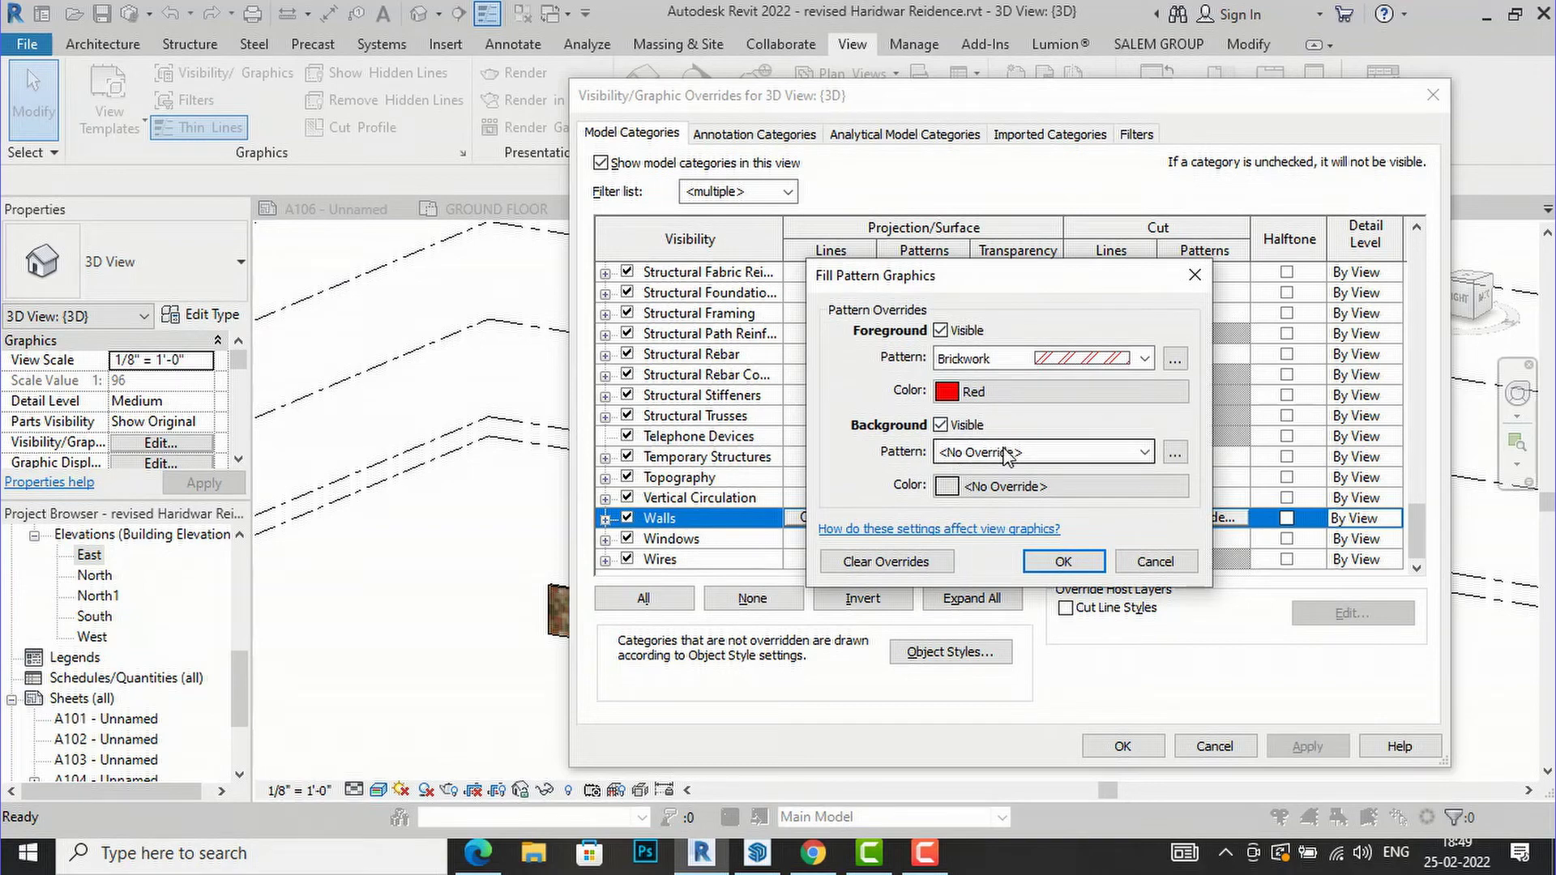
click(1006, 454)
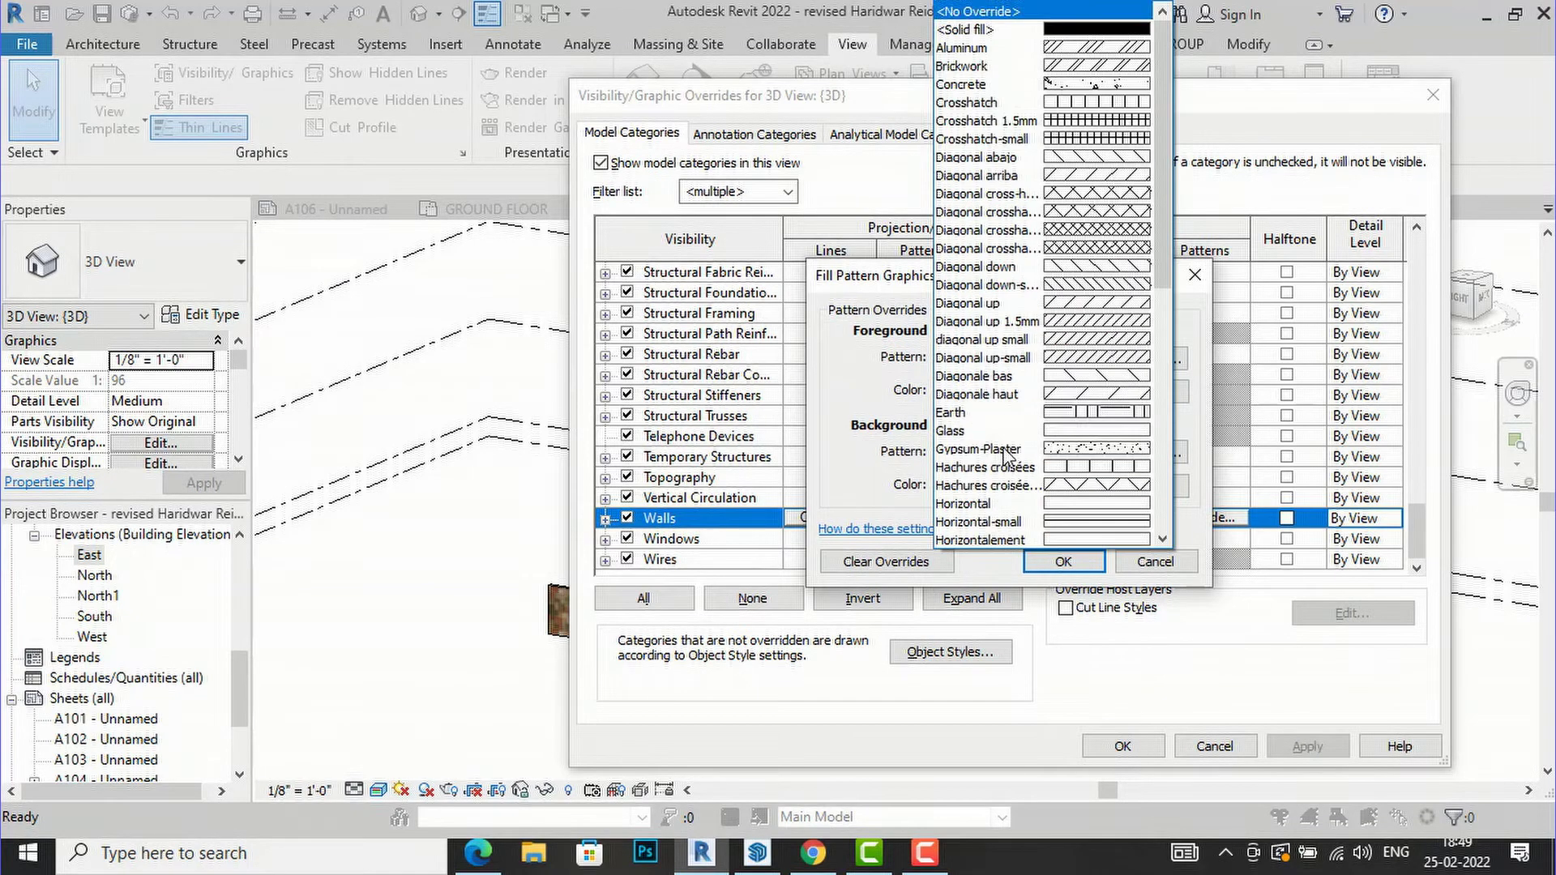
click(1101, 32)
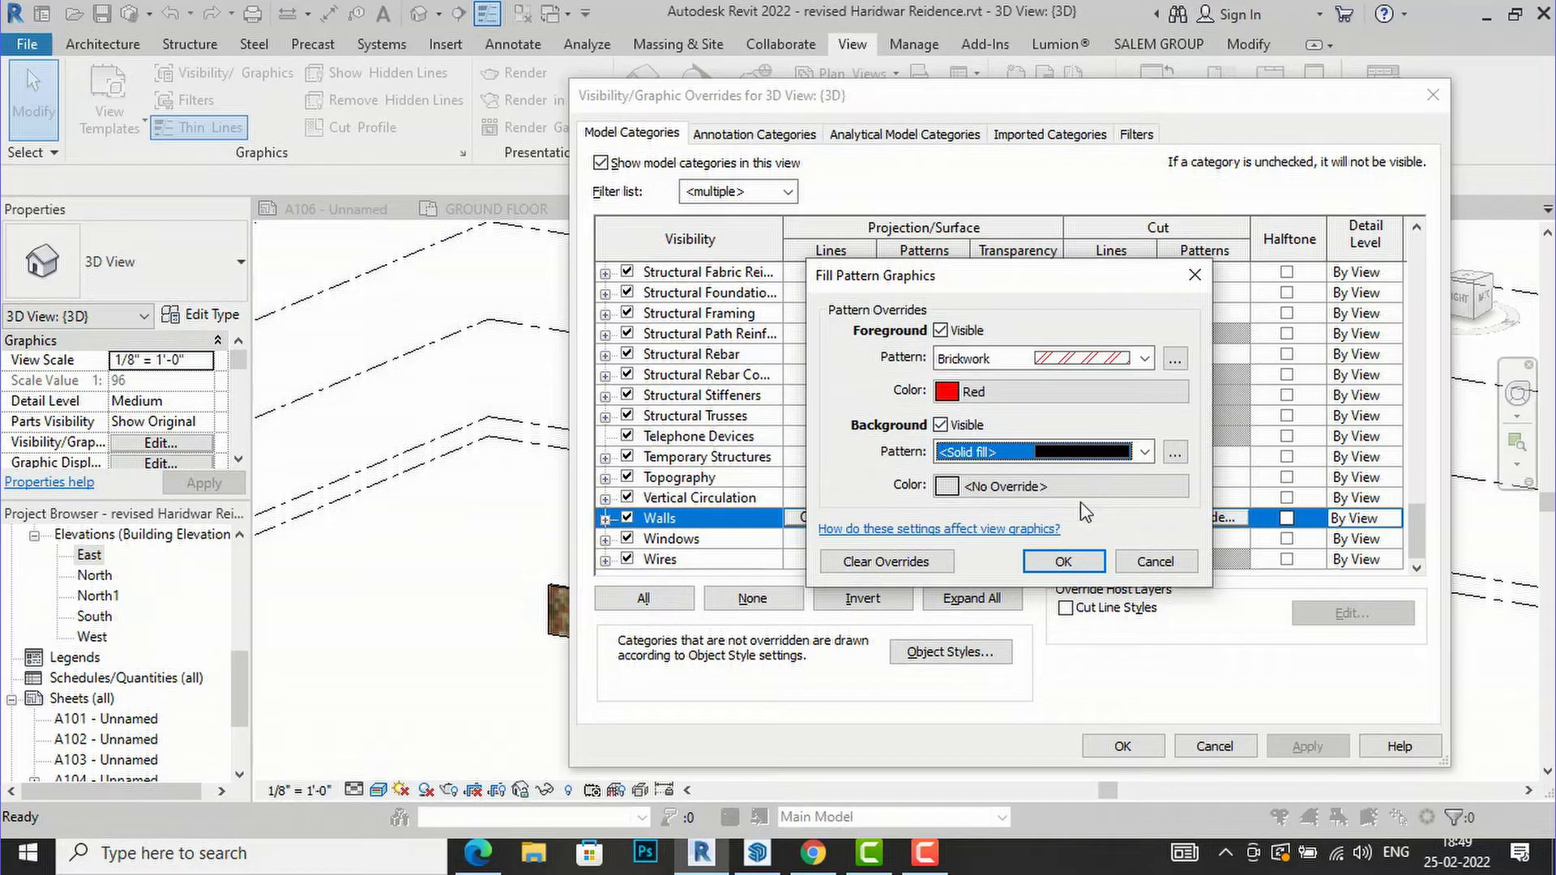
click(1063, 490)
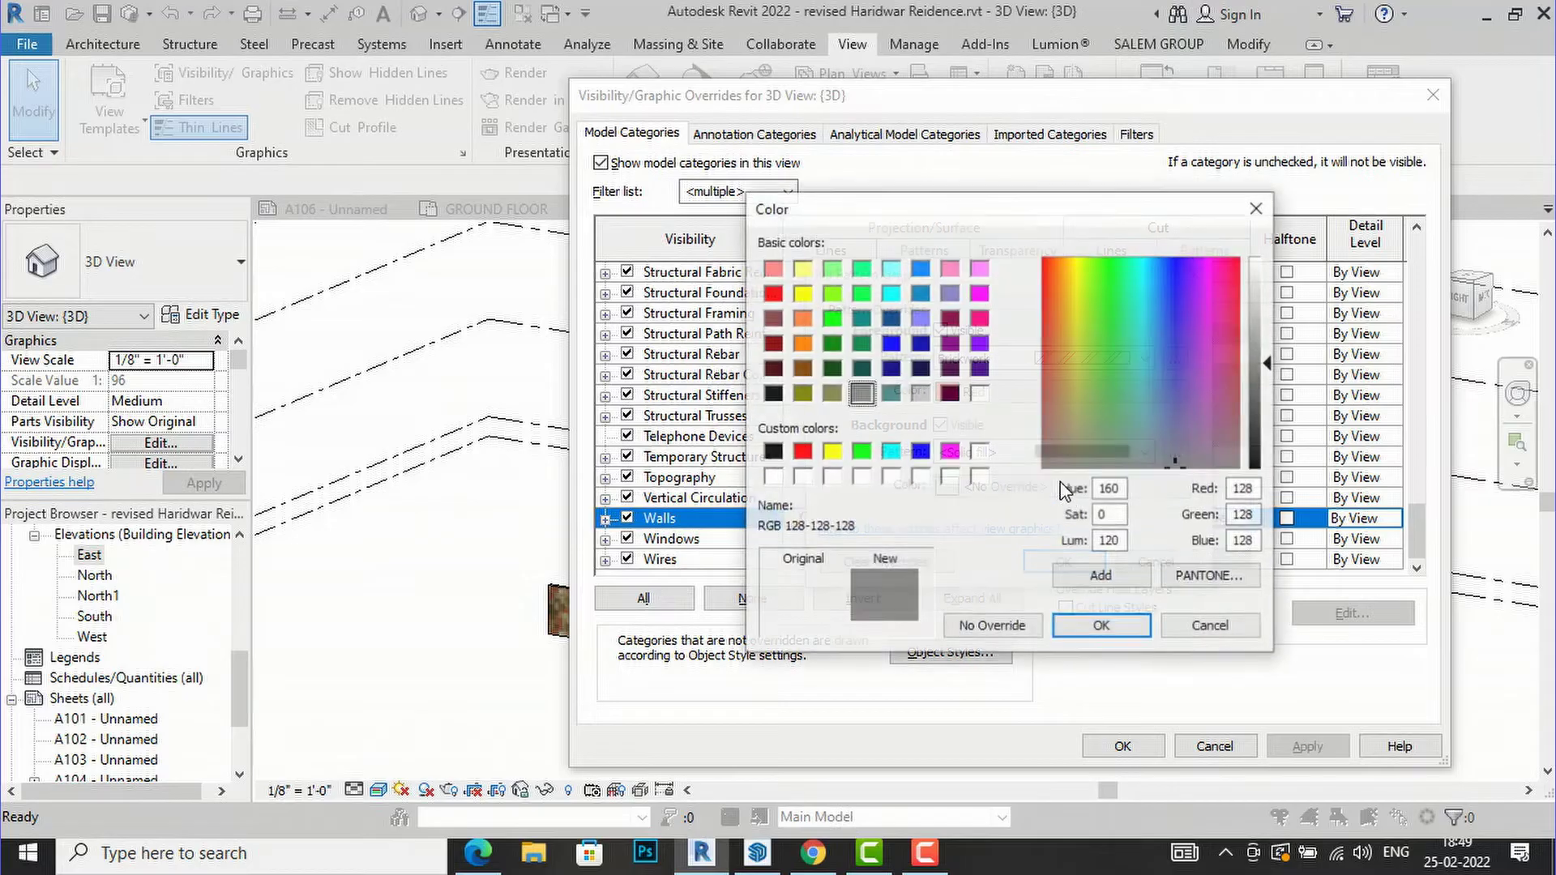
click(892, 346)
click(1101, 627)
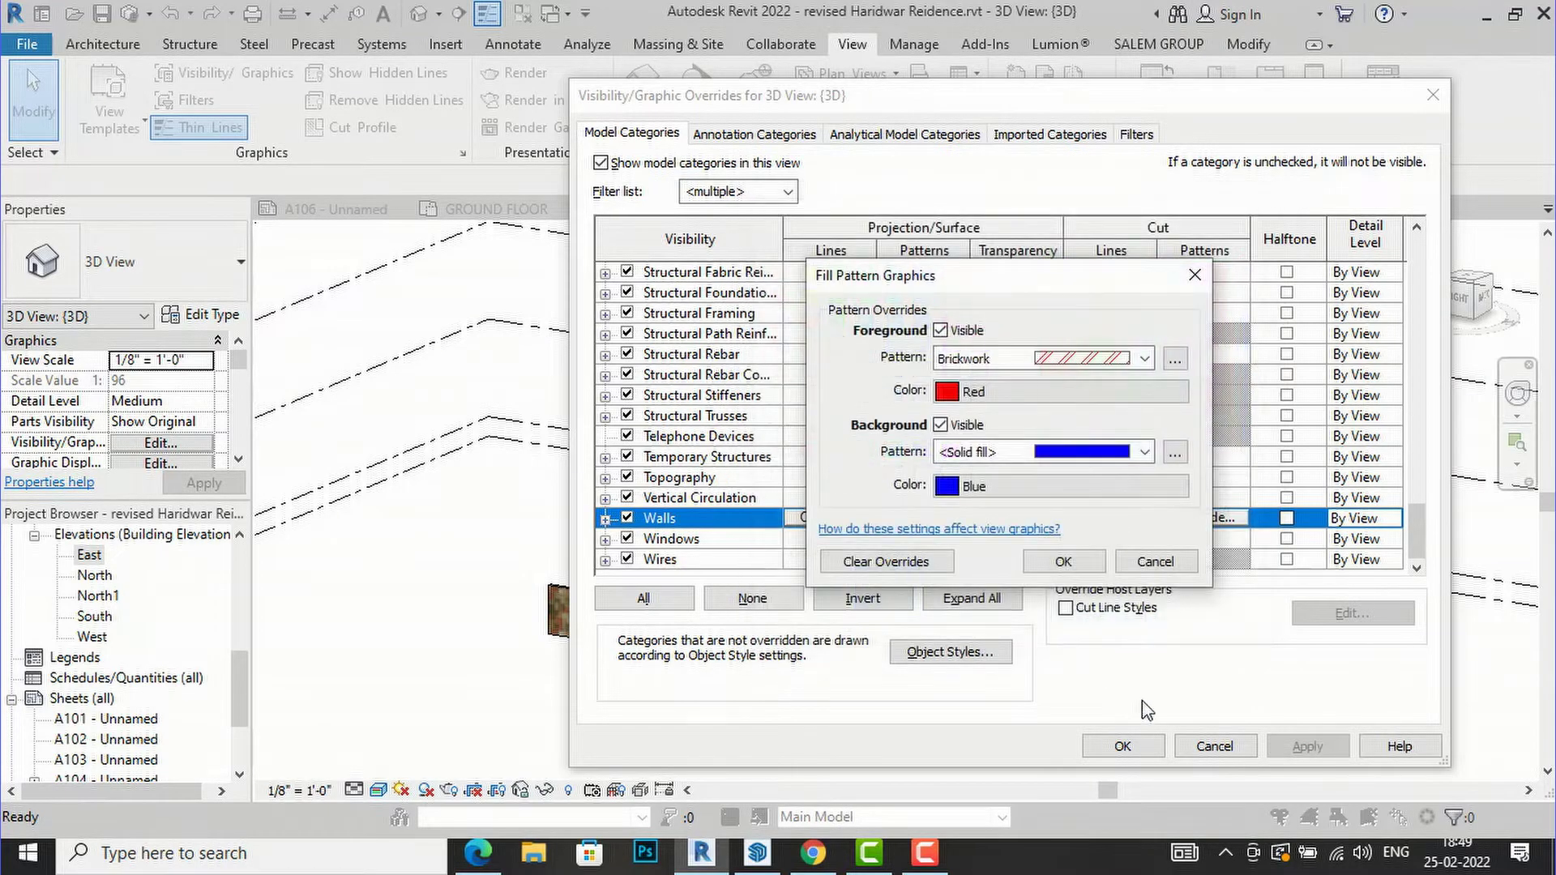
click(1064, 562)
click(1307, 747)
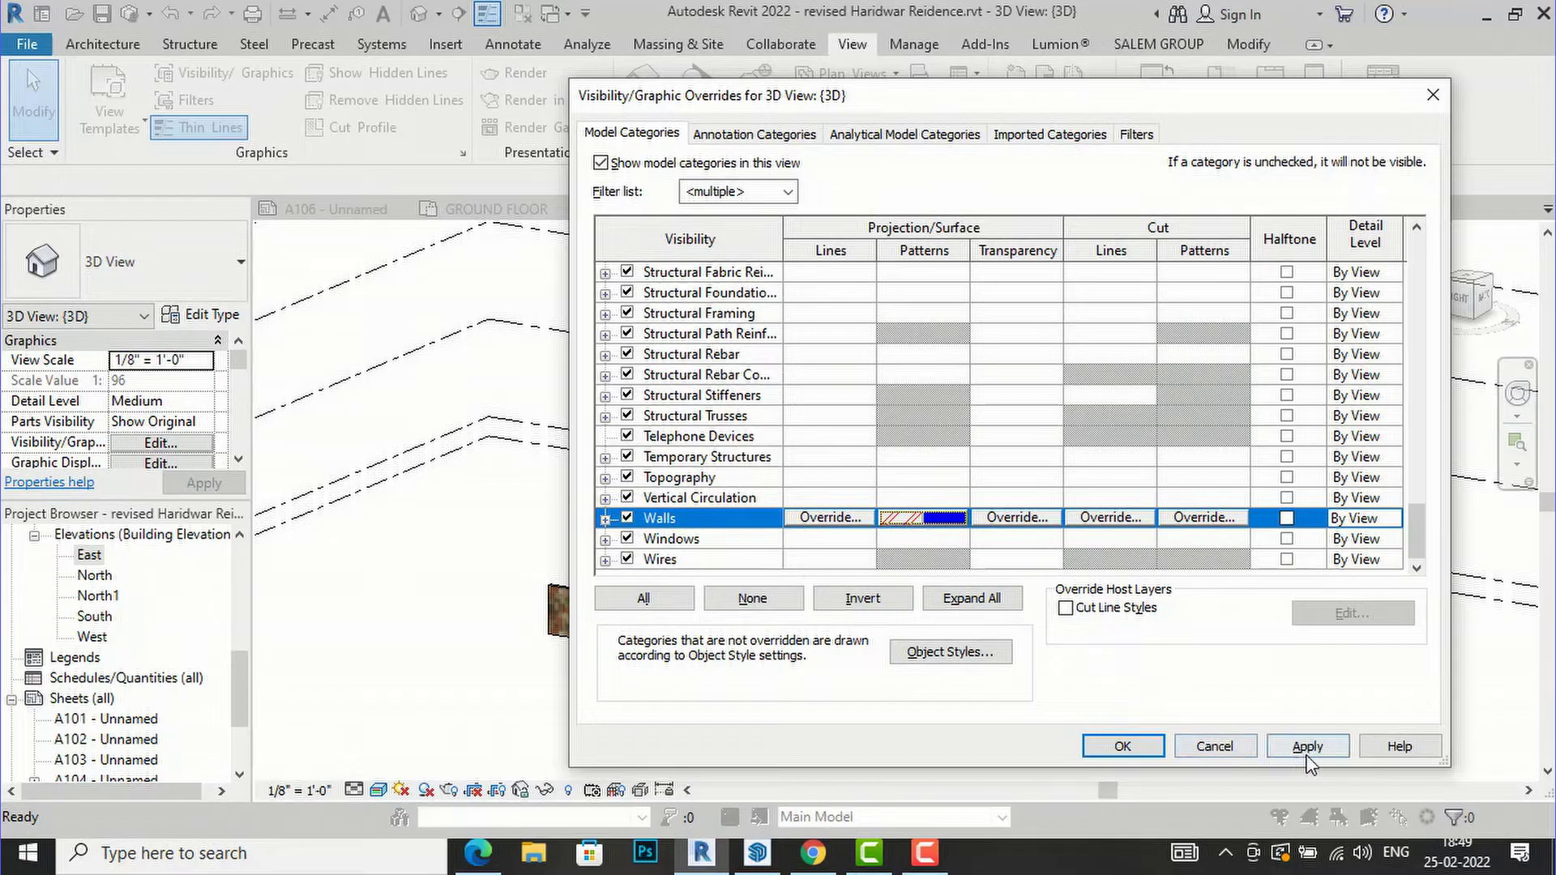
click(1151, 749)
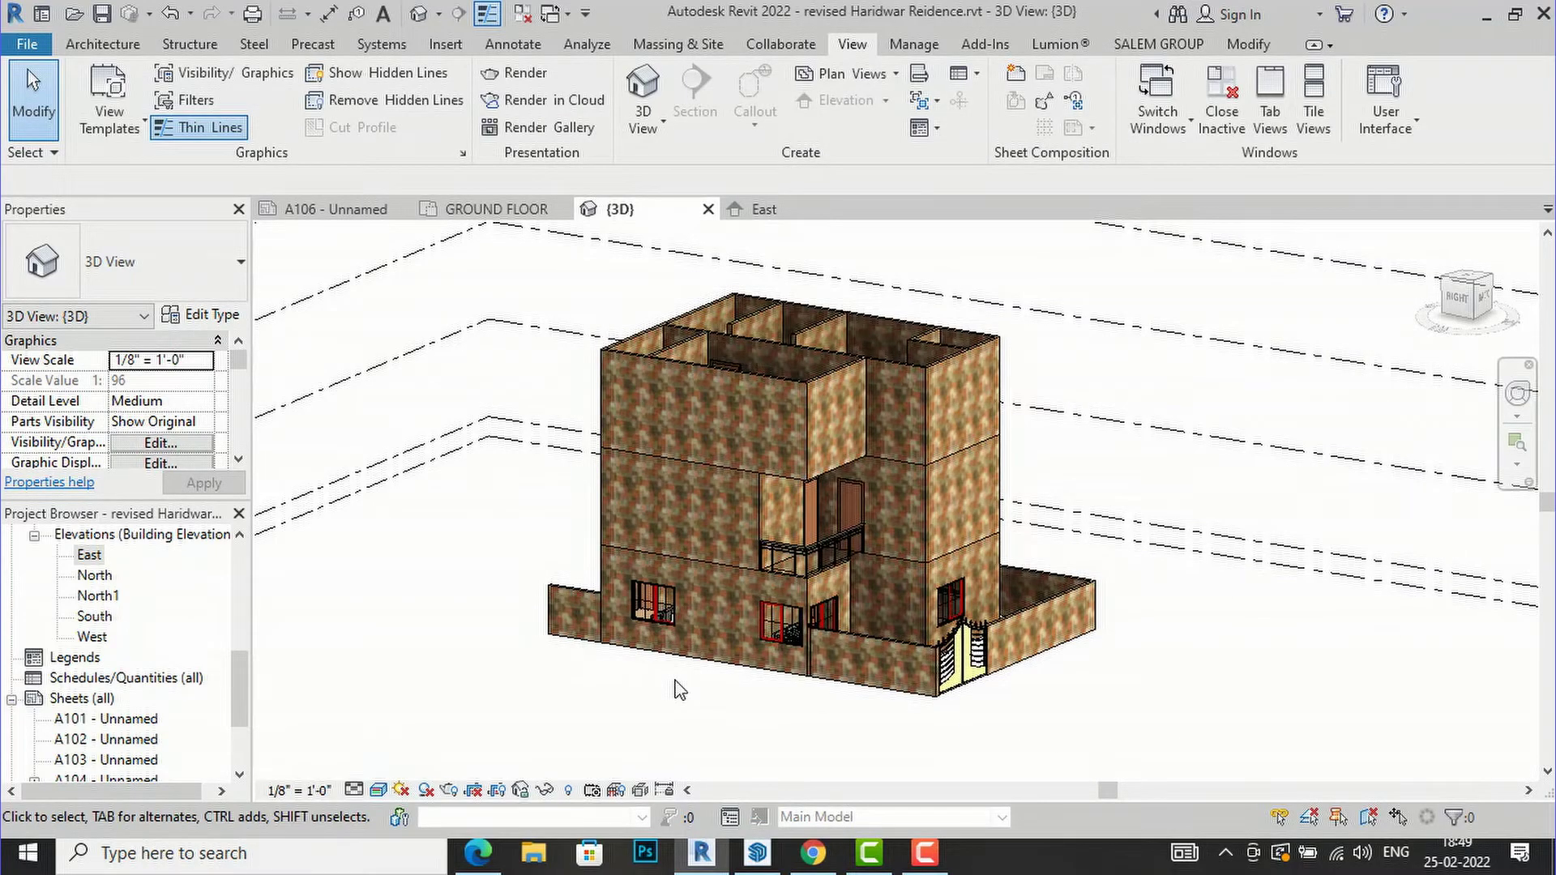
Switch the 3D view's visual style to Consistent Colors to show the blue wall fill.
click(379, 790)
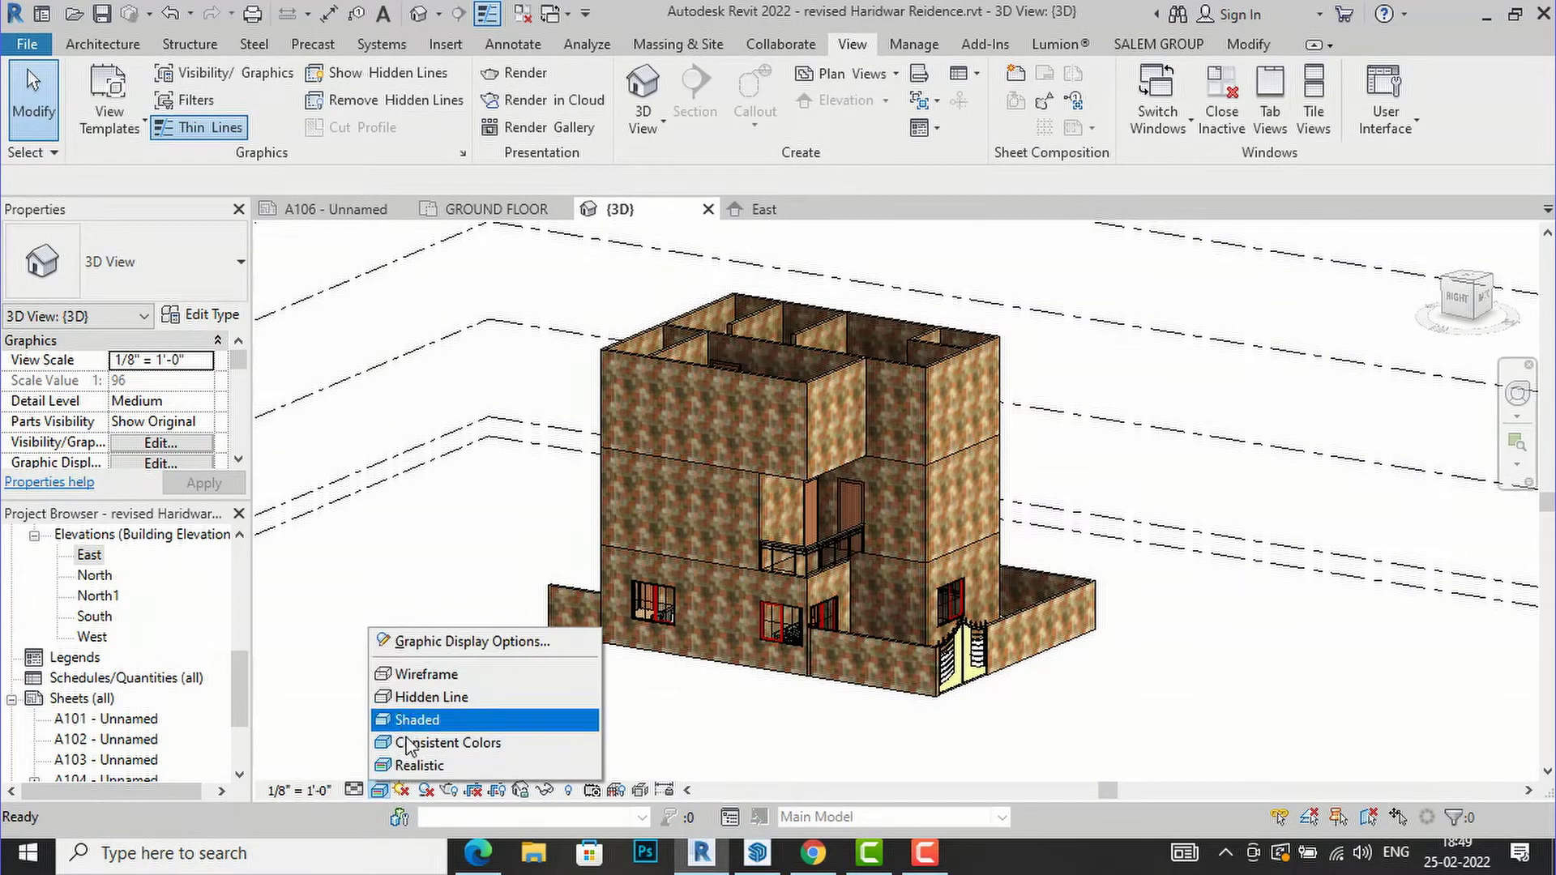
click(412, 744)
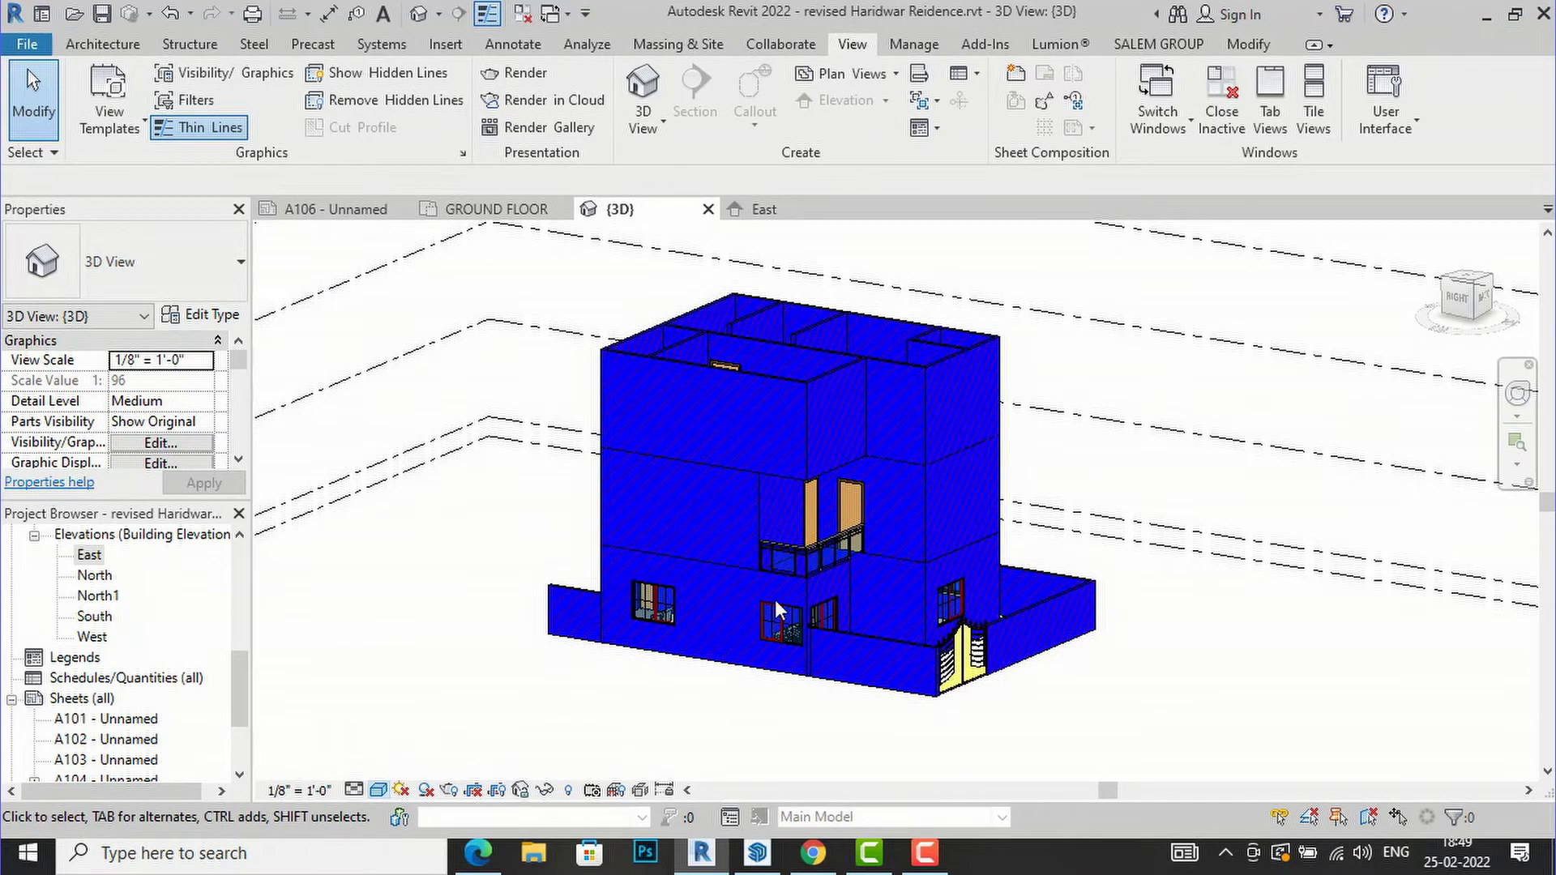
scroll(907, 451, up, 3)
scroll(786, 368, down, 2)
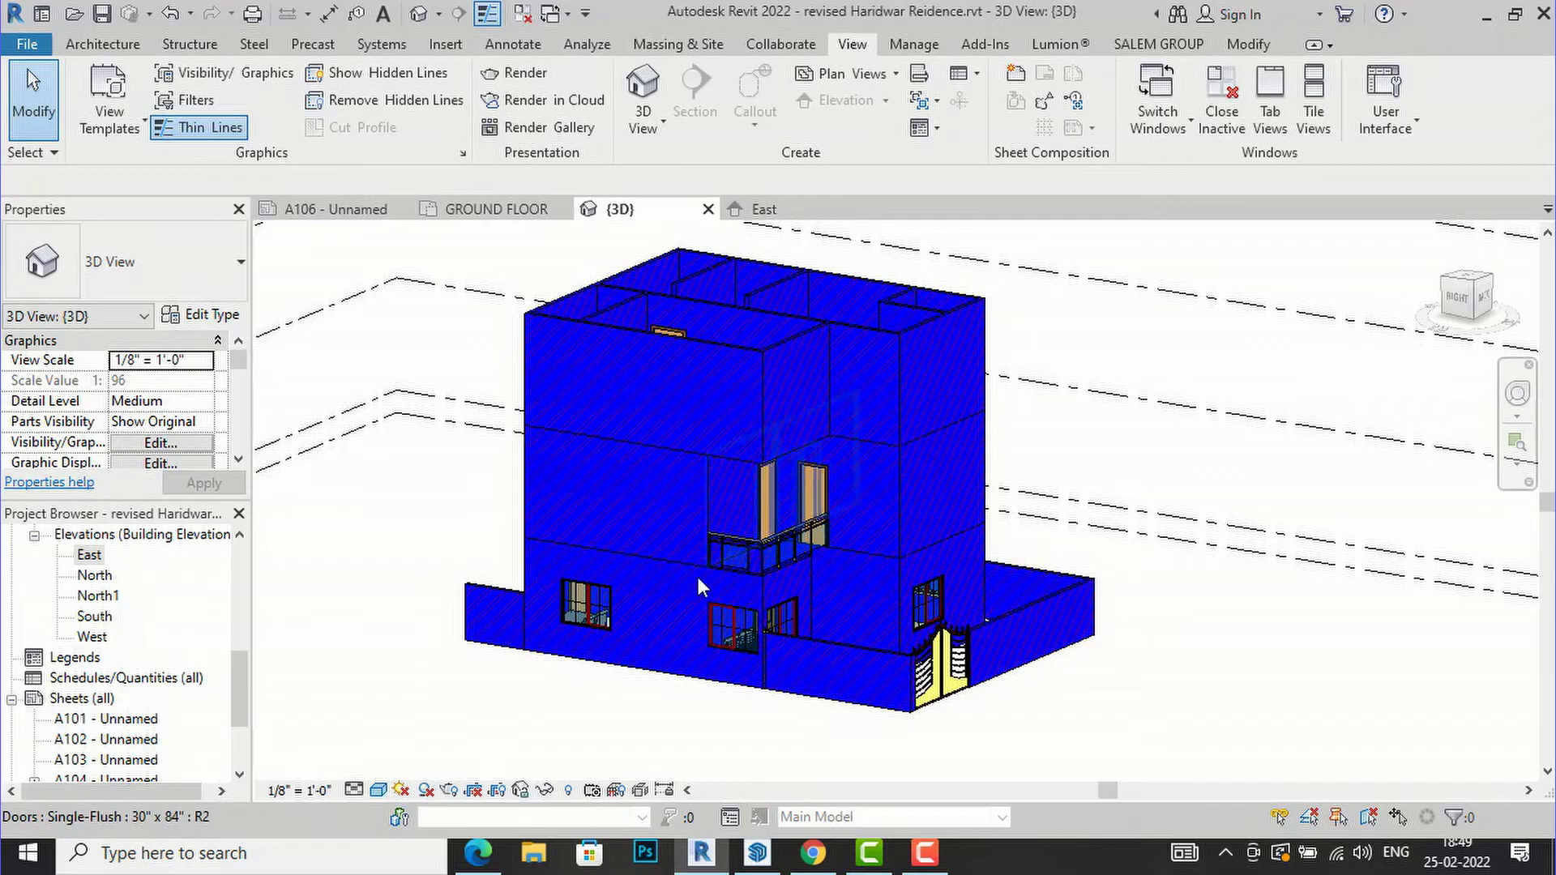
key(v)
key(v)
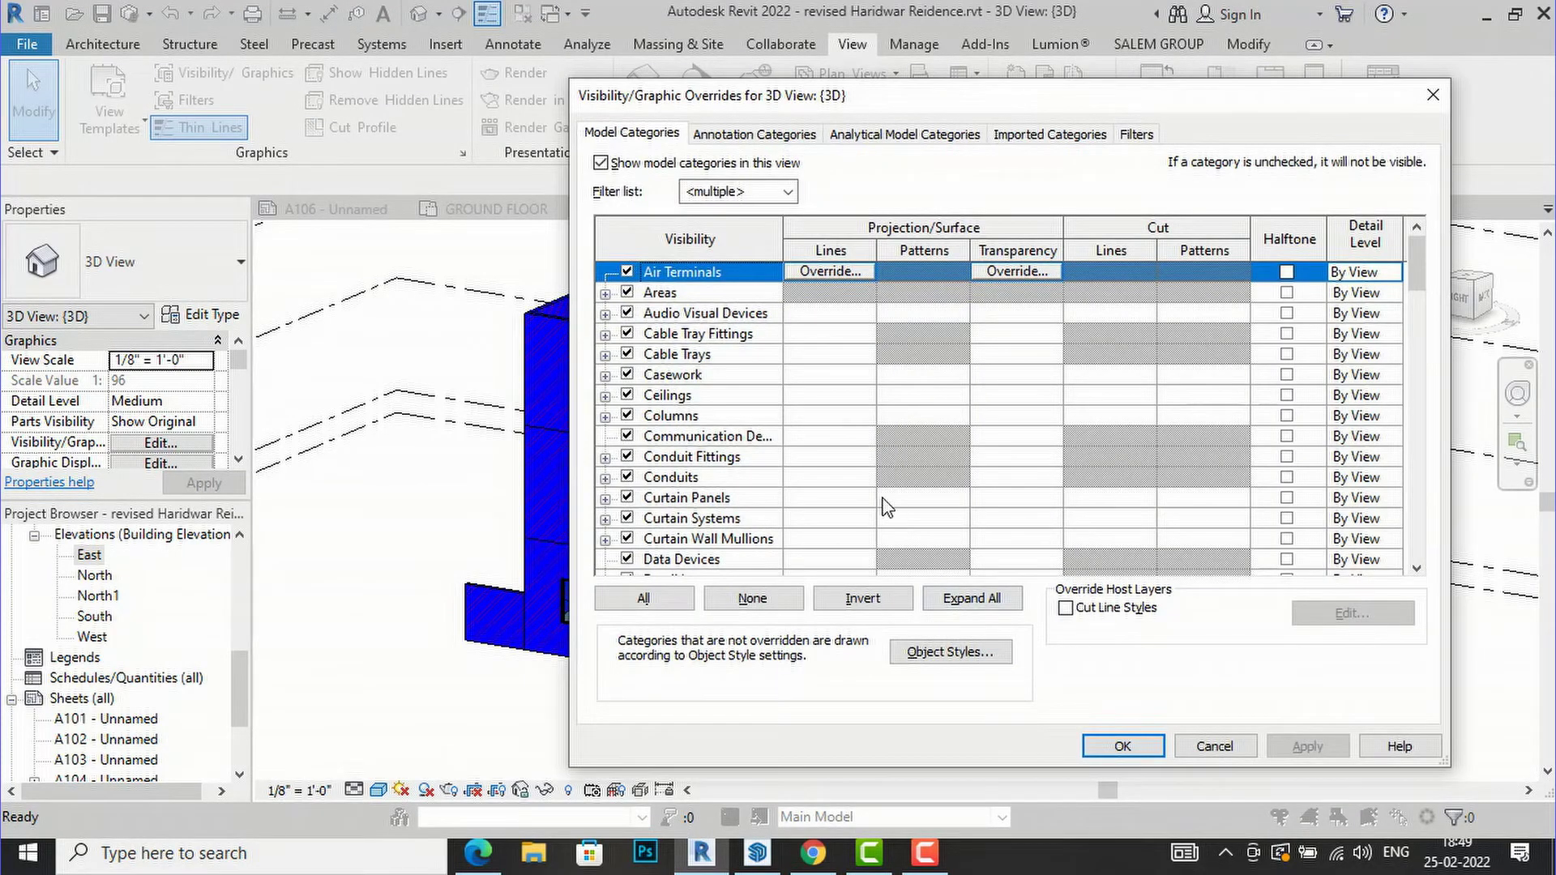
Change the wall background pattern to Brickwork in pink (RGB 255-128-128), keeping the red foreground.
scroll(888, 507, down, 10)
scroll(872, 559, down, 13)
scroll(871, 559, down, 1)
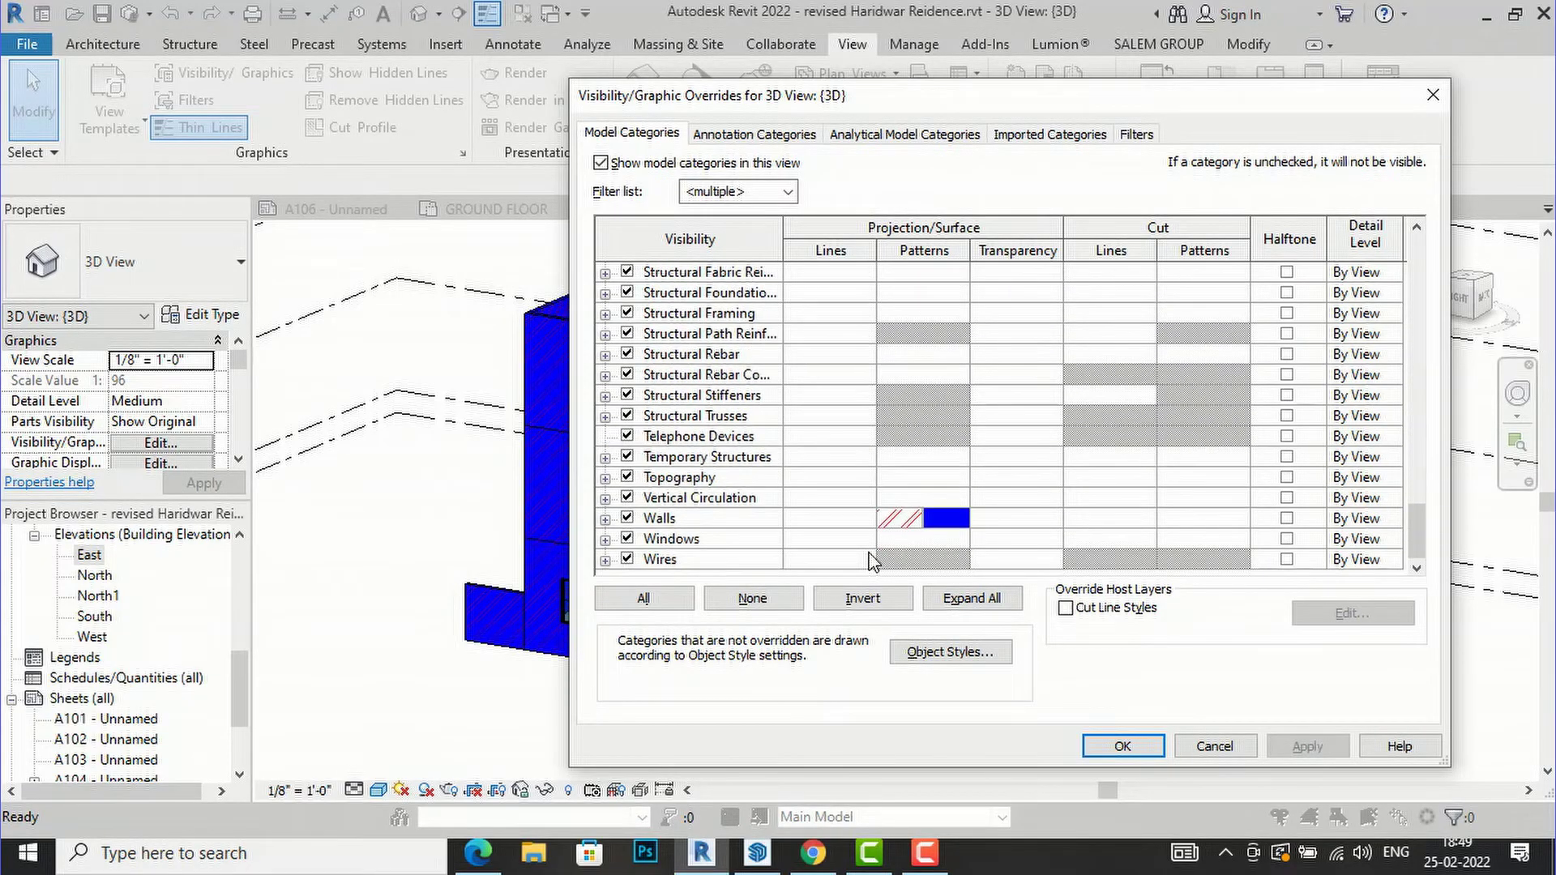
click(938, 523)
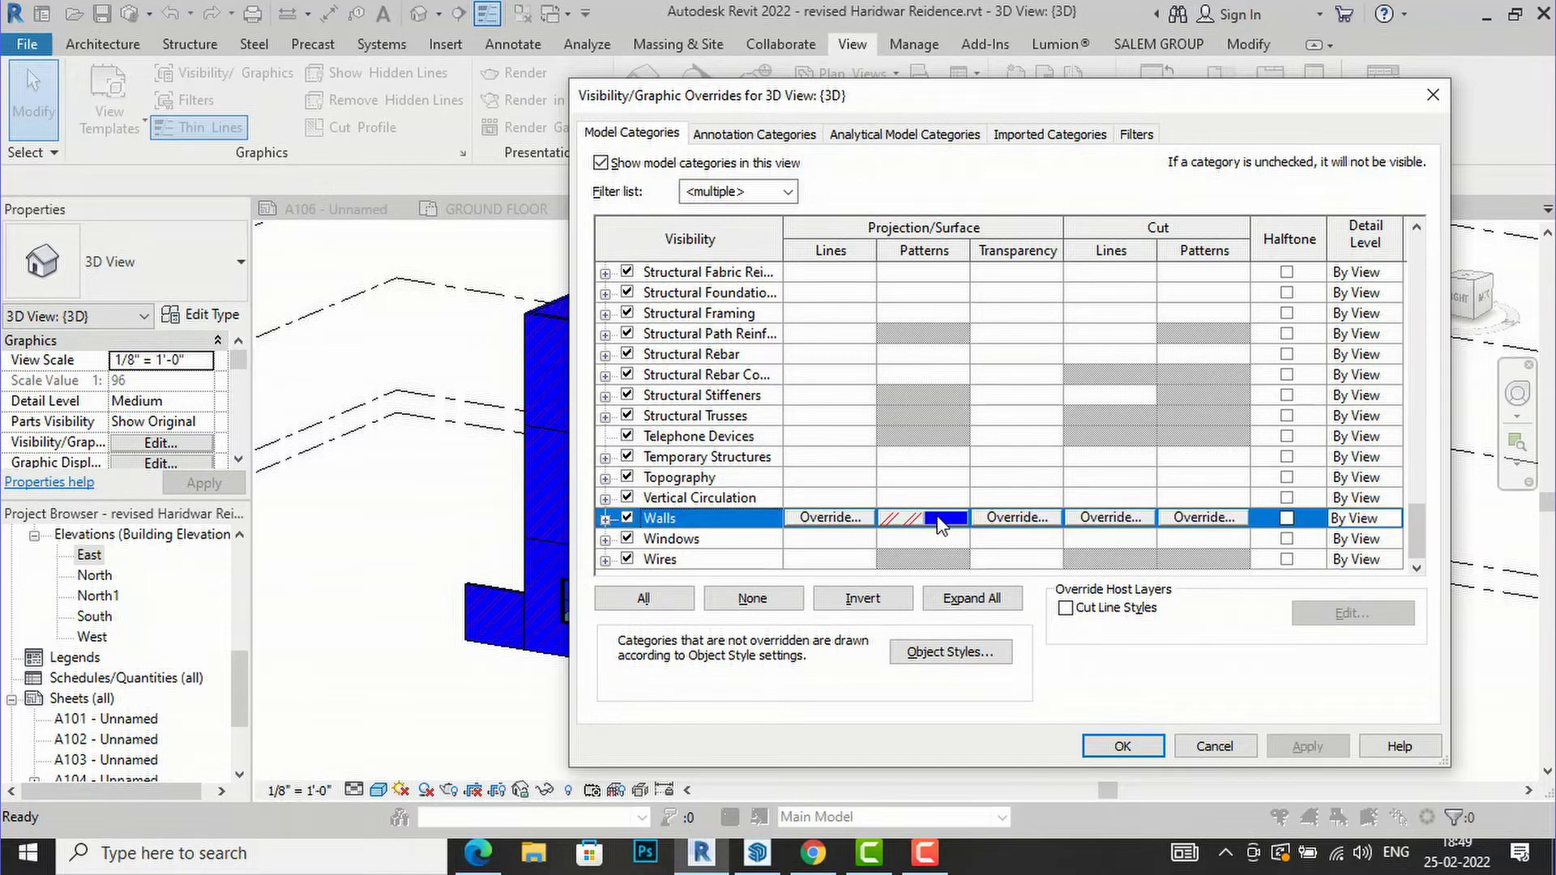
click(938, 523)
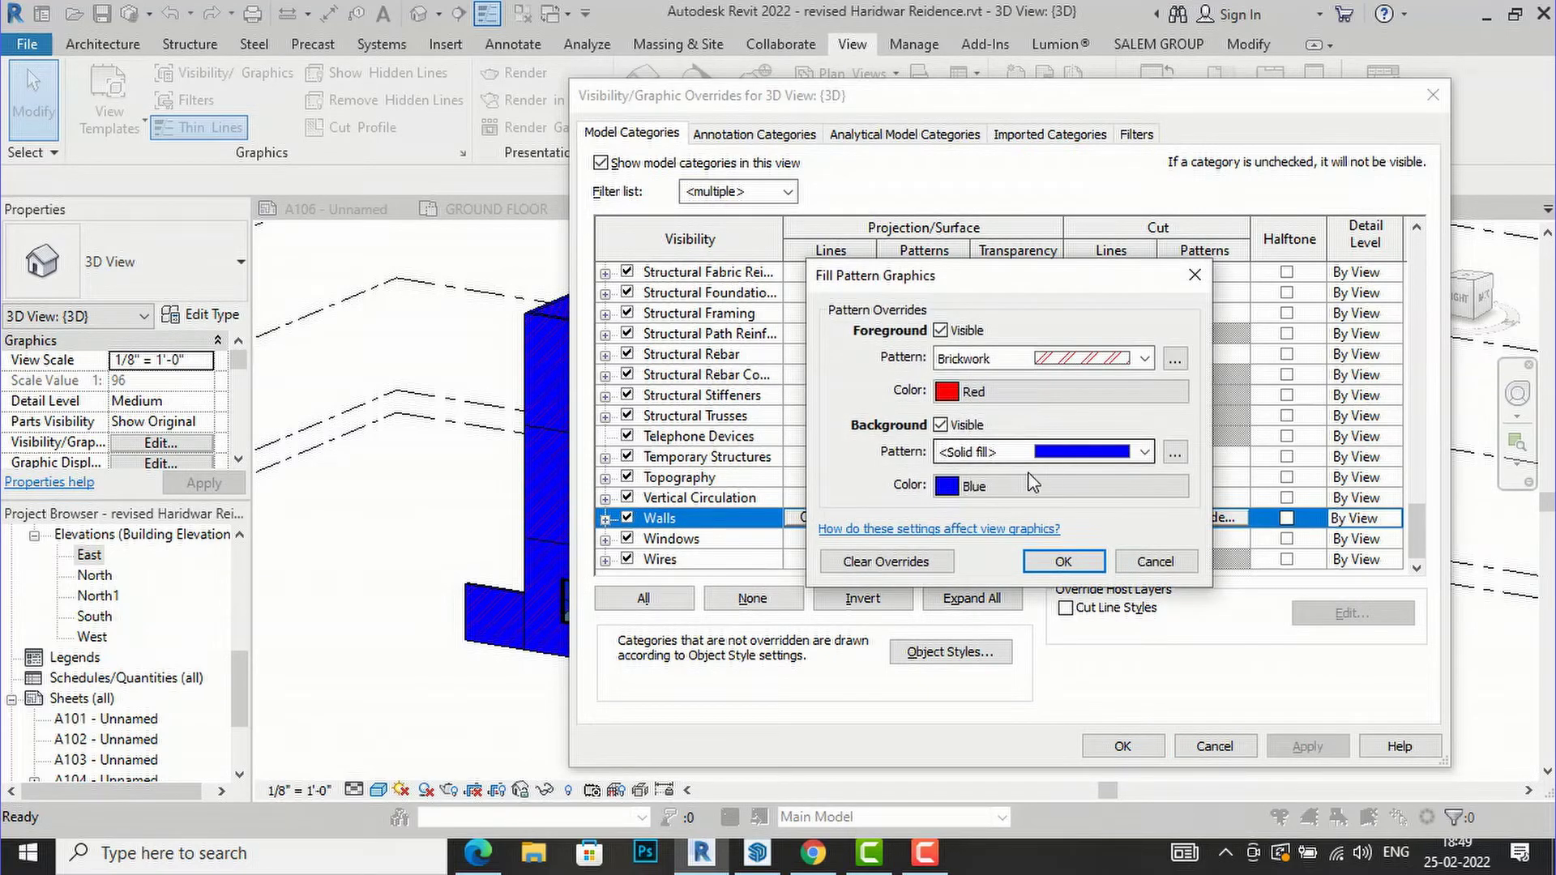
click(1086, 453)
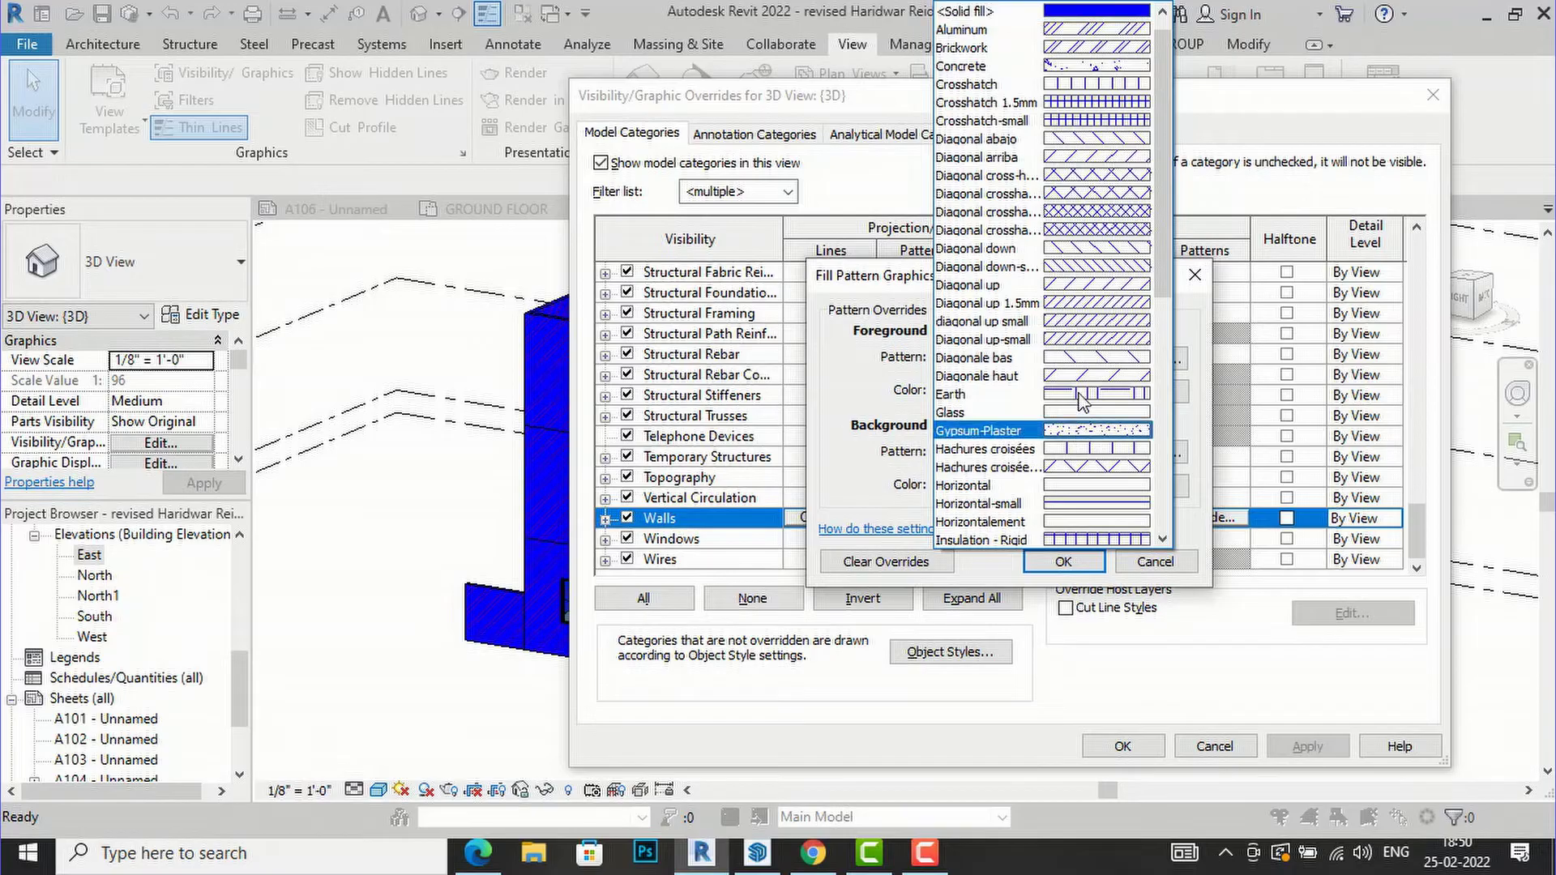
click(1086, 48)
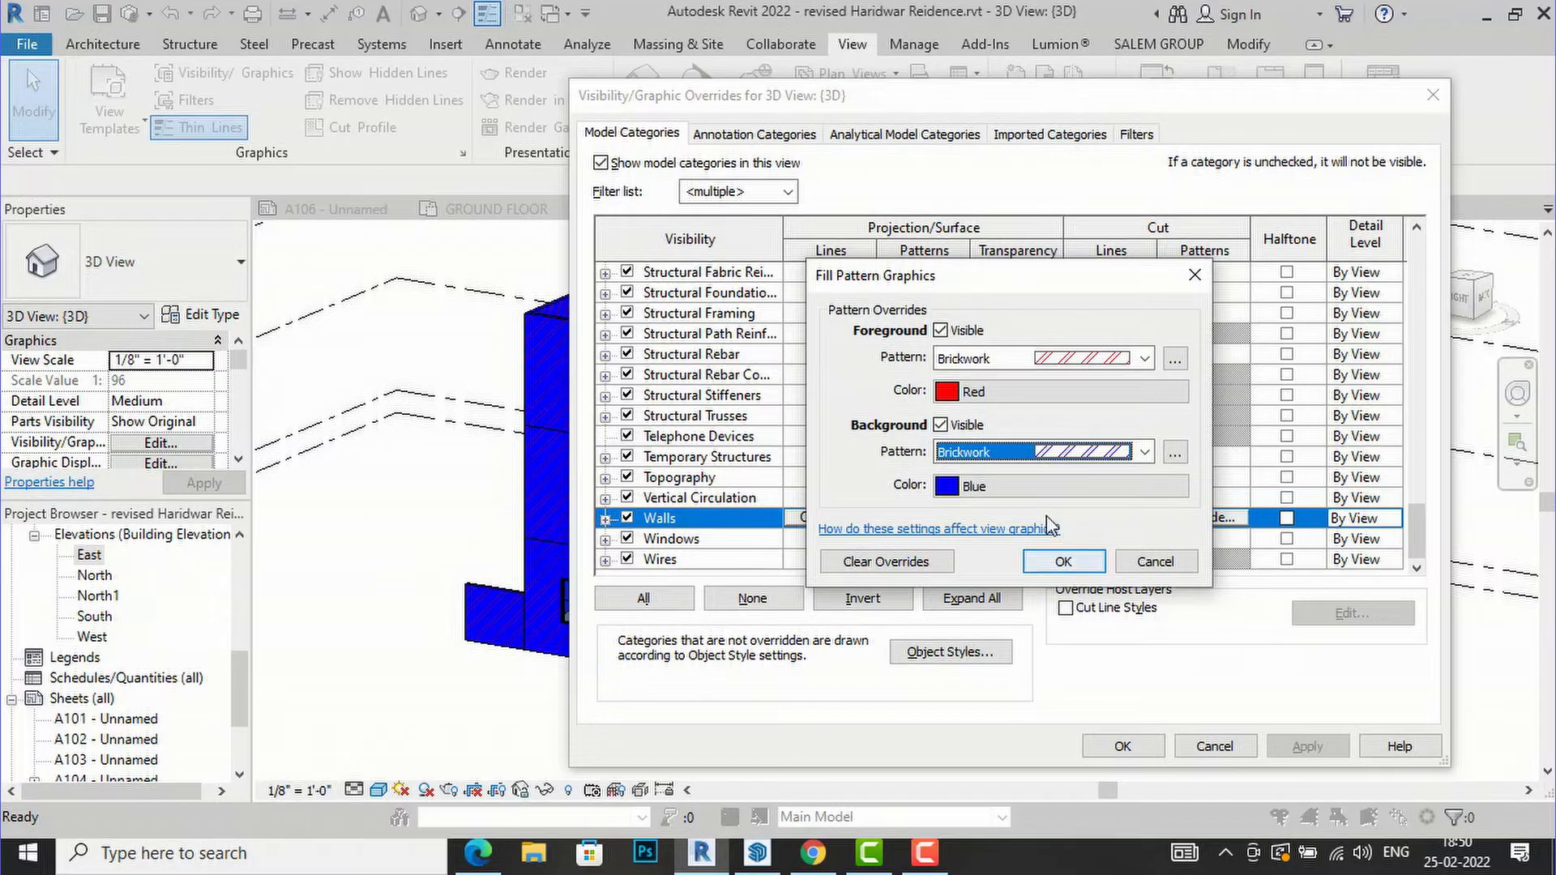
click(1034, 486)
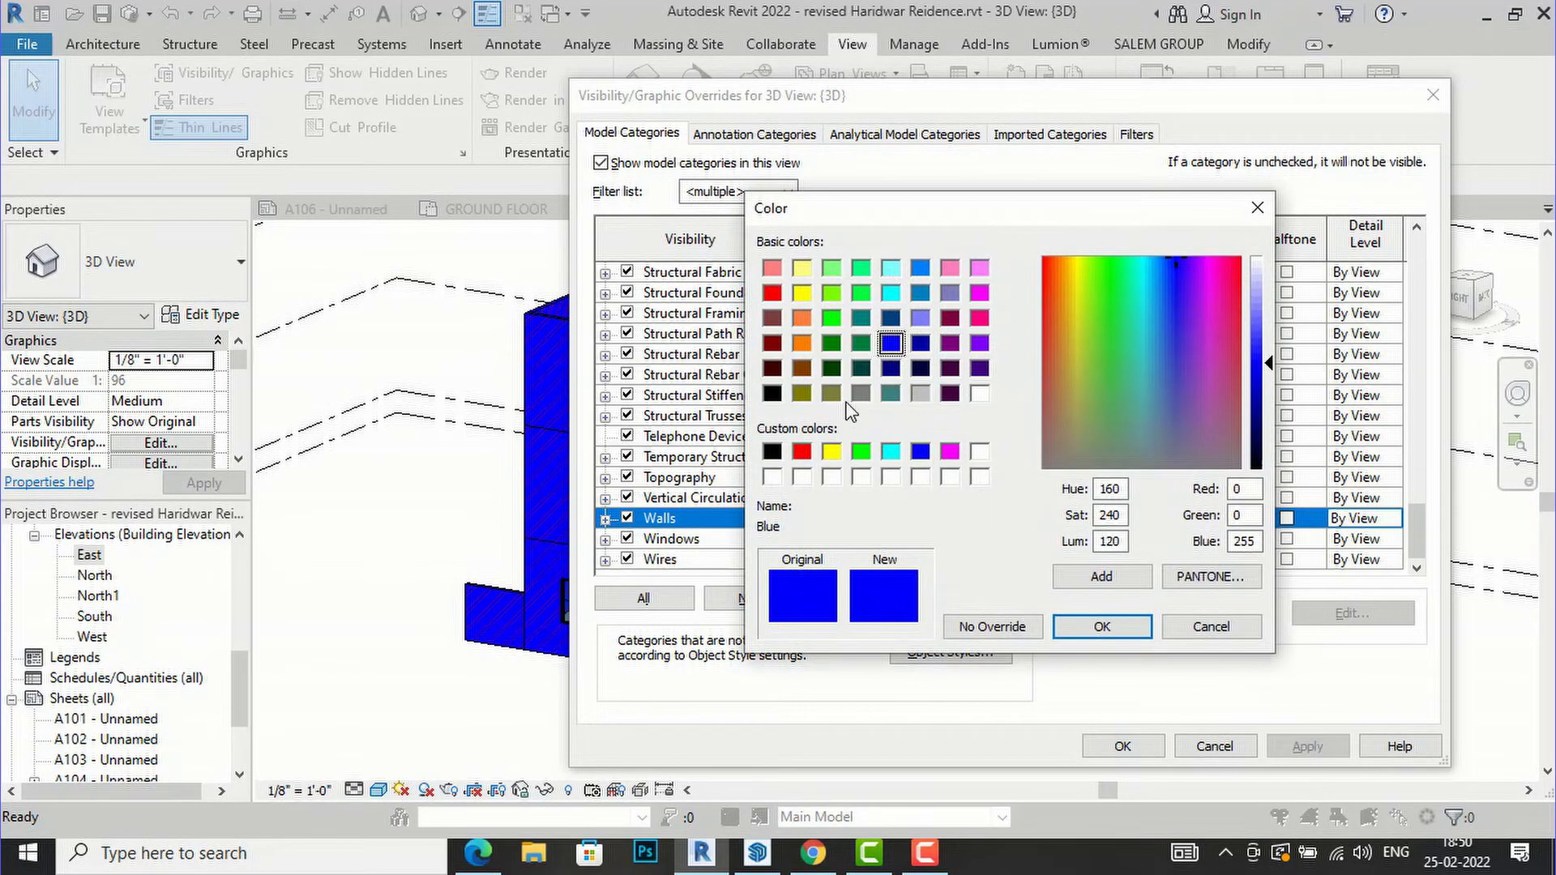
click(773, 269)
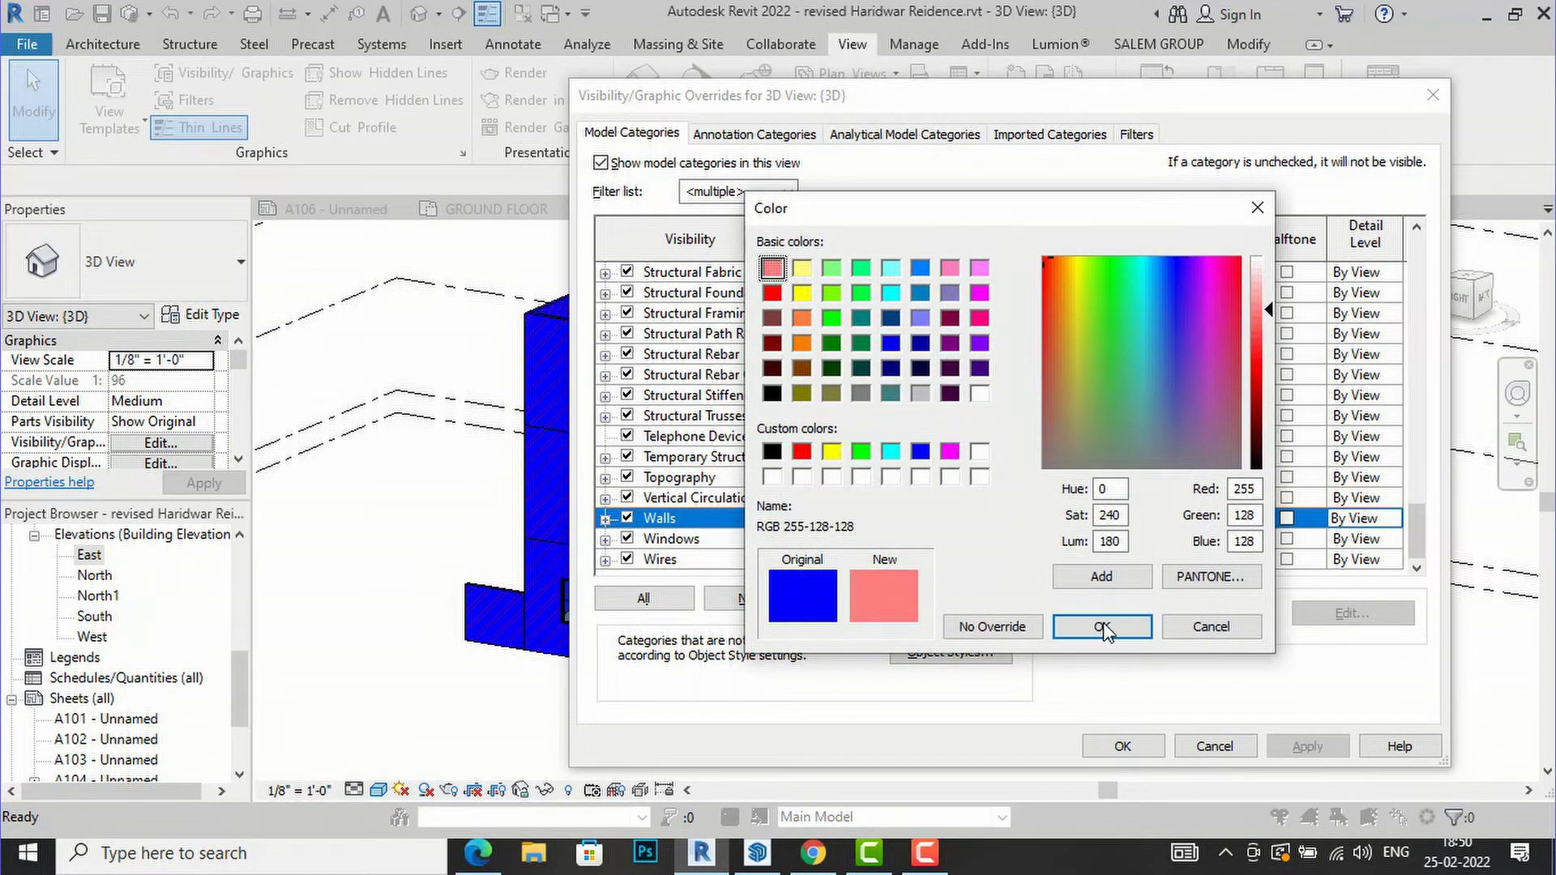
click(1094, 627)
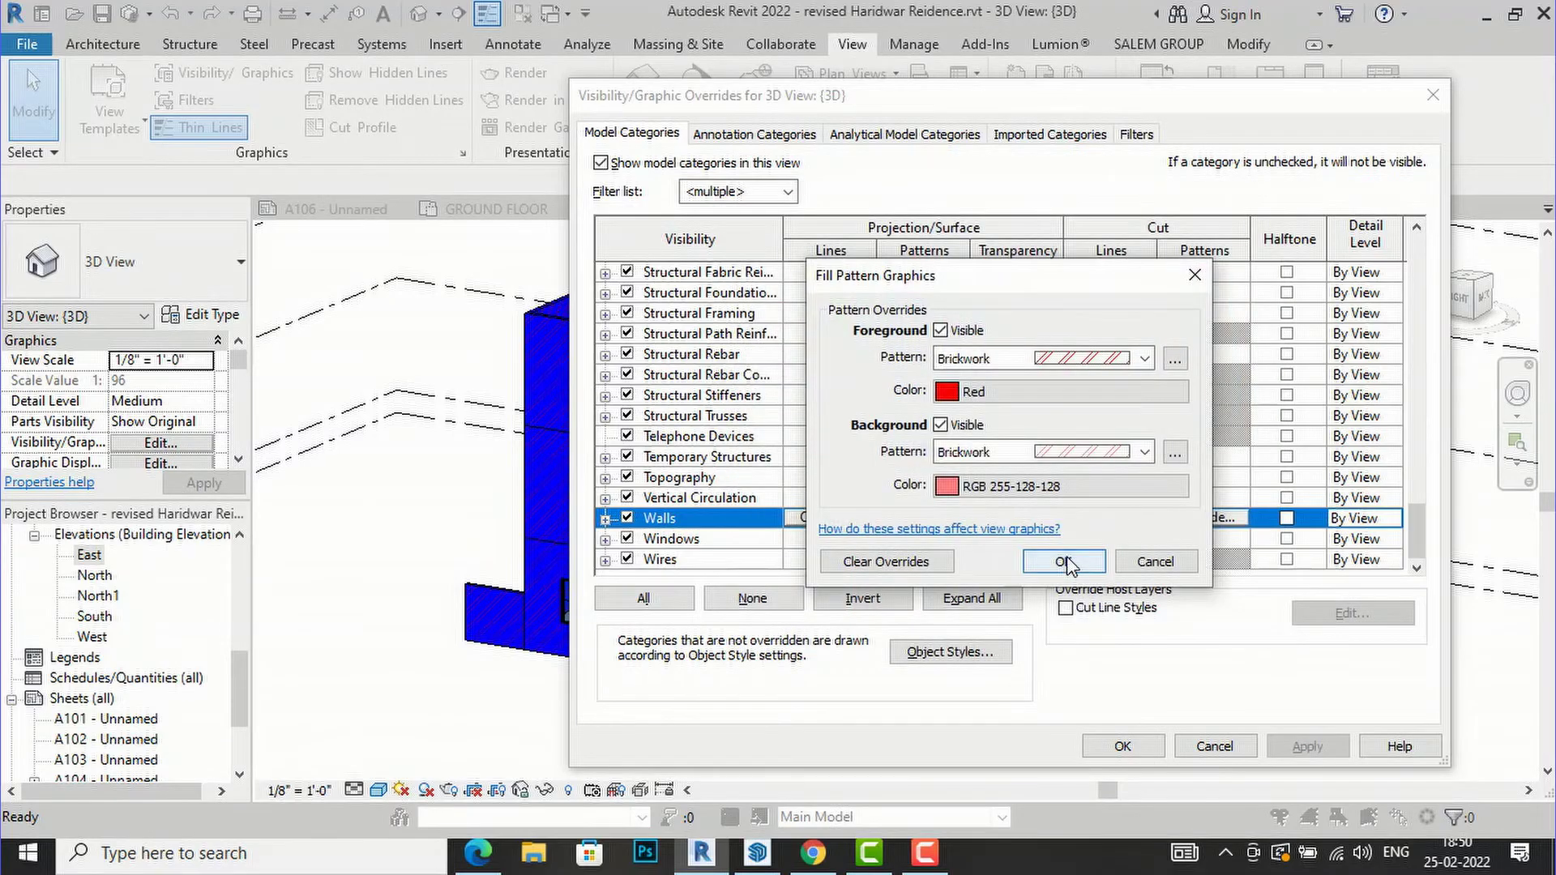
click(1064, 561)
click(1269, 750)
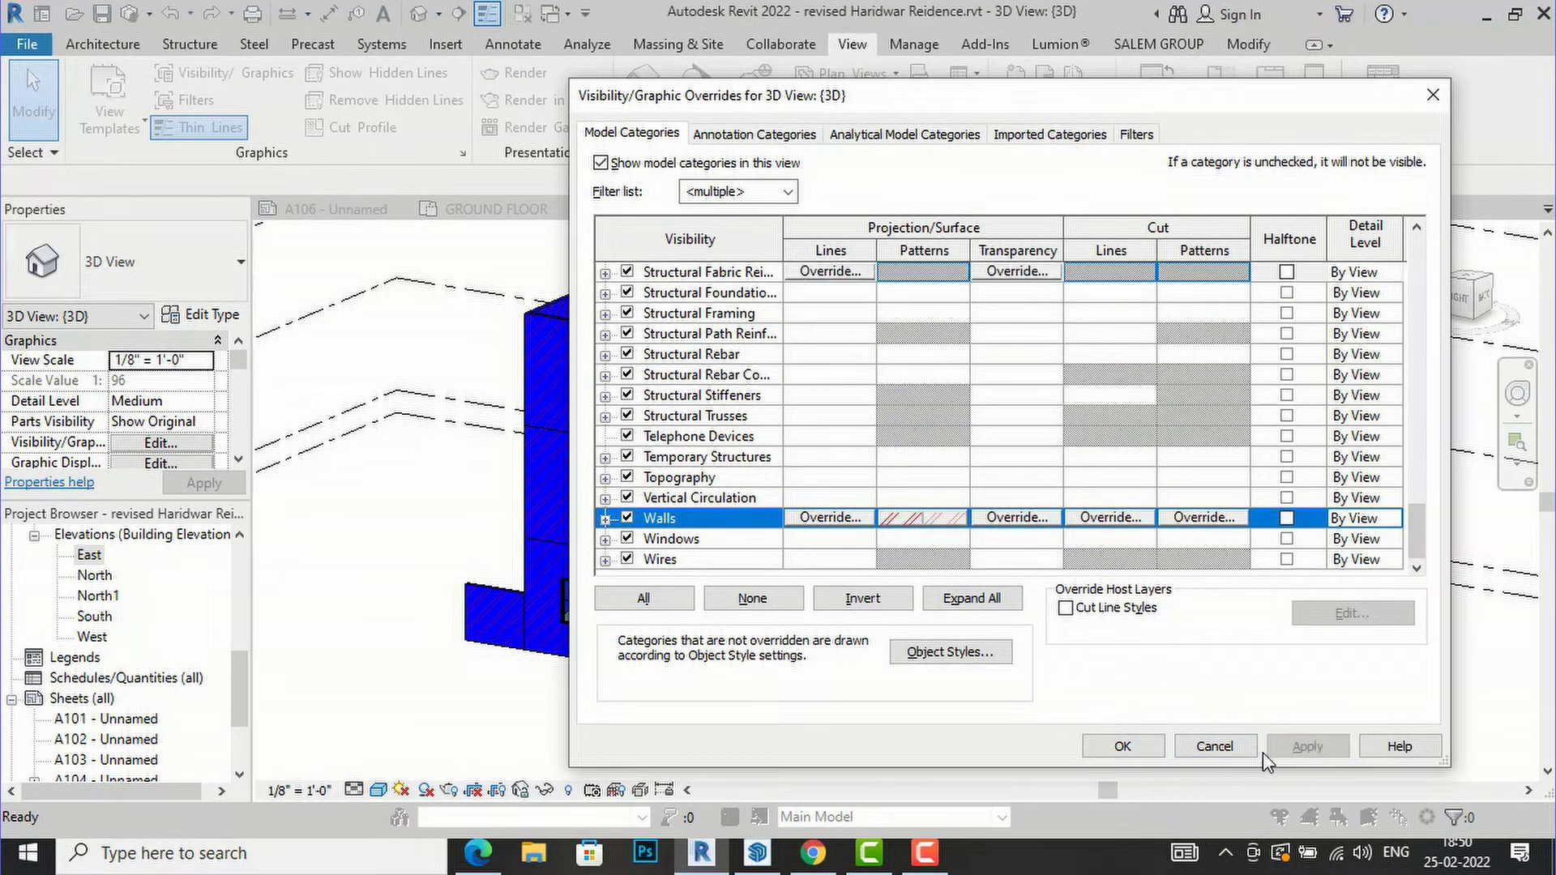
click(1122, 745)
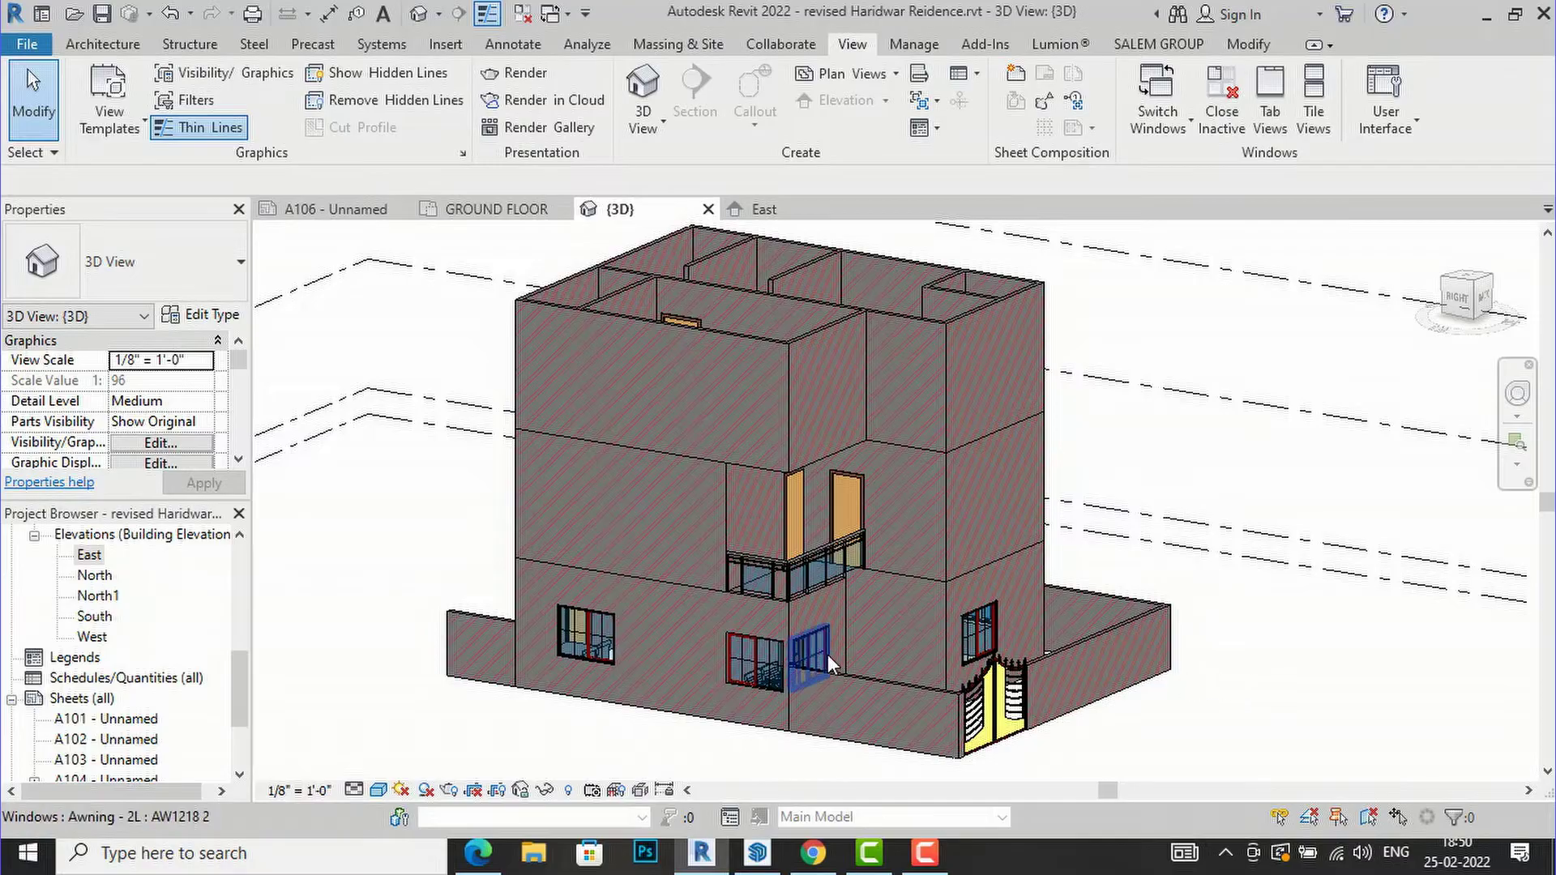
Clear all wall surface pattern overrides so the 3D walls turn grey again.
key(v)
key(g)
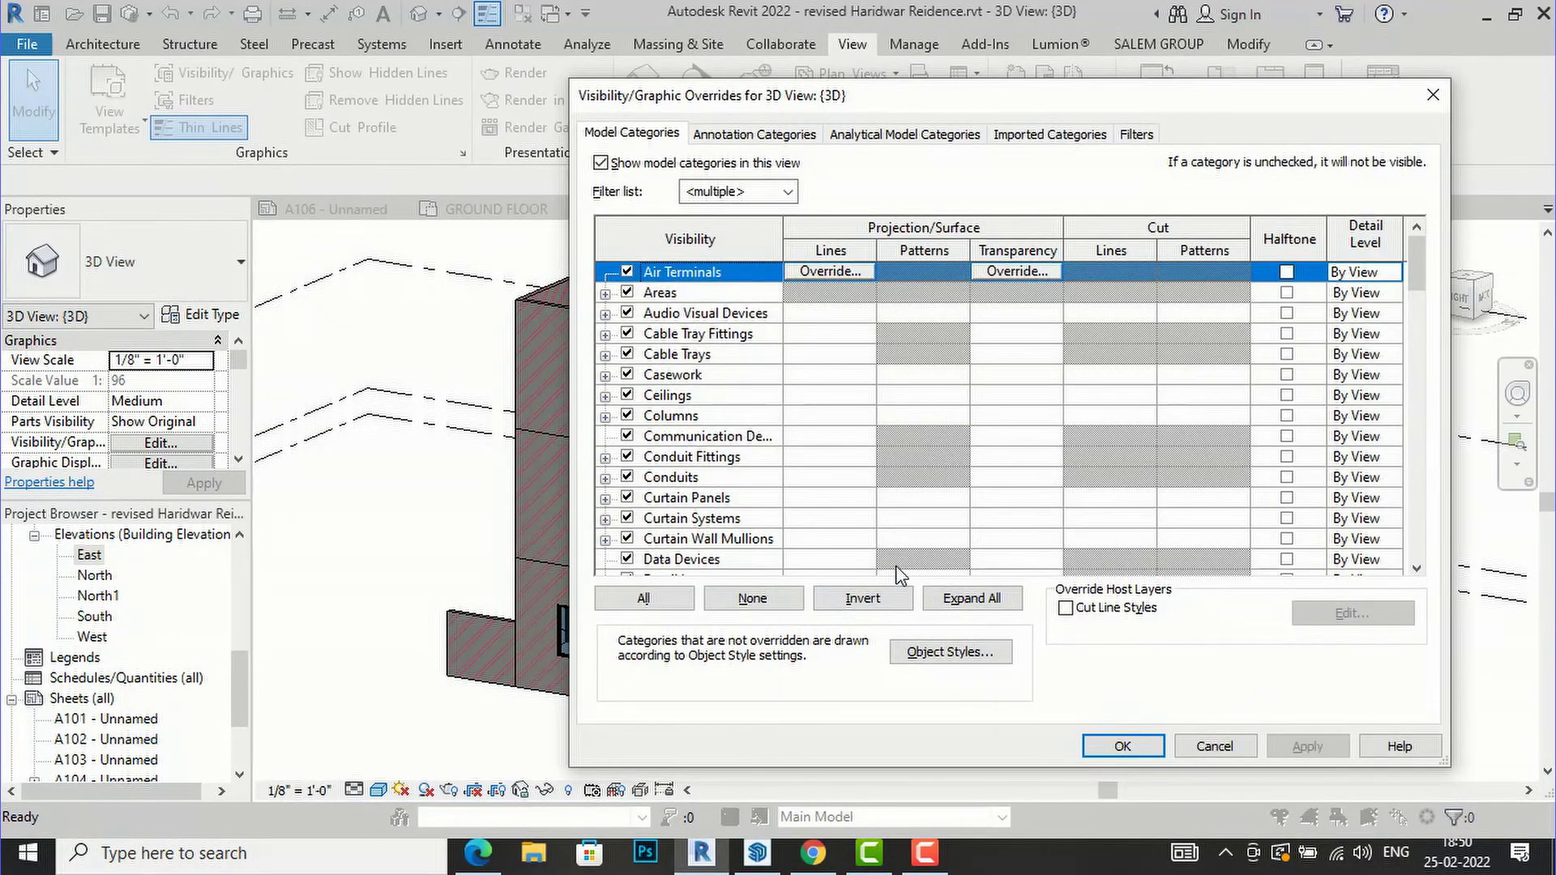
scroll(820, 496, down, 12)
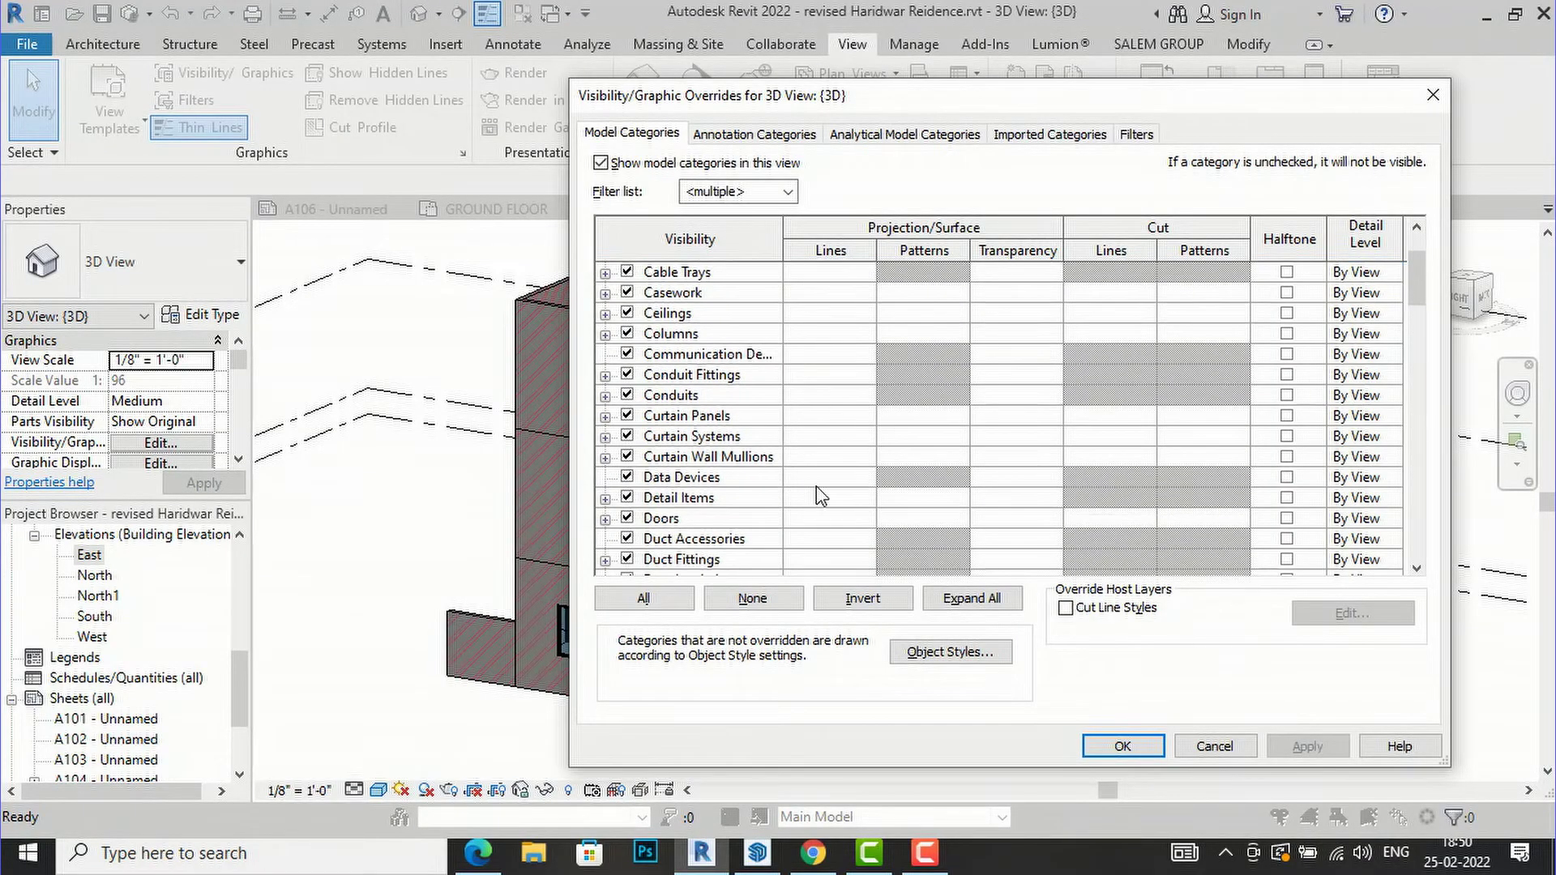
scroll(831, 490, down, 12)
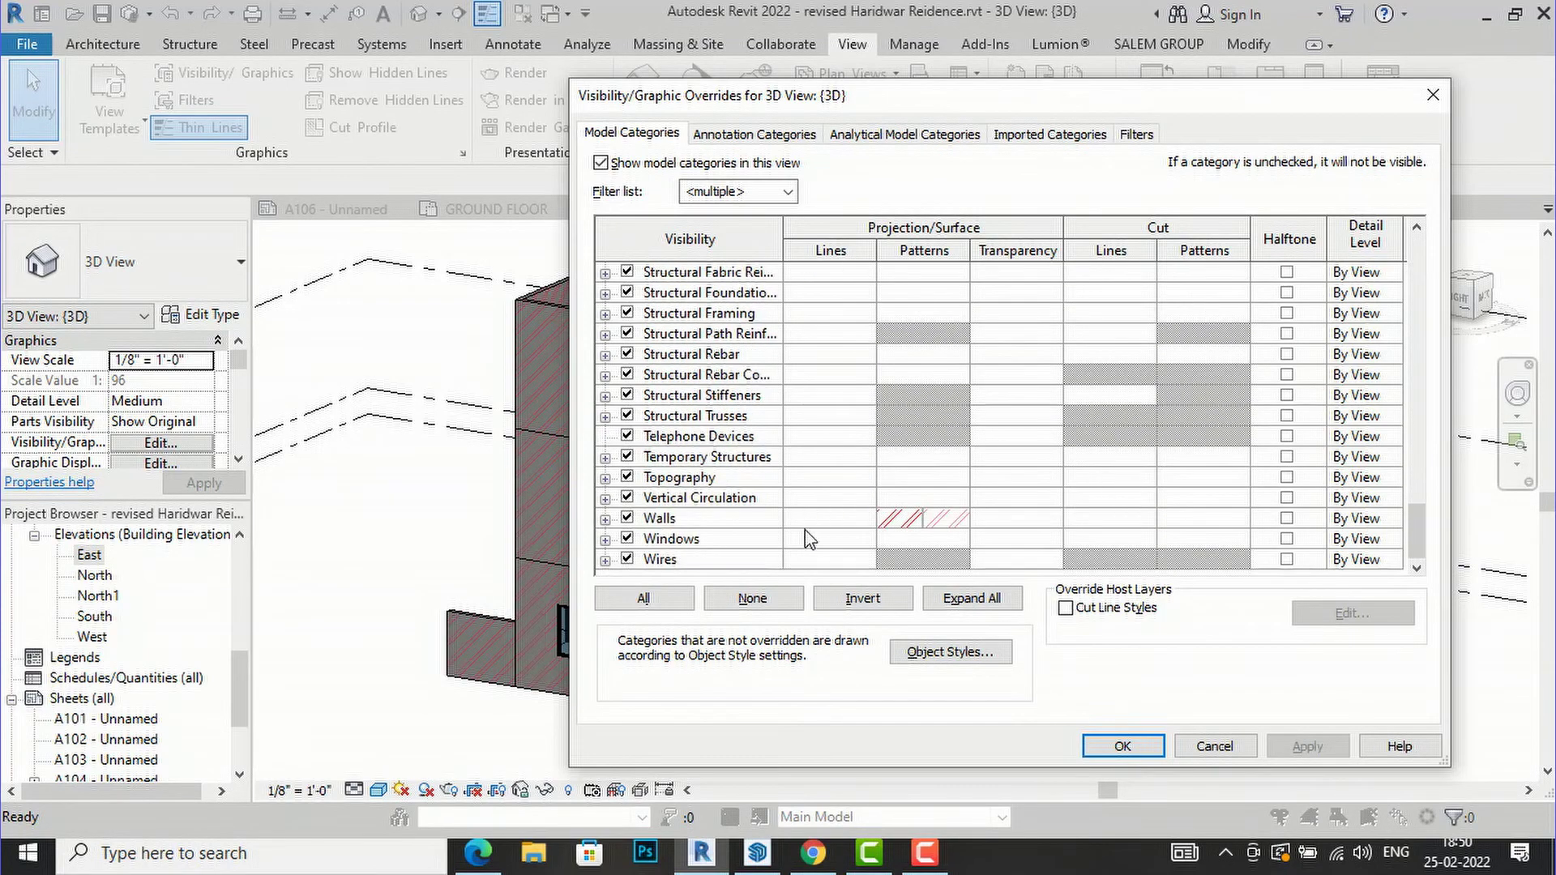
click(904, 523)
click(905, 523)
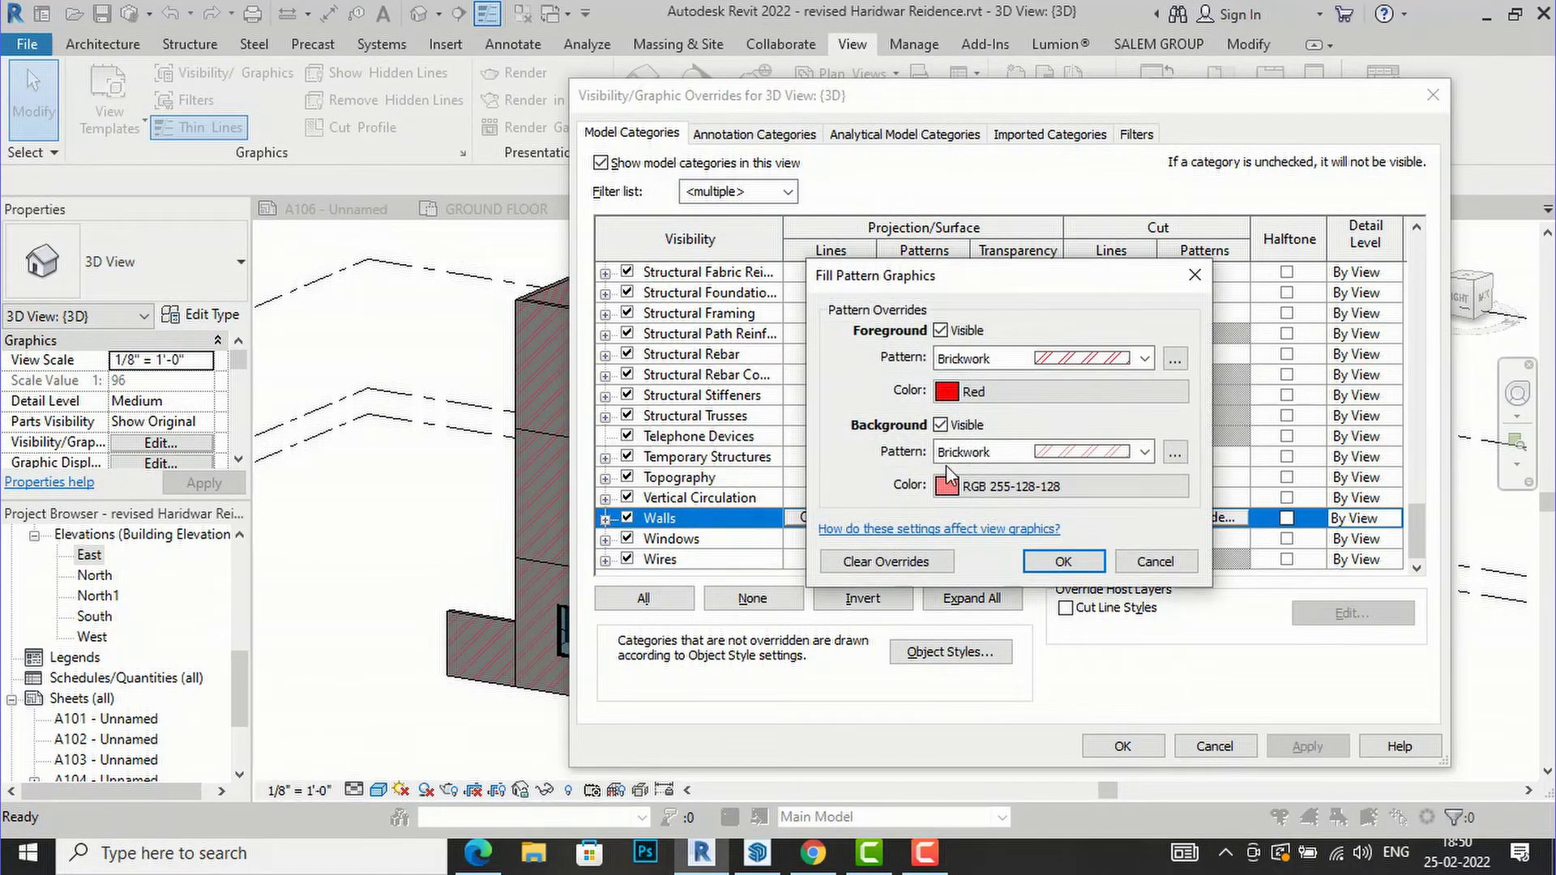
click(900, 561)
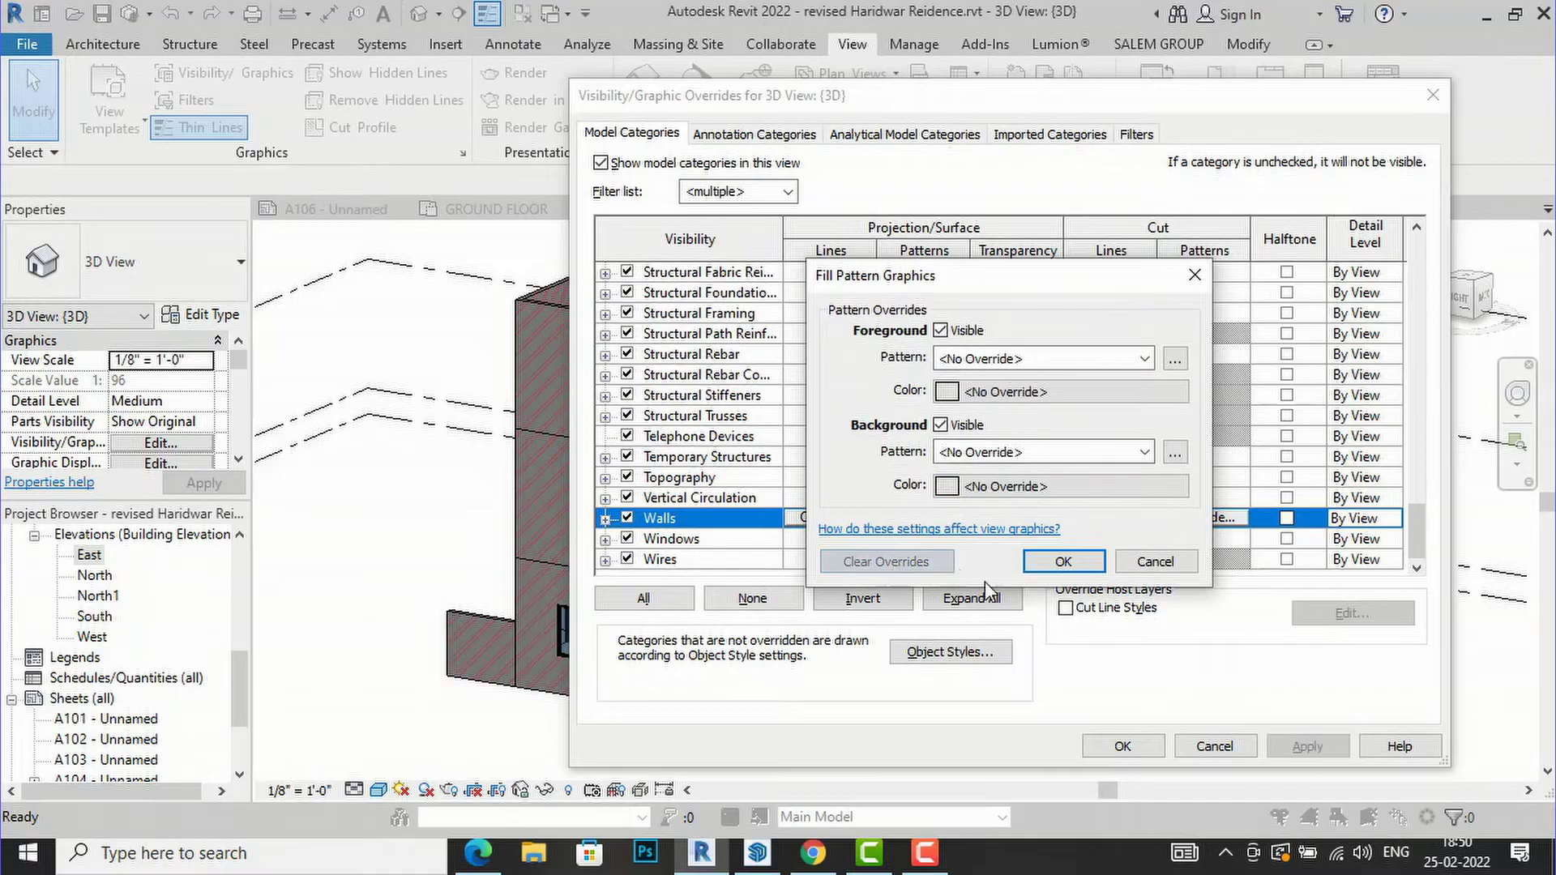
click(1063, 562)
click(1305, 744)
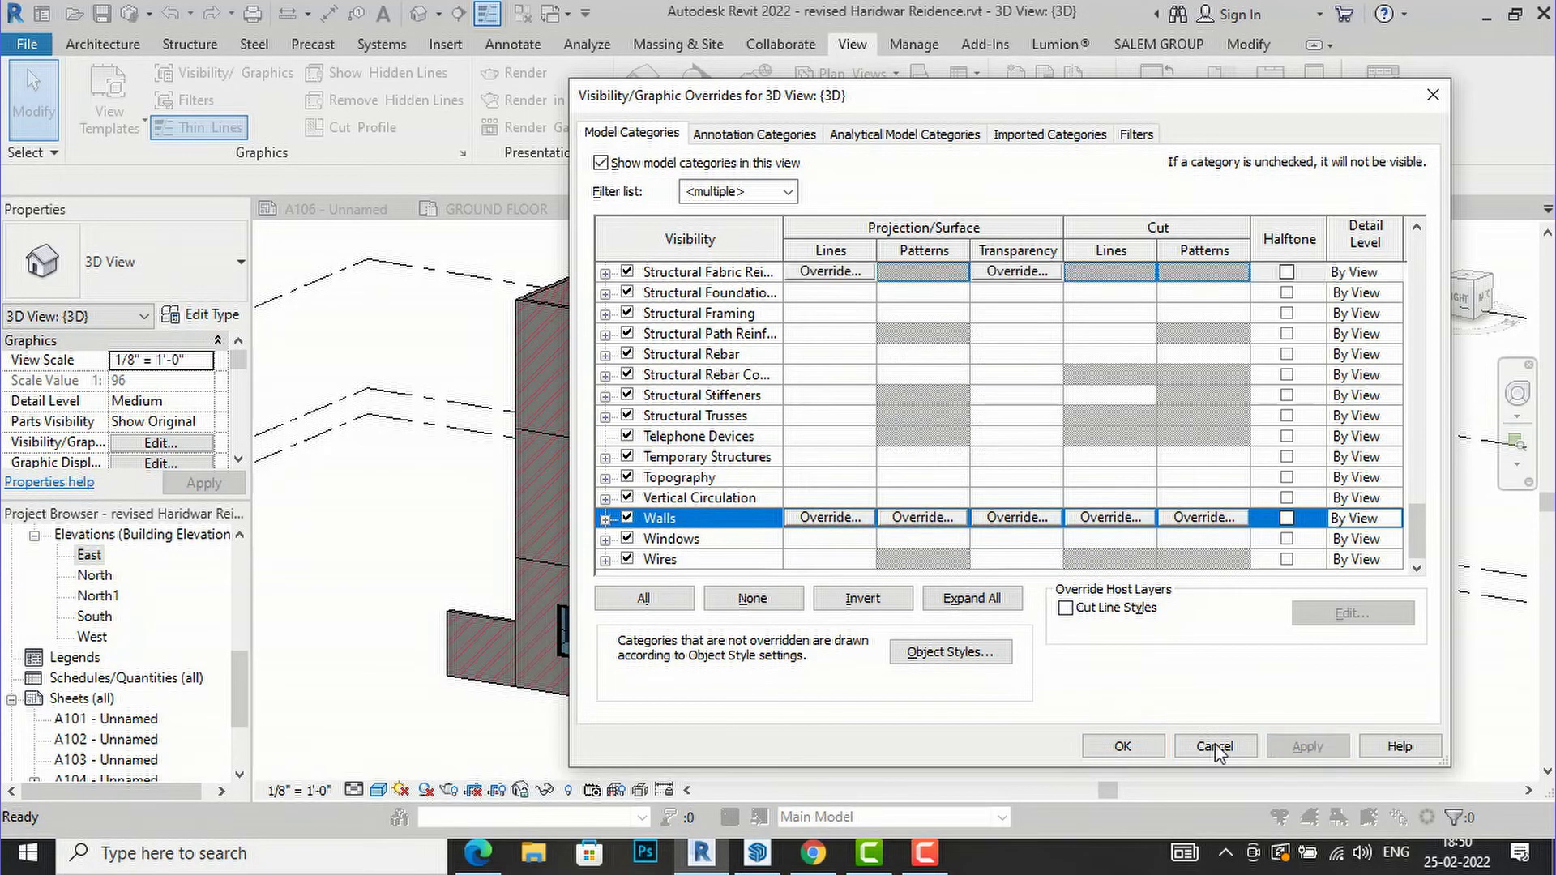
click(1122, 747)
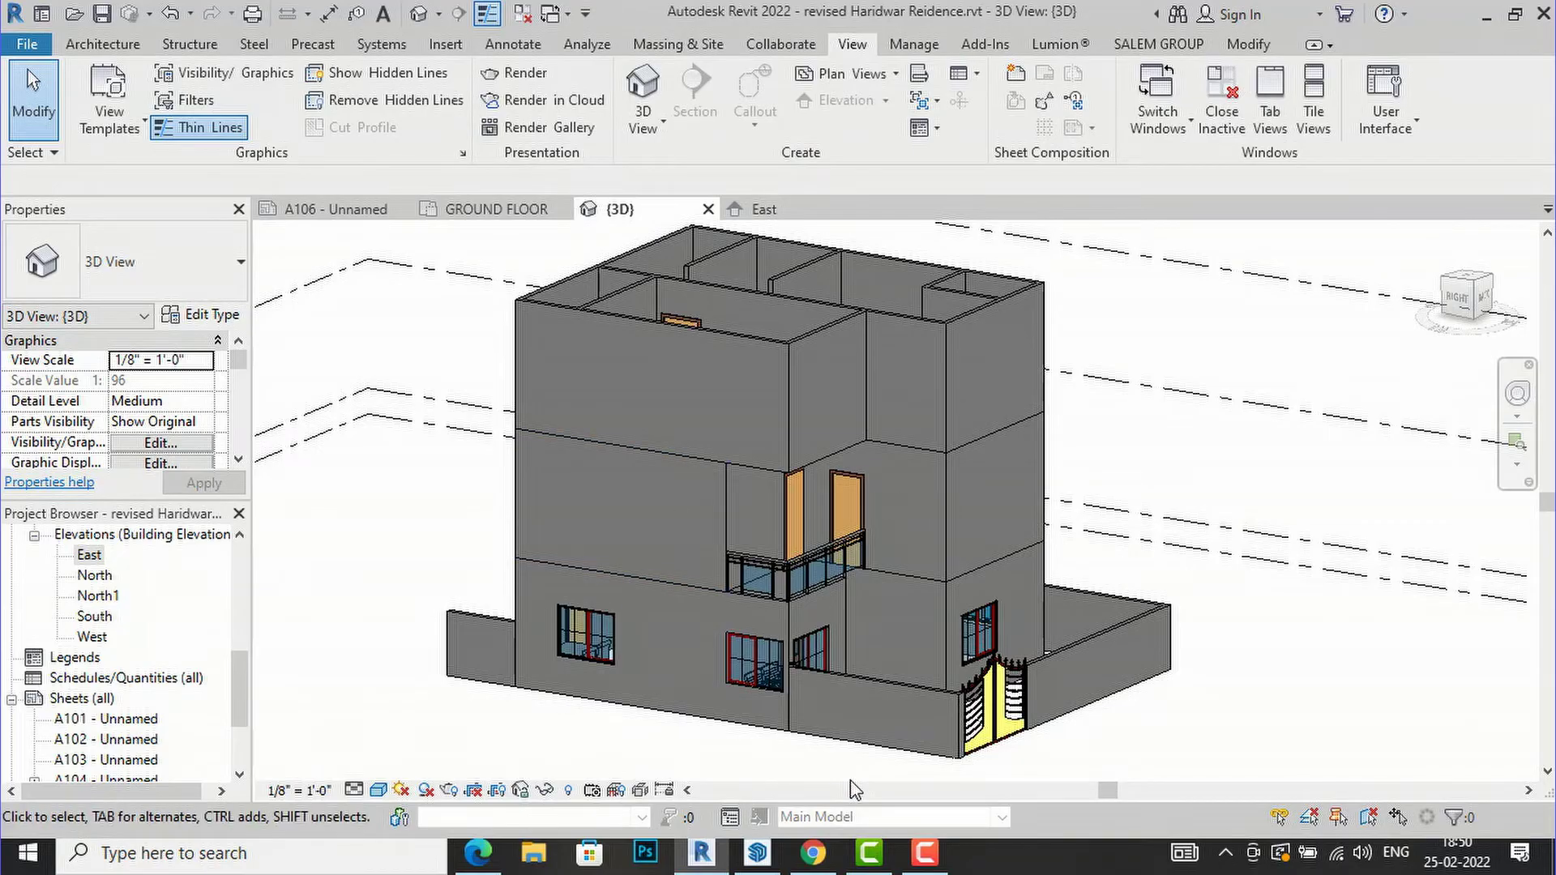
Reopen the 3D view's Visibility/Graphic Overrides with VG and scroll to Walls.
key(v)
key(g)
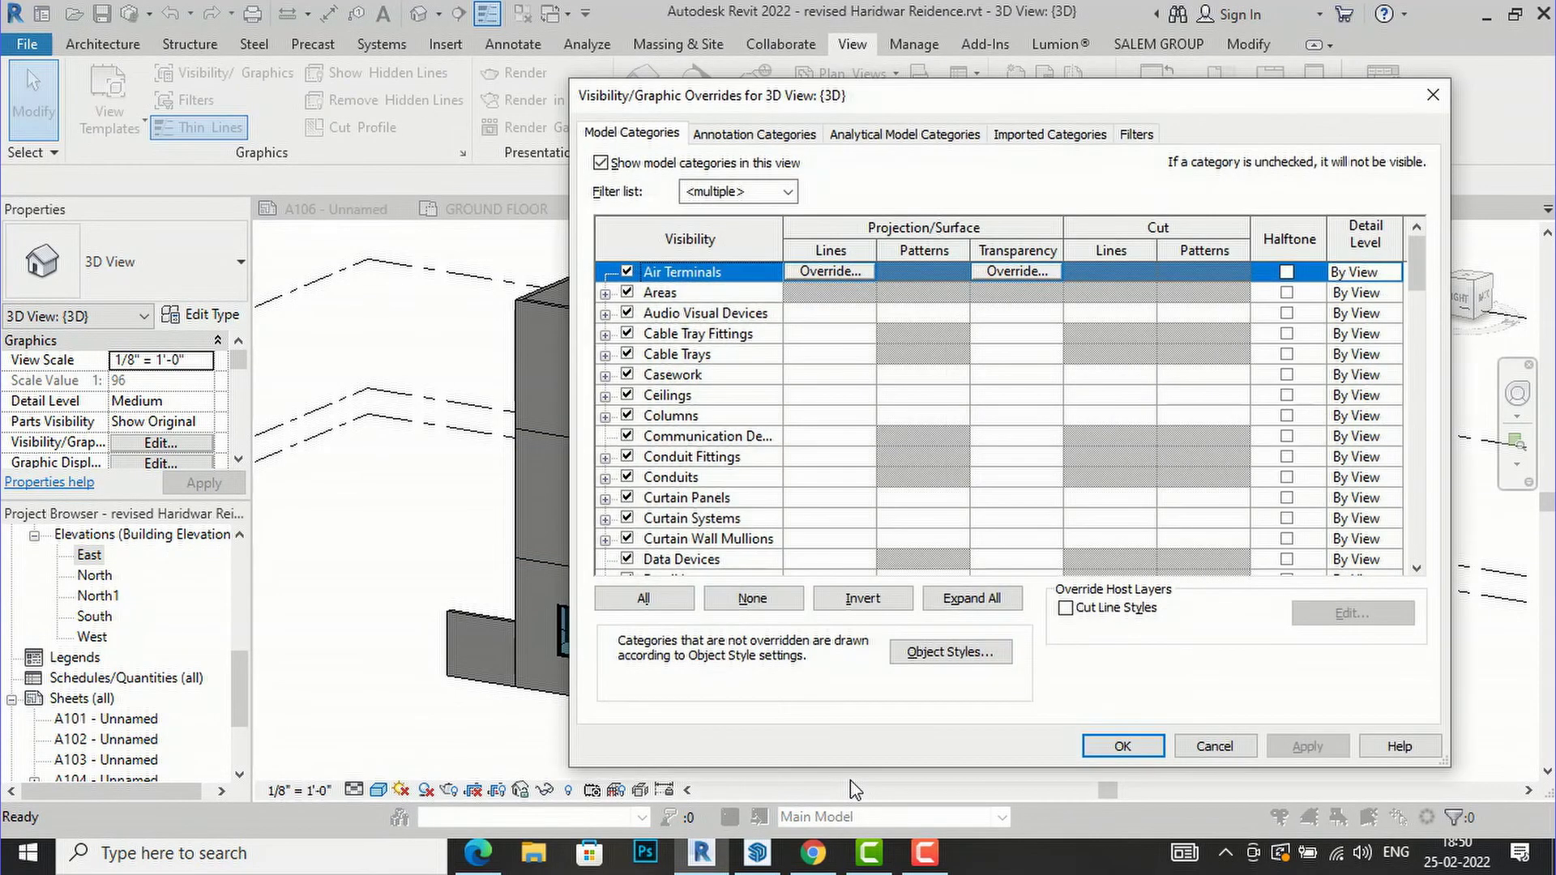
scroll(956, 479, down, 10)
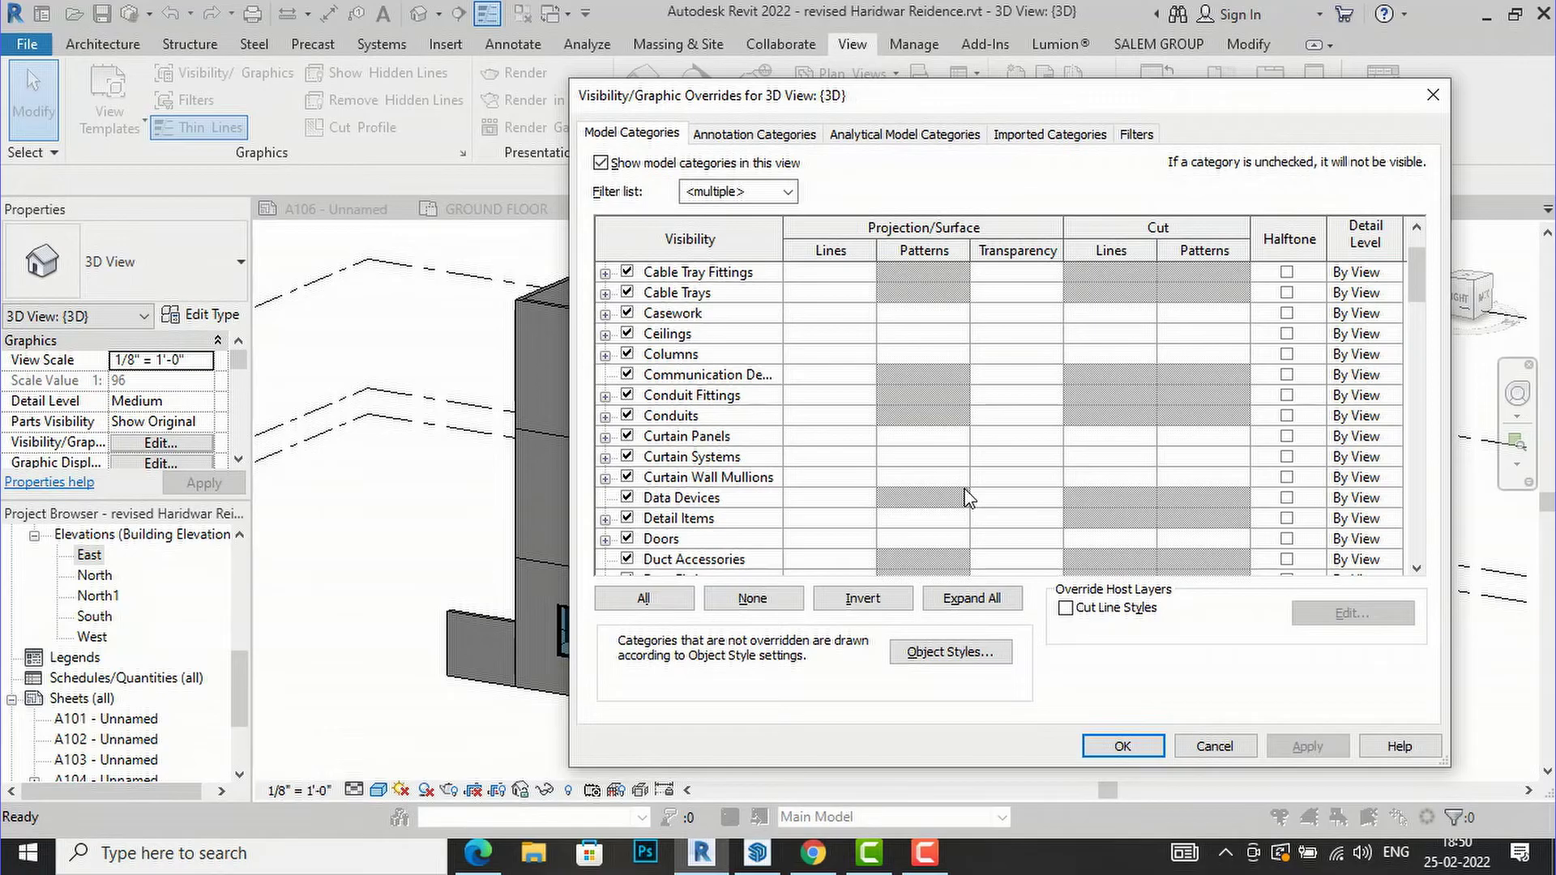
scroll(965, 519, down, 12)
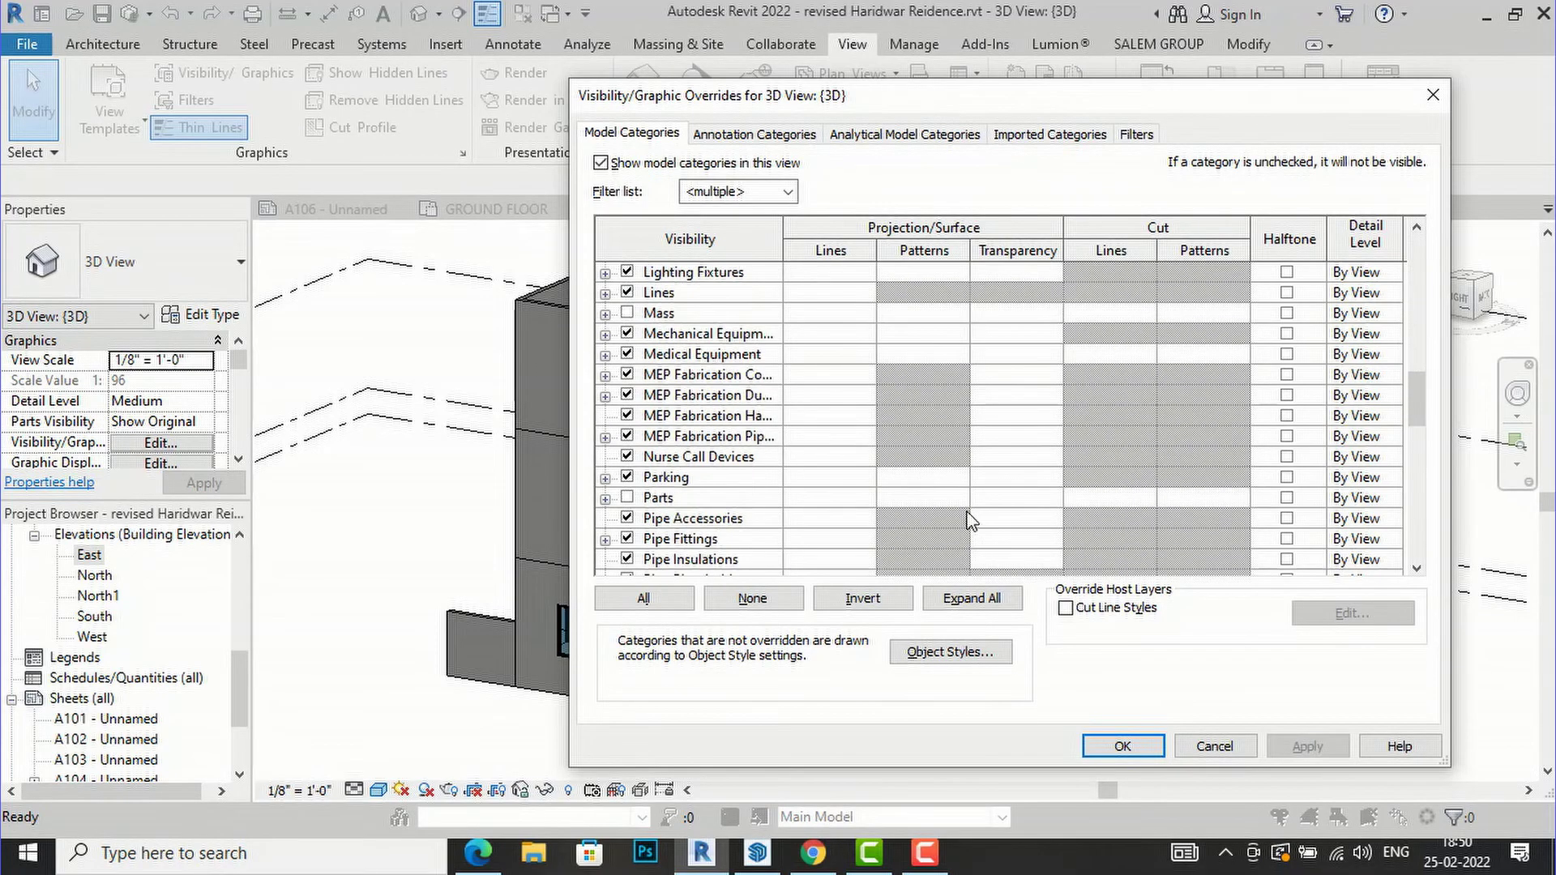
scroll(956, 543, down, 3)
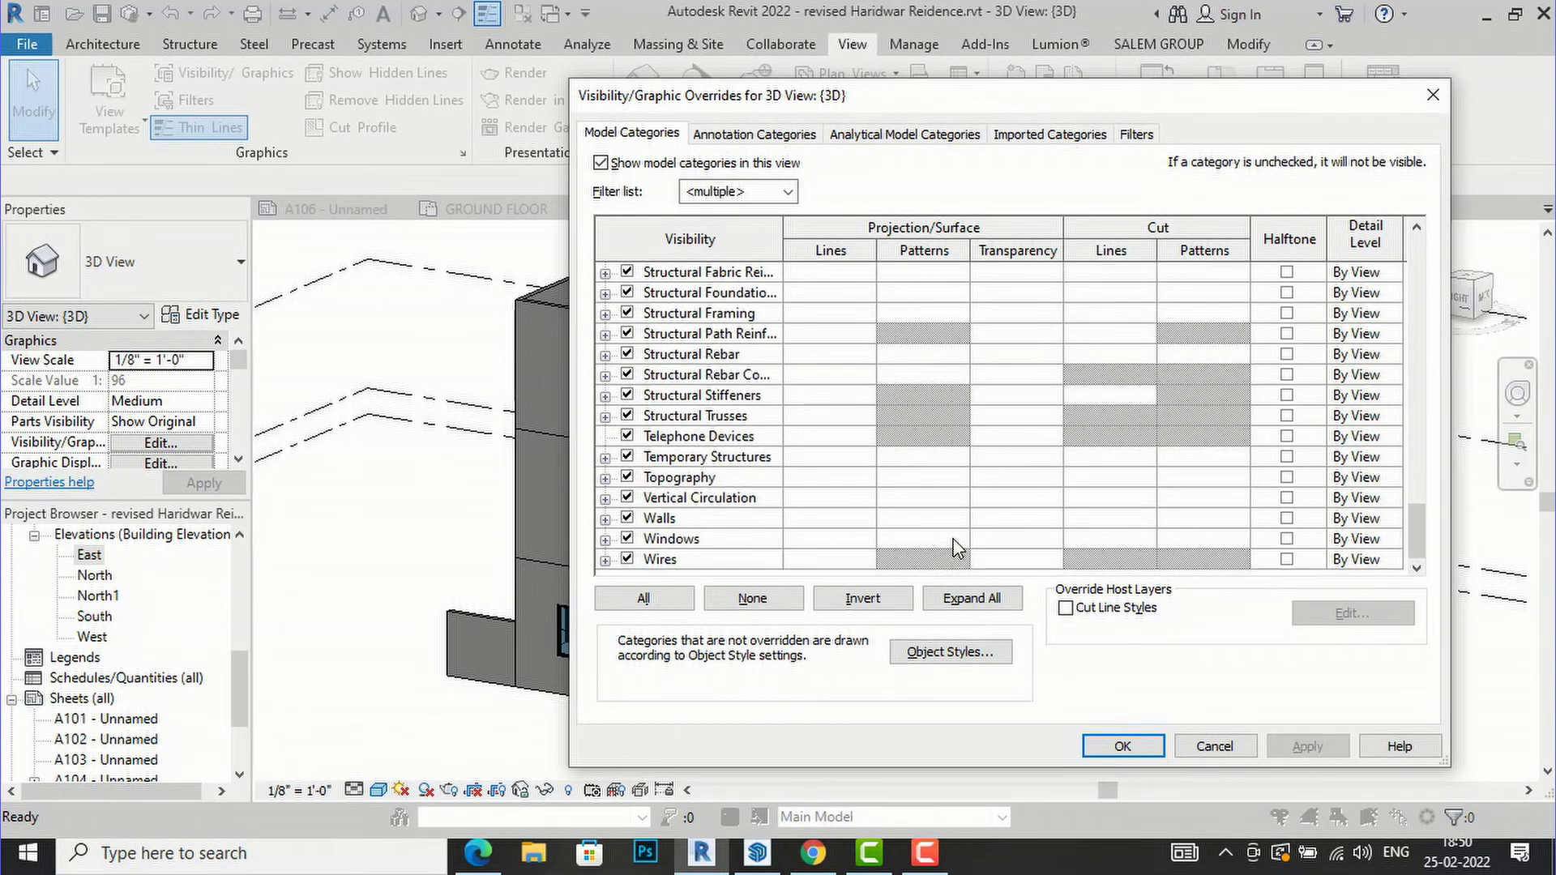
Set an 80% transparency override on Walls and apply it to the 3D view.
click(1046, 517)
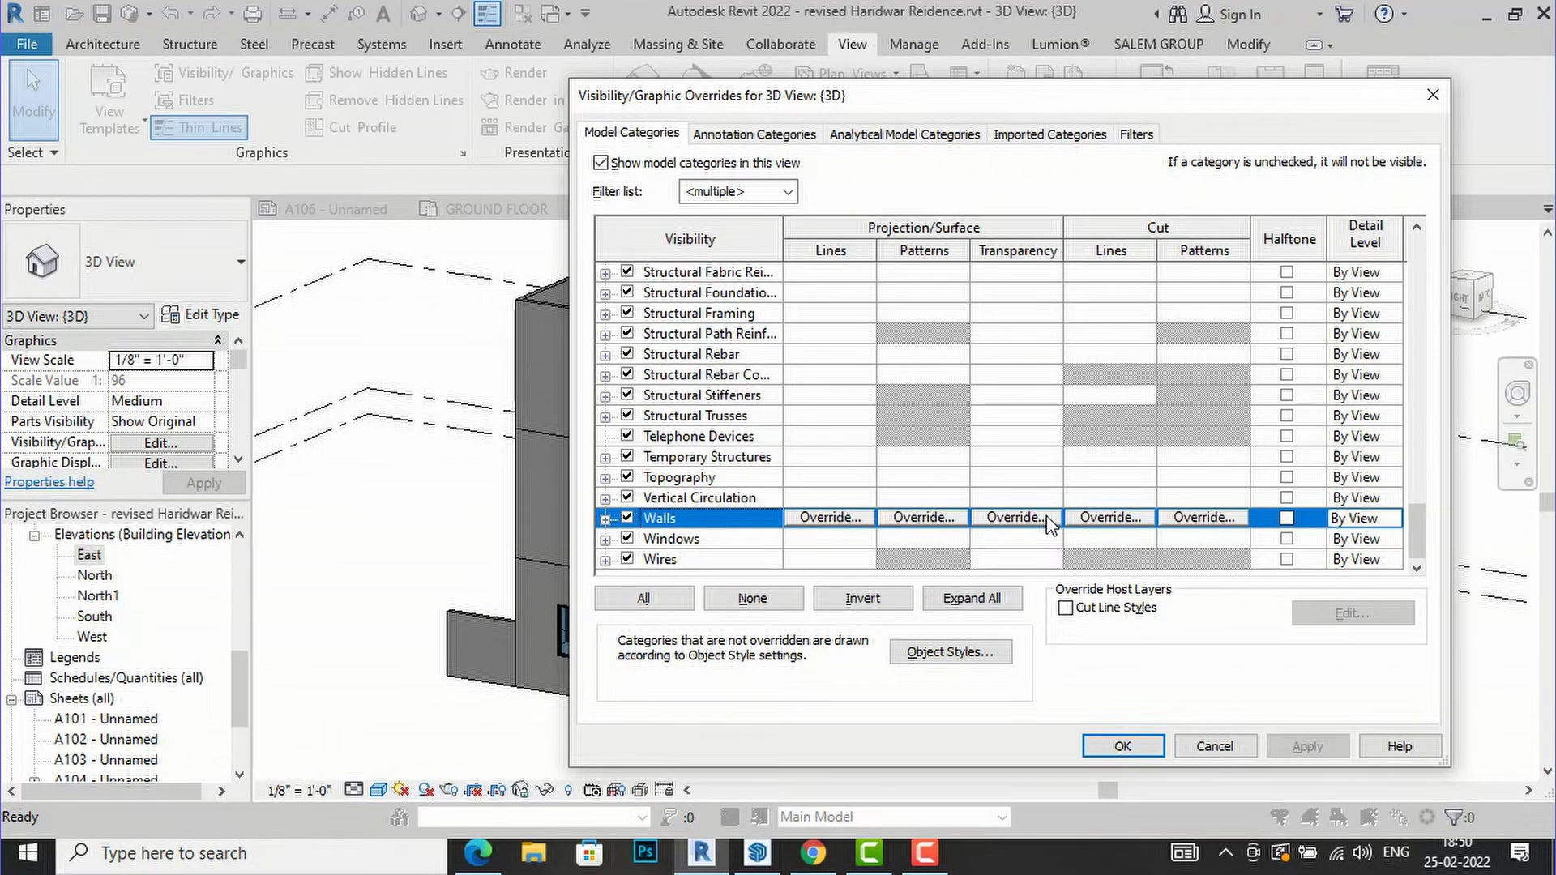
click(1048, 520)
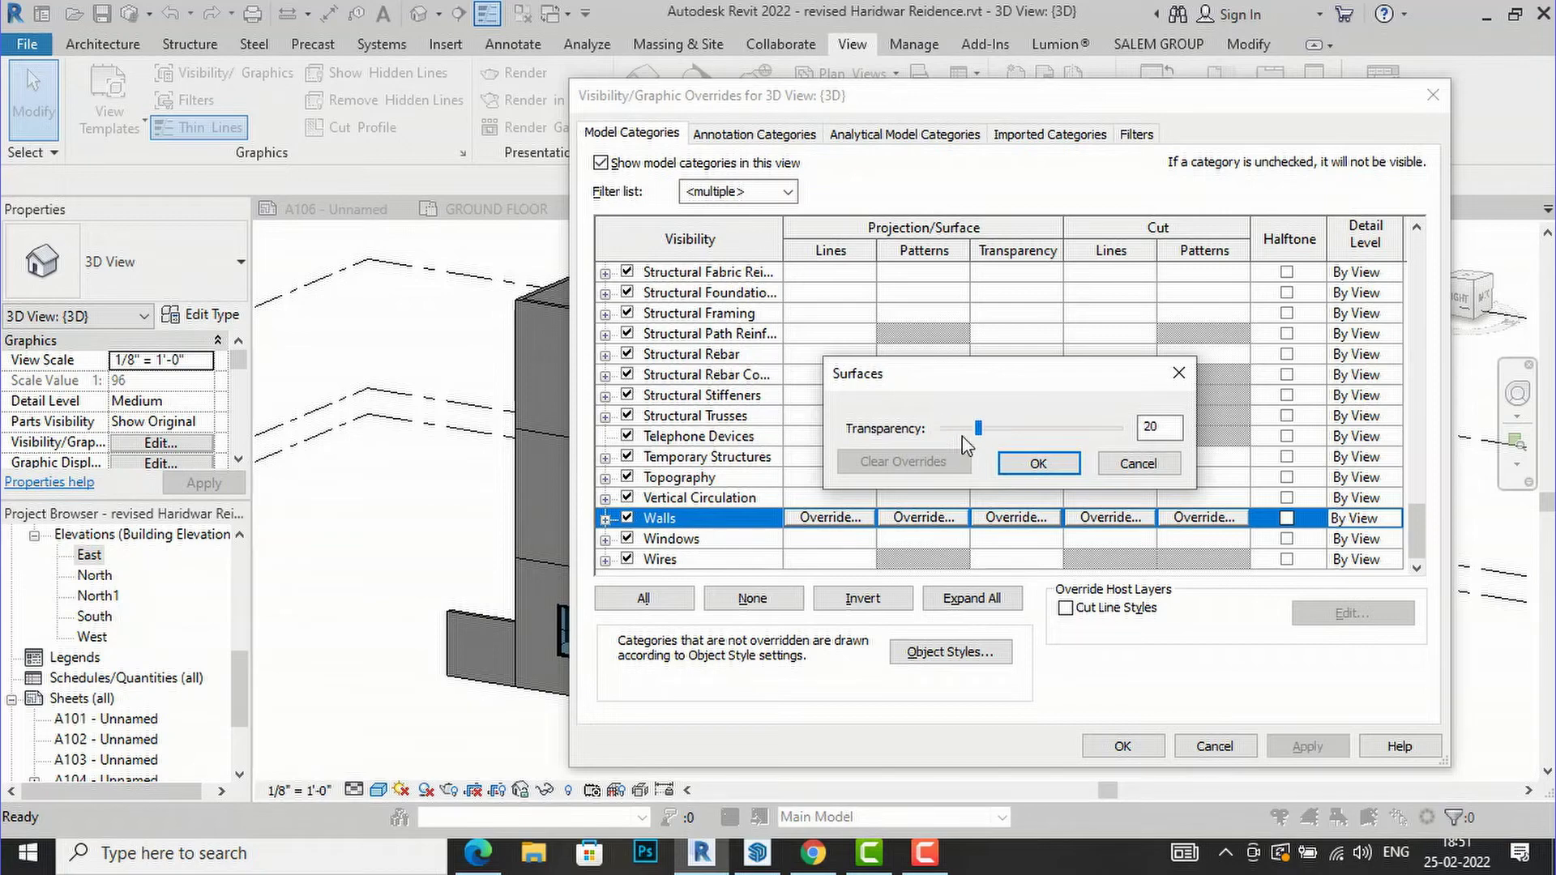
drag(961, 437, 1020, 436)
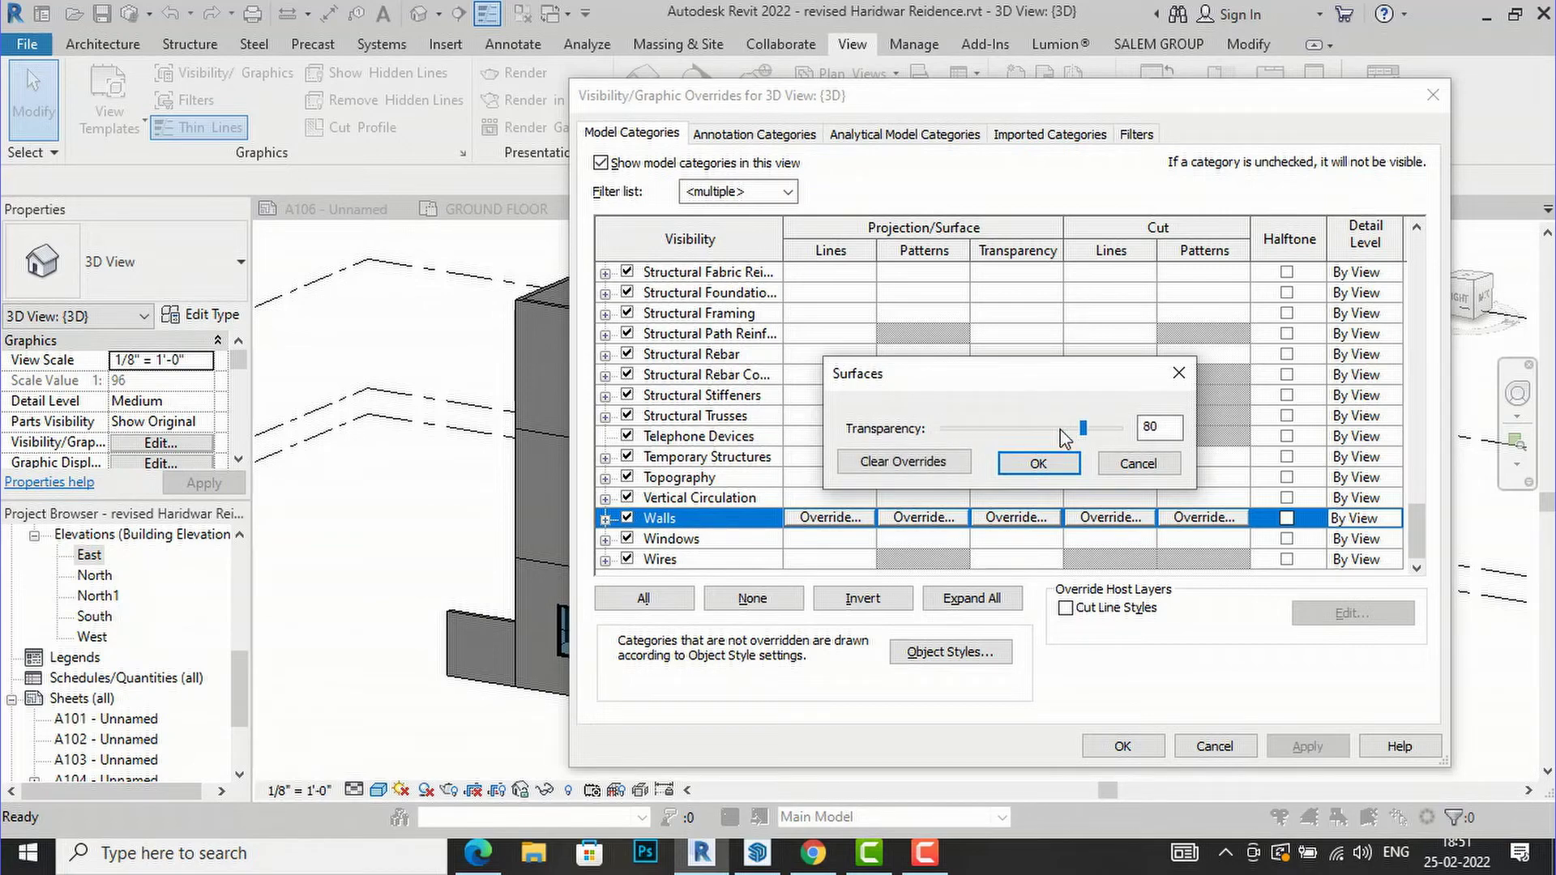
click(1053, 465)
click(1305, 746)
click(1135, 746)
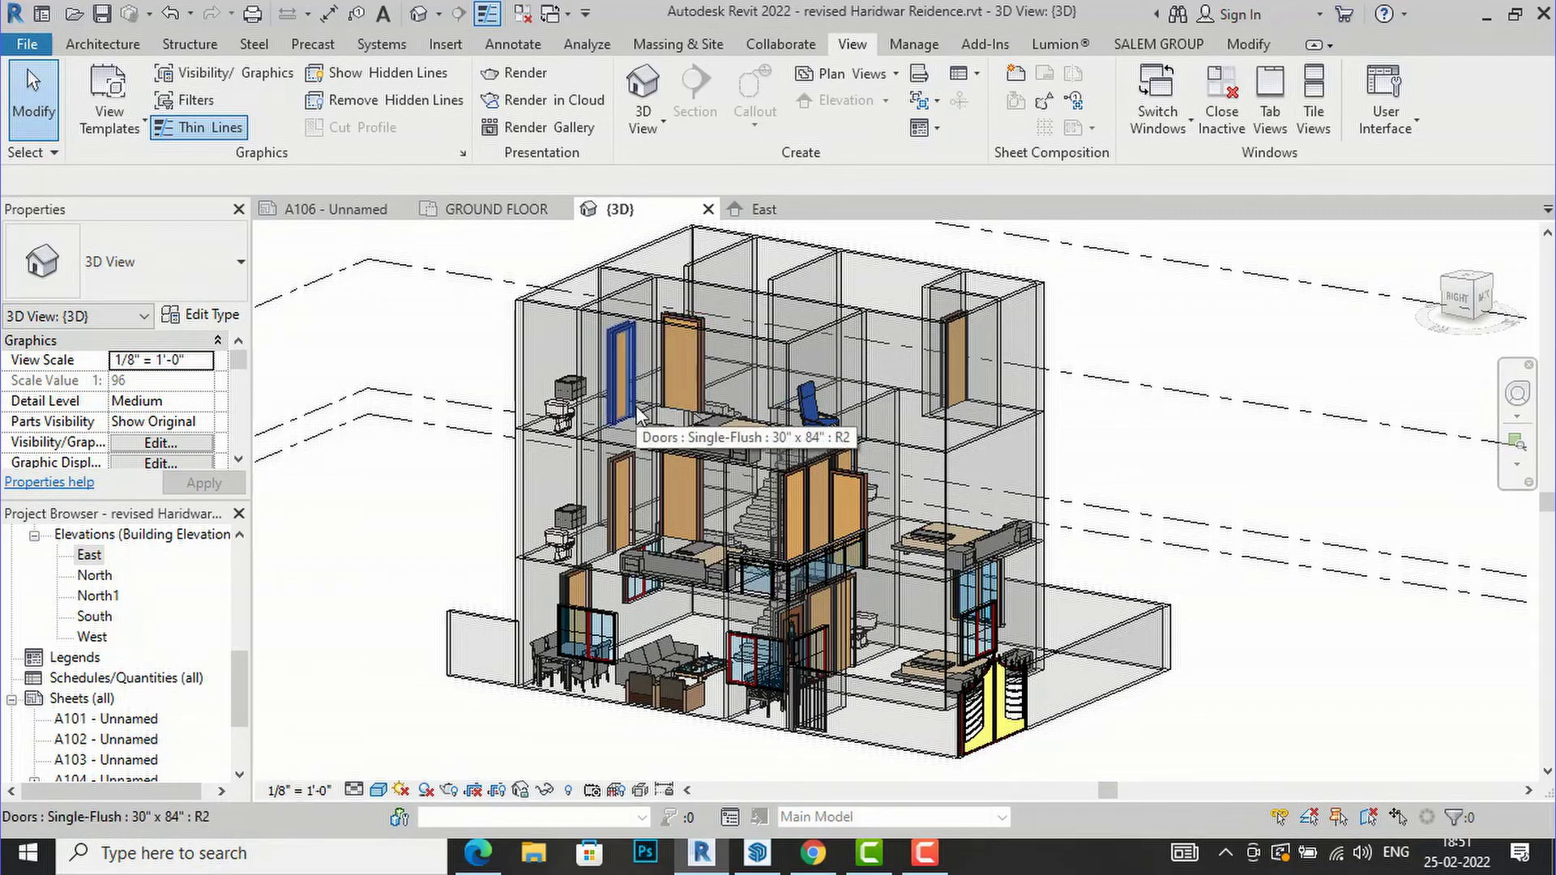
Clear the walls' 80% transparency override so they display solid again.
key(v)
key(v)
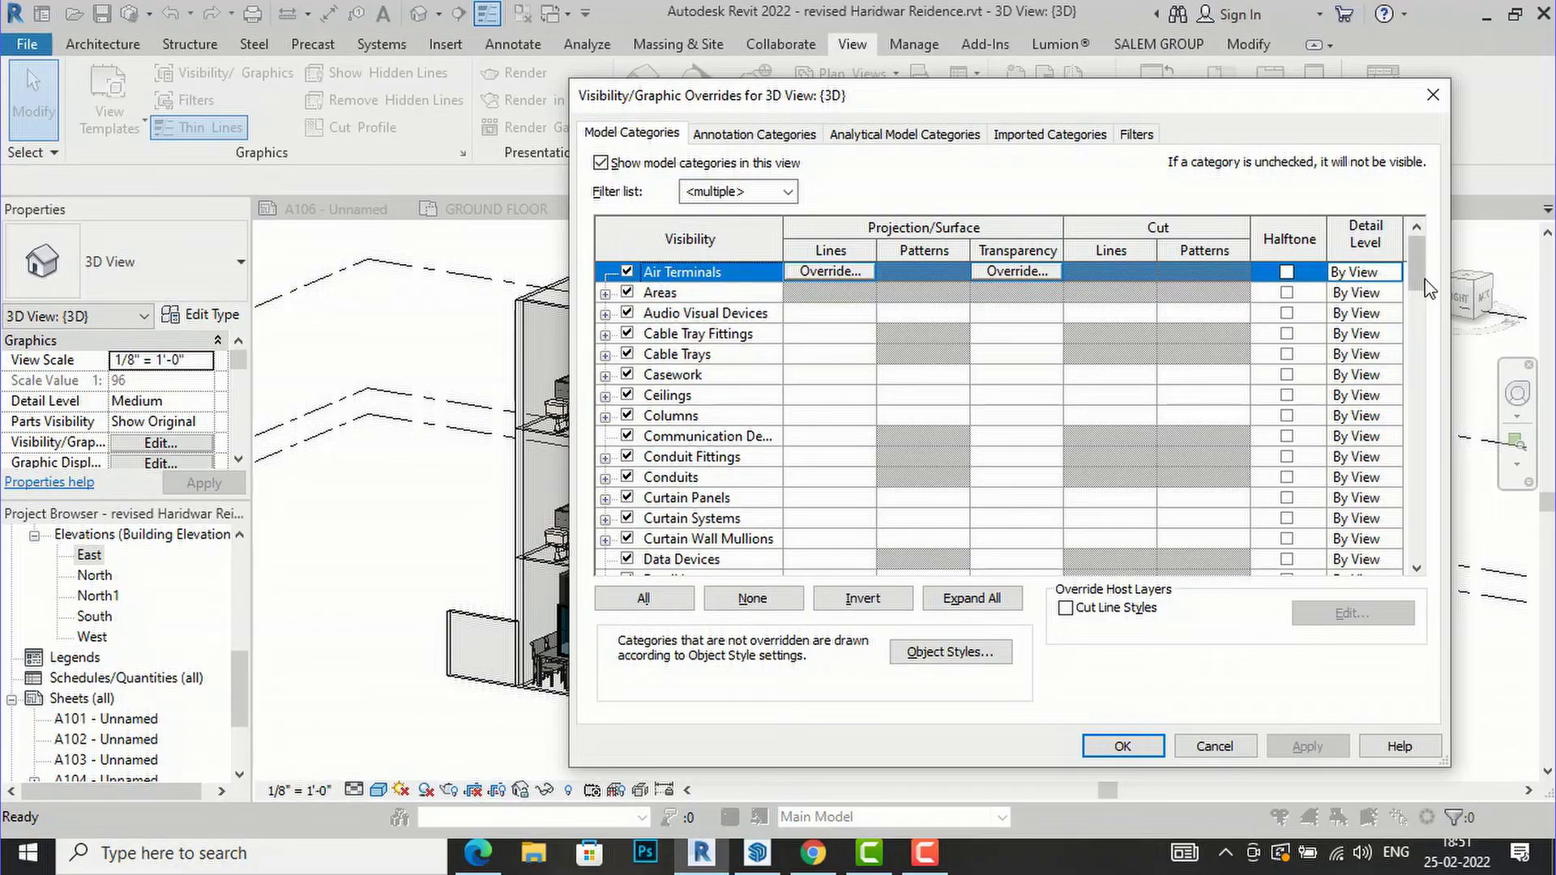
drag(1412, 256, 1413, 531)
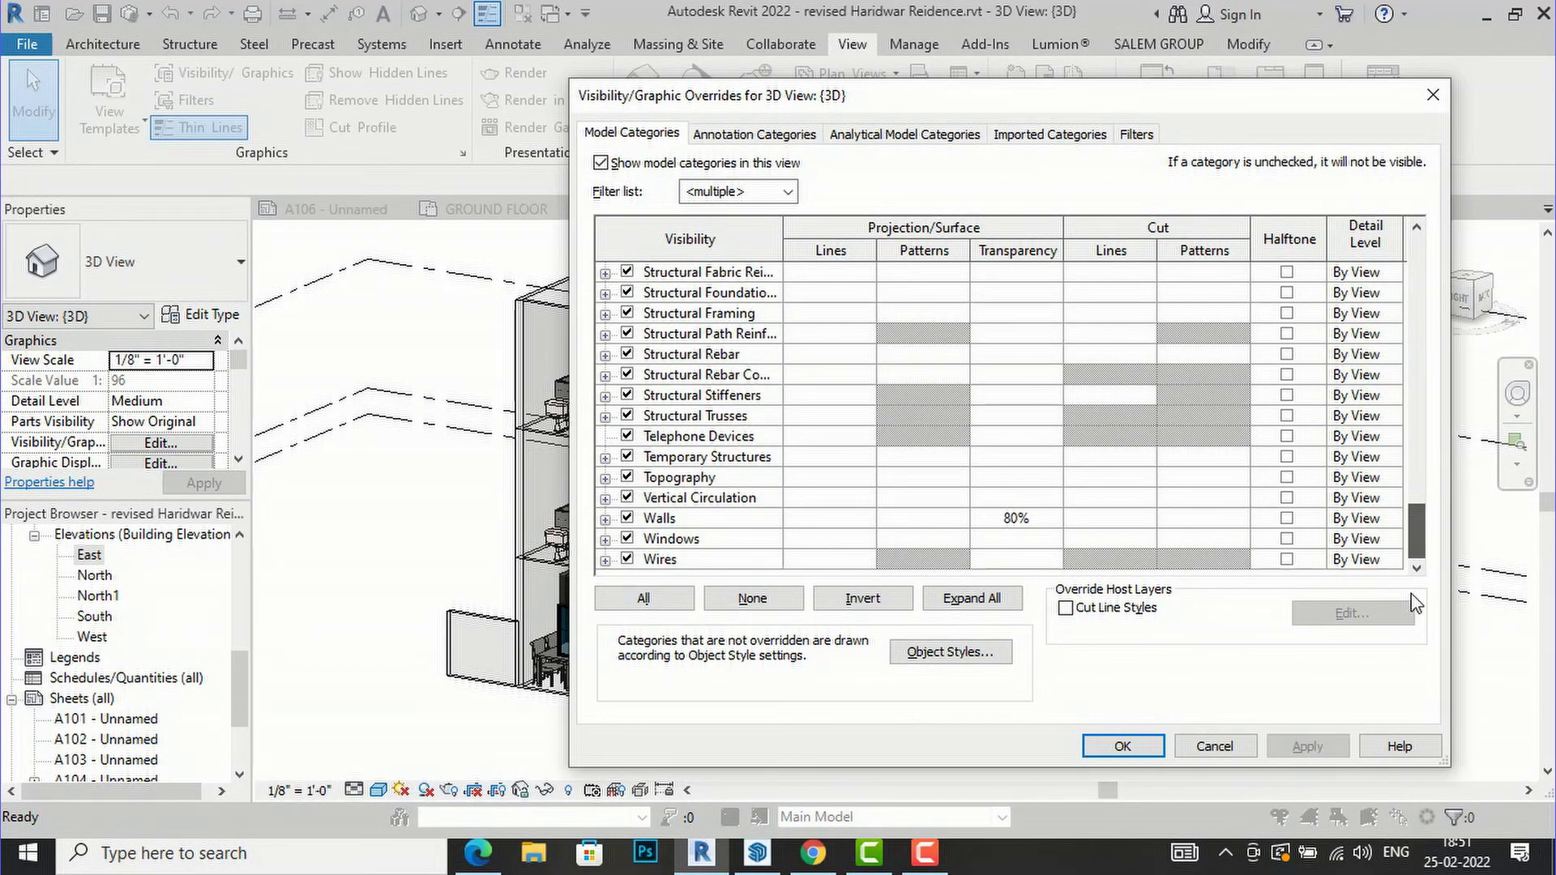
click(1021, 523)
click(1038, 525)
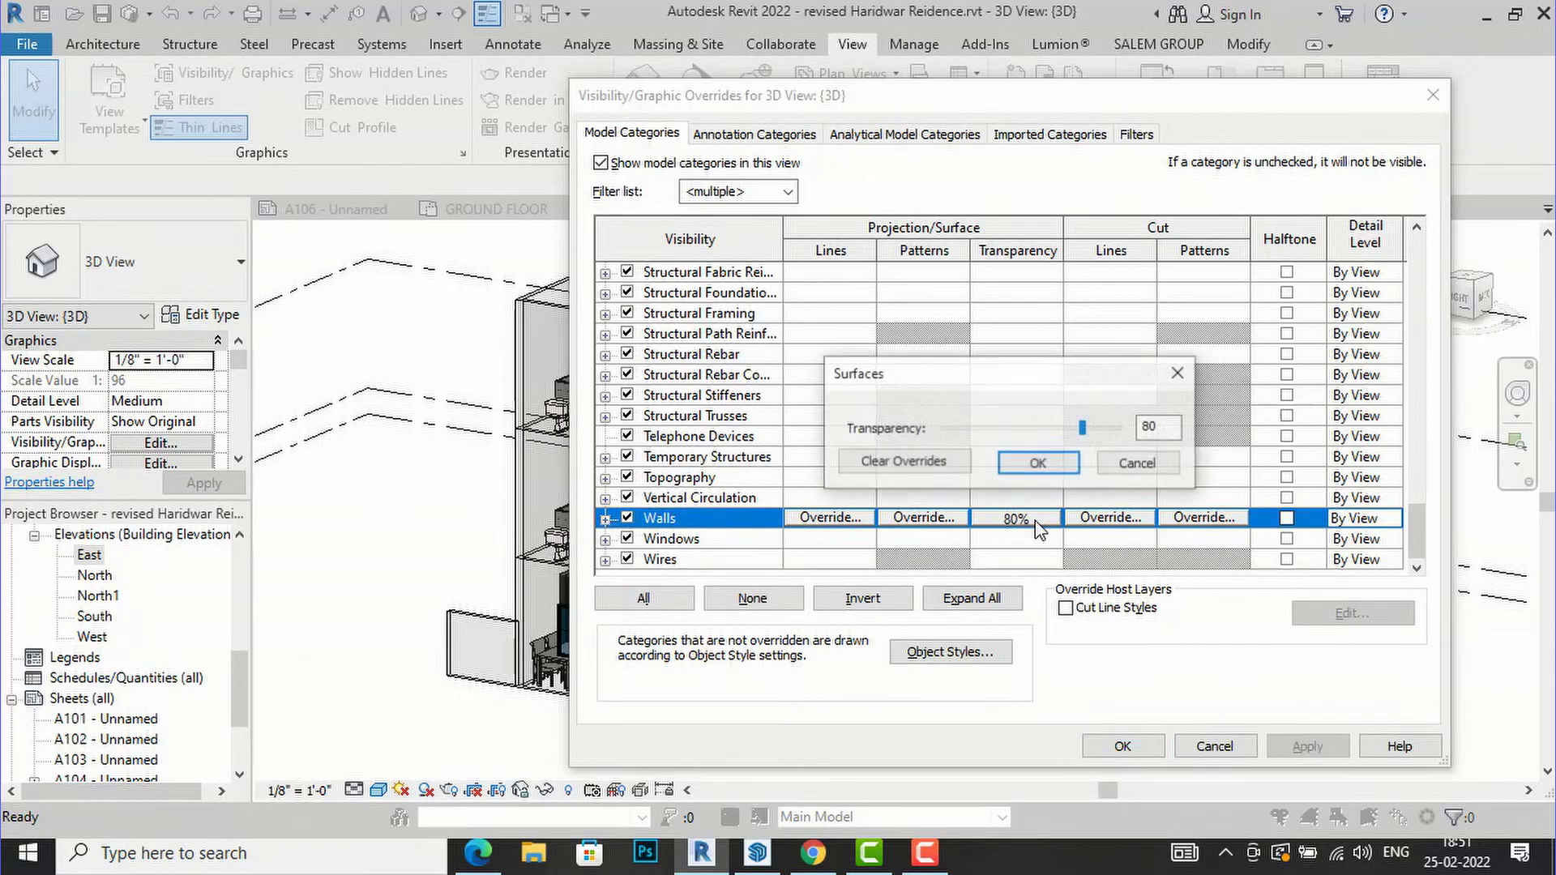
click(906, 465)
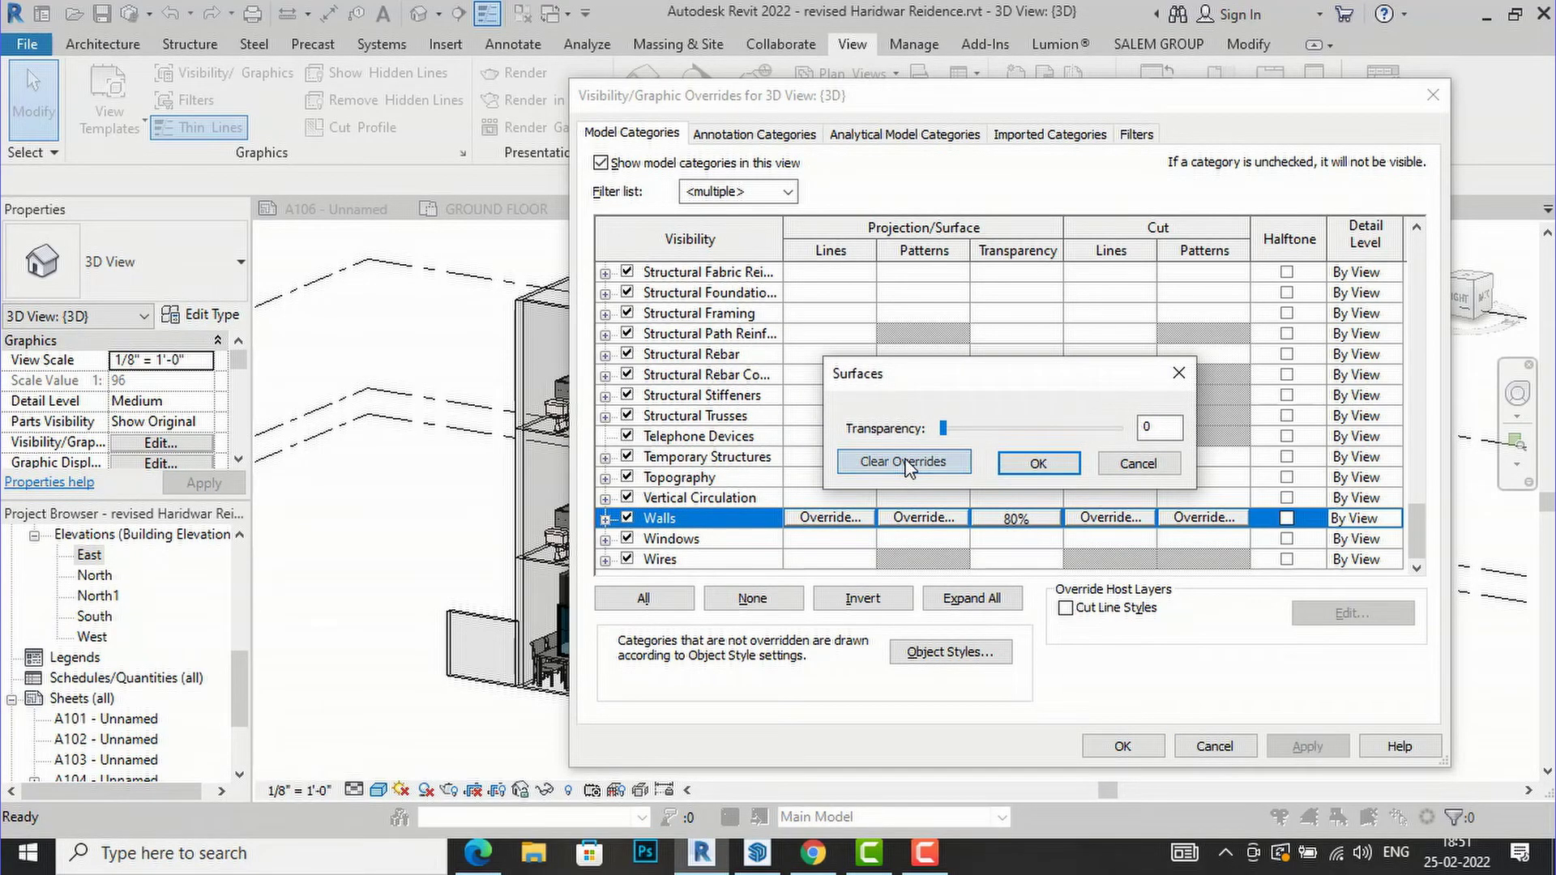
click(1043, 465)
click(1305, 746)
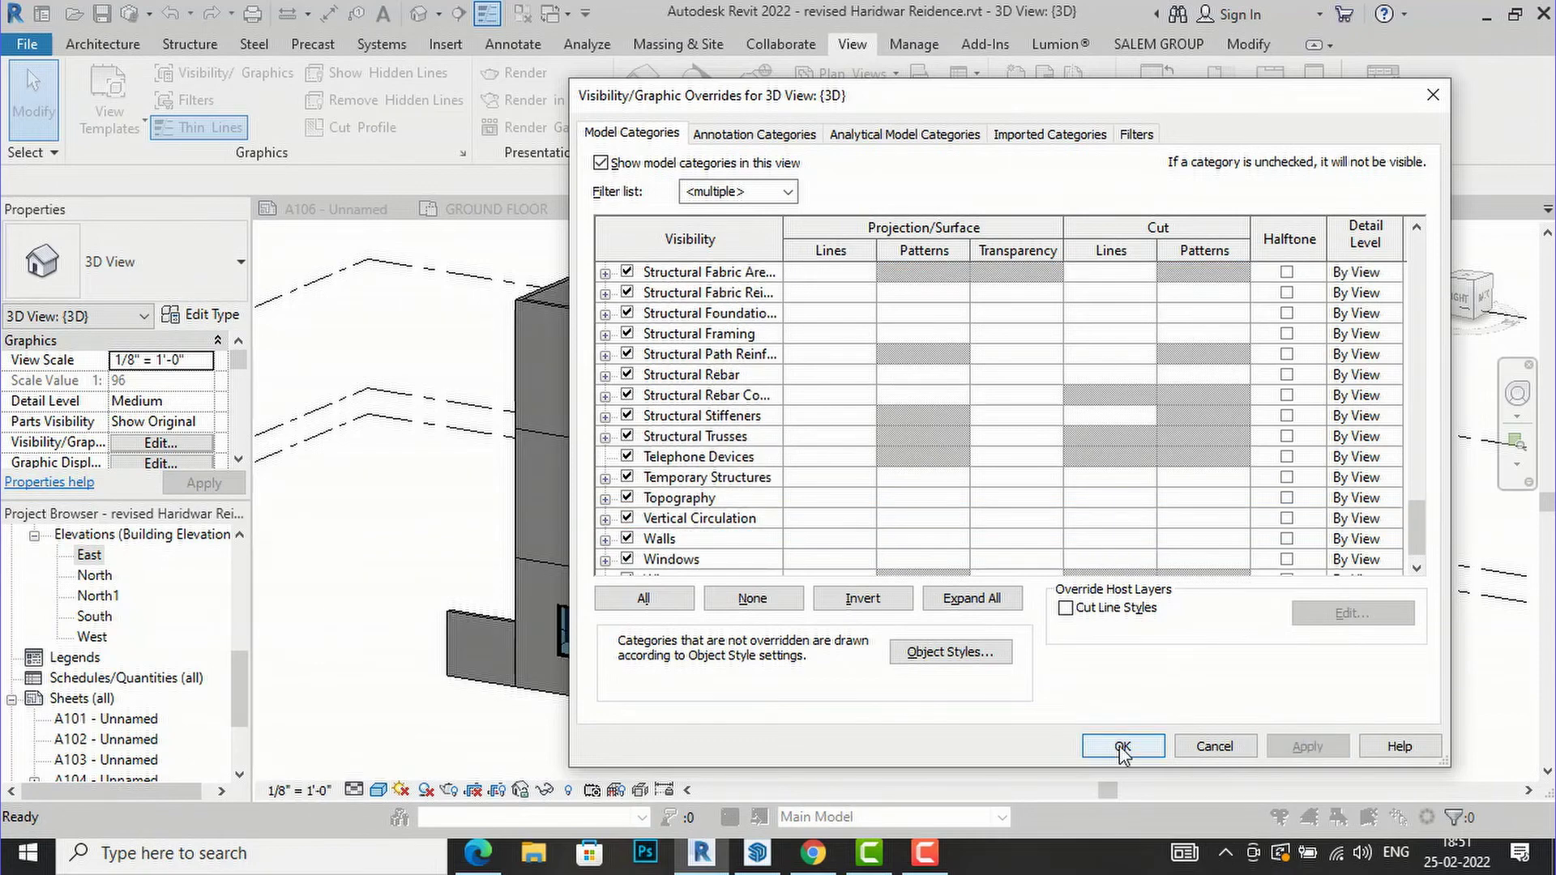
click(1121, 746)
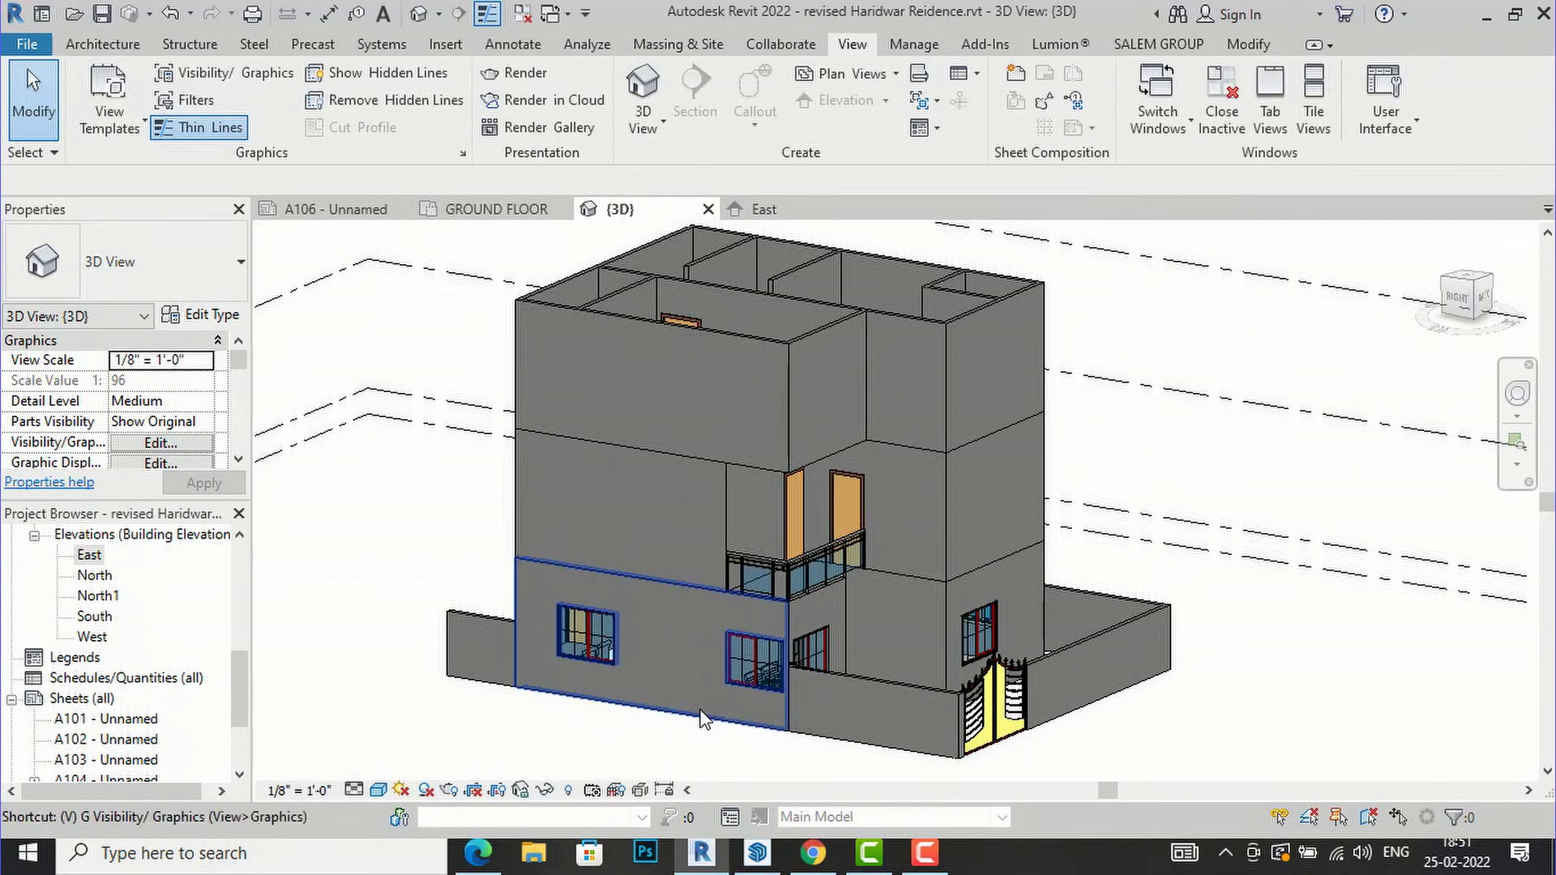
key(v)
key(v)
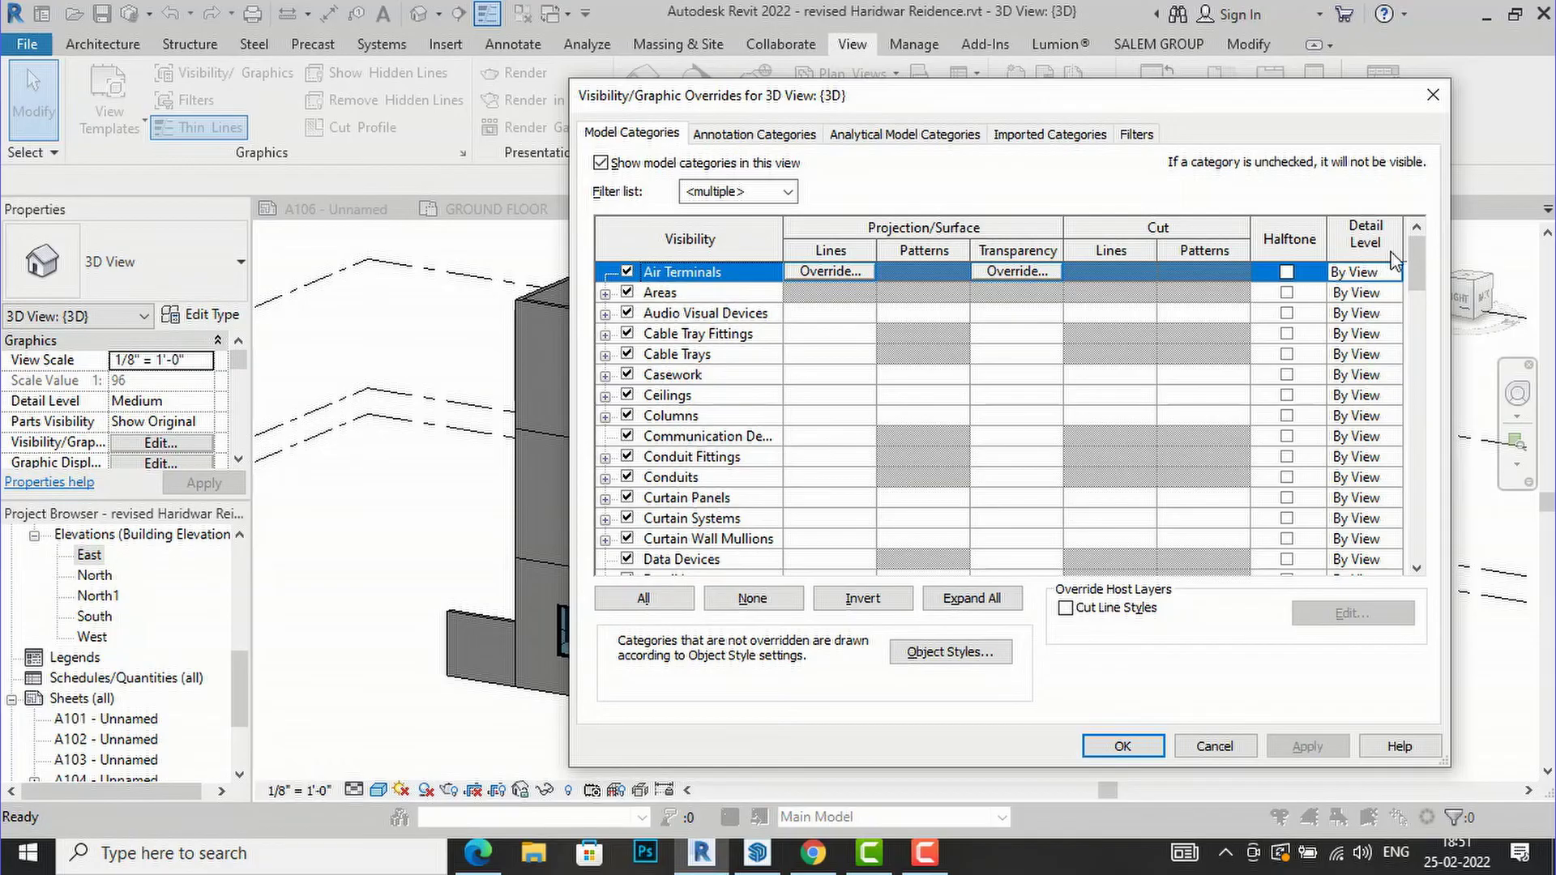
Inspect the Room Tags line settings under Annotation Categories, leaving them without override.
drag(1412, 262, 1417, 572)
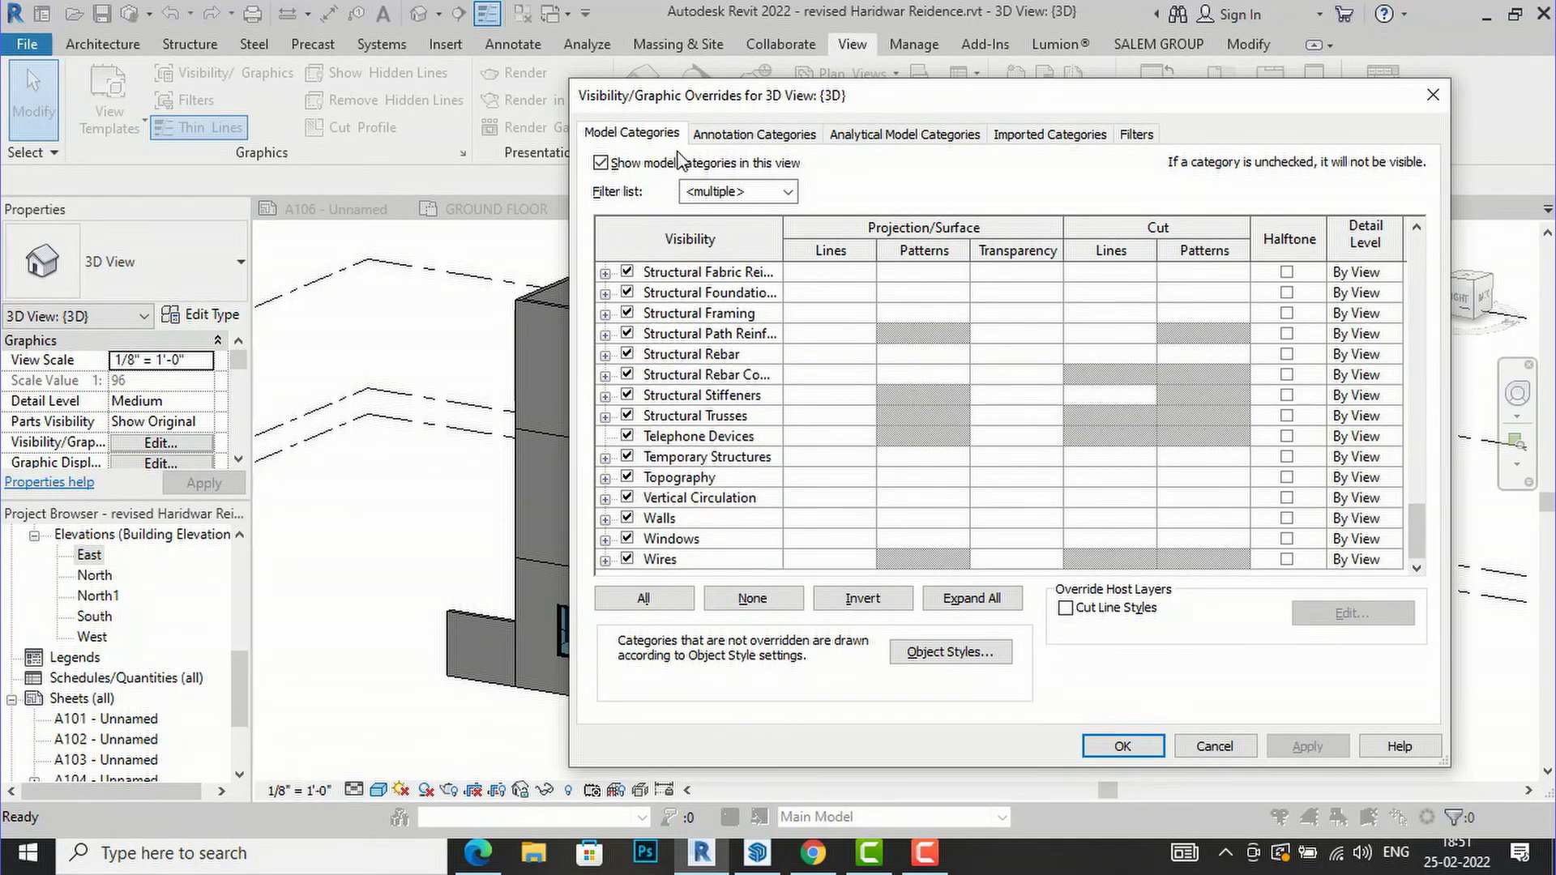
click(733, 136)
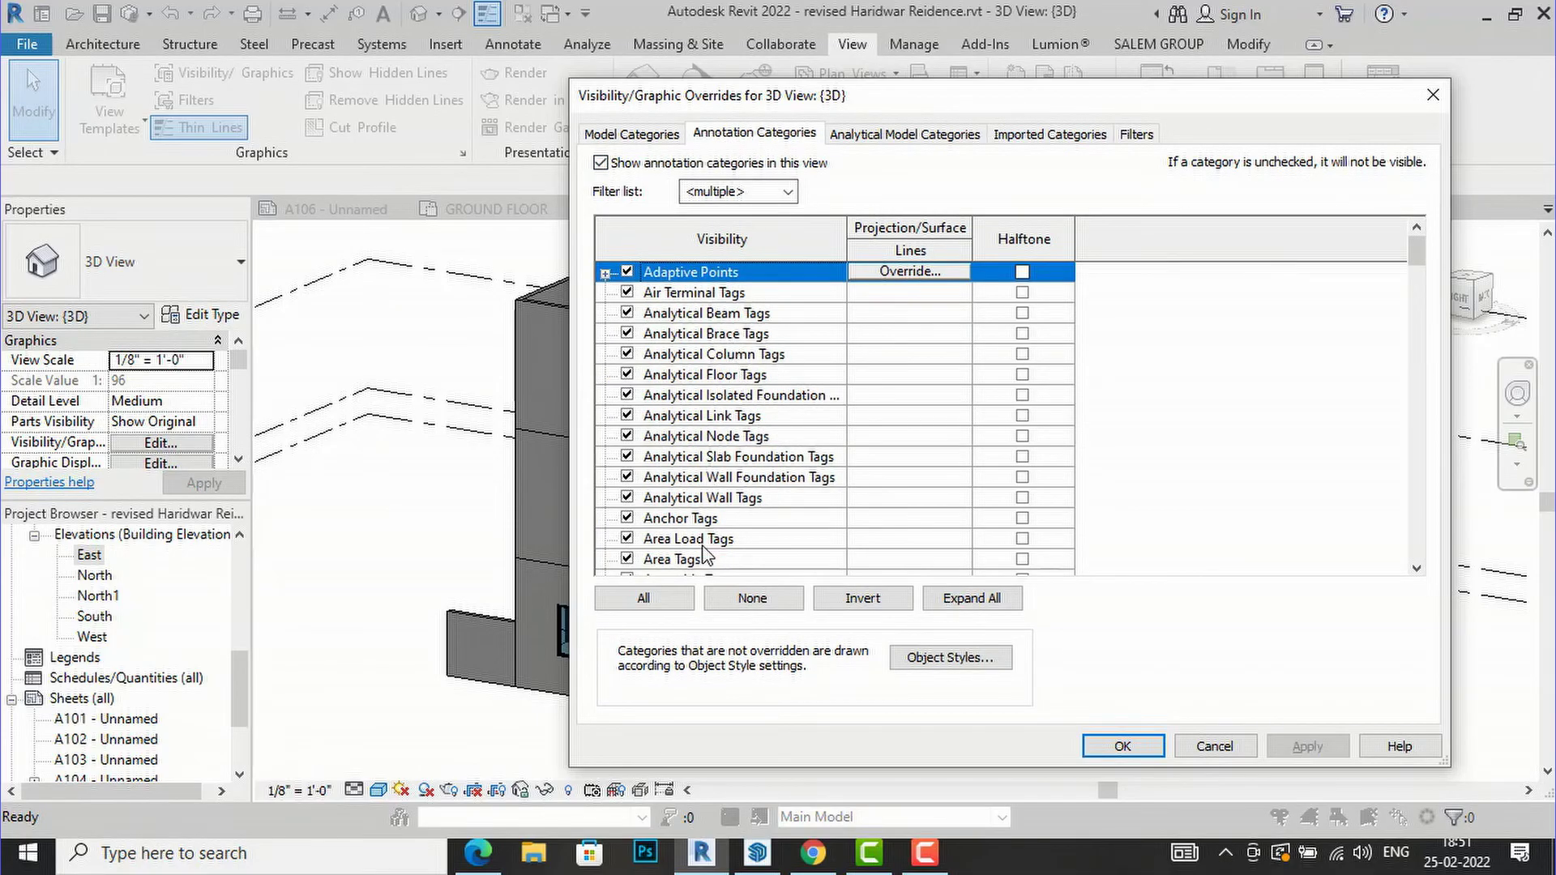
scroll(671, 559, down, 6)
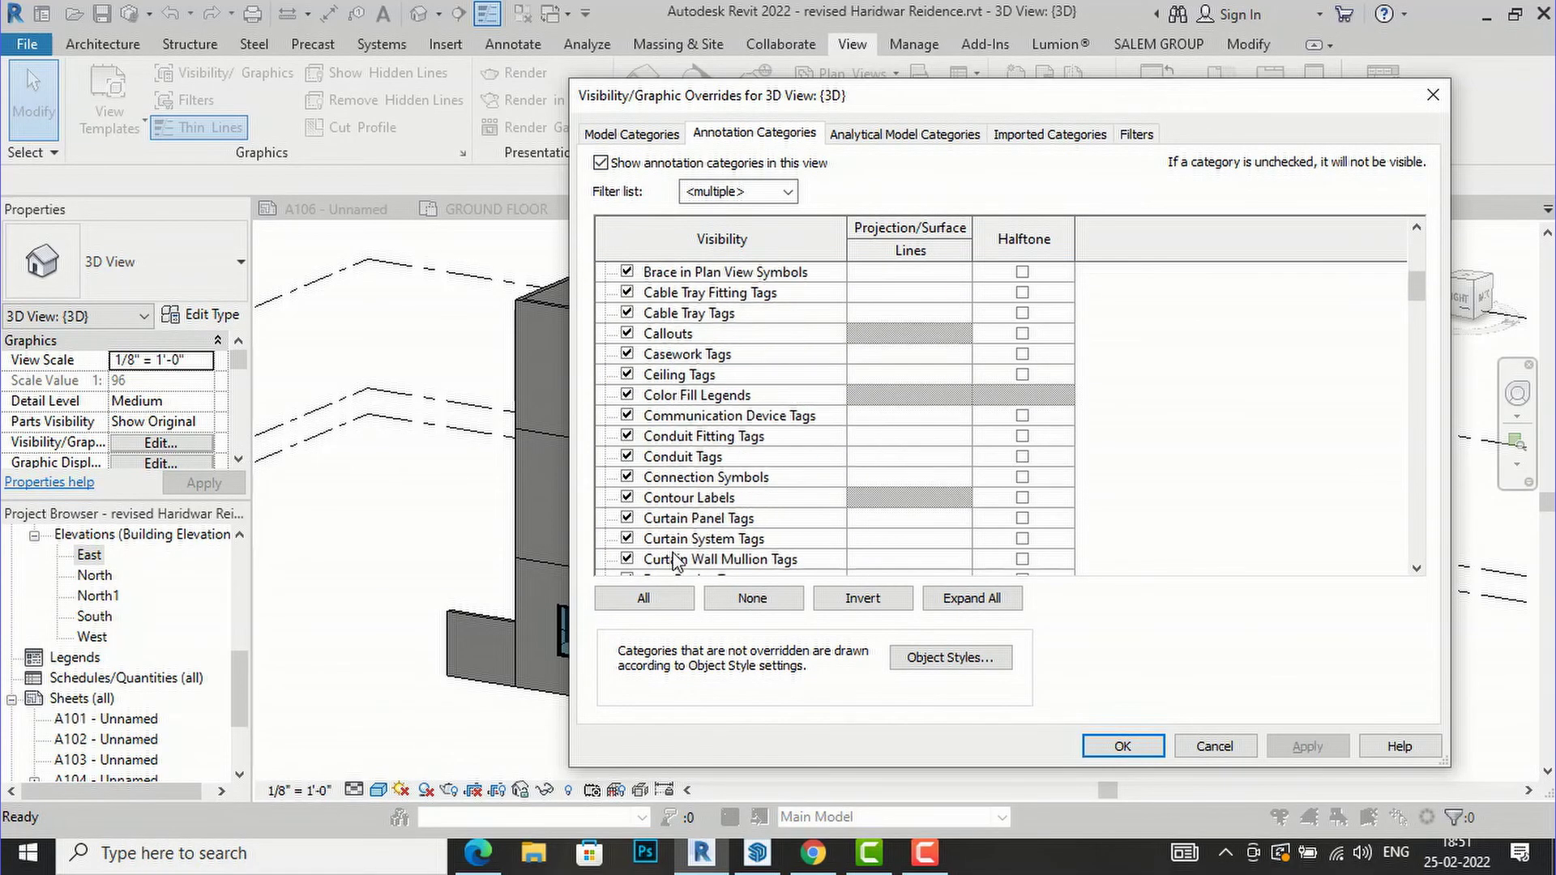
scroll(673, 560, down, 13)
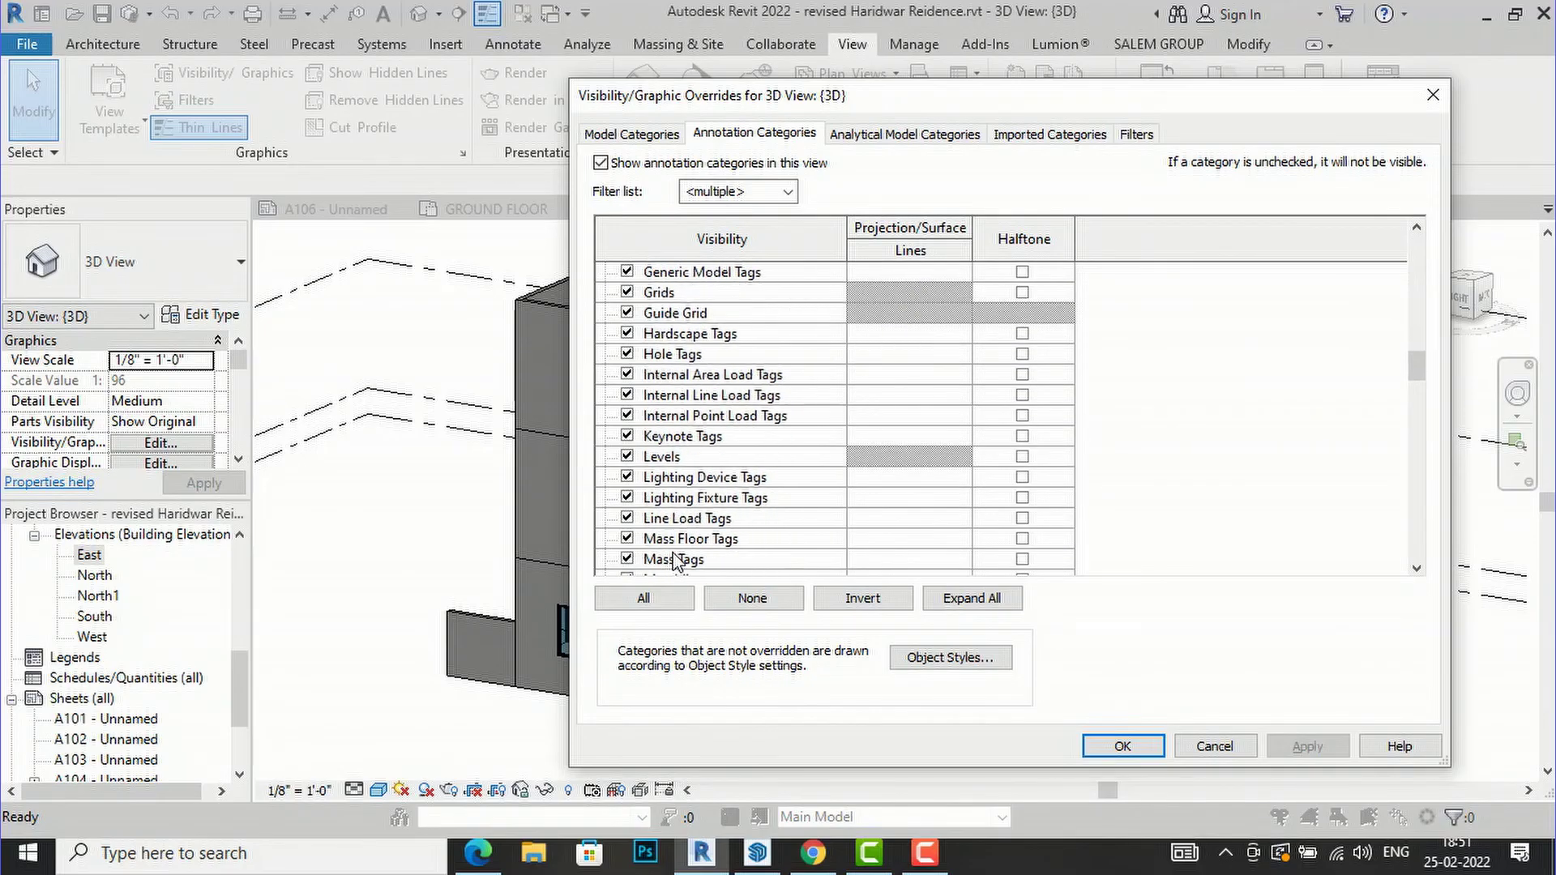
scroll(673, 561, down, 11)
scroll(672, 562, down, 2)
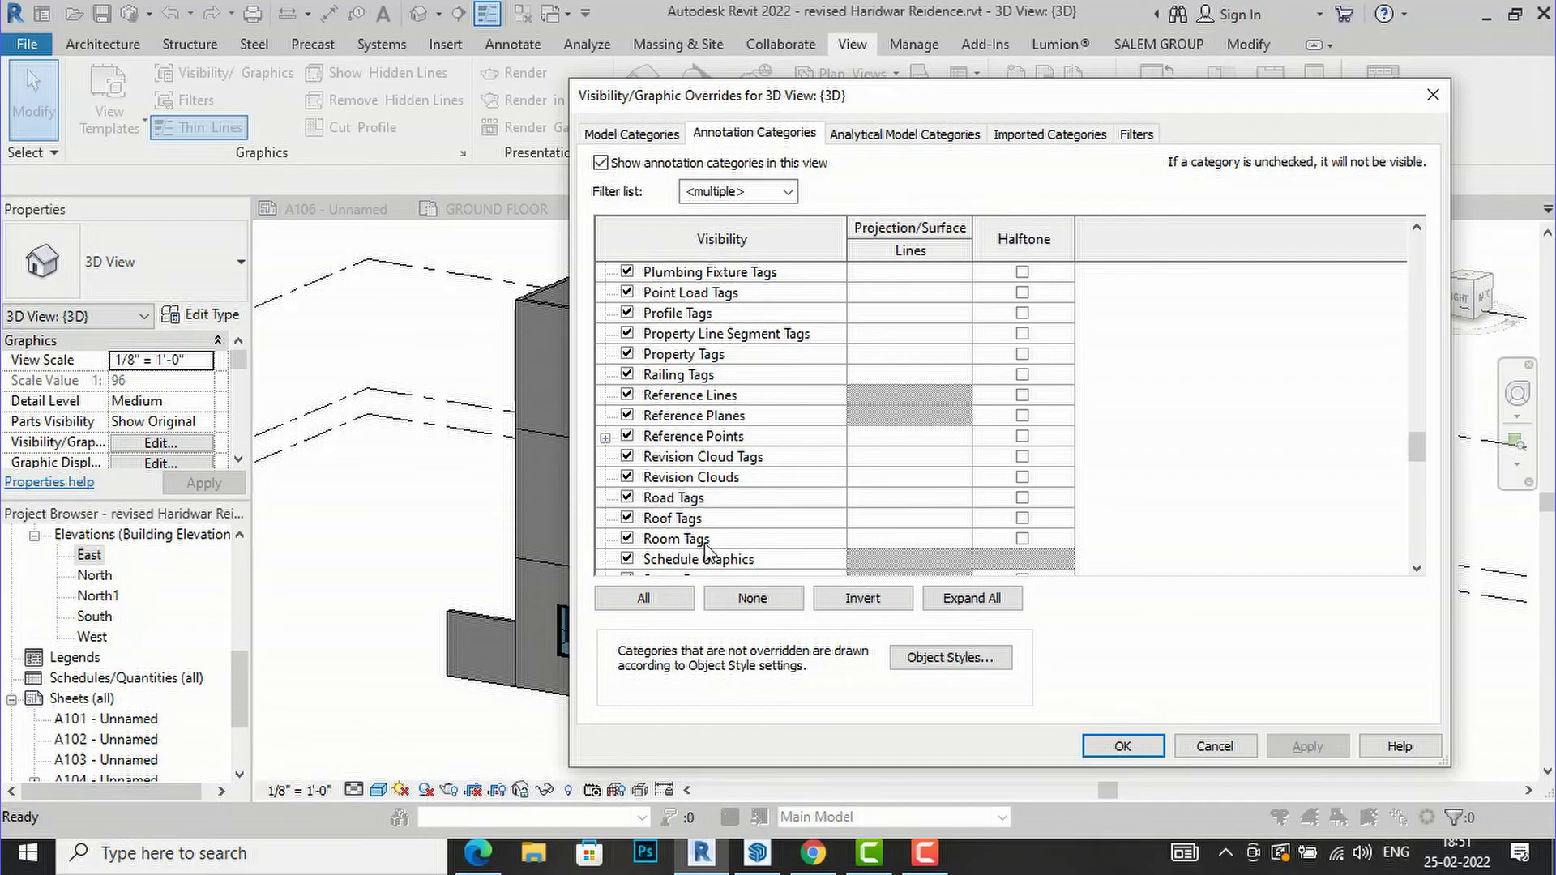
click(889, 538)
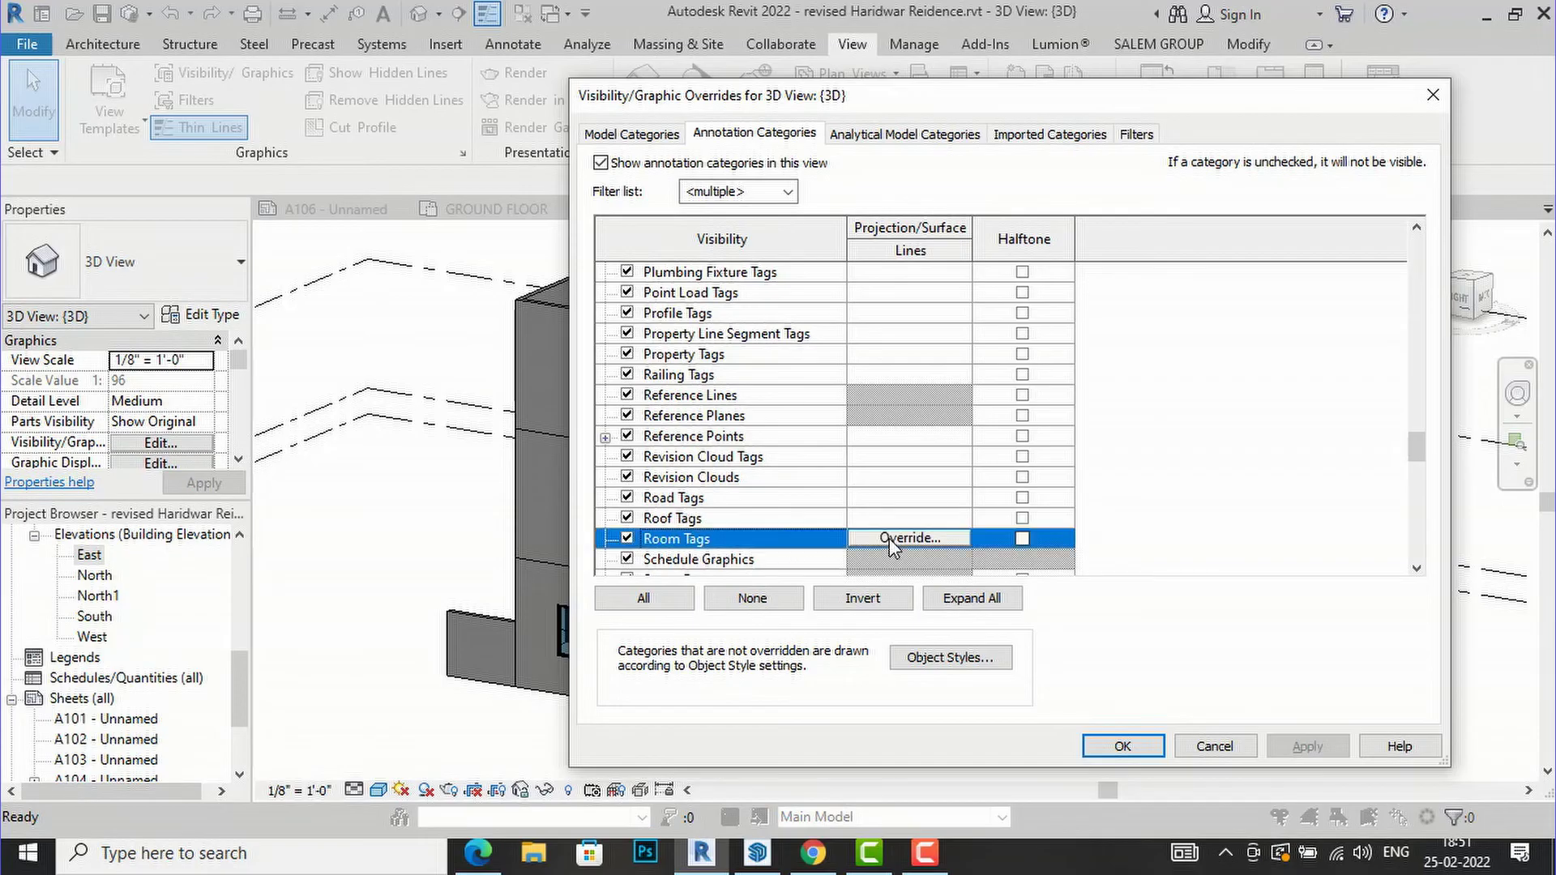
click(907, 535)
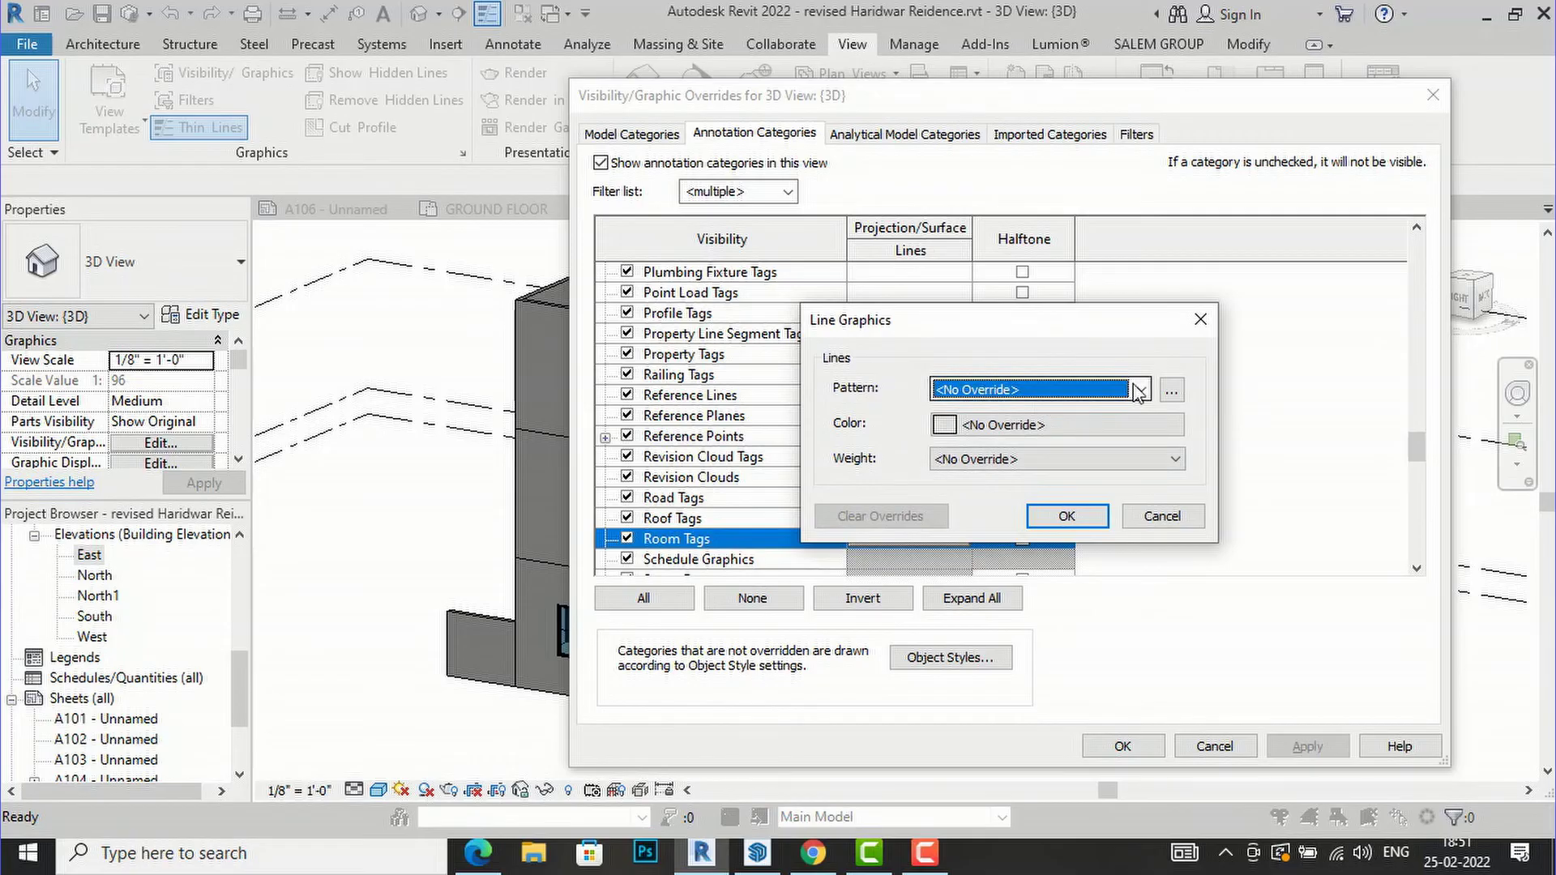
click(1088, 525)
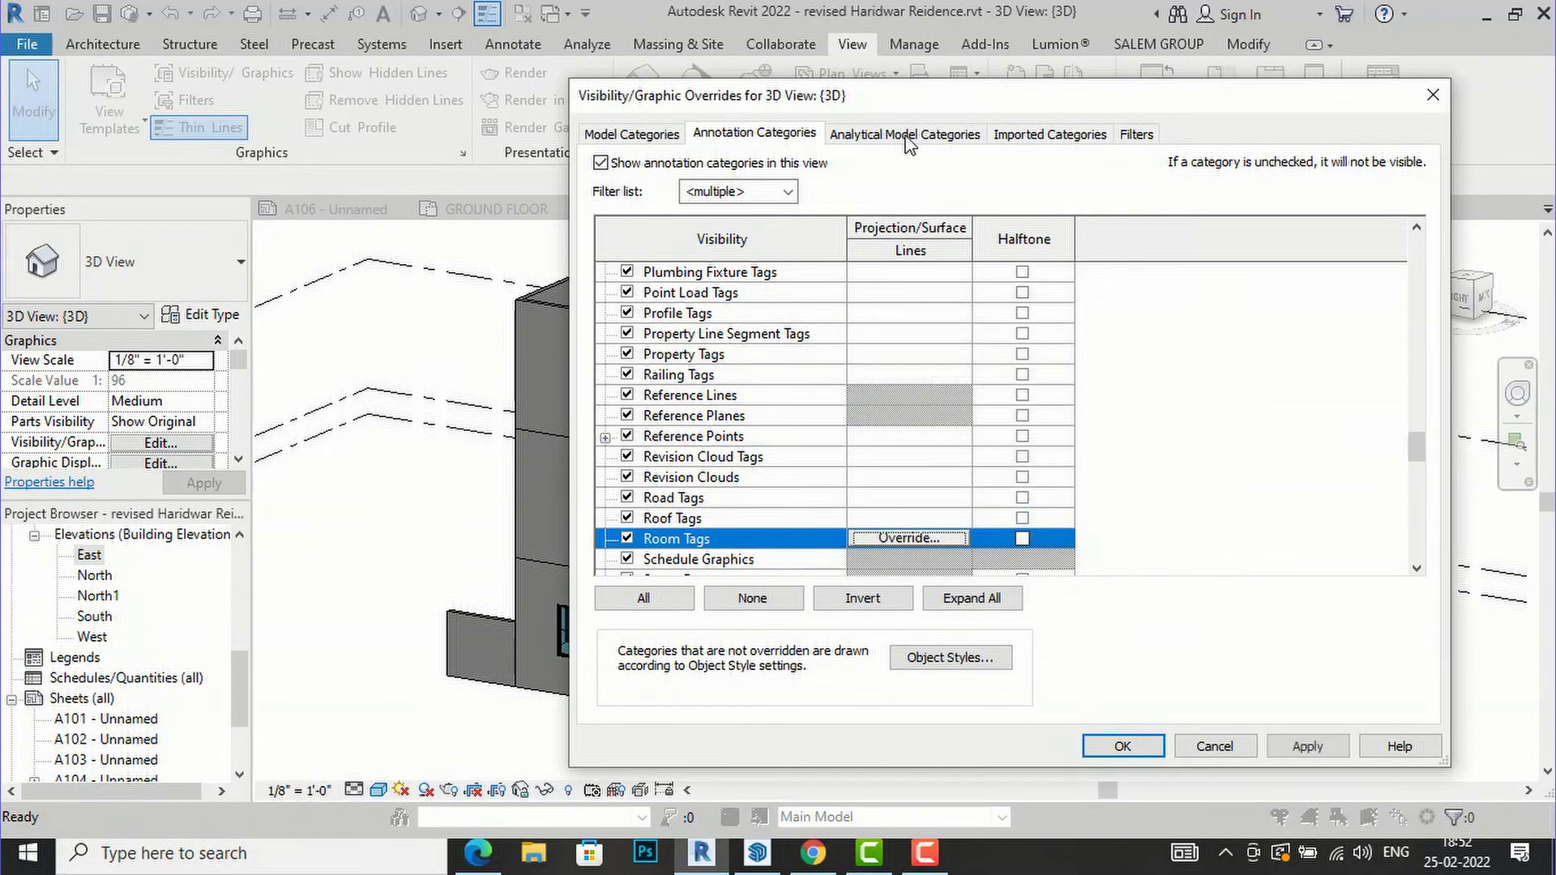
Review the Analytical Model and Imported Categories tabs, then return to Model Categories.
click(922, 140)
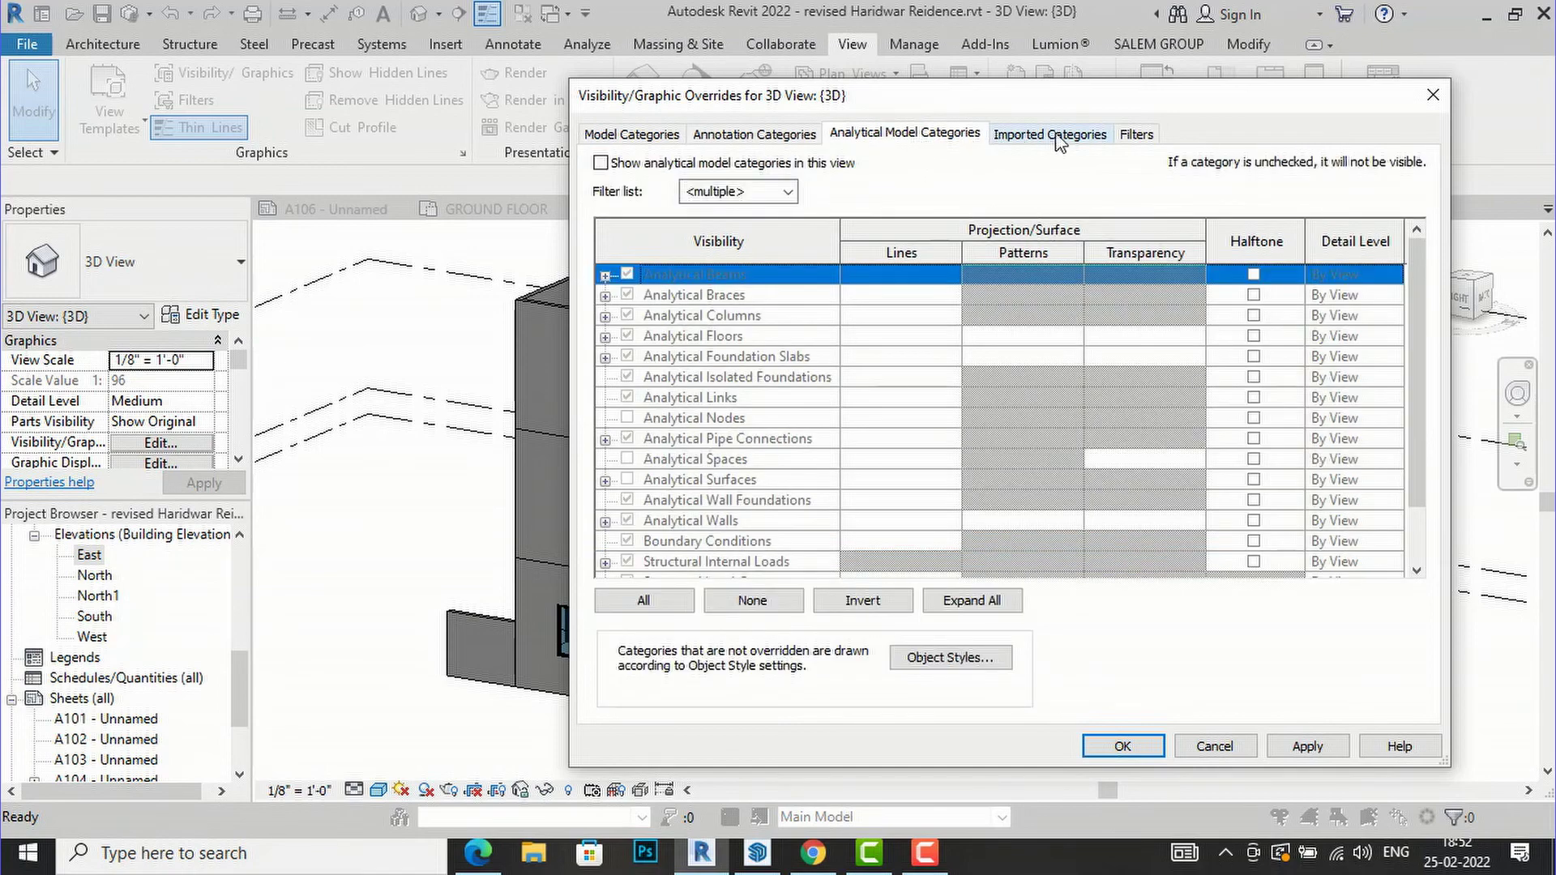
click(1054, 136)
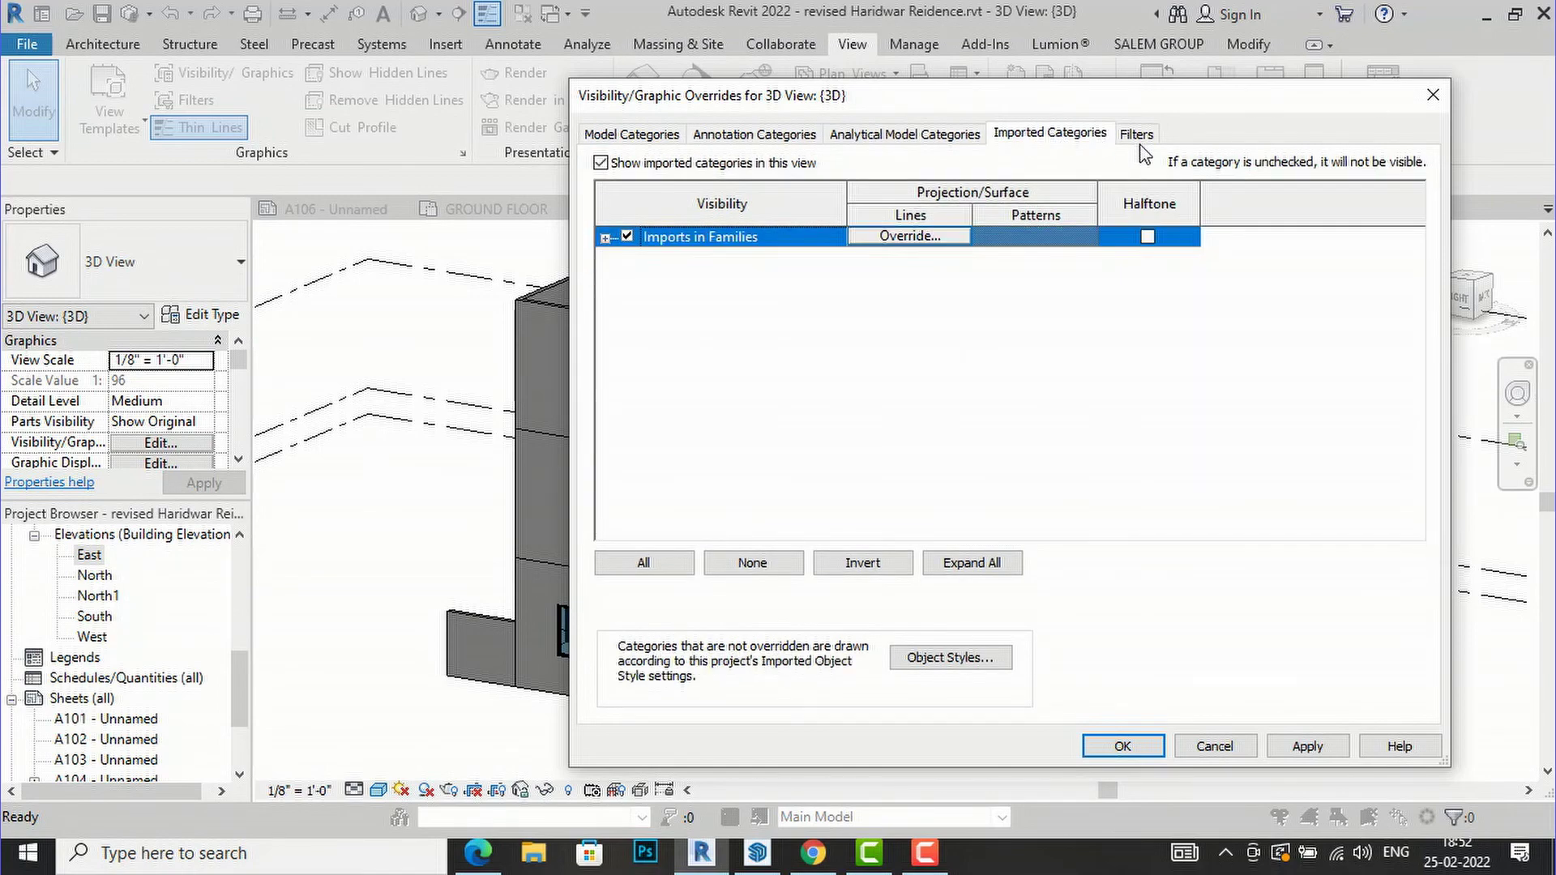
click(644, 139)
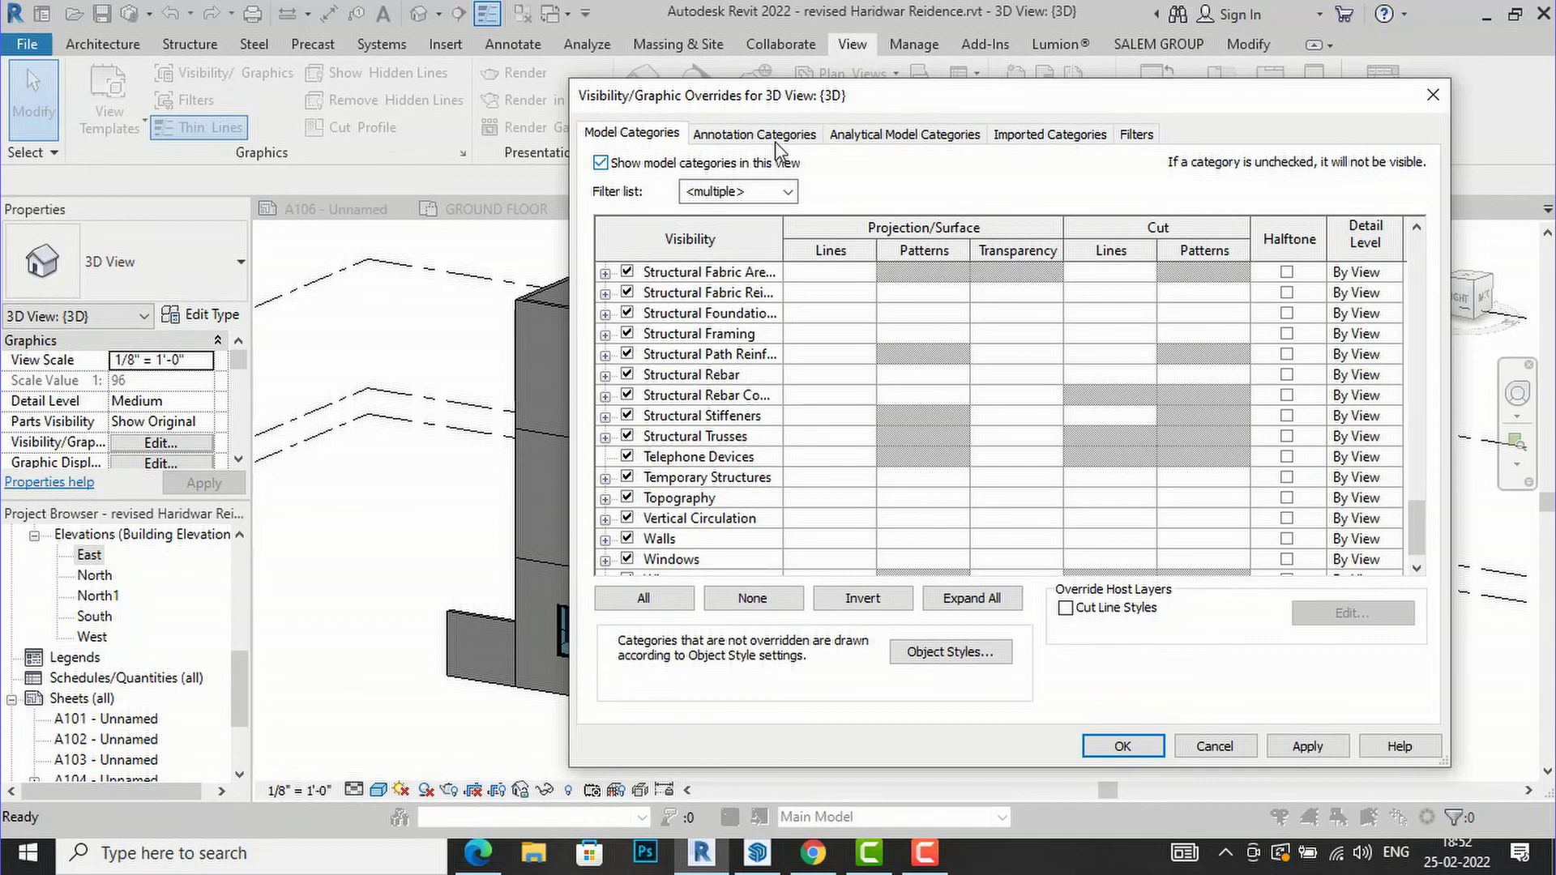